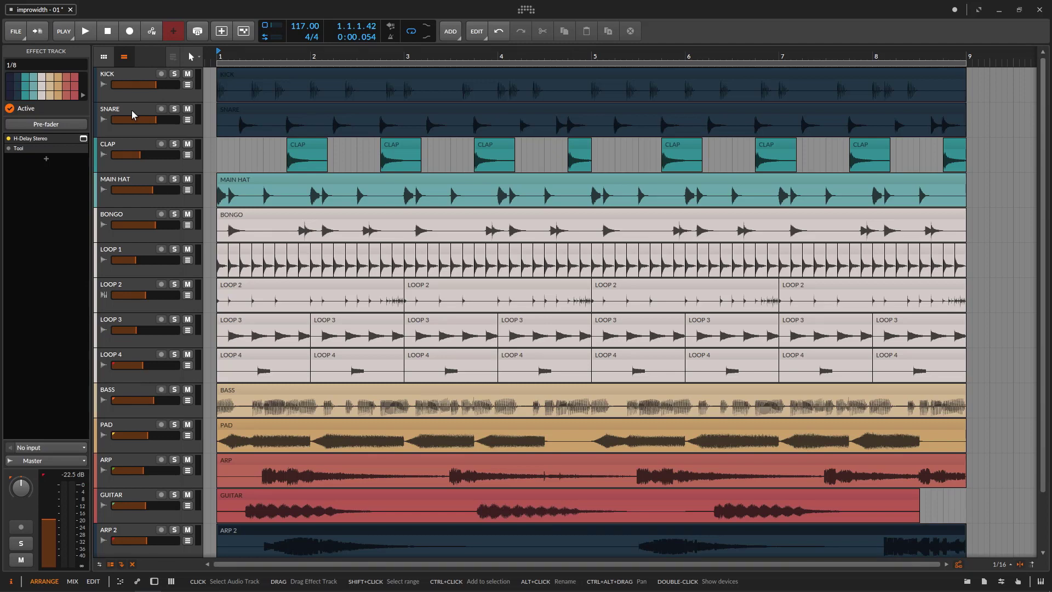
# Solo the SNARE track and the 1/8 effect track, and play the arrangement to hear the snare with its delay
pyautogui.click(132, 110)
pyautogui.press('s')
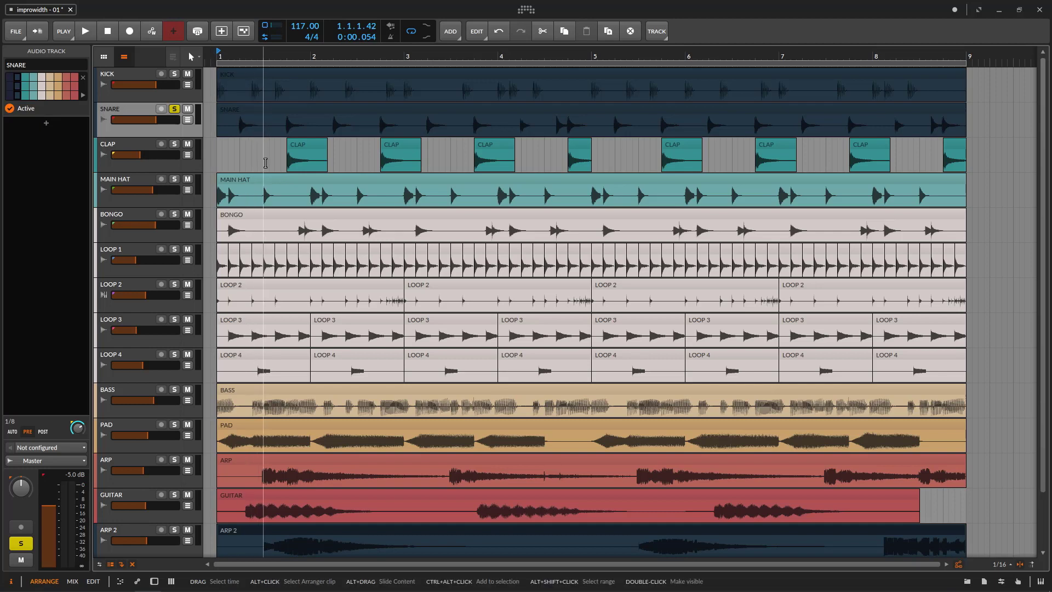
pyautogui.scroll(-2, 151, 299)
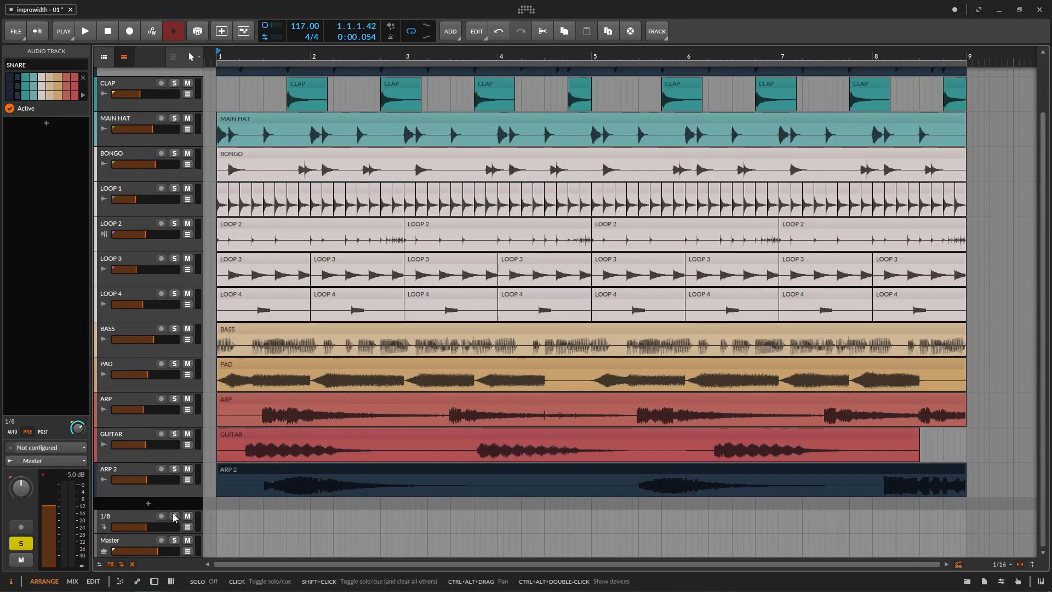
pyautogui.scroll(2, 293, 274)
pyautogui.click(85, 31)
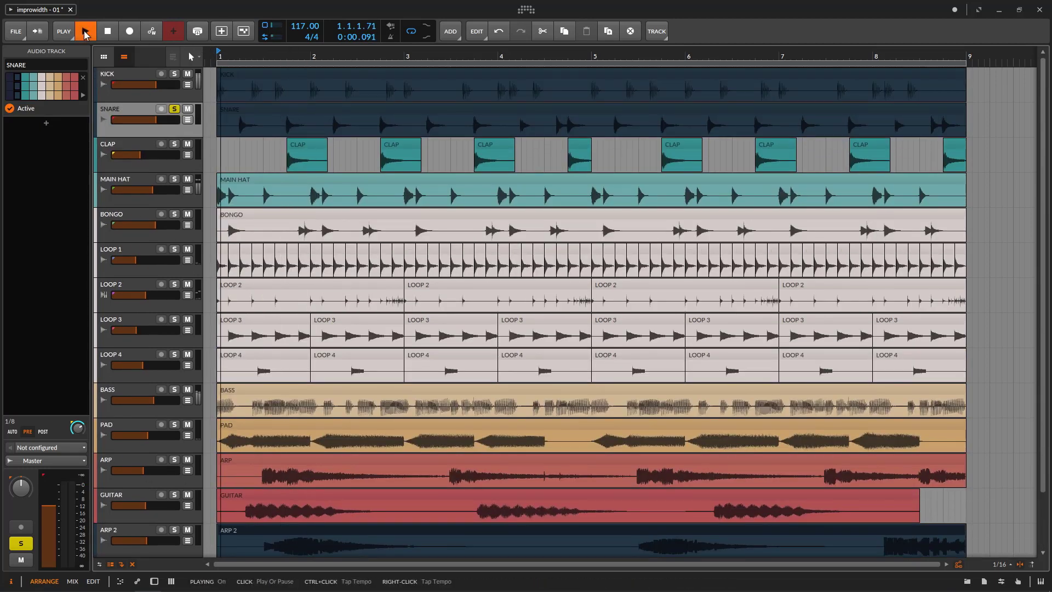
pyautogui.scroll(-1, 339, 270)
pyautogui.scroll(1, 339, 270)
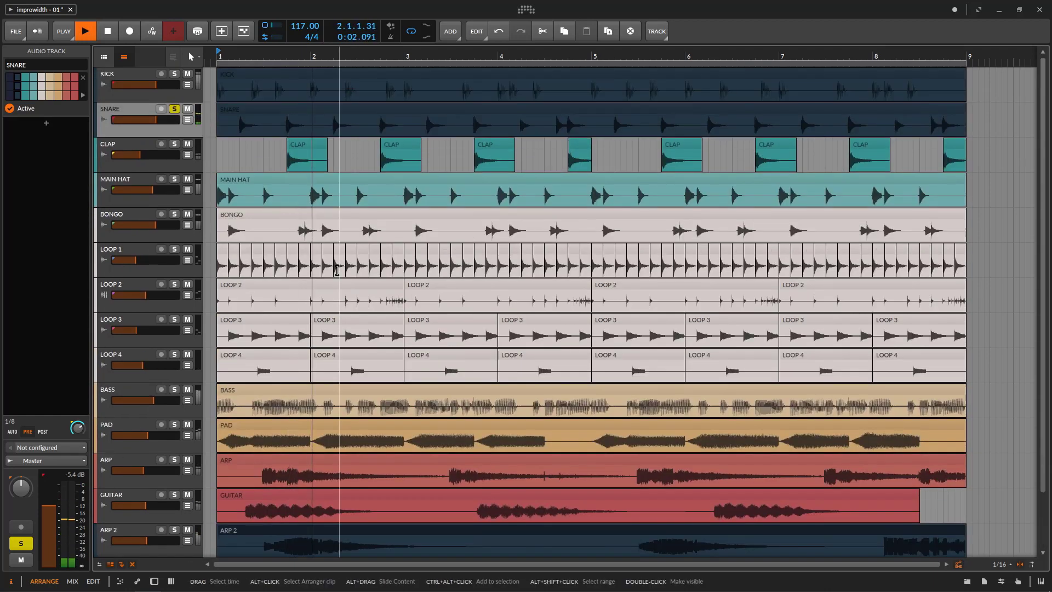
pyautogui.scroll(-2, 337, 270)
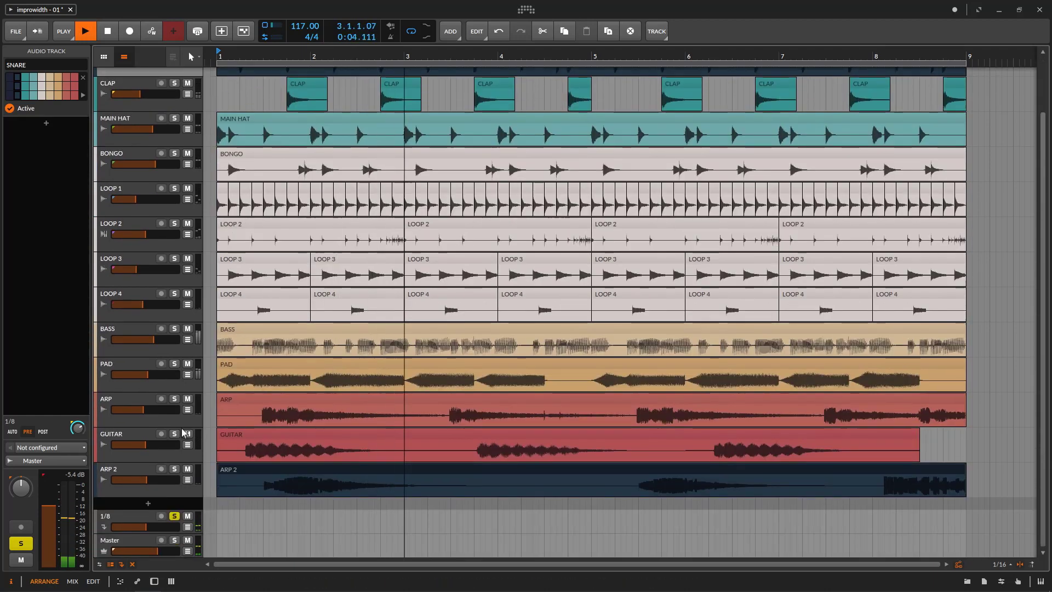
# Open the H-Delay Stereo plug-in on the 1/8 effect track and set its feedback to 28
pyautogui.click(127, 525)
pyautogui.doubleClick(127, 525)
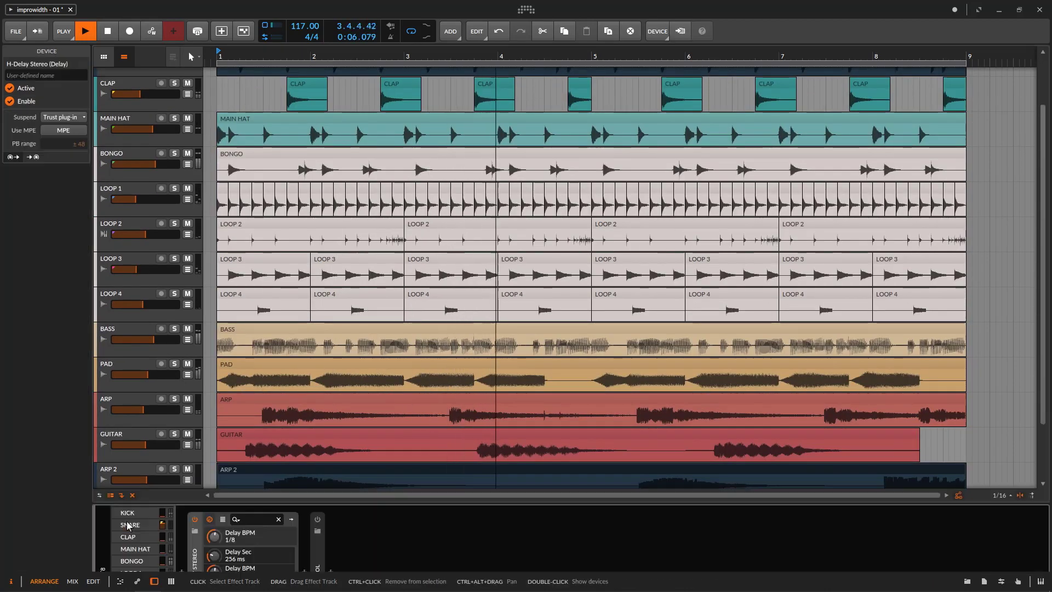
pyautogui.click(194, 540)
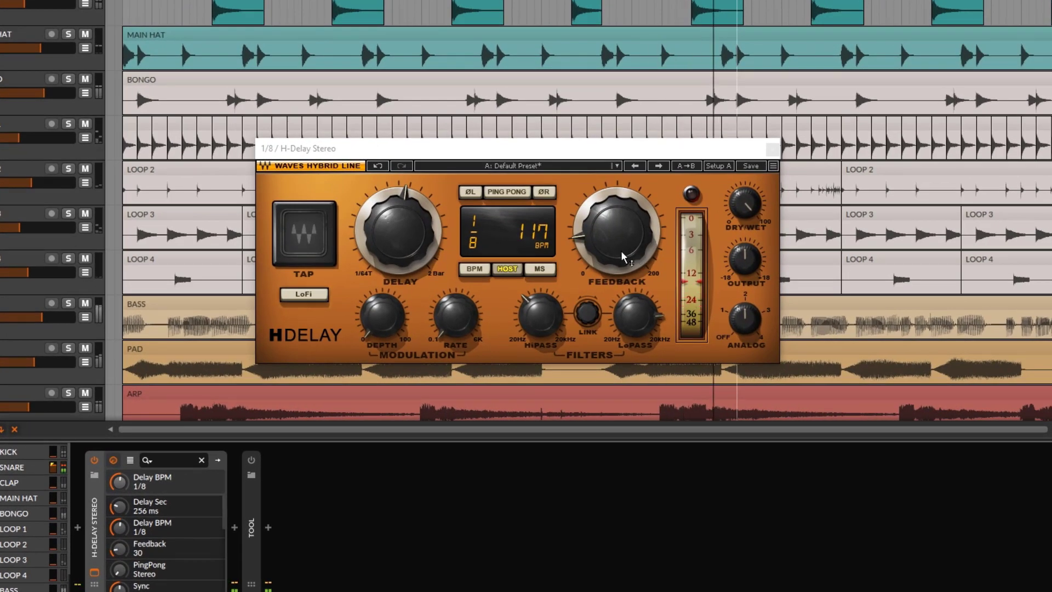
pyautogui.moveTo(609, 268)
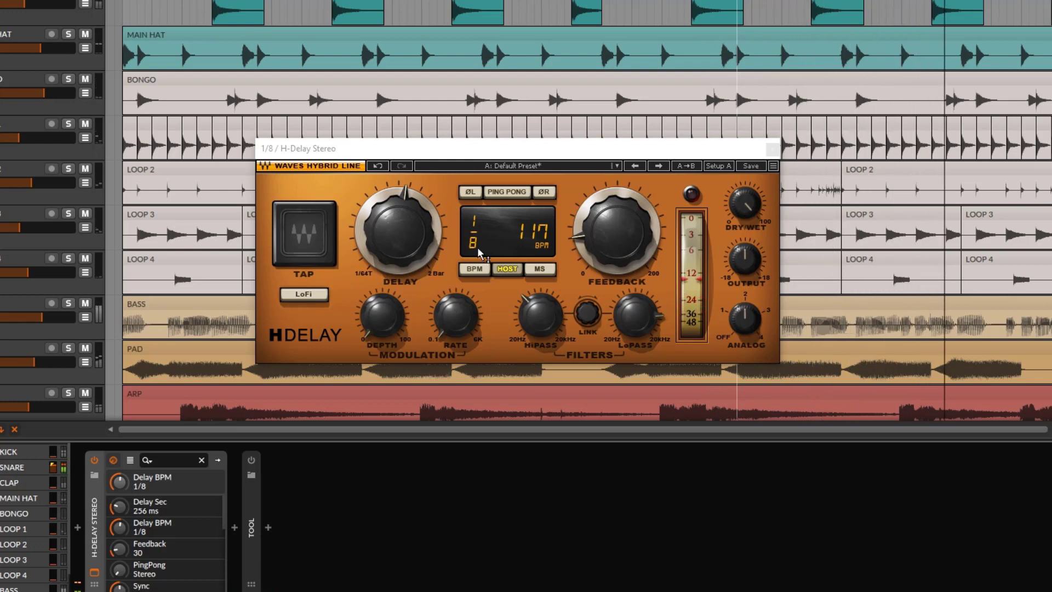
pyautogui.moveTo(610, 239)
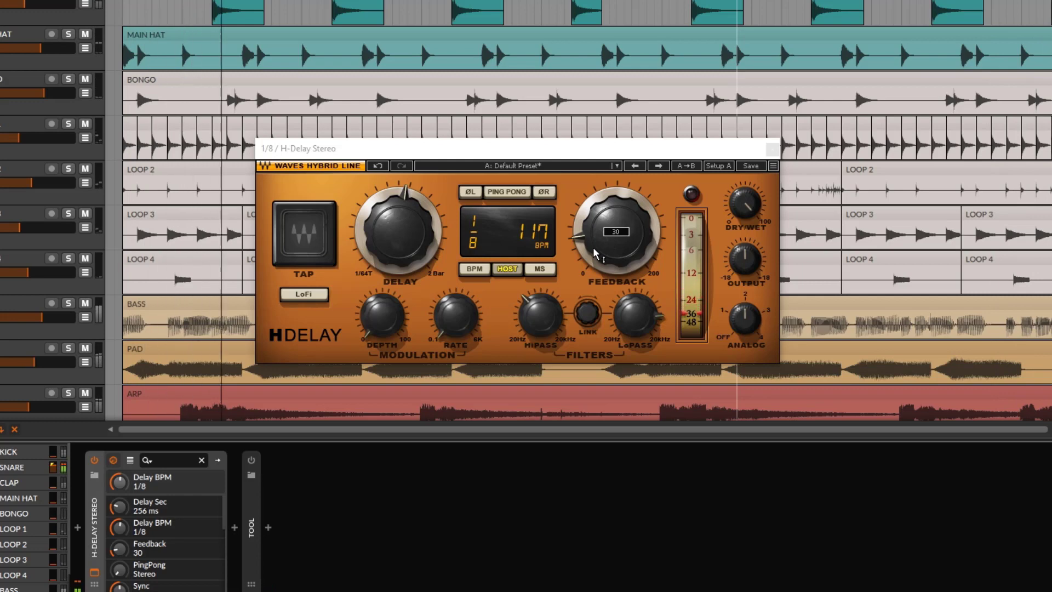
pyautogui.click(593, 247)
pyautogui.moveTo(593, 248); pyautogui.dragTo(593, 252)
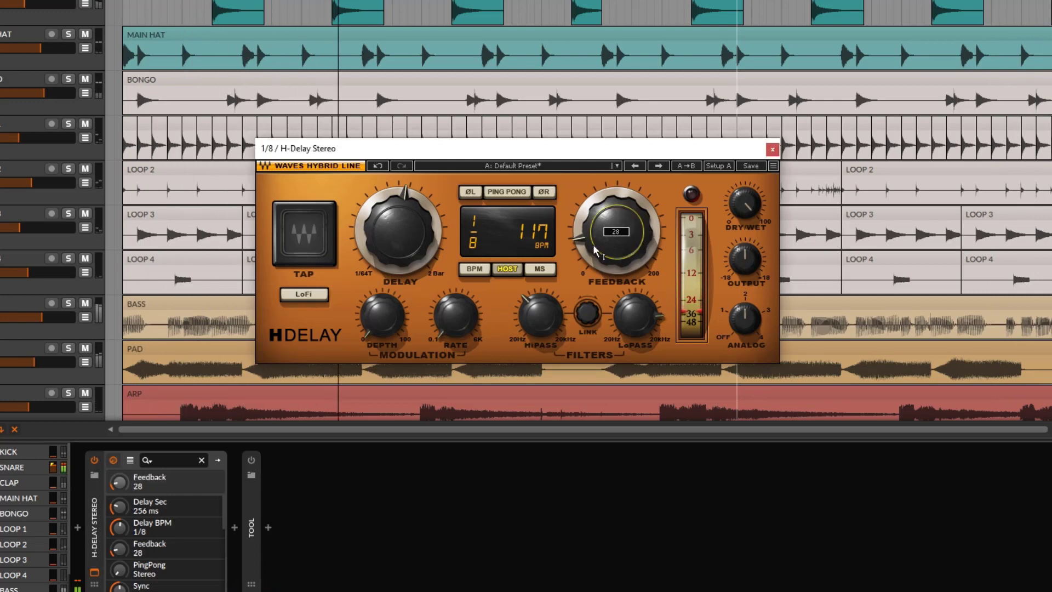
# Lower the 1/8 effect track's volume to -14.0 dB and toggle its solo to compare the snare with and without delay
pyautogui.scroll(-4, 33, 329)
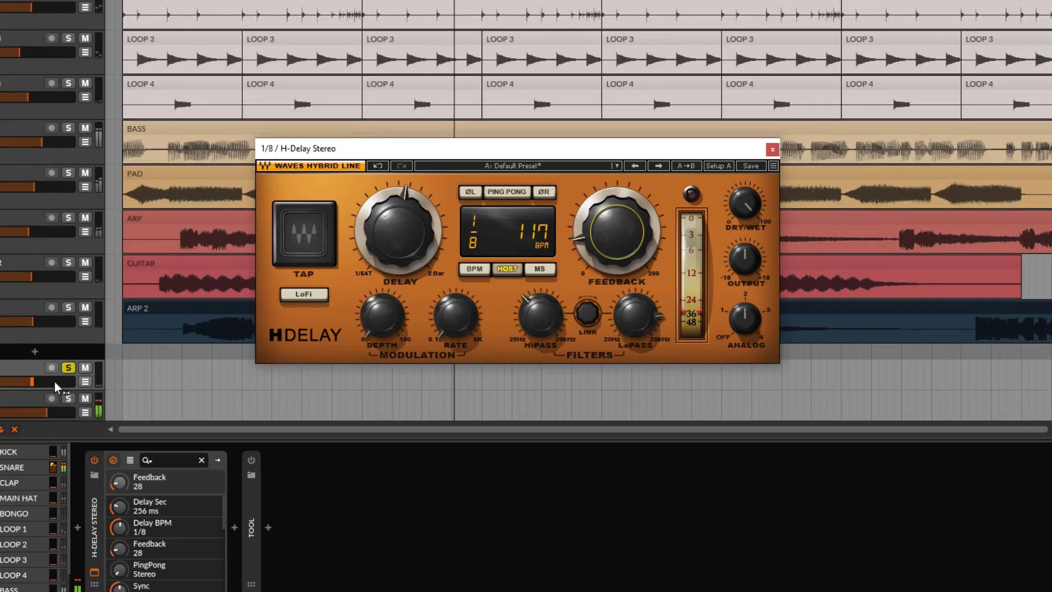
pyautogui.moveTo(31, 381); pyautogui.dragTo(28, 382)
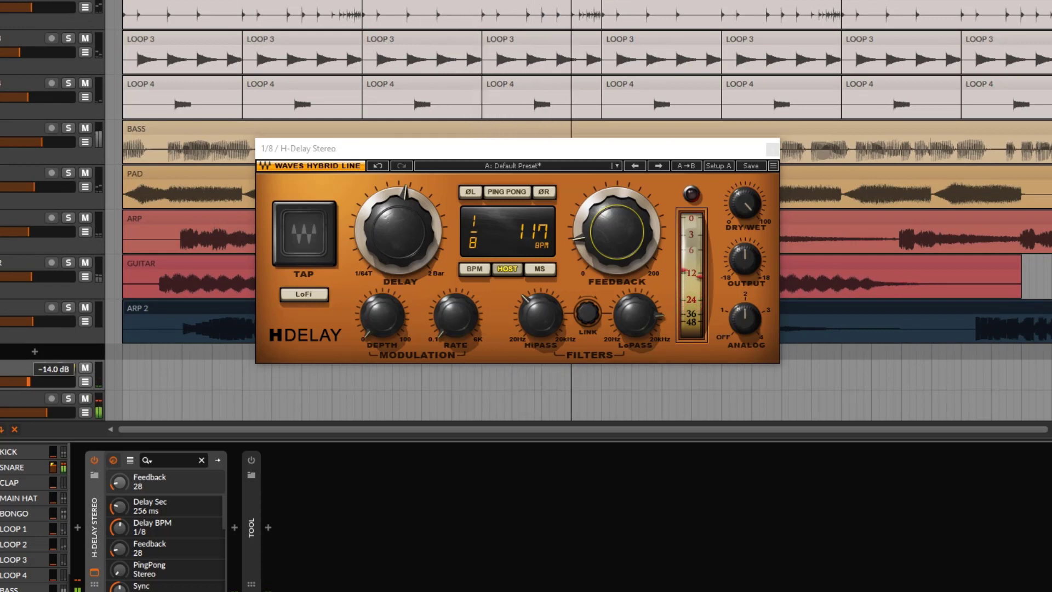
pyautogui.click(68, 367)
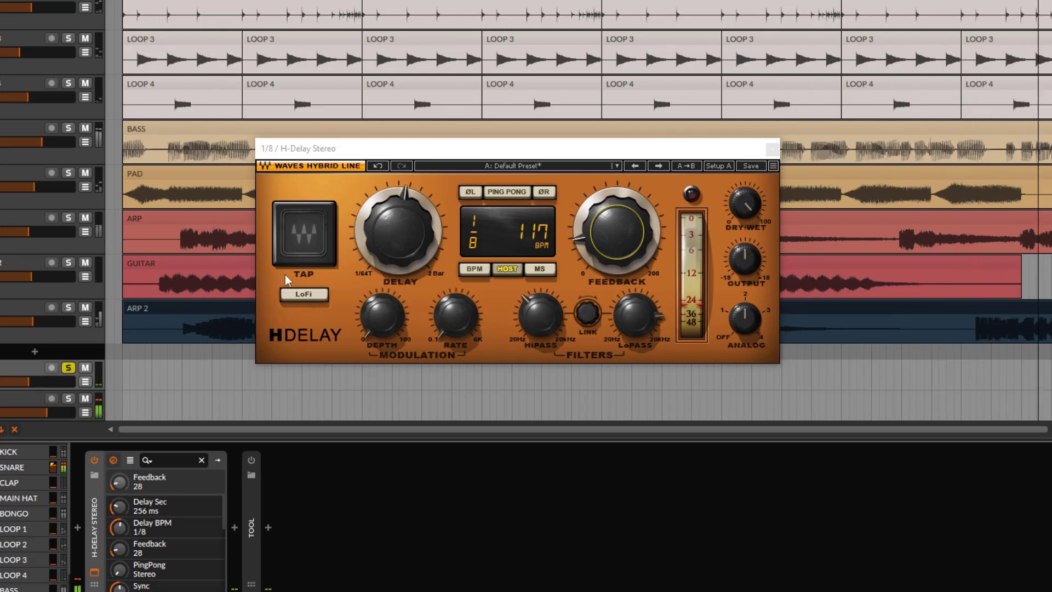
# Remove the solo from the SNARE and 1/8 effect tracks to hear the full mix
pyautogui.scroll(5, 263, 49)
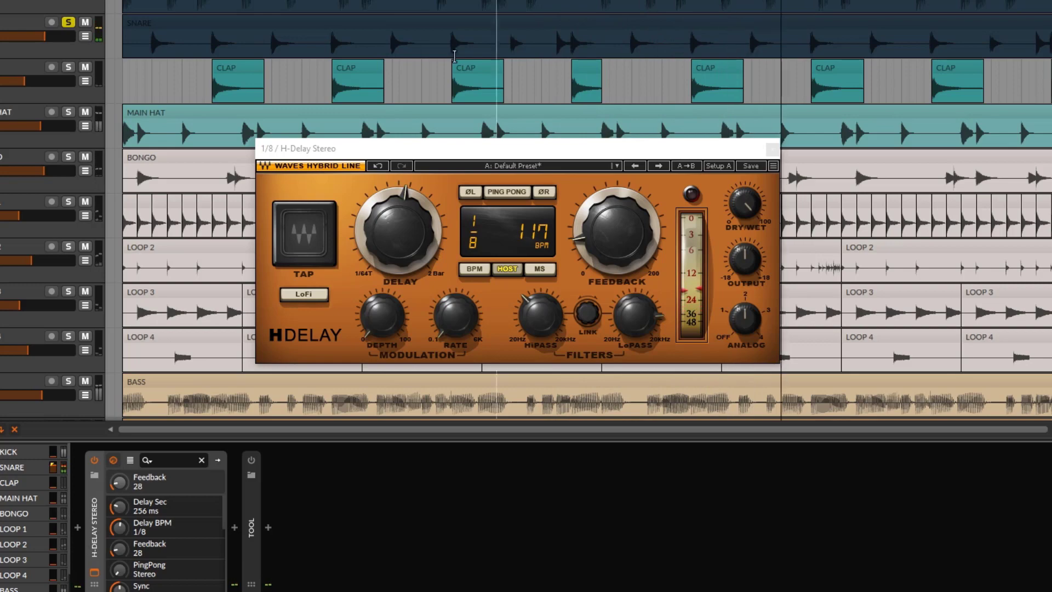
pyautogui.click(69, 23)
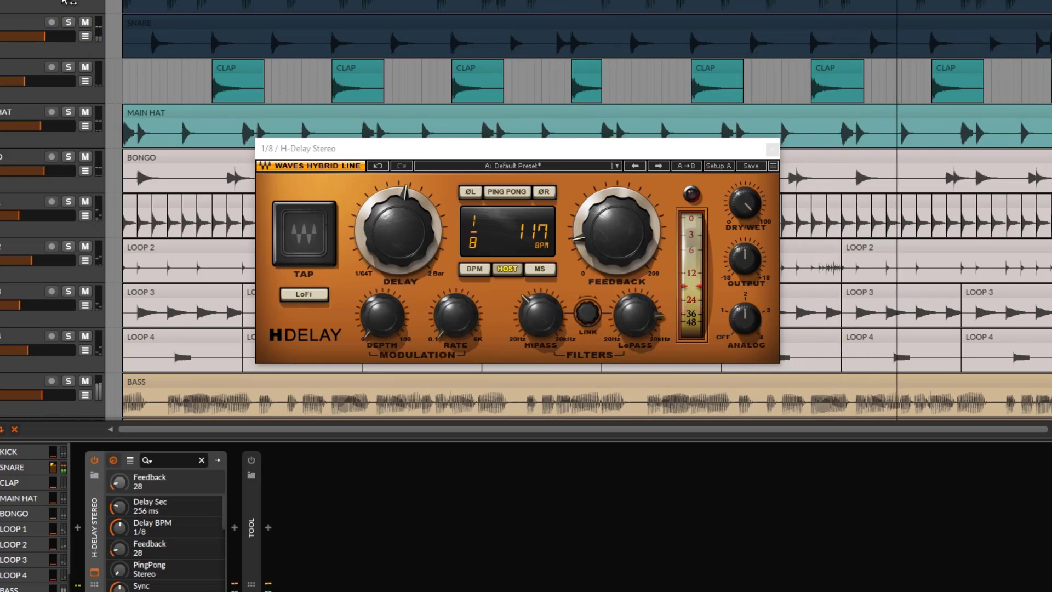
pyautogui.scroll(-5, 198, 203)
pyautogui.scroll(4, 199, 204)
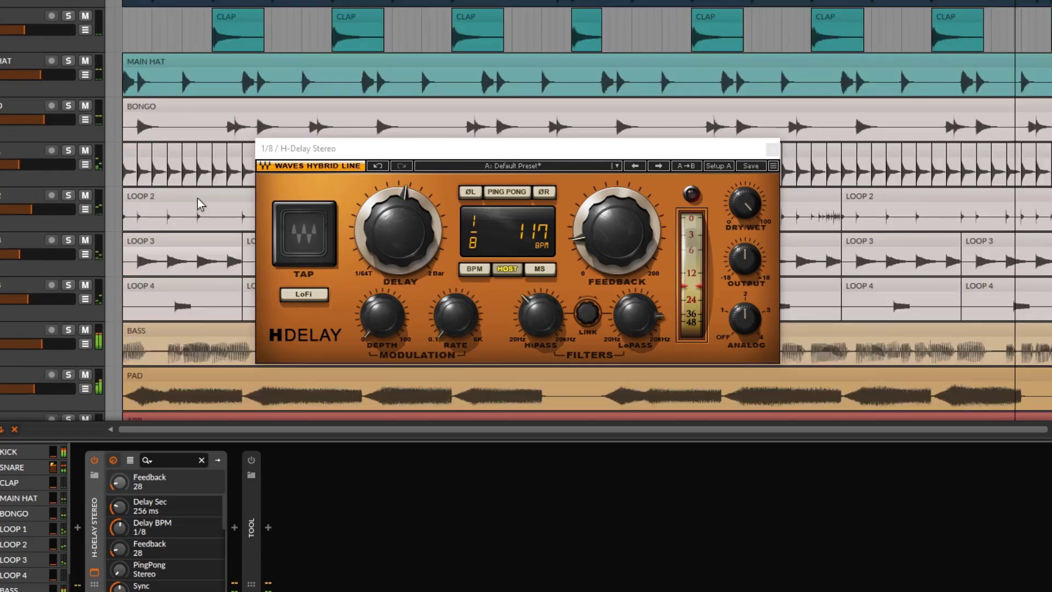
pyautogui.scroll(1, 198, 204)
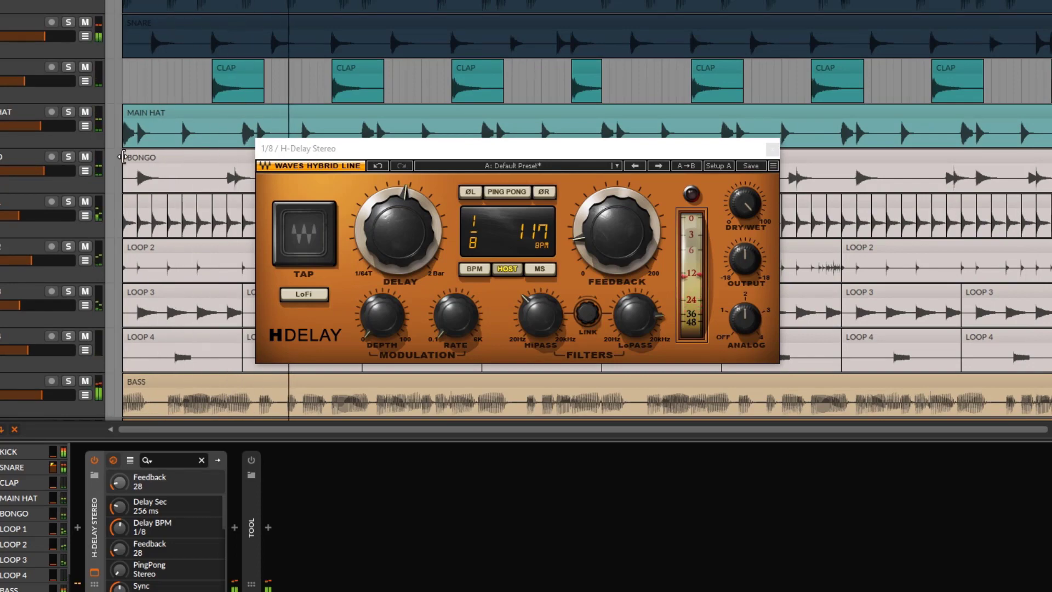
# Mute and unmute the 1/8 effect track to compare the full mix with and without delay, and close the H-Delay window
pyautogui.scroll(-5, 122, 157)
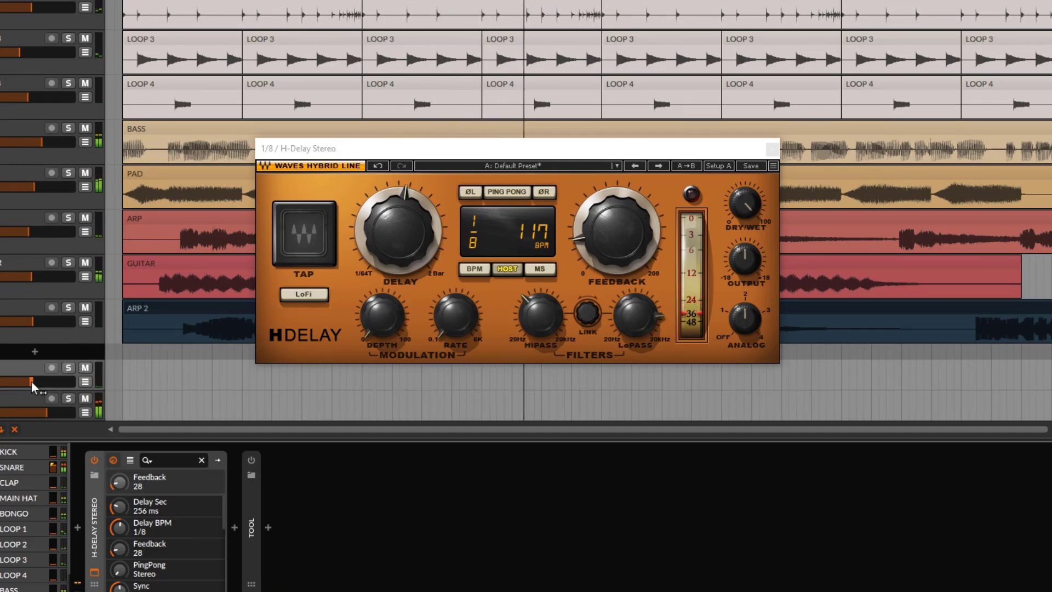
pyautogui.click(86, 367)
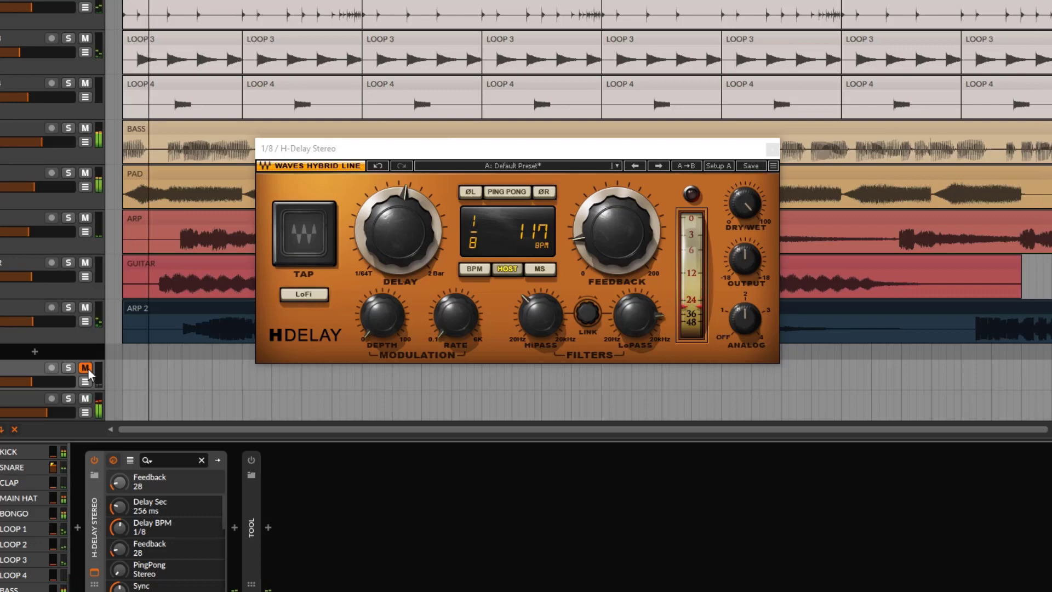
pyautogui.click(85, 368)
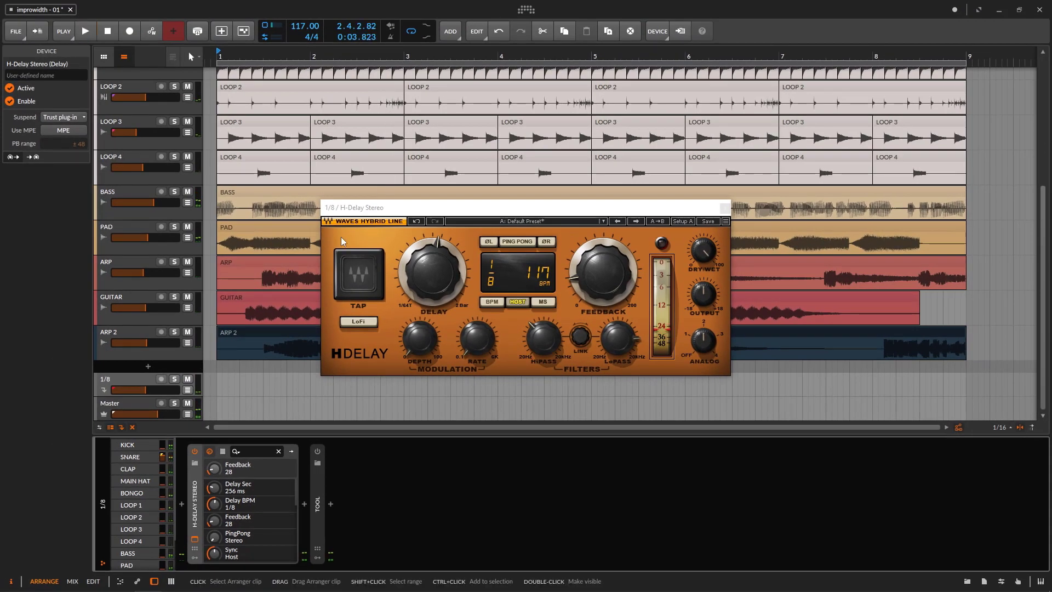
pyautogui.click(724, 209)
pyautogui.scroll(5, 538, 176)
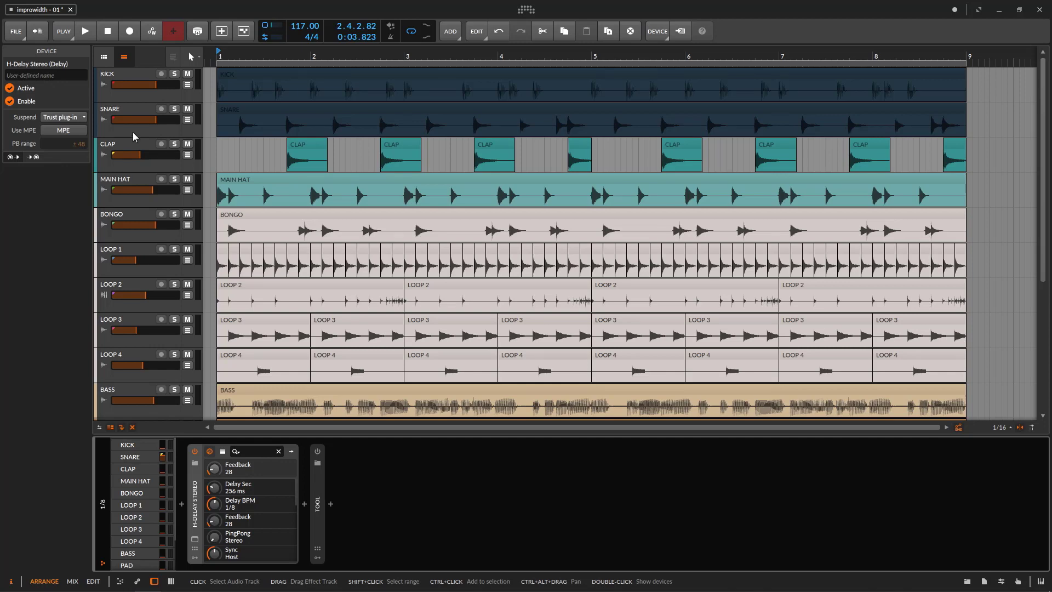
# Reopen H-Delay Stereo on the 1/8 effect track to examine its delay settings, and close the plug-in window
pyautogui.click(132, 133)
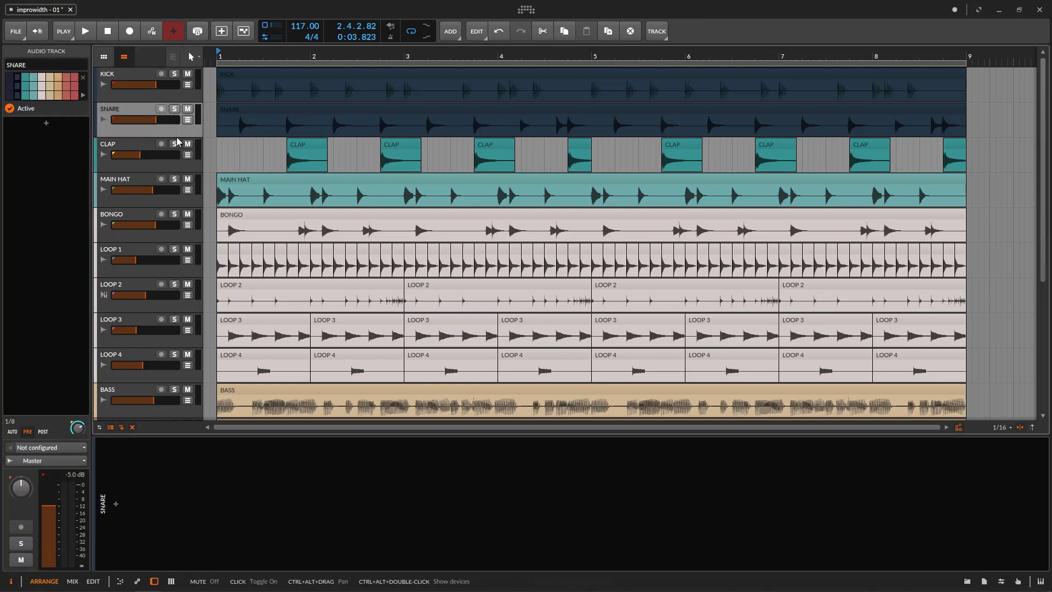
pyautogui.scroll(-6, 149, 226)
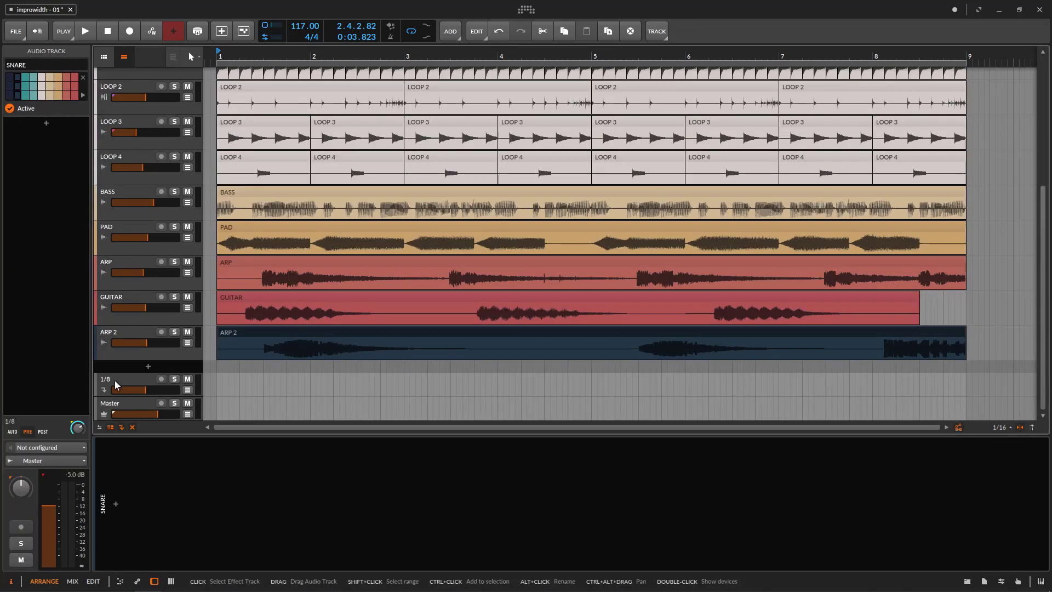
pyautogui.click(113, 381)
pyautogui.click(194, 541)
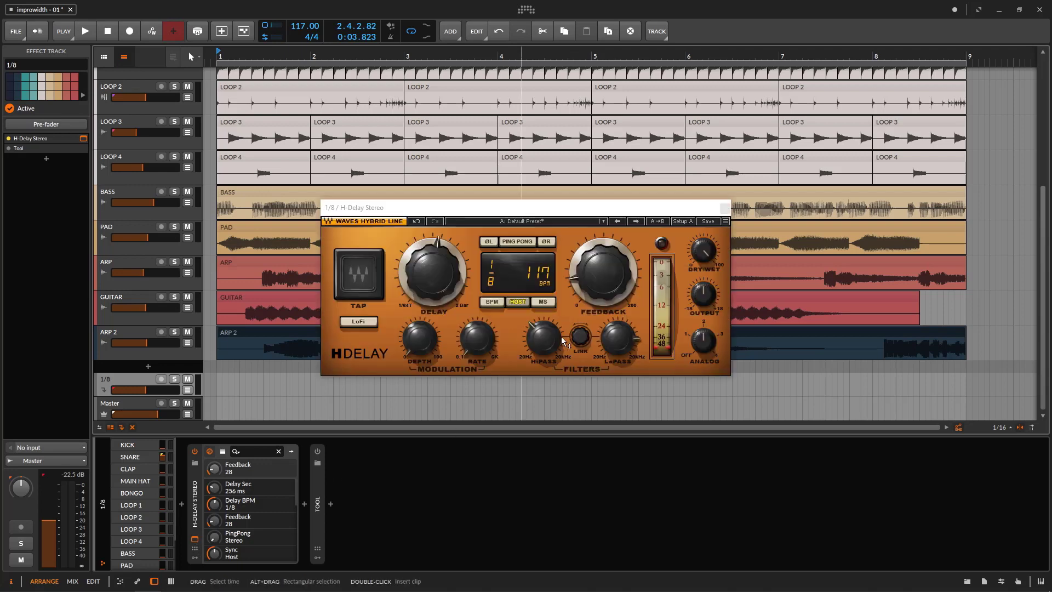
pyautogui.click(433, 290)
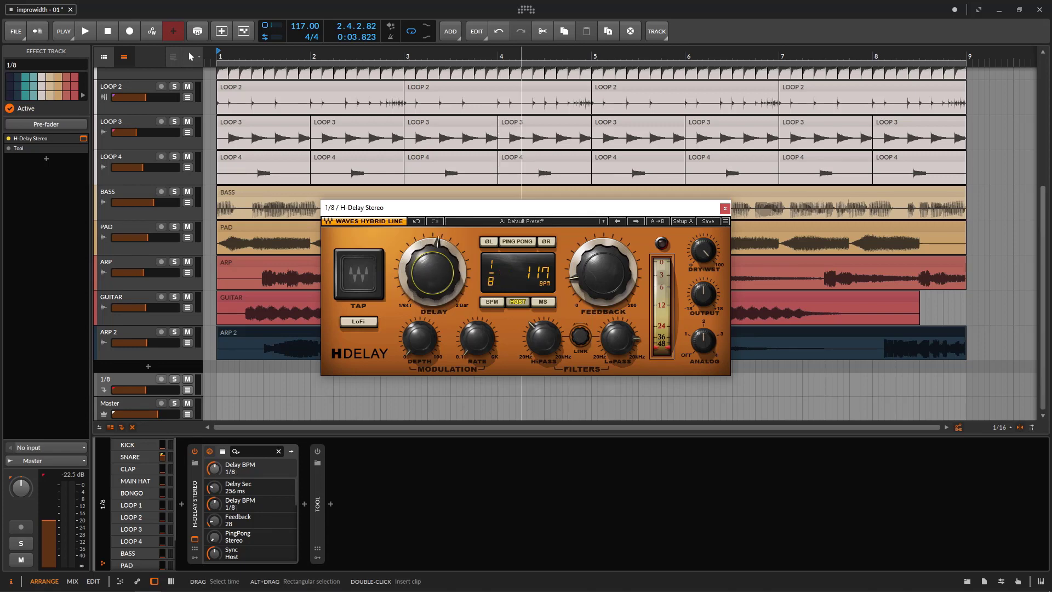
pyautogui.click(724, 207)
pyautogui.scroll(5, 482, 228)
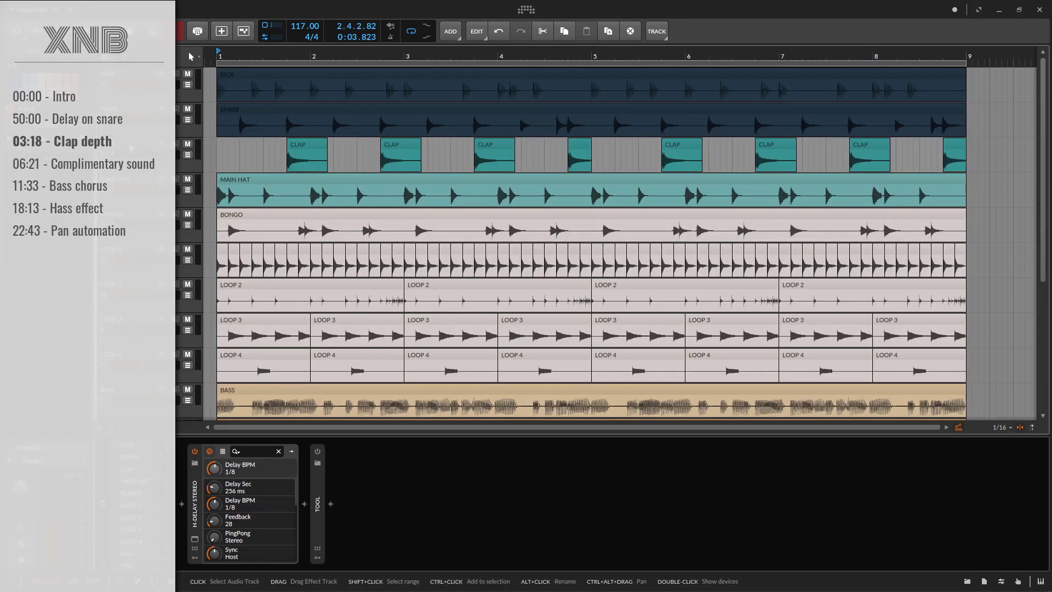
# Solo the CLAP, SNARE and KICK tracks and play them together
pyautogui.click(165, 149)
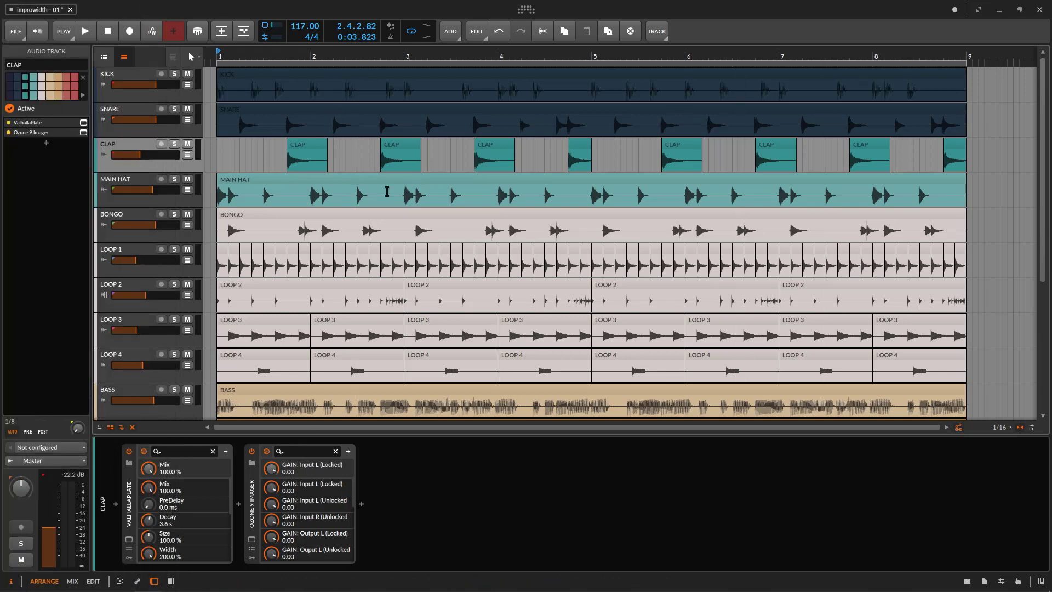
pyautogui.moveTo(383, 442); pyautogui.dragTo(383, 559)
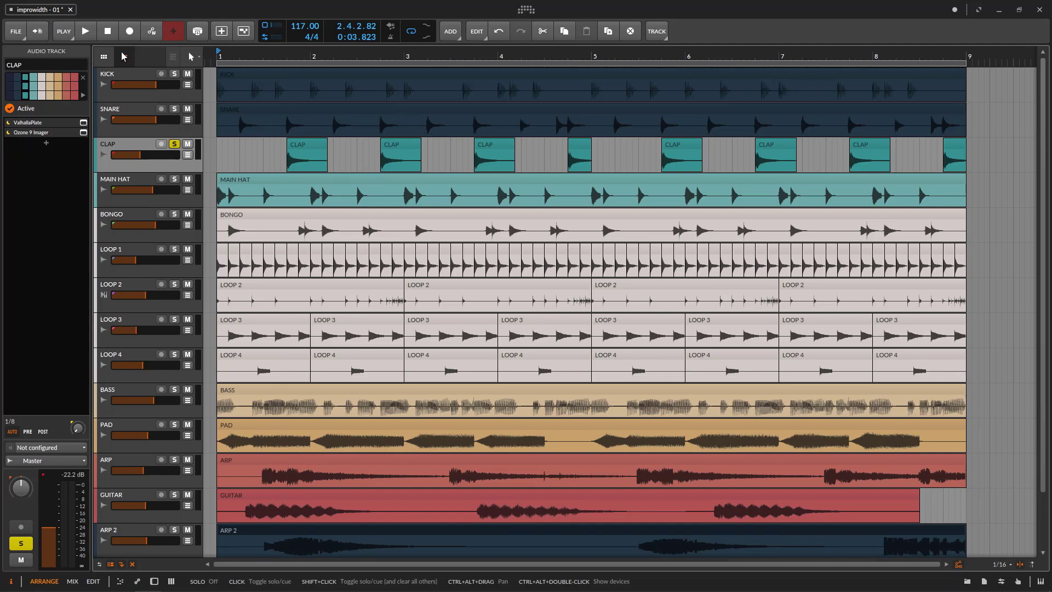
pyautogui.click(174, 109)
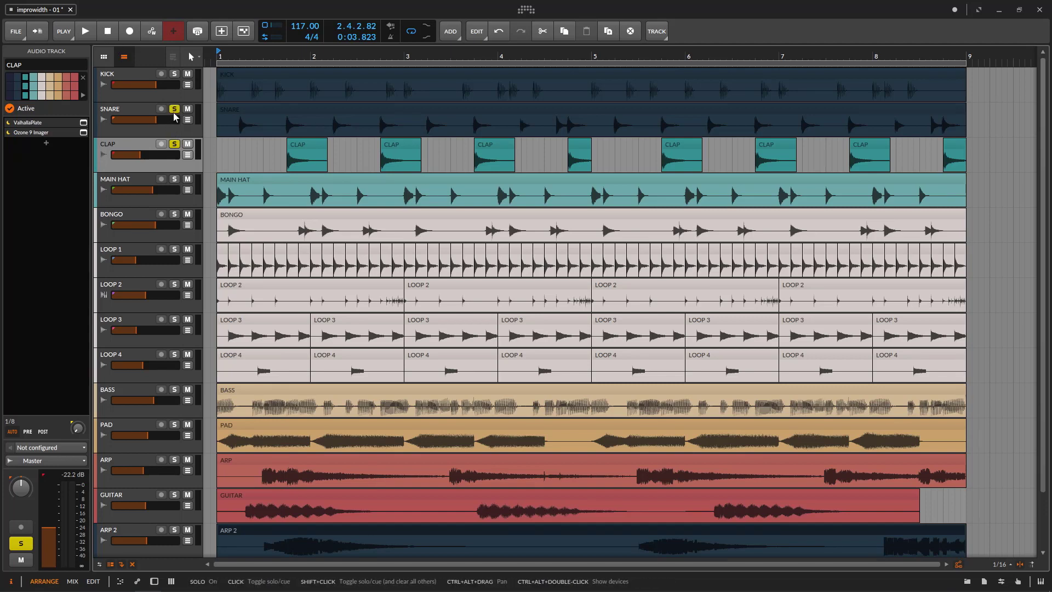
pyautogui.click(175, 74)
pyautogui.click(87, 34)
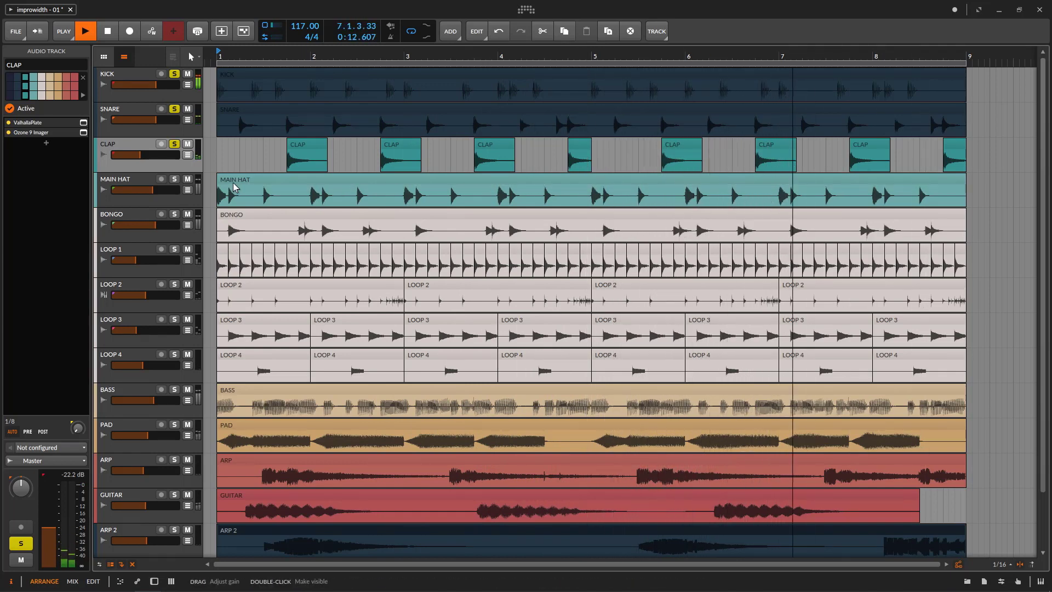
# Open the Ozone 9 Imager and ValhallaPlate plug-ins on the CLAP track to examine its stereo spread and reverb settings
pyautogui.doubleClick(172, 166)
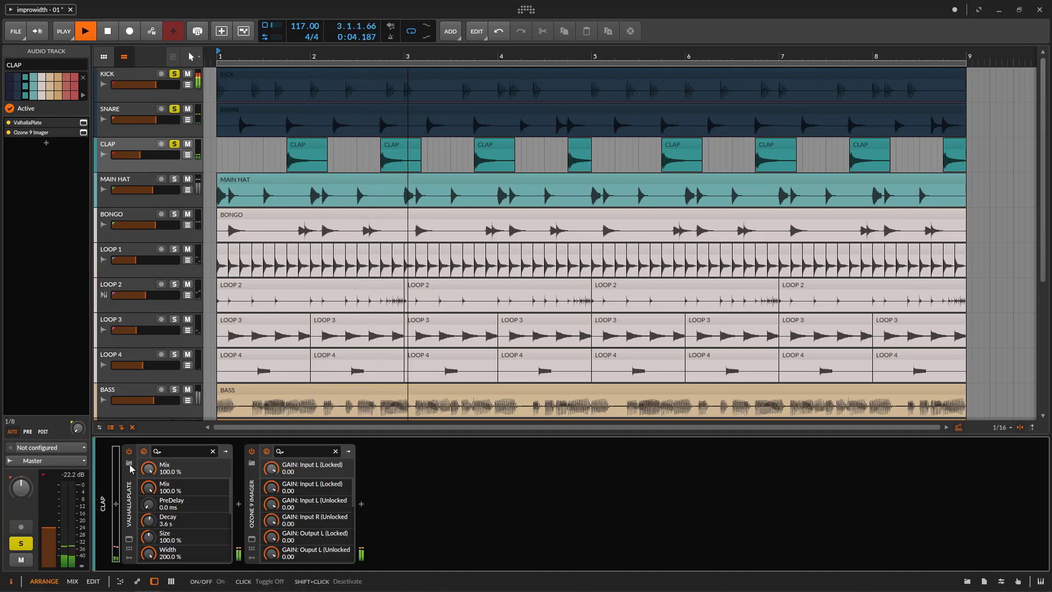
pyautogui.click(252, 539)
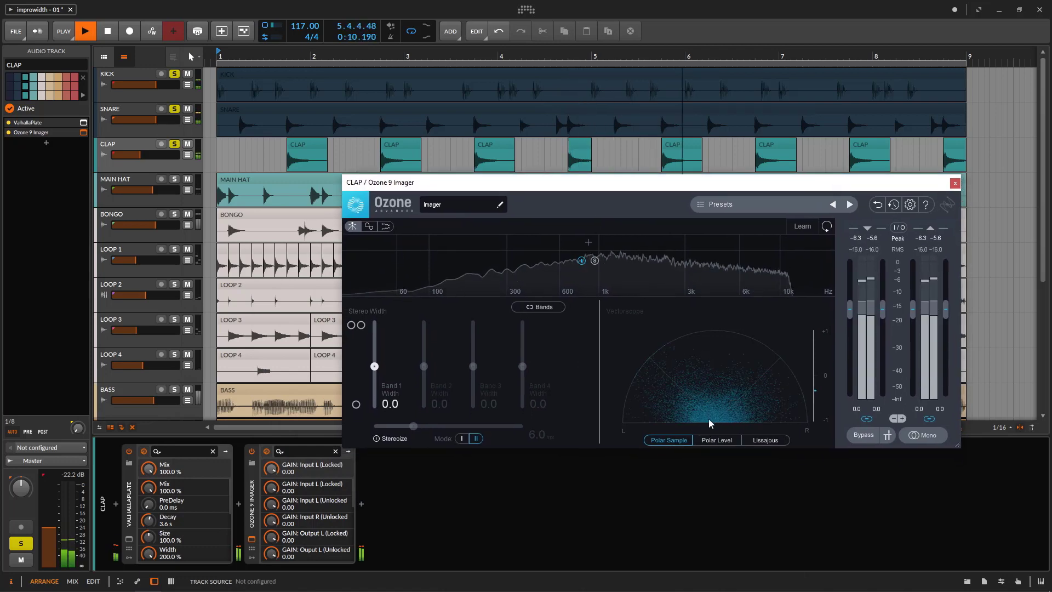
pyautogui.click(433, 493)
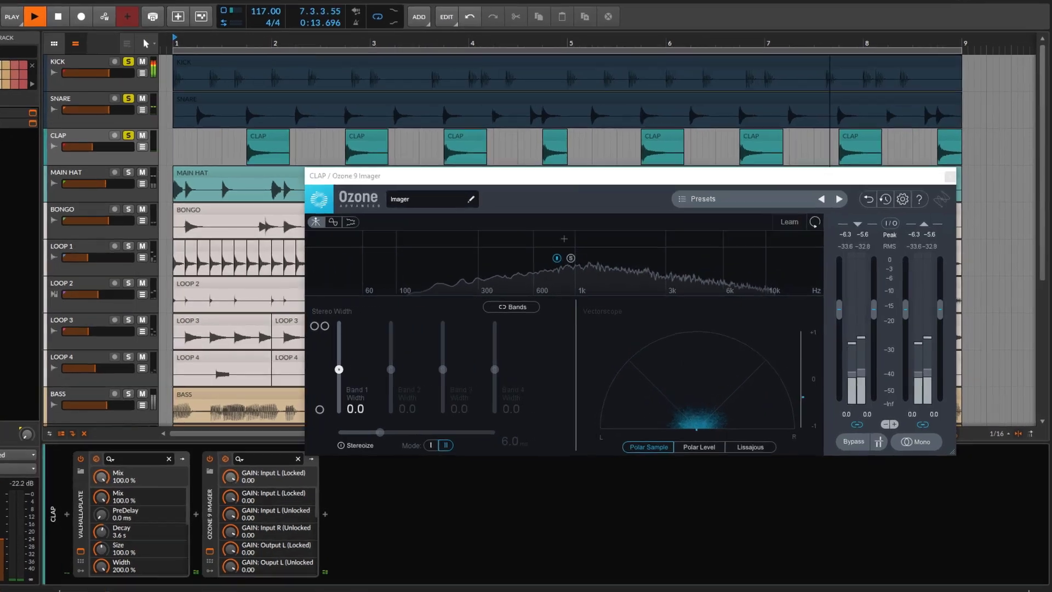
pyautogui.click(129, 539)
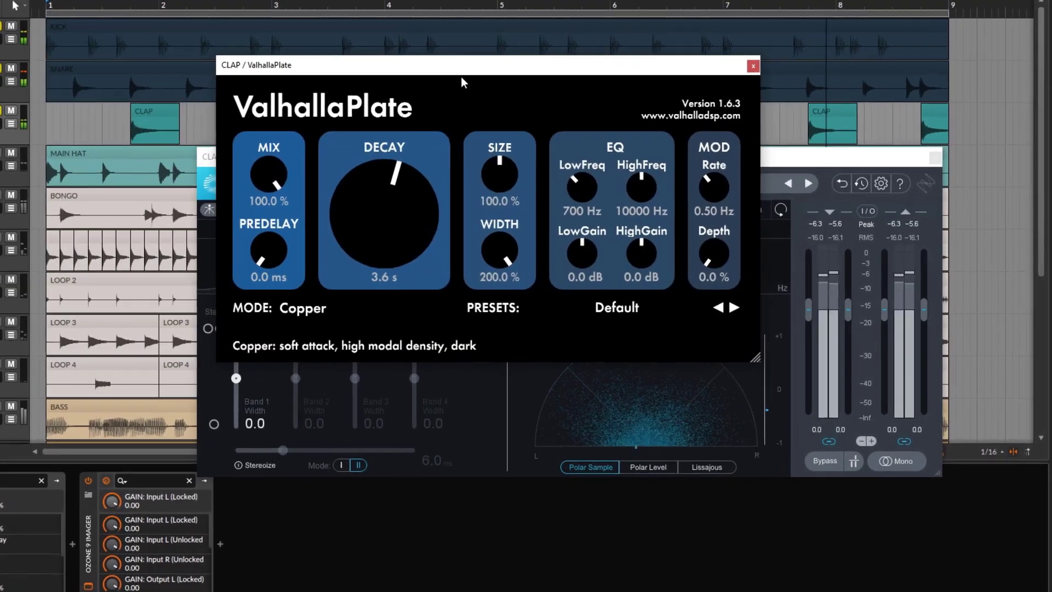
pyautogui.click(750, 65)
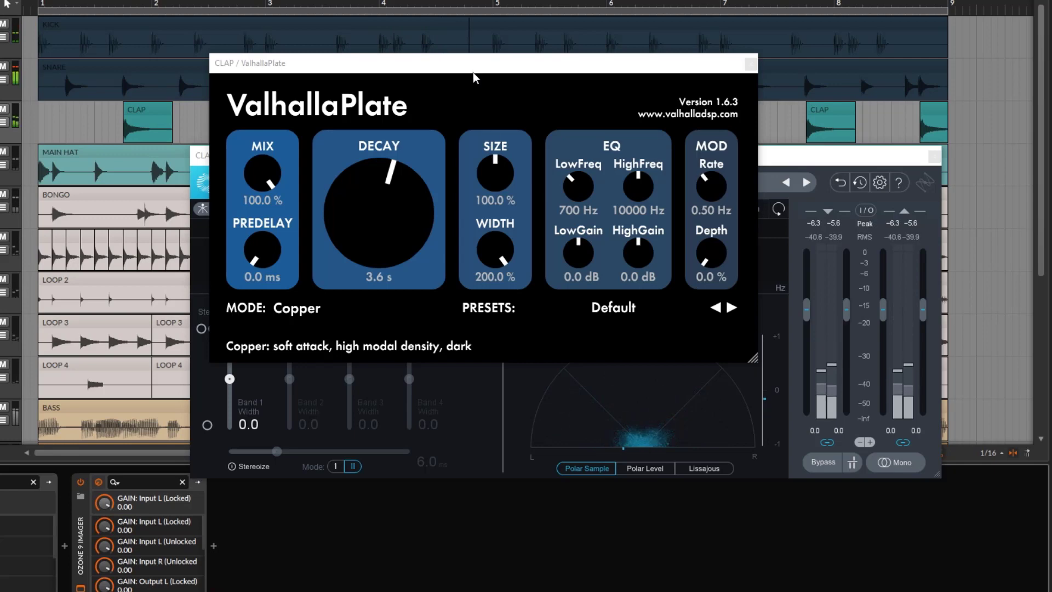
# Switch the CLAP track's Ozone 9 Imager off and on while checking the stereo spread, and close the Imager and ValhallaPlate windows
pyautogui.moveTo(473, 72); pyautogui.dragTo(697, 324)
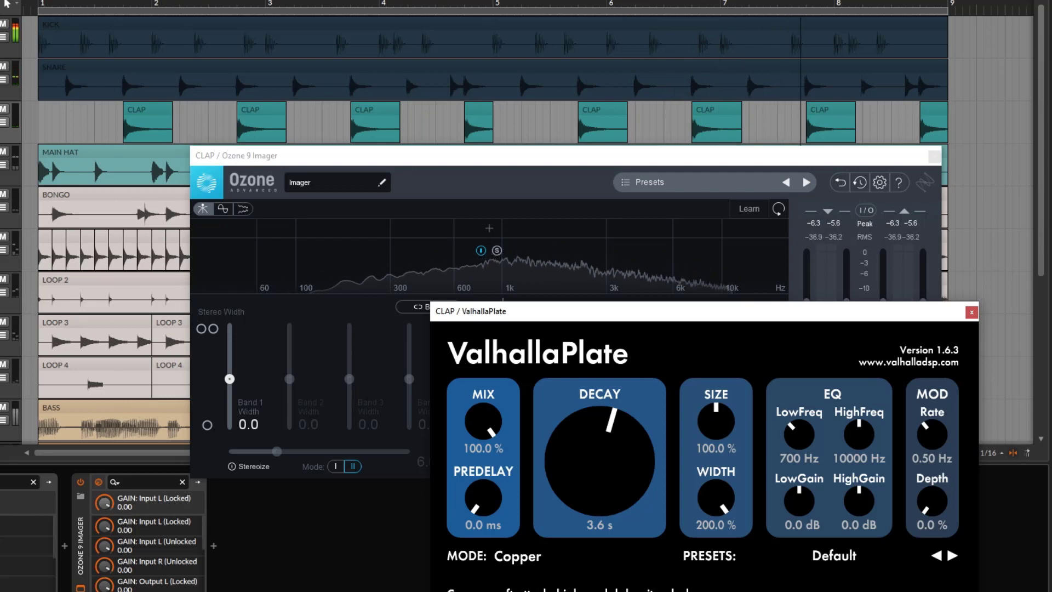
pyautogui.click(692, 159)
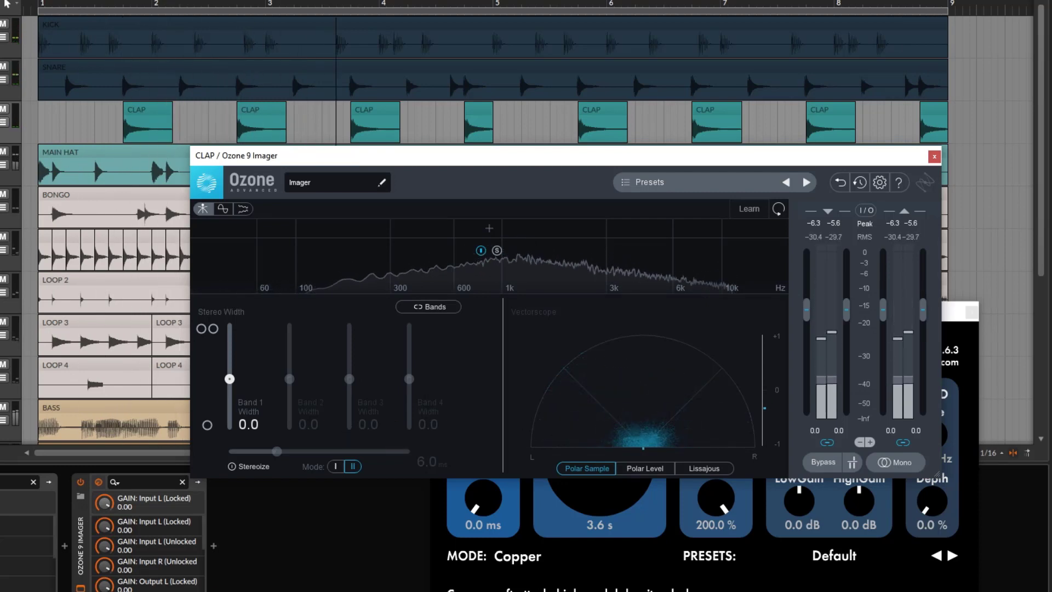
pyautogui.click(125, 485)
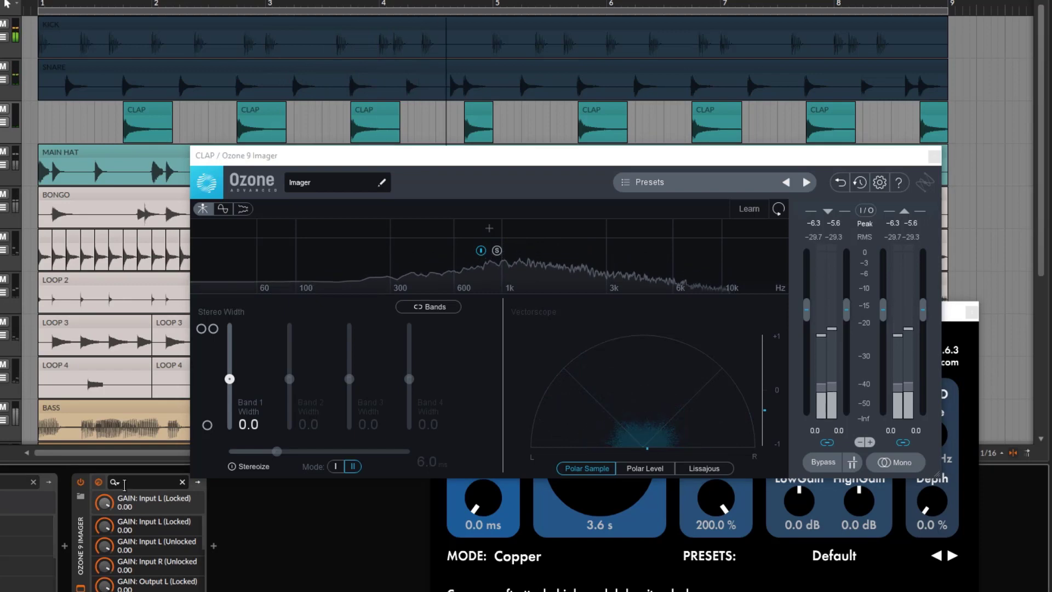
pyautogui.click(81, 483)
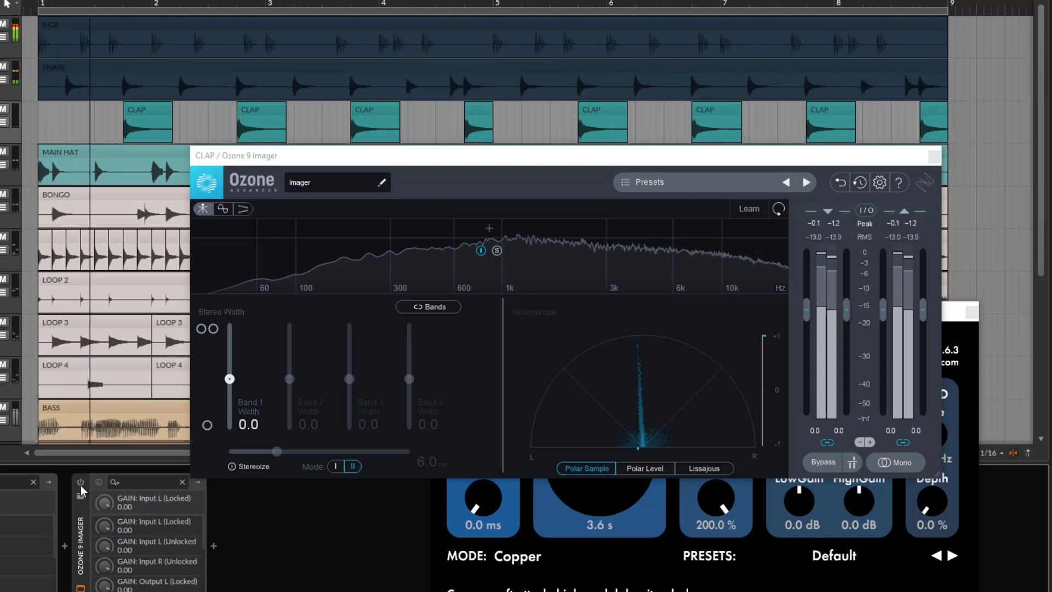
pyautogui.click(80, 484)
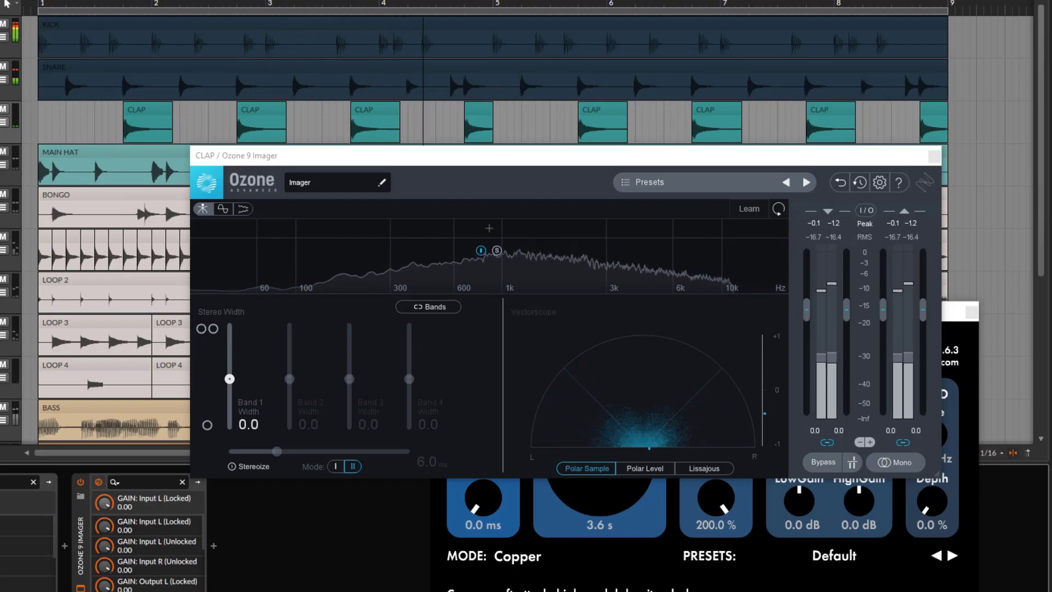
pyautogui.click(934, 156)
pyautogui.click(972, 313)
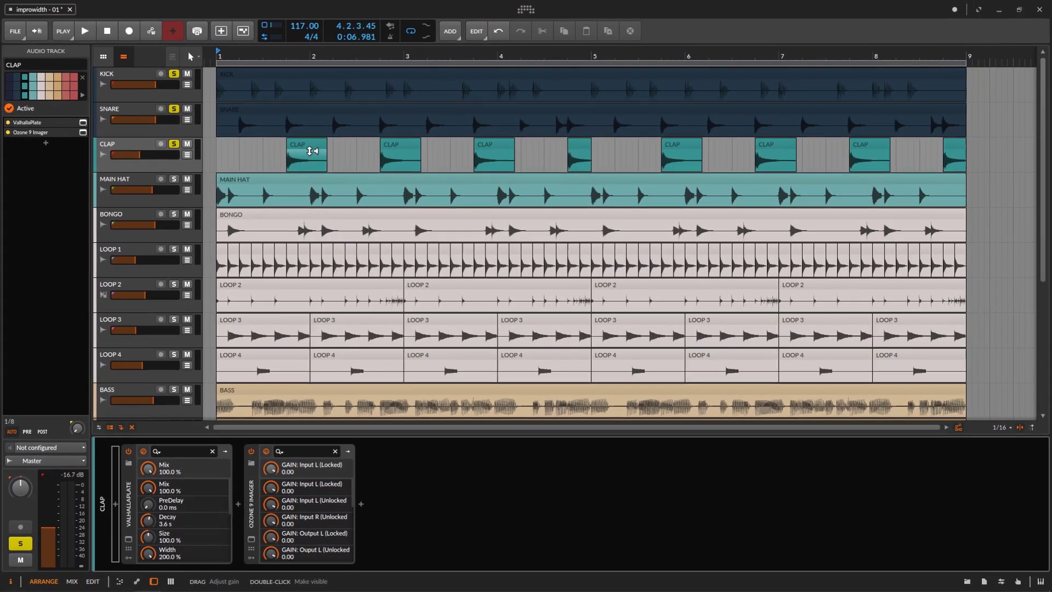
# Inspect the SNARE and KICK clips in the arrangement around the first clap hit
pyautogui.click(287, 114)
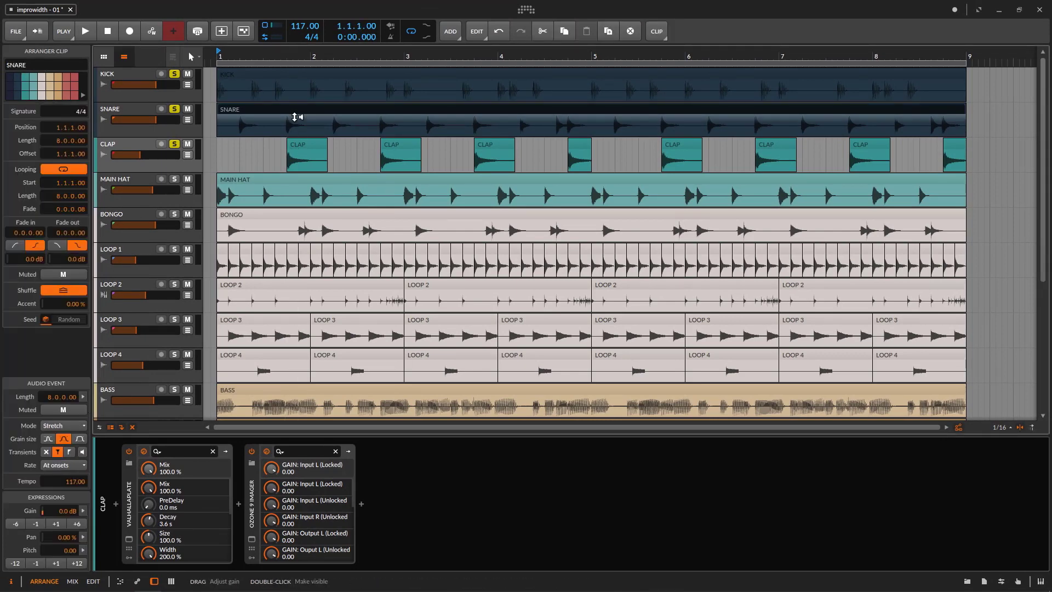
pyautogui.click(294, 77)
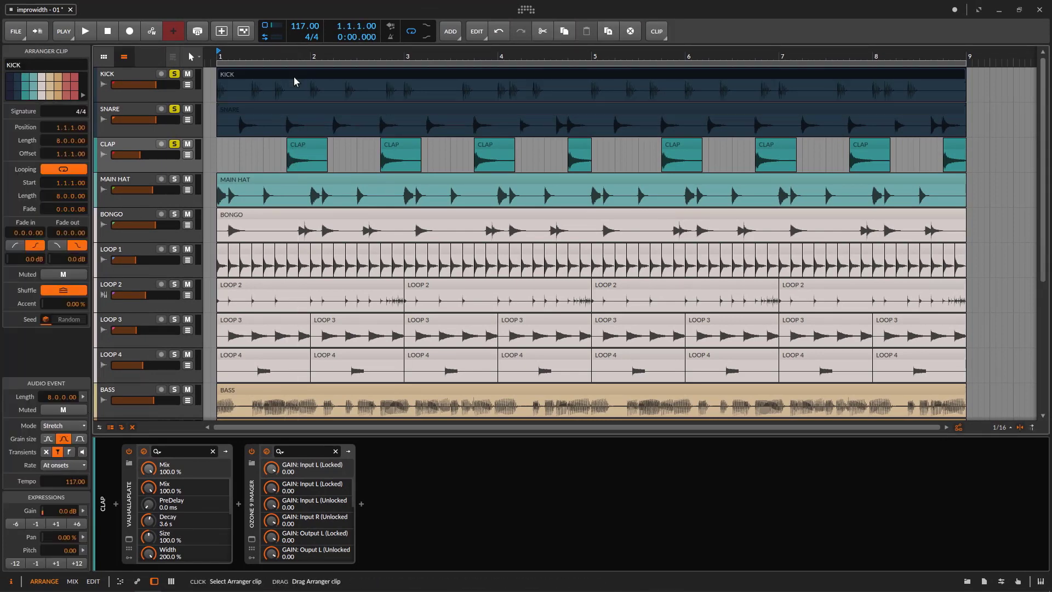
pyautogui.click(312, 99)
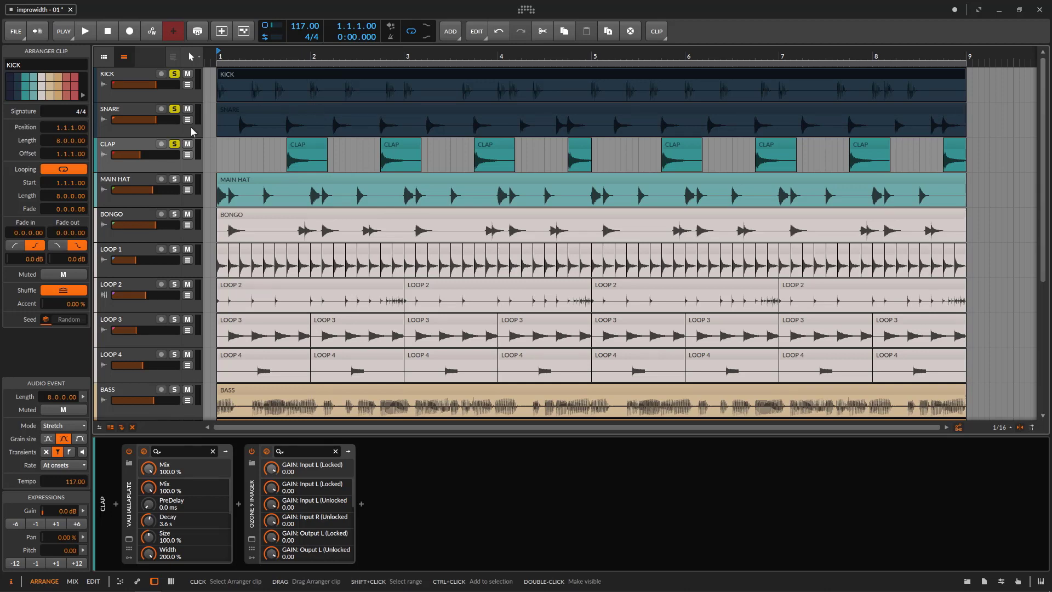
# Reduce ValhallaPlate's mix on the CLAP track to 27.6% for a playback comparison, restore it to 100%, and close the plug-in window
pyautogui.click(128, 540)
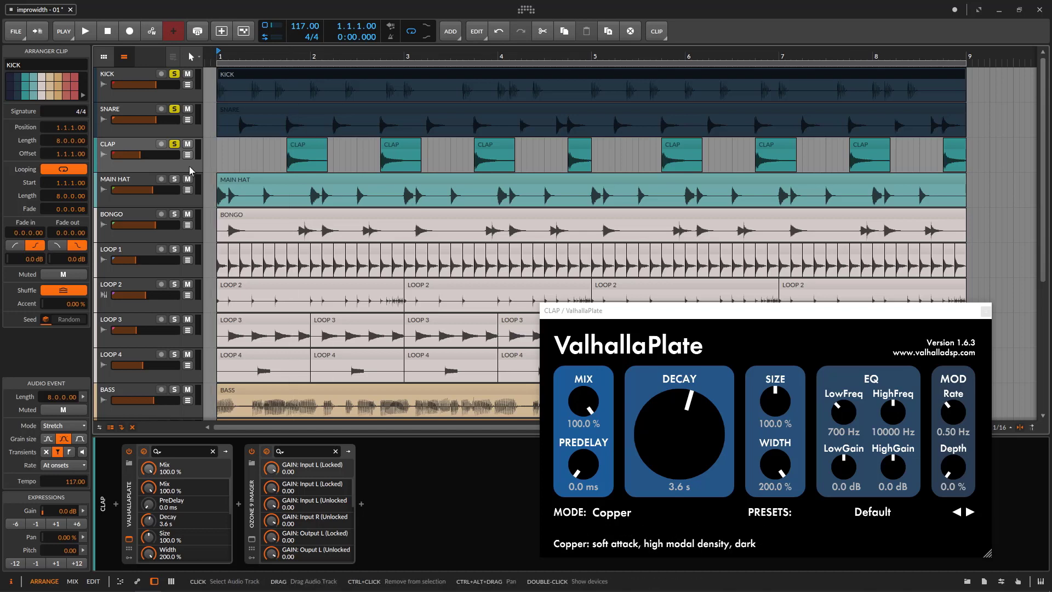
pyautogui.click(168, 133)
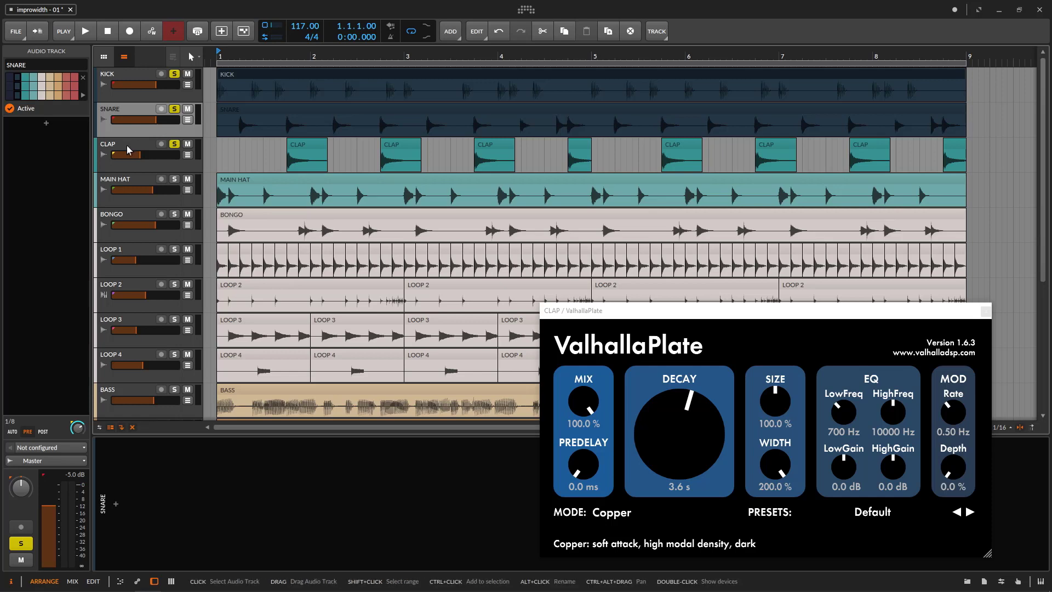
pyautogui.moveTo(584, 402); pyautogui.dragTo(583, 507)
pyautogui.click(88, 36)
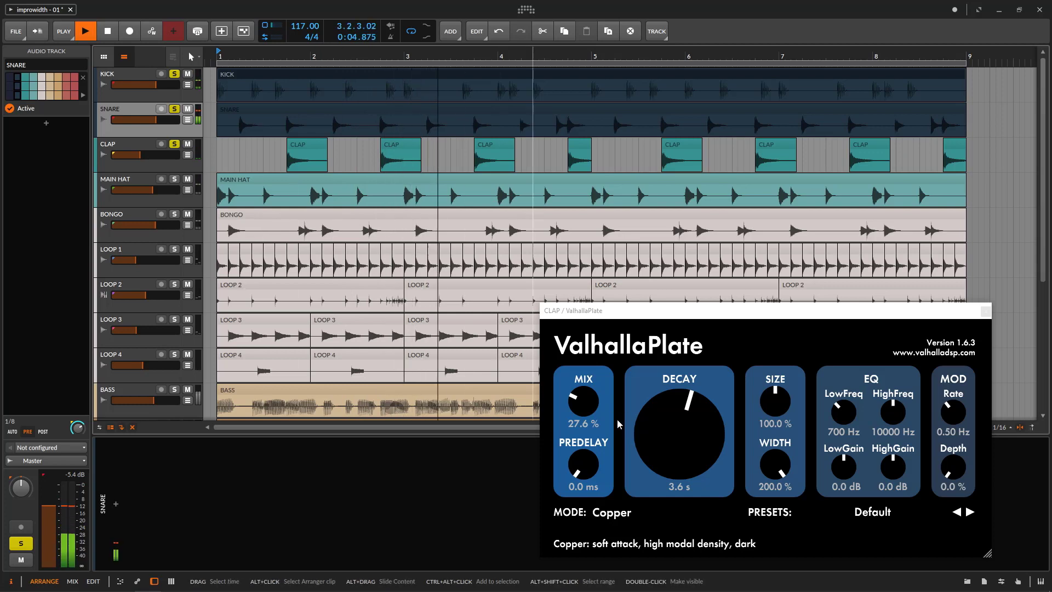
pyautogui.moveTo(581, 406); pyautogui.dragTo(546, 80)
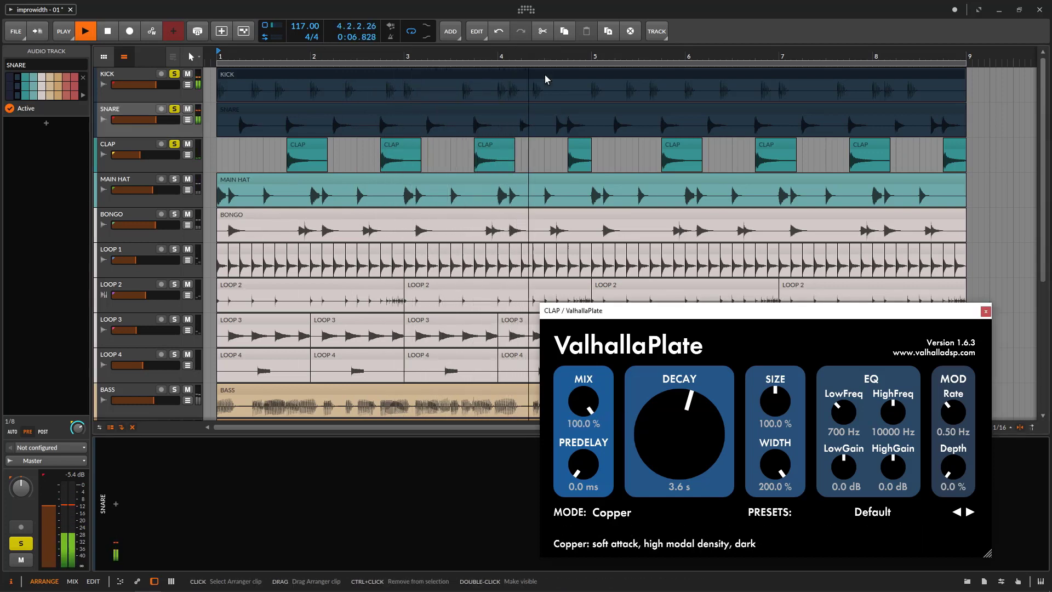
pyautogui.click(986, 311)
# Unsolo the CLAP, SNARE and KICK tracks and fine-tune the CLAP track's volume in the full mix
pyautogui.moveTo(168, 158); pyautogui.dragTo(152, 160)
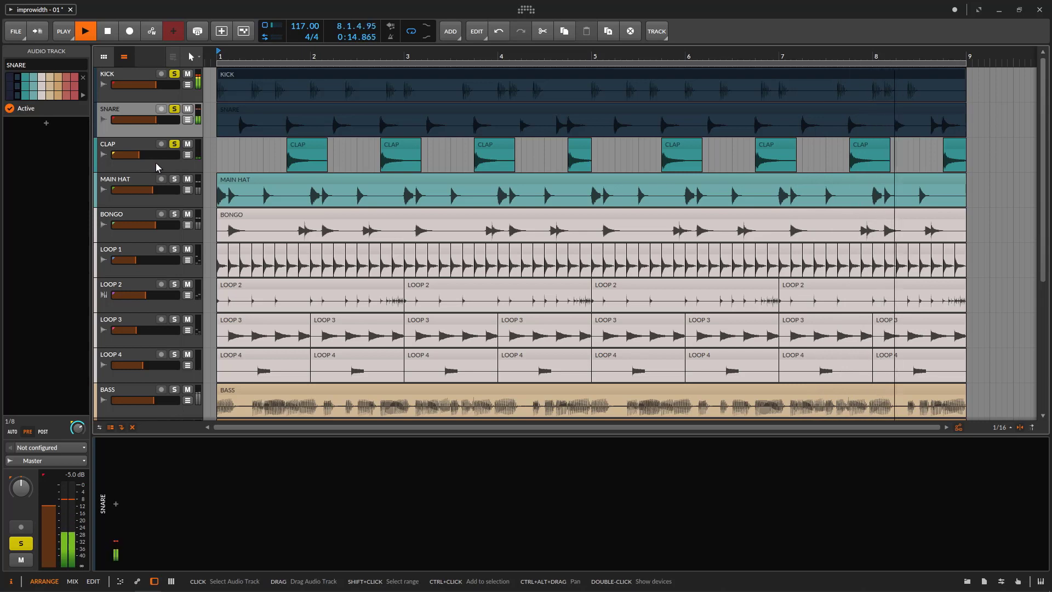
pyautogui.click(174, 143)
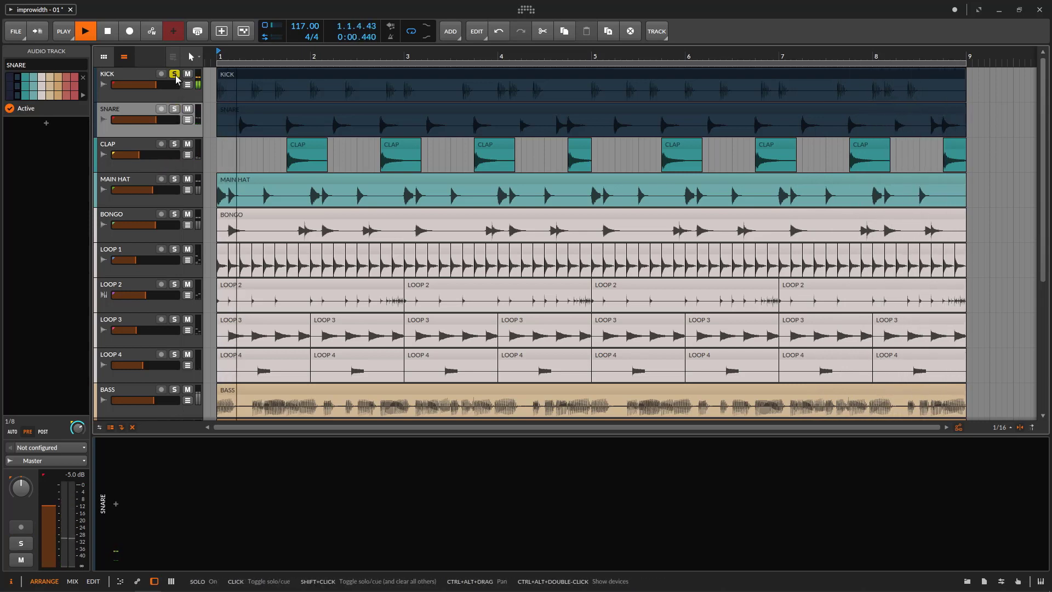
pyautogui.click(147, 142)
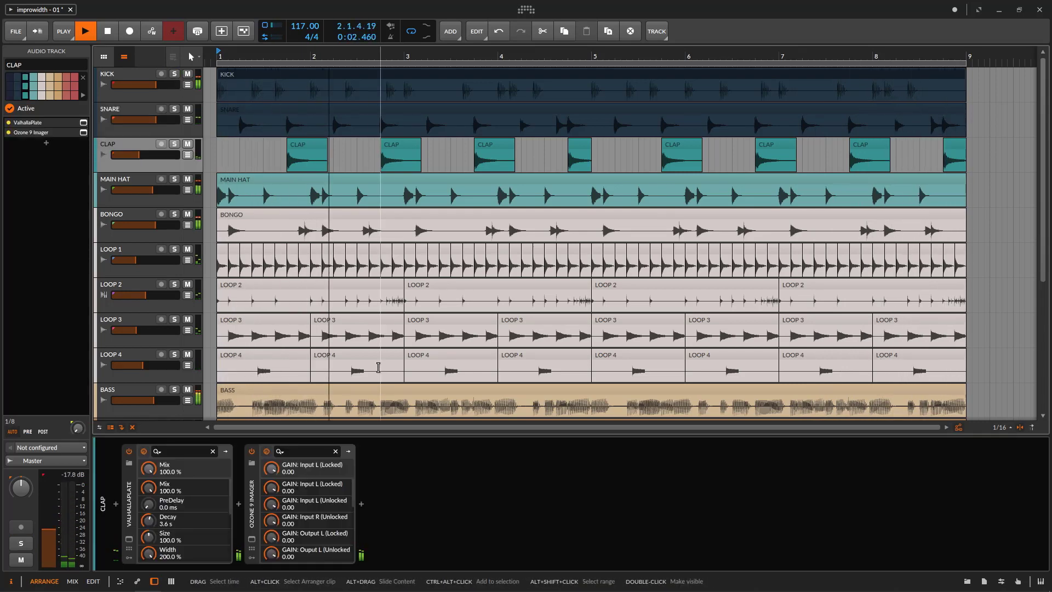
pyautogui.moveTo(140, 155); pyautogui.dragTo(139, 156)
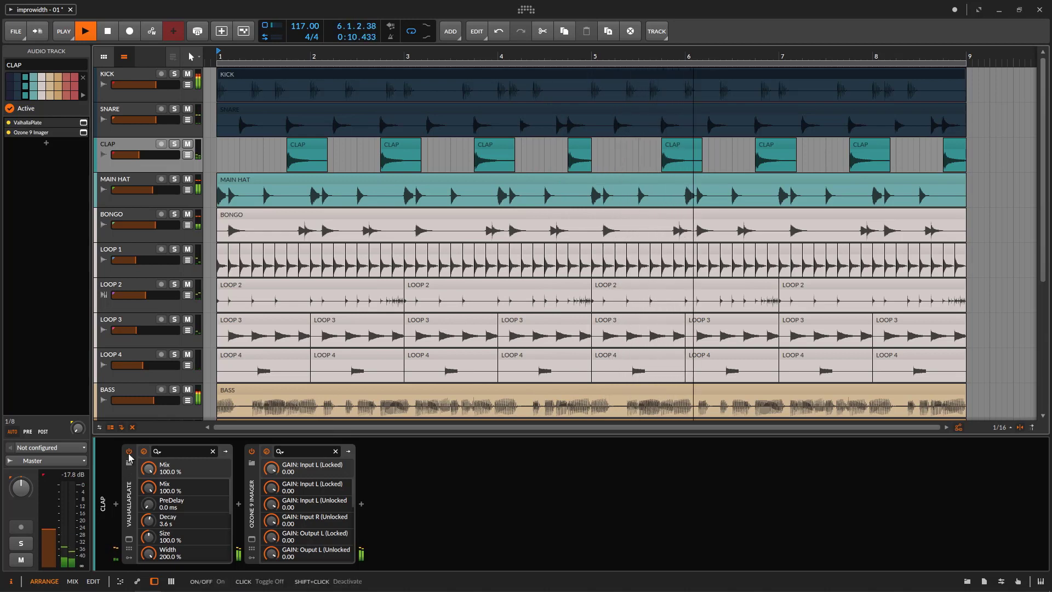
# Bypass and re-enable ValhallaPlate on the CLAP track to compare the full mix with and without reverb, and stop playback
pyautogui.click(129, 453)
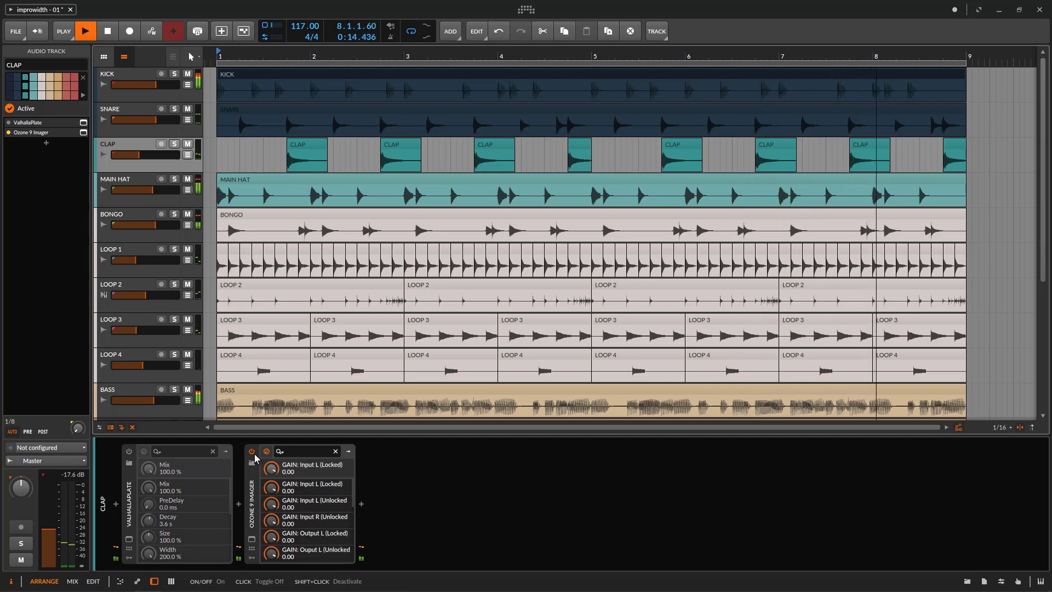
pyautogui.click(129, 453)
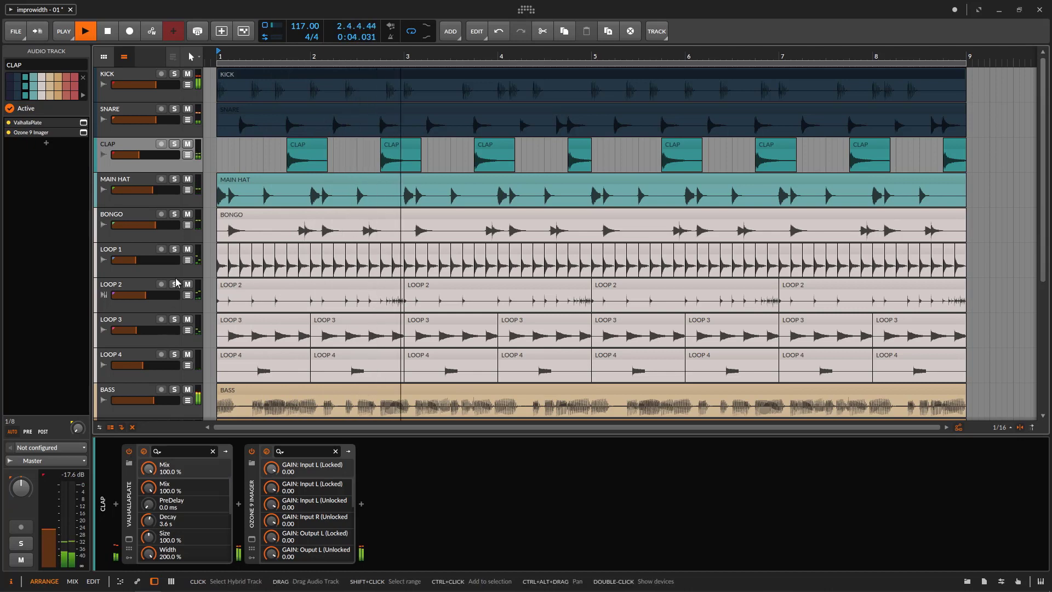
pyautogui.press('space')
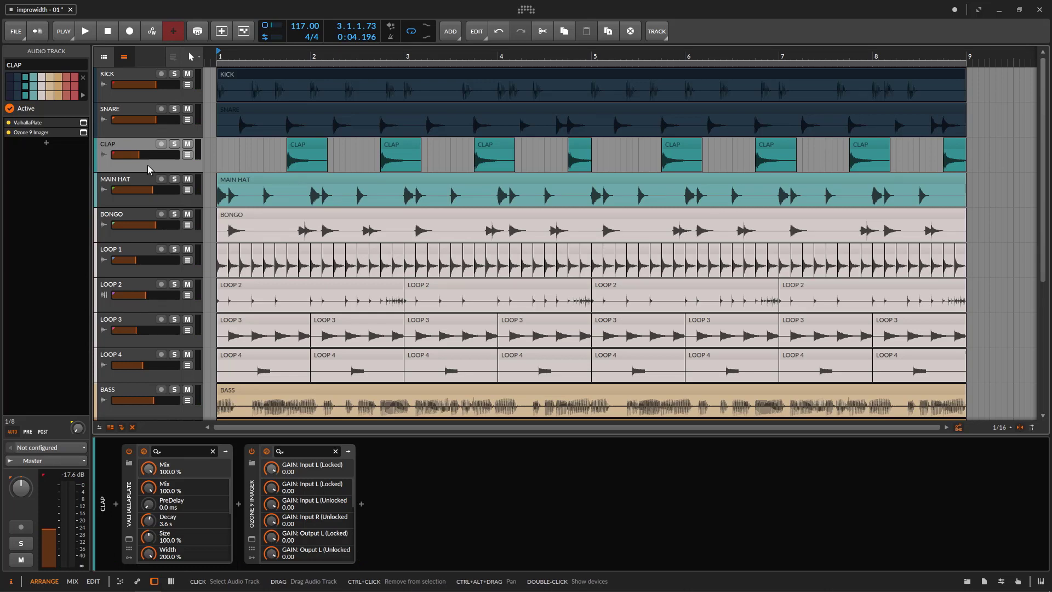
# Select the whole range of tracks from CLAP through LOOP 4
pyautogui.click(294, 117)
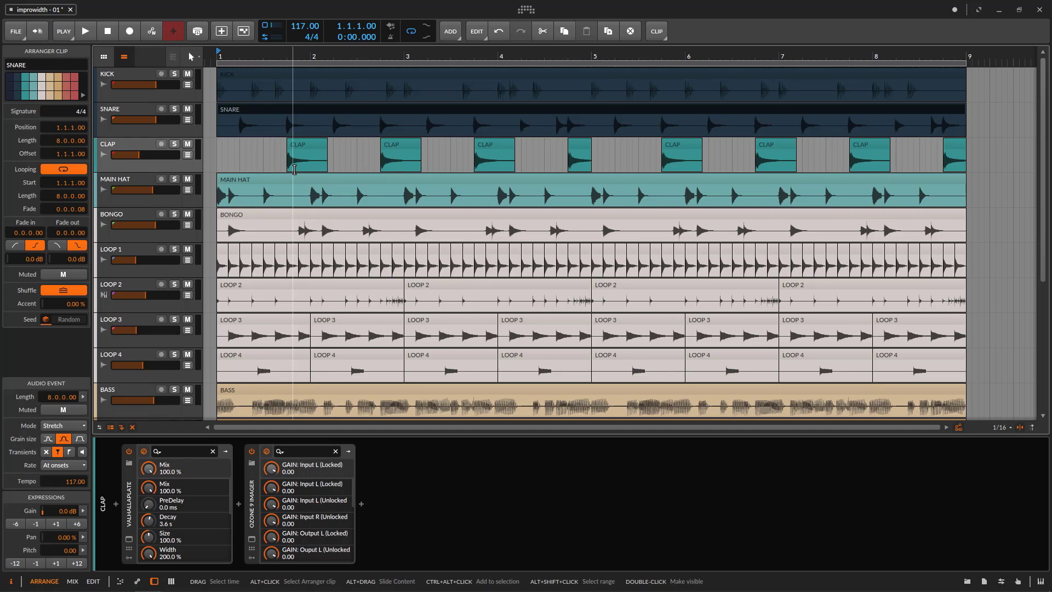
pyautogui.scroll(-1, 240, 281)
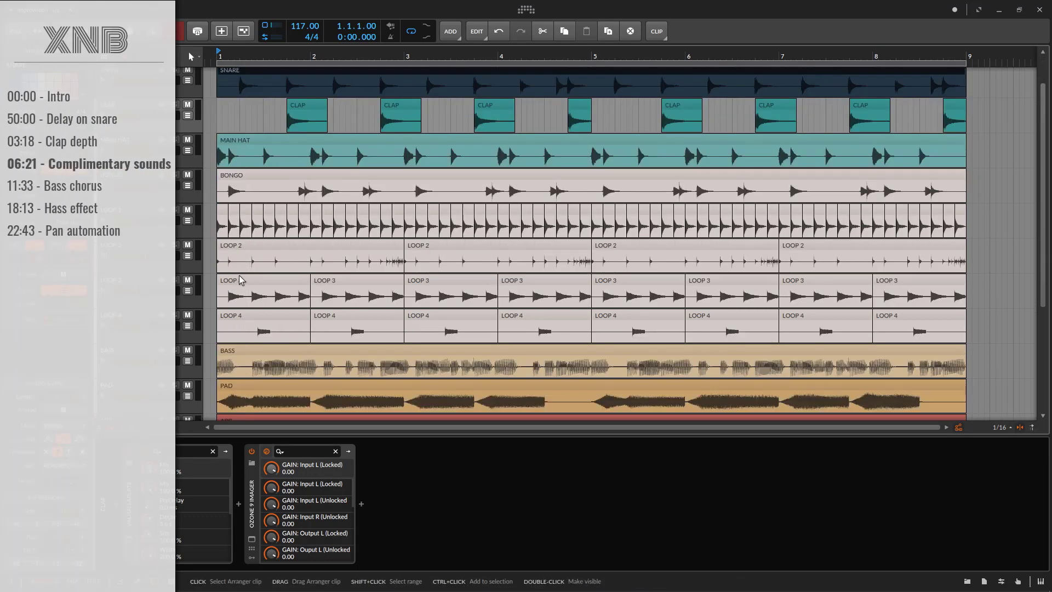
pyautogui.scroll(1, 239, 281)
pyautogui.click(161, 234)
pyautogui.scroll(-1, 161, 234)
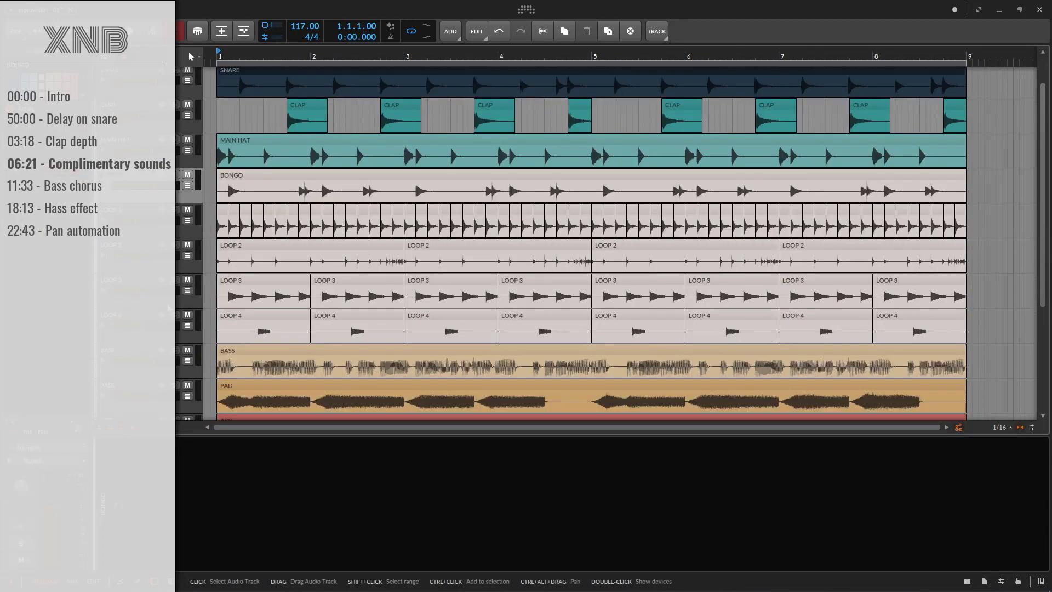
pyautogui.click(133, 110)
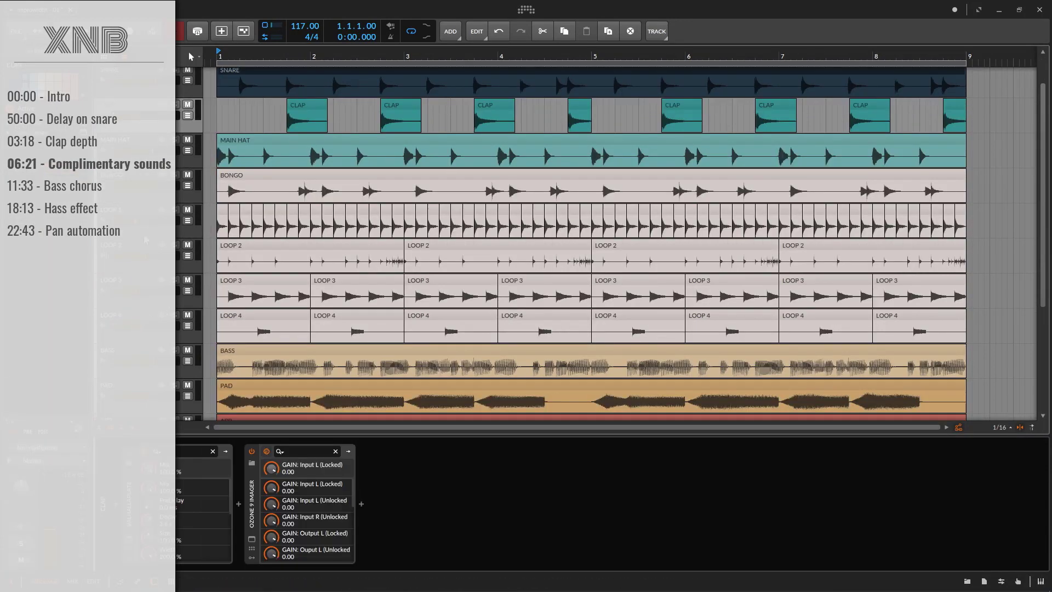
pyautogui.click(135, 313)
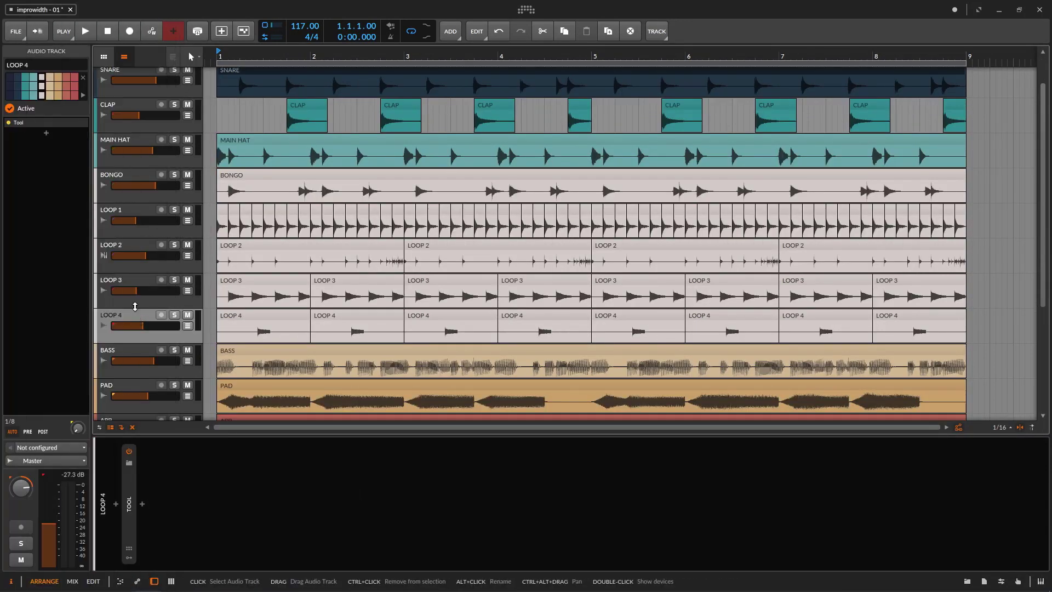
pyautogui.click(131, 110)
pyautogui.keyDown('shift'); pyautogui.click(133, 315); pyautogui.keyUp('shift')
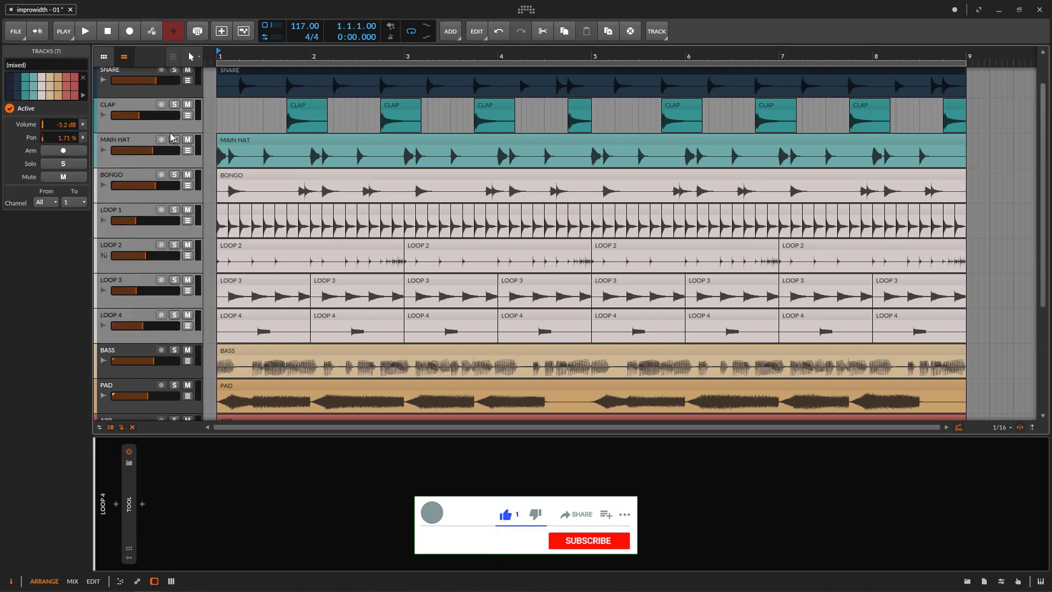
# Select the CLAP, LOOP 1, LOOP 2, LOOP 3 and LOOP 4 tracks together and solo them during playback
pyautogui.click(135, 140)
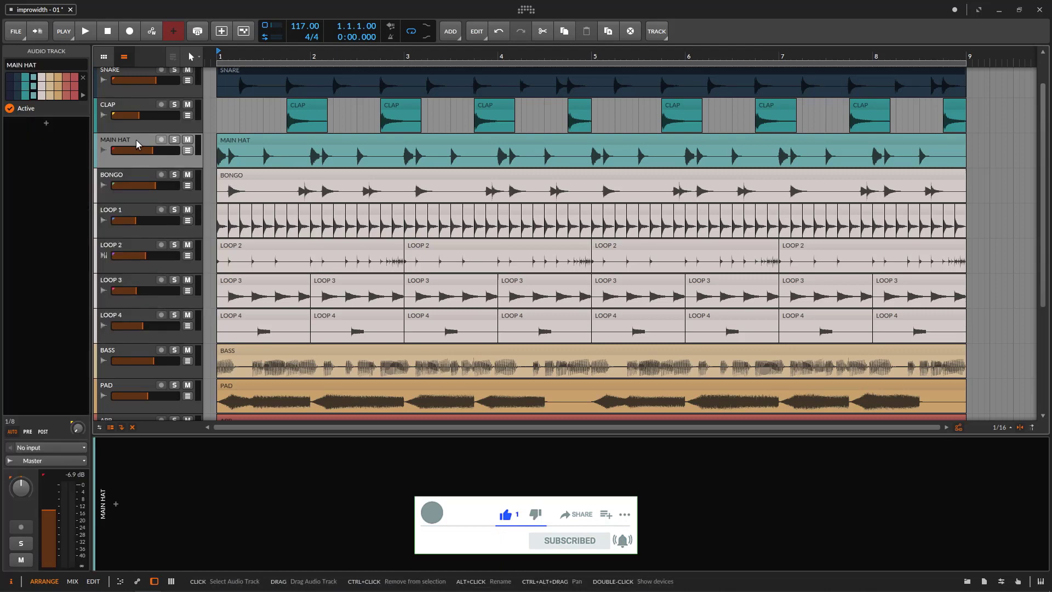
pyautogui.keyDown('shift'); pyautogui.click(147, 182); pyautogui.keyUp('shift')
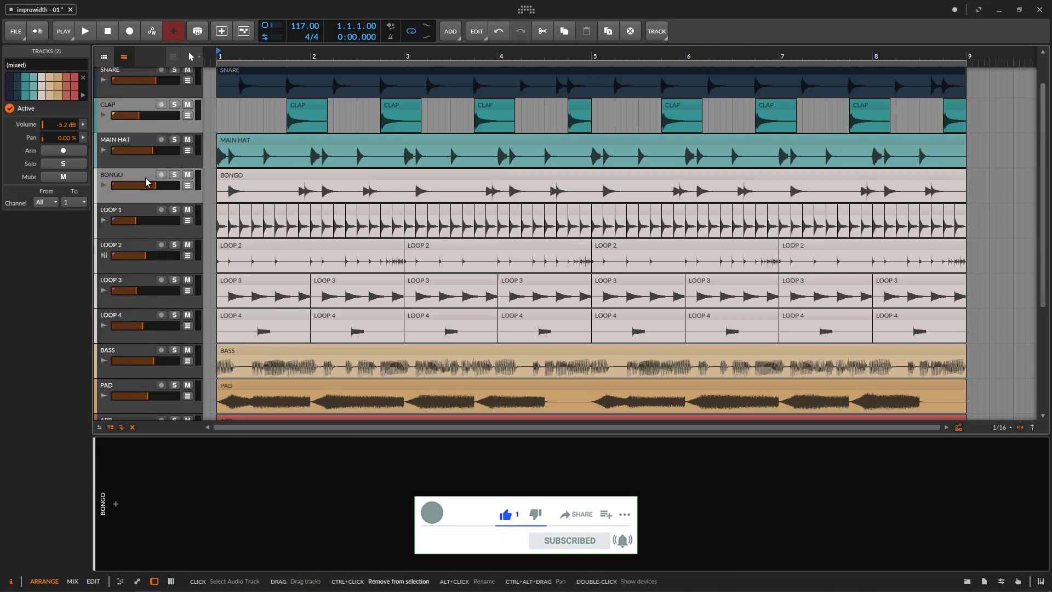
pyautogui.click(132, 103)
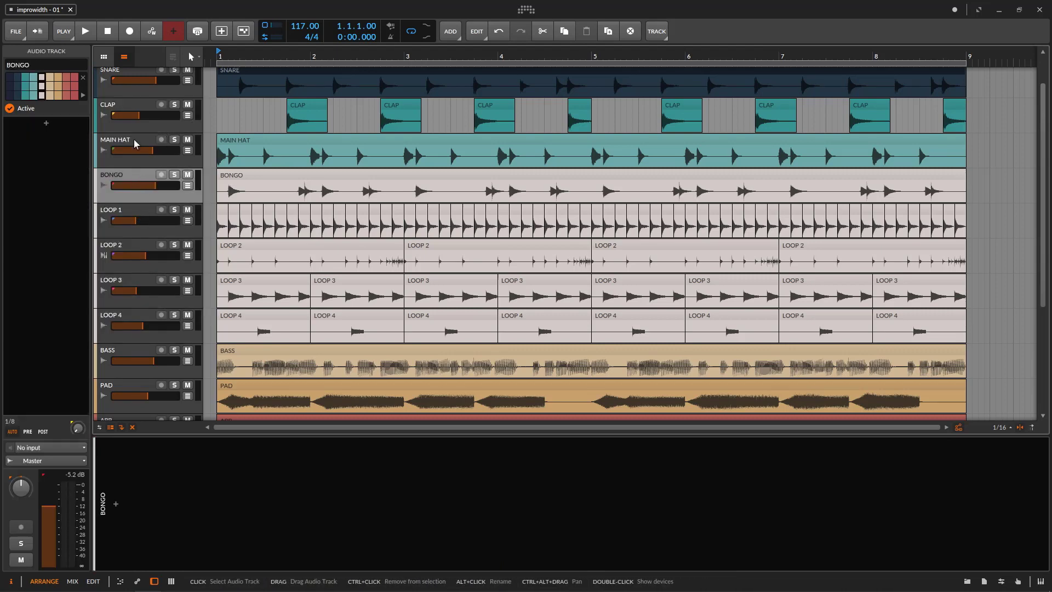
pyautogui.keyDown('ctrl'); pyautogui.click(133, 211); pyautogui.keyUp('ctrl')
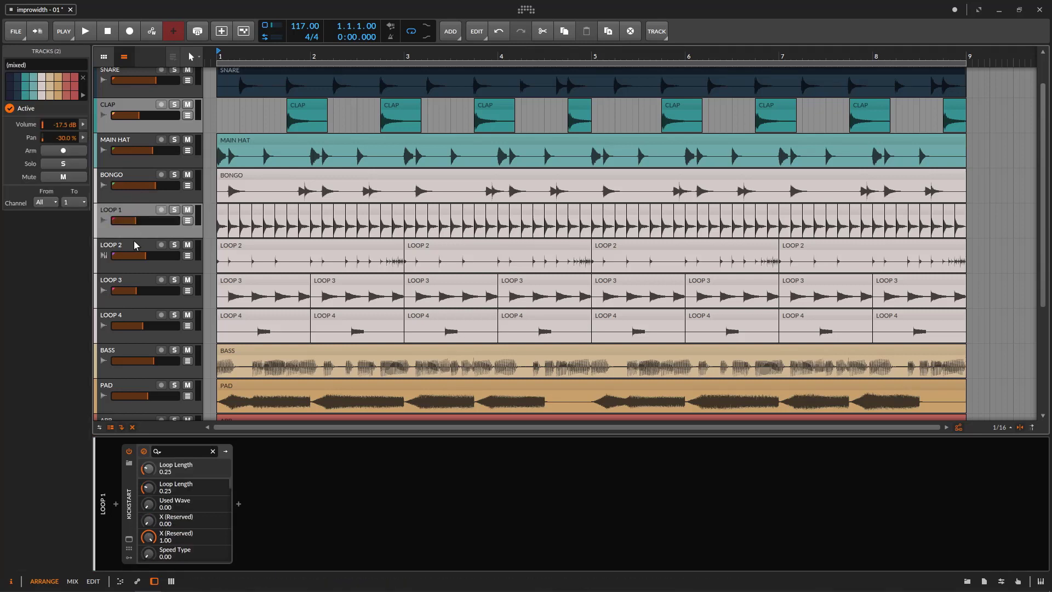
pyautogui.keyDown('ctrl'); pyautogui.click(133, 247); pyautogui.keyUp('ctrl')
pyautogui.keyDown('ctrl'); pyautogui.click(131, 281); pyautogui.keyUp('ctrl')
pyautogui.keyDown('ctrl'); pyautogui.click(134, 312); pyautogui.keyUp('ctrl')
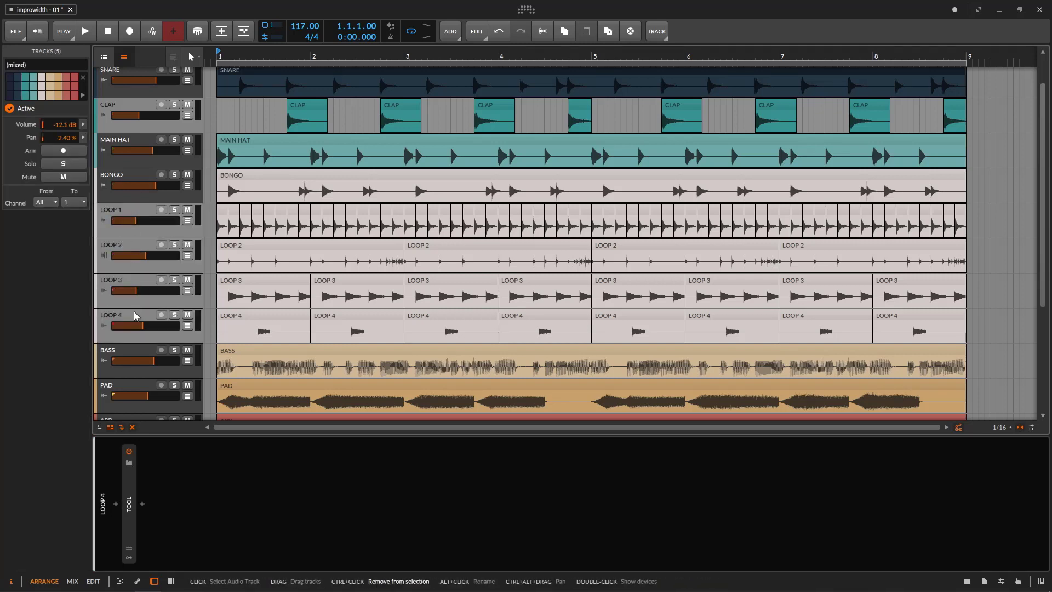
pyautogui.click(174, 106)
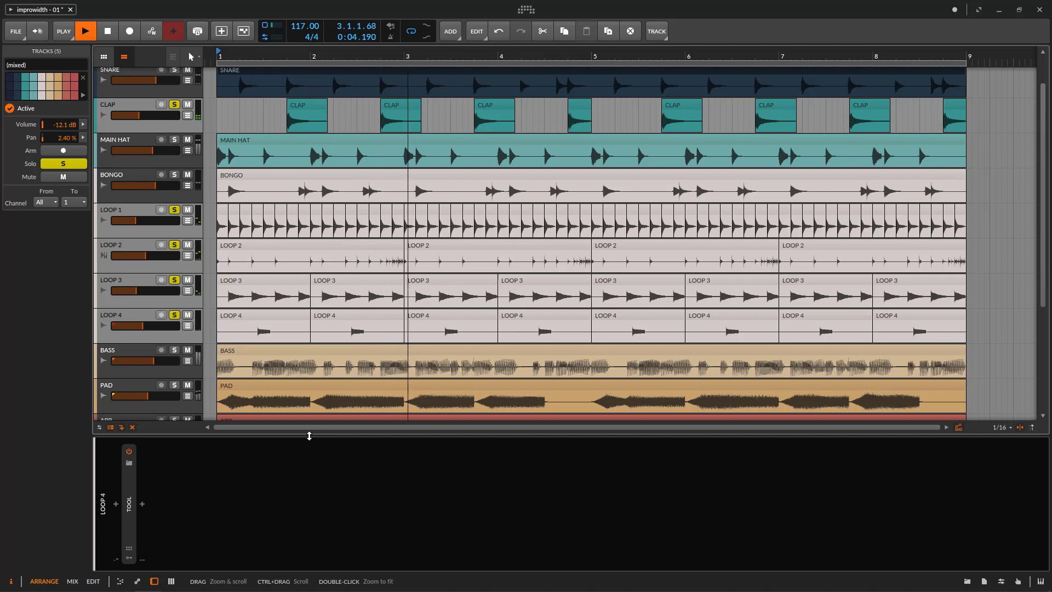
# Mute the CLAP and LOOP 1 to LOOP 4 tracks and clear their solo to hear the mix without them
pyautogui.moveTo(310, 436); pyautogui.dragTo(311, 521)
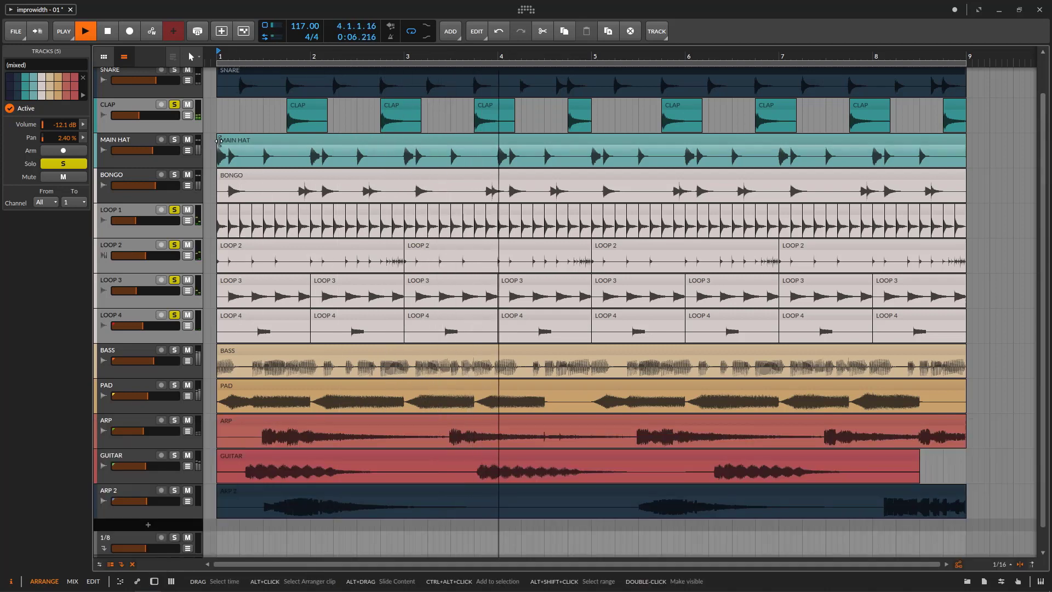
pyautogui.click(188, 104)
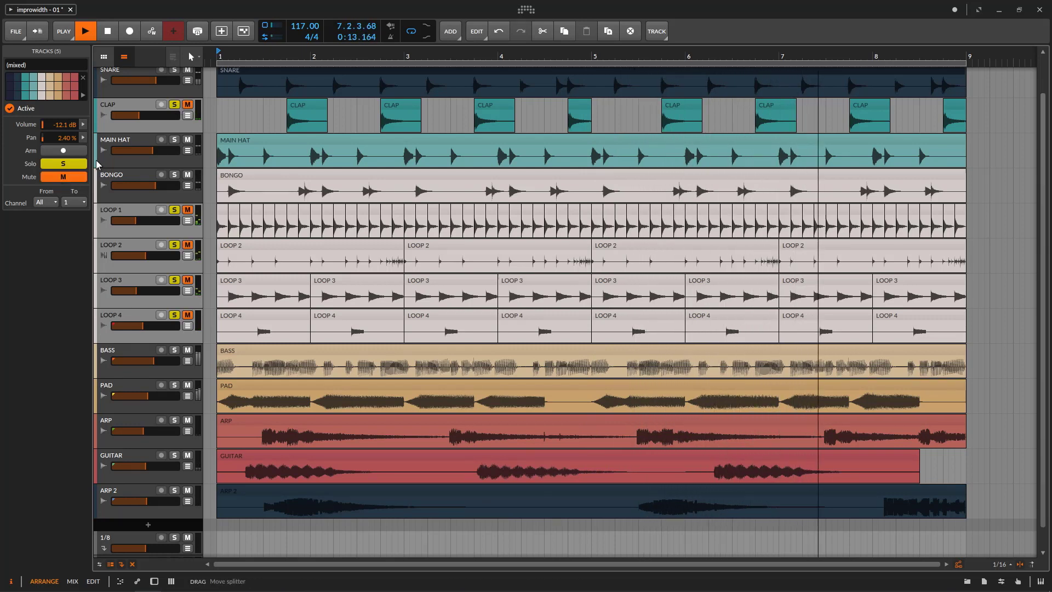
pyautogui.click(63, 163)
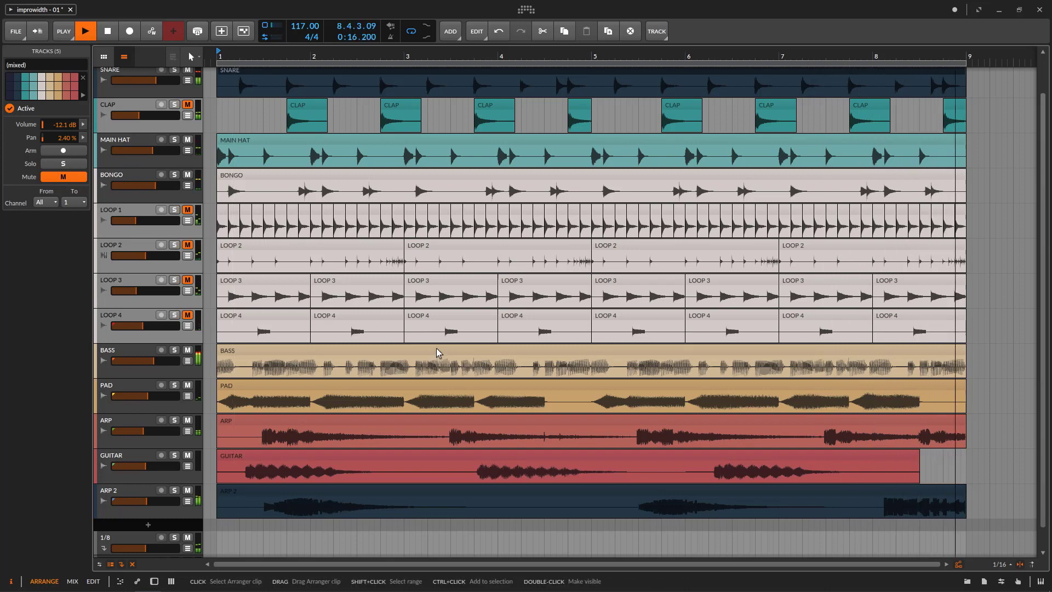
# Compare the mix with and without the CLAP and LOOP 1 to LOOP 4 tracks by toggling their mute, and stop playback
pyautogui.scroll(2, 453, 362)
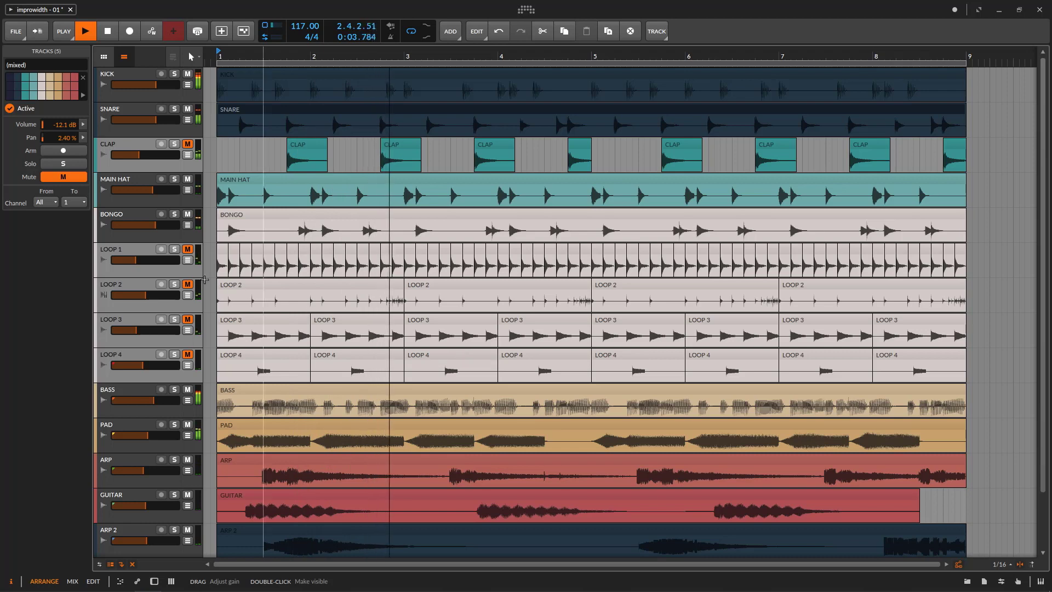
pyautogui.click(77, 181)
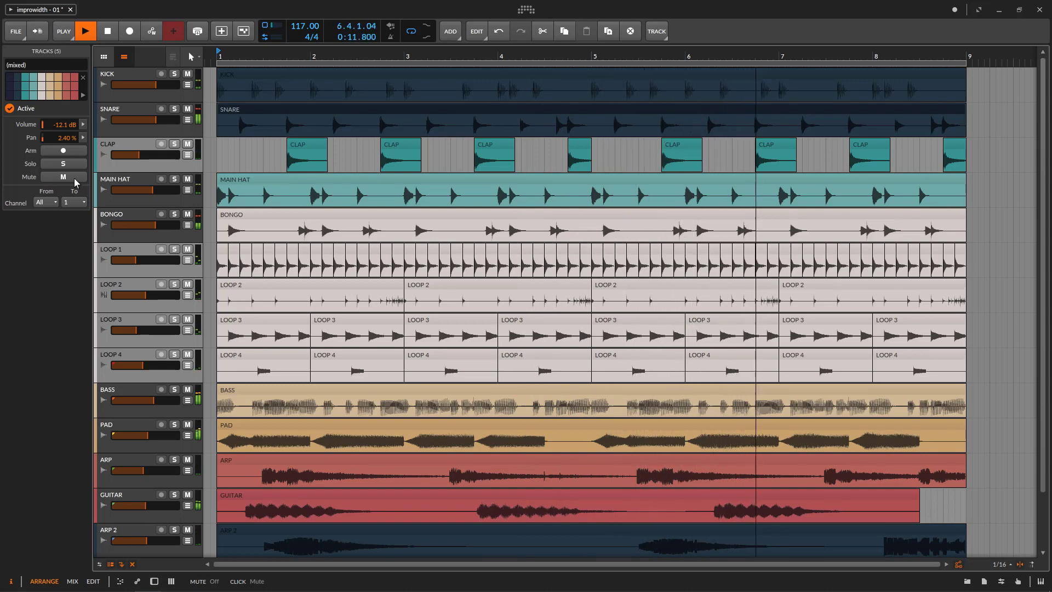
pyautogui.click(77, 181)
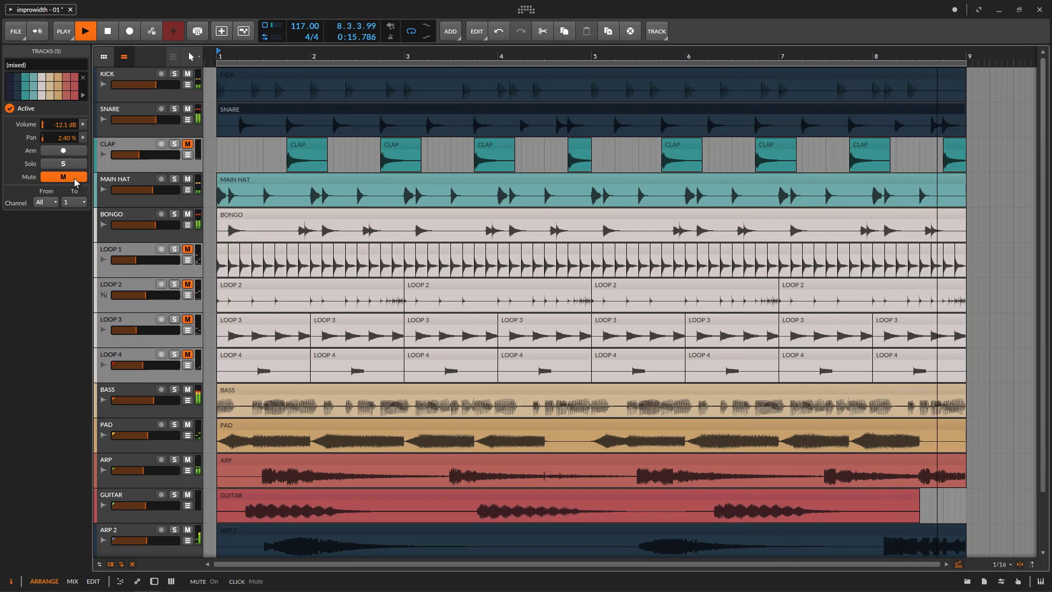
pyautogui.press('space')
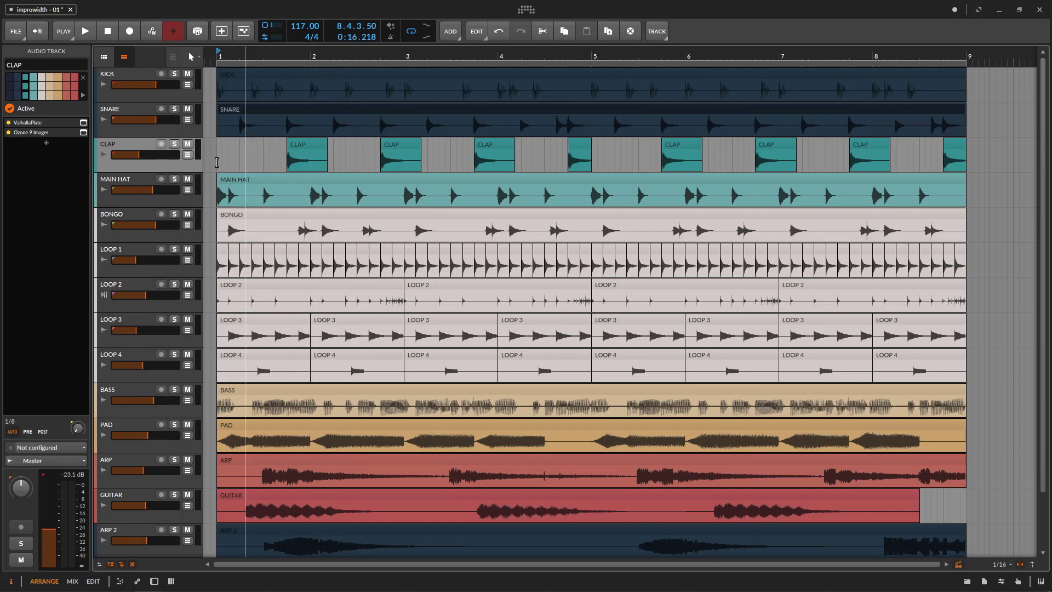
# Recolour the BONGO track to the same light teal as the MAIN HAT track
pyautogui.click(160, 227)
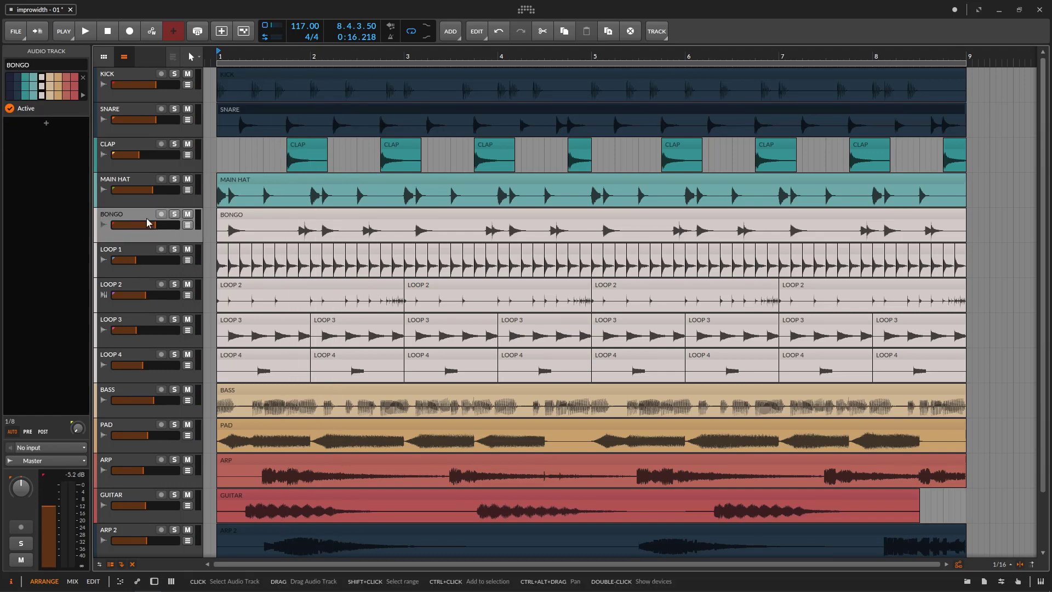
pyautogui.click(140, 251)
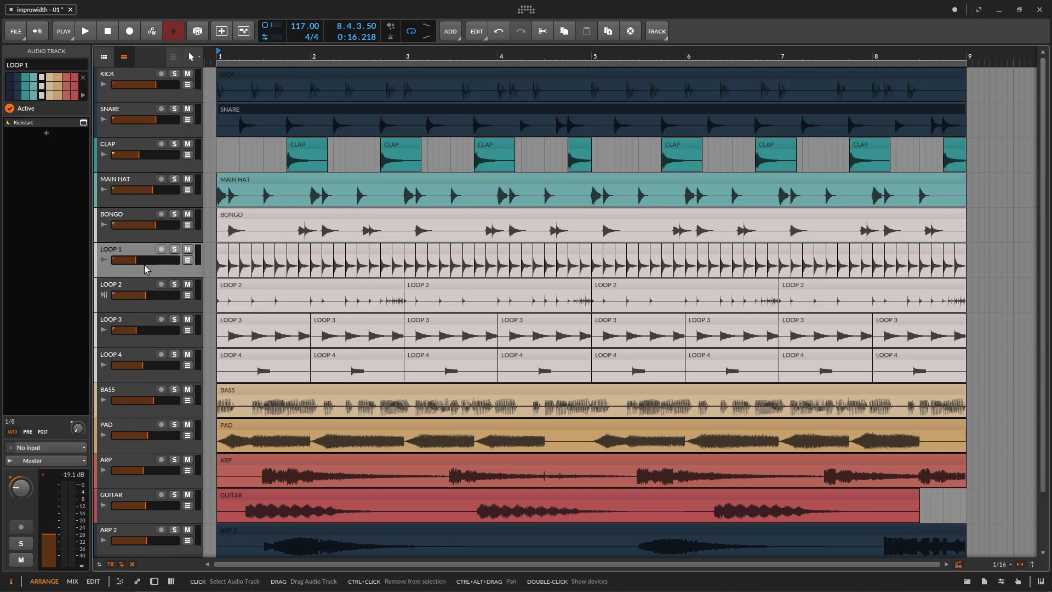
pyautogui.click(137, 219)
pyautogui.click(32, 95)
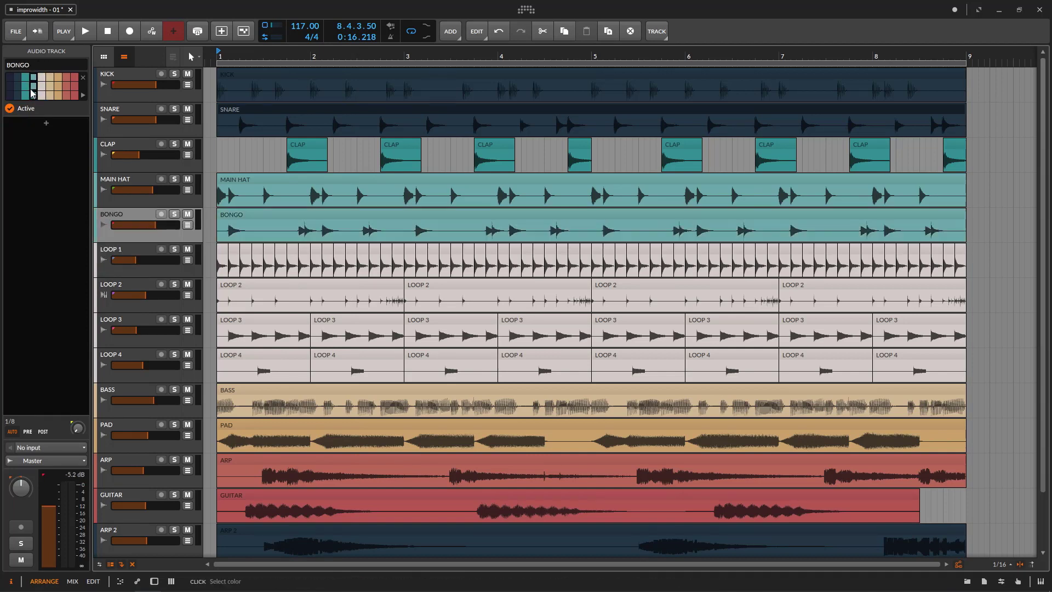
# Select the tracks LOOP 1 through LOOP 4 together and briefly audition LOOP 1 in solo
pyautogui.click(139, 246)
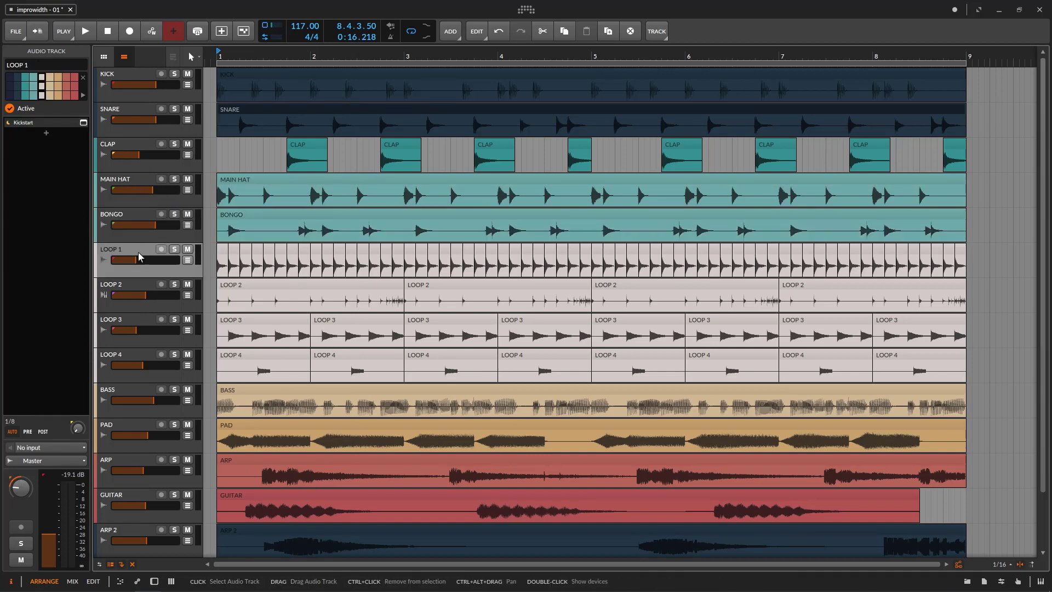
pyautogui.keyDown('shift'); pyautogui.click(137, 360); pyautogui.keyUp('shift')
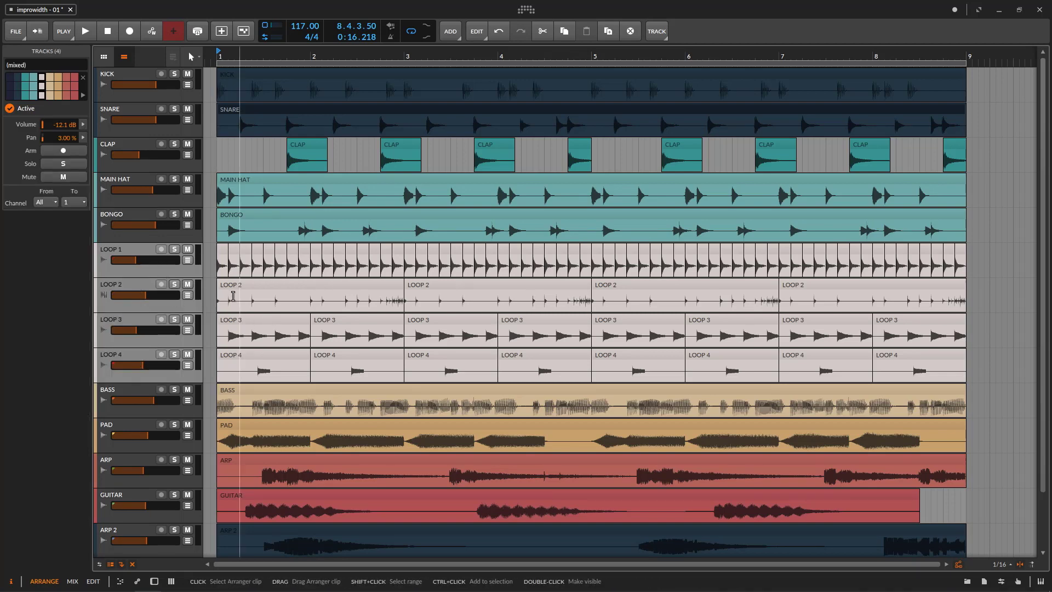
pyautogui.click(174, 250)
pyautogui.press('space')
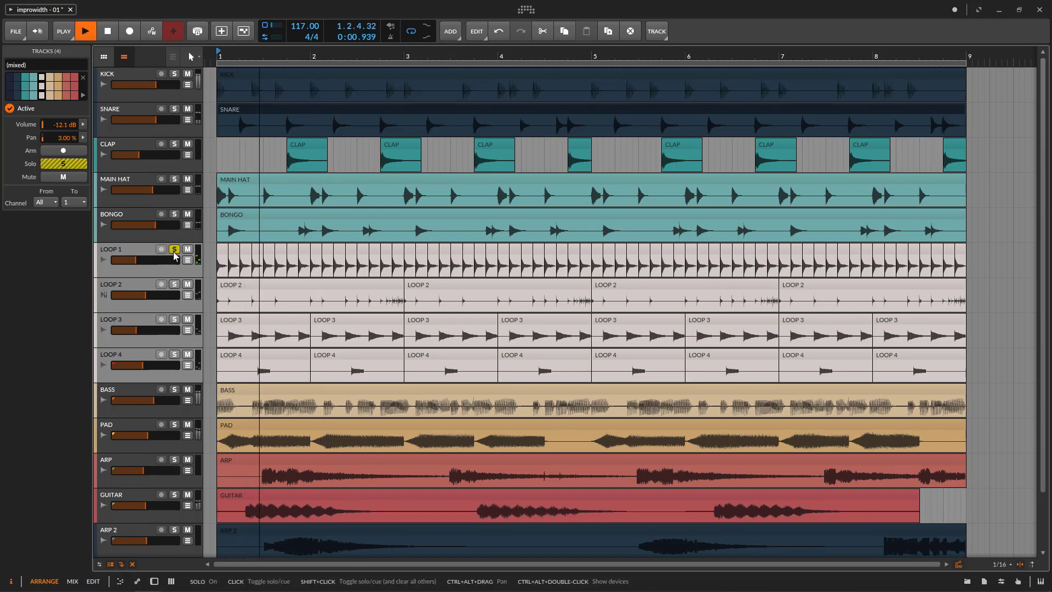
pyautogui.click(175, 252)
pyautogui.press('space')
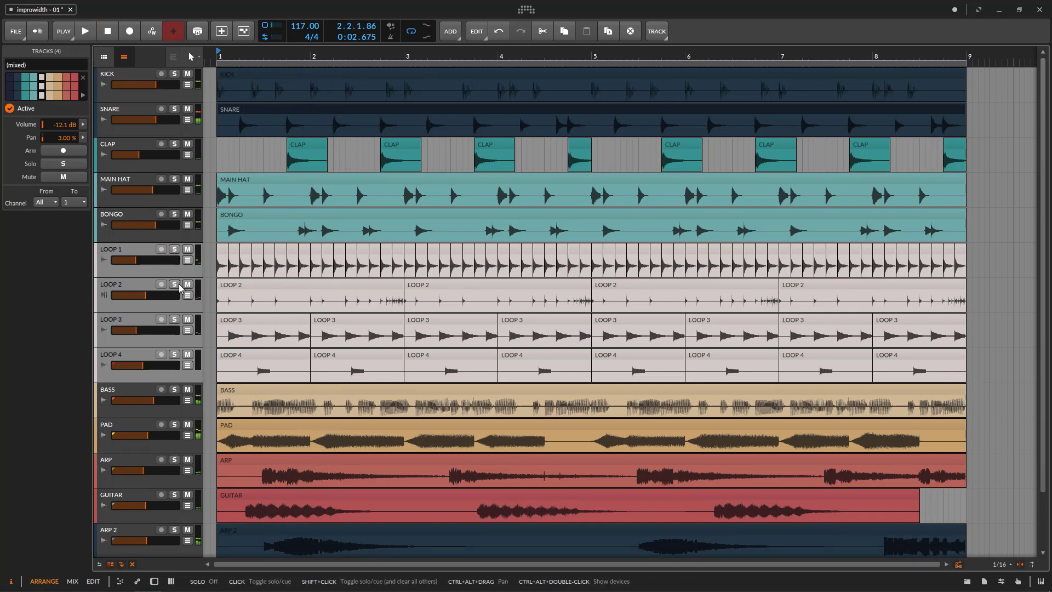
# Audition LOOP 2 in solo and raise the volume of the four selected loop tracks to -1.3 dB
pyautogui.press('space')
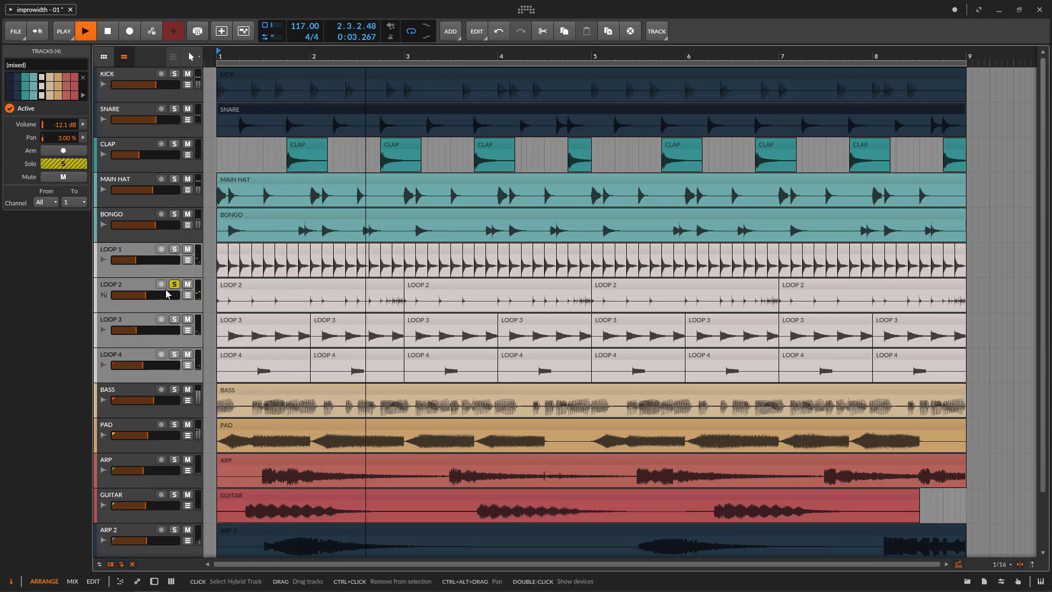
pyautogui.press('space')
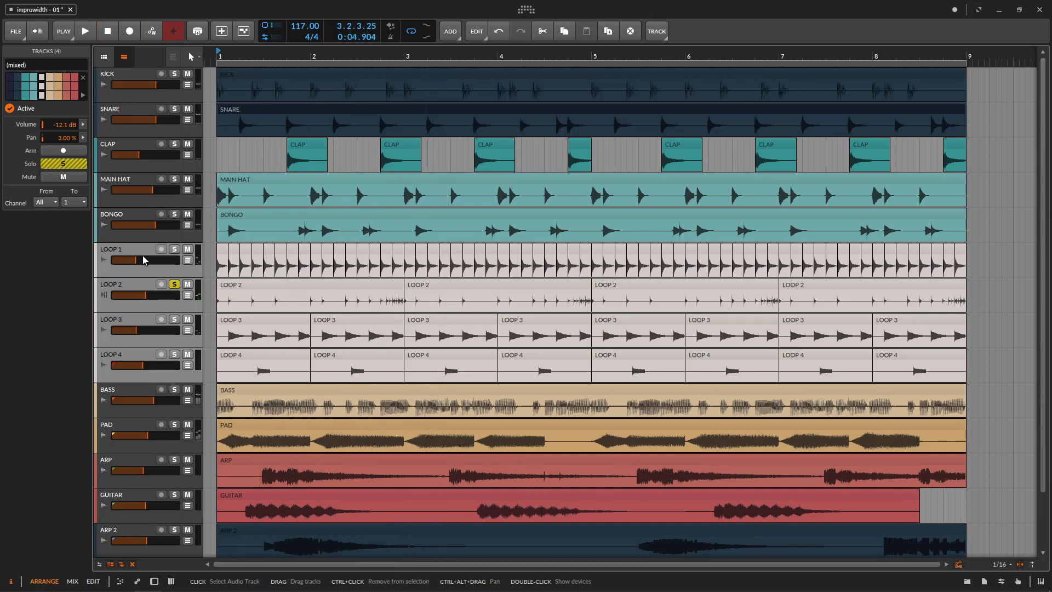
pyautogui.moveTo(64, 127); pyautogui.dragTo(64, 123)
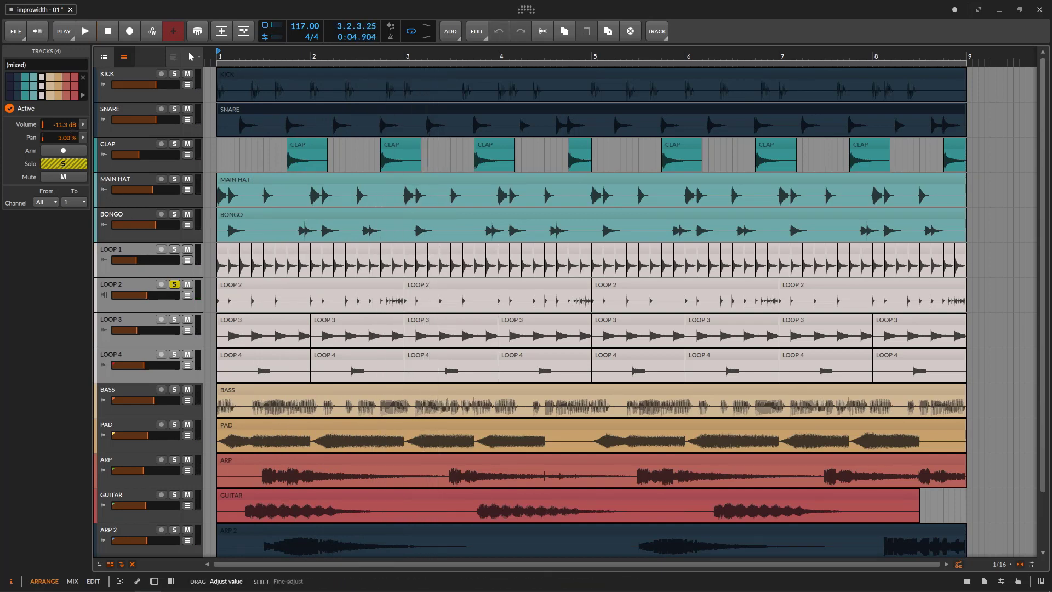
pyautogui.press('space')
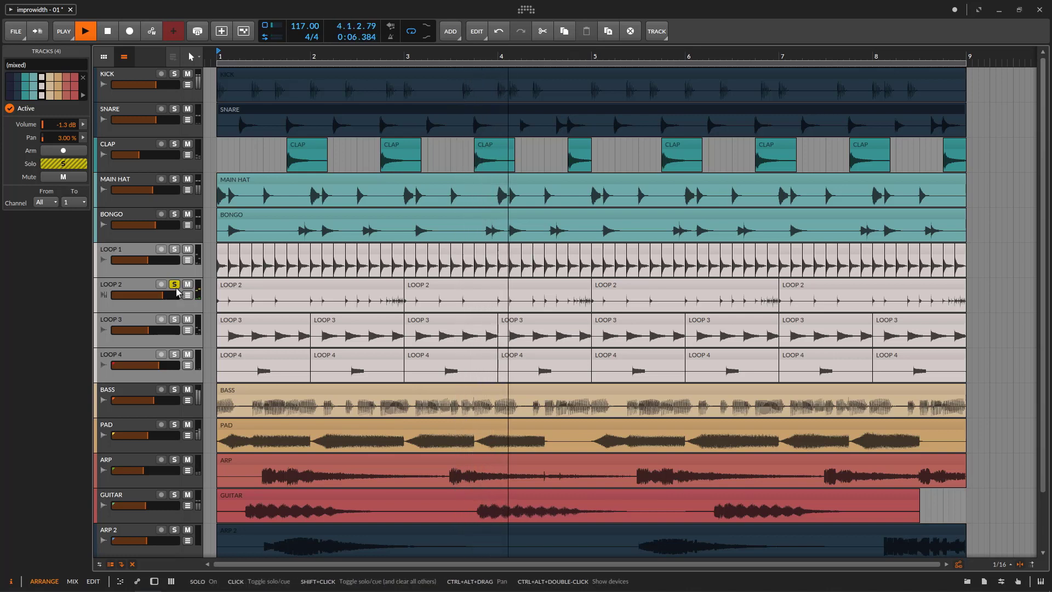
# Audition LOOP 3 and LOOP 4 individually in solo, and add the remaining loops until all four play soloed together
pyautogui.click(174, 319)
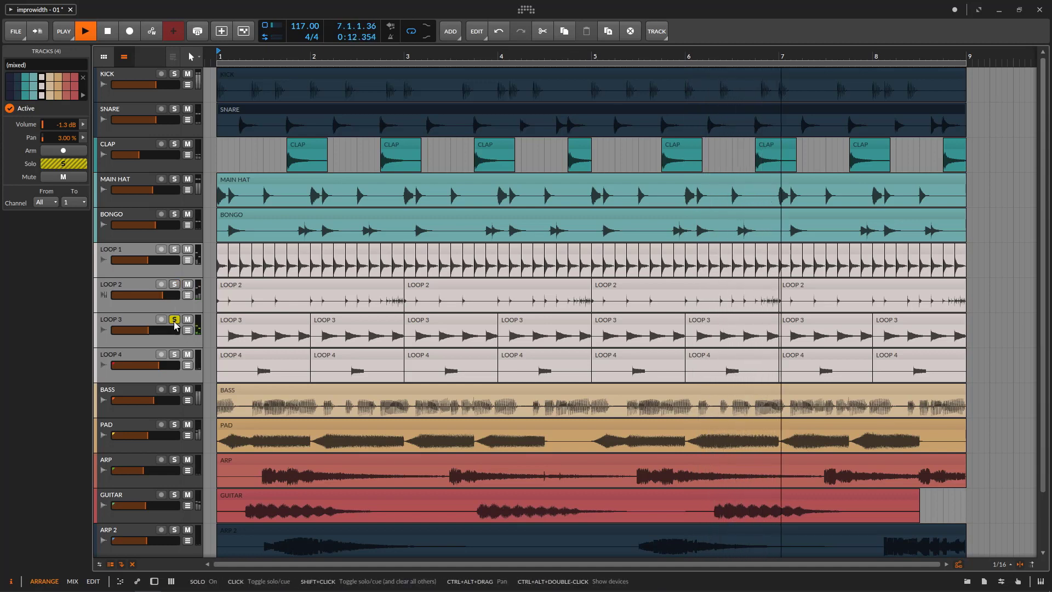
pyautogui.click(175, 355)
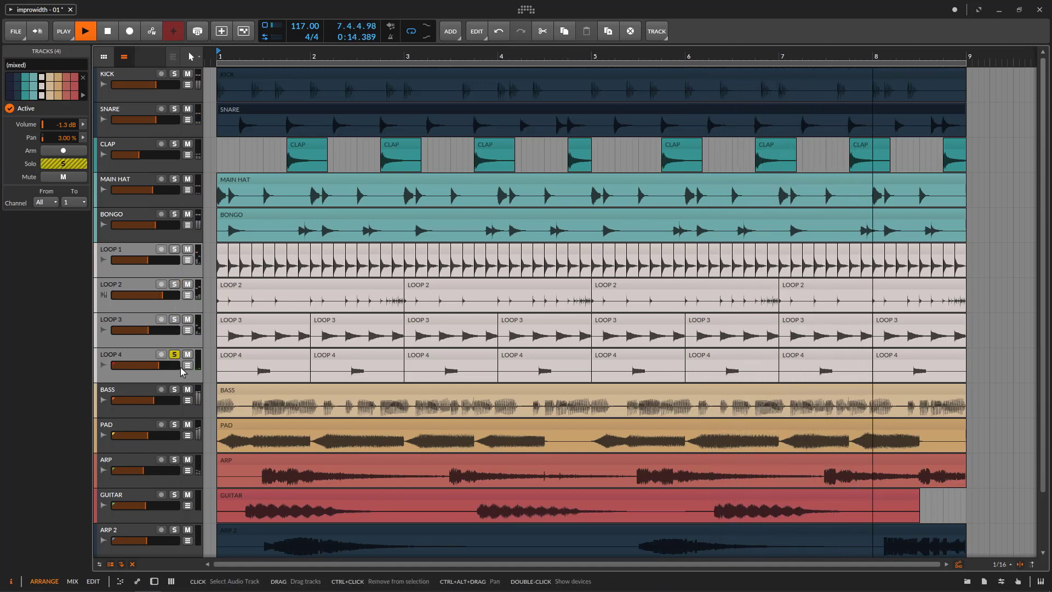
pyautogui.click(175, 319)
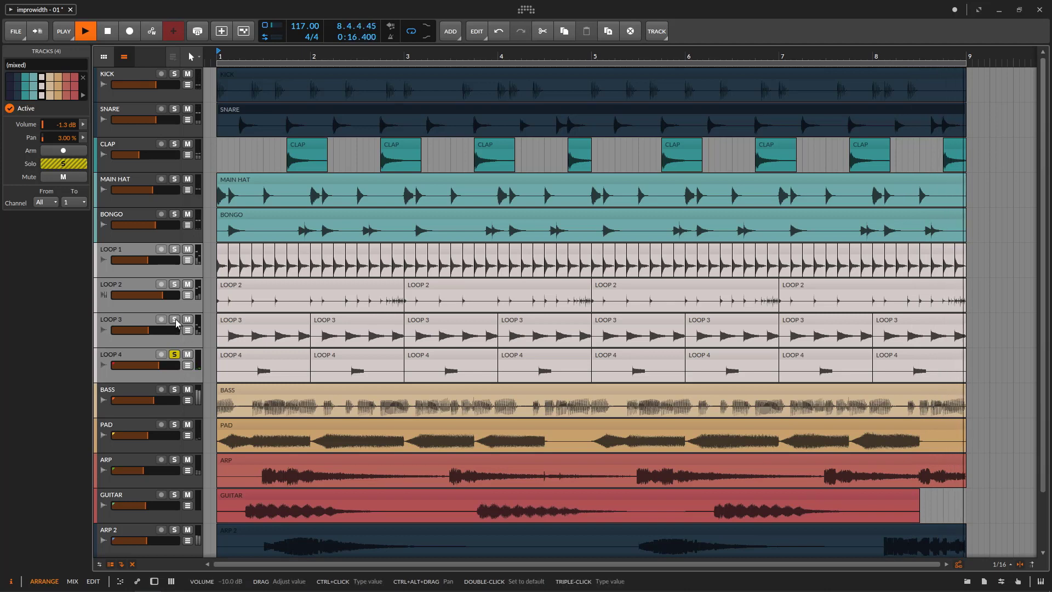
pyautogui.click(174, 284)
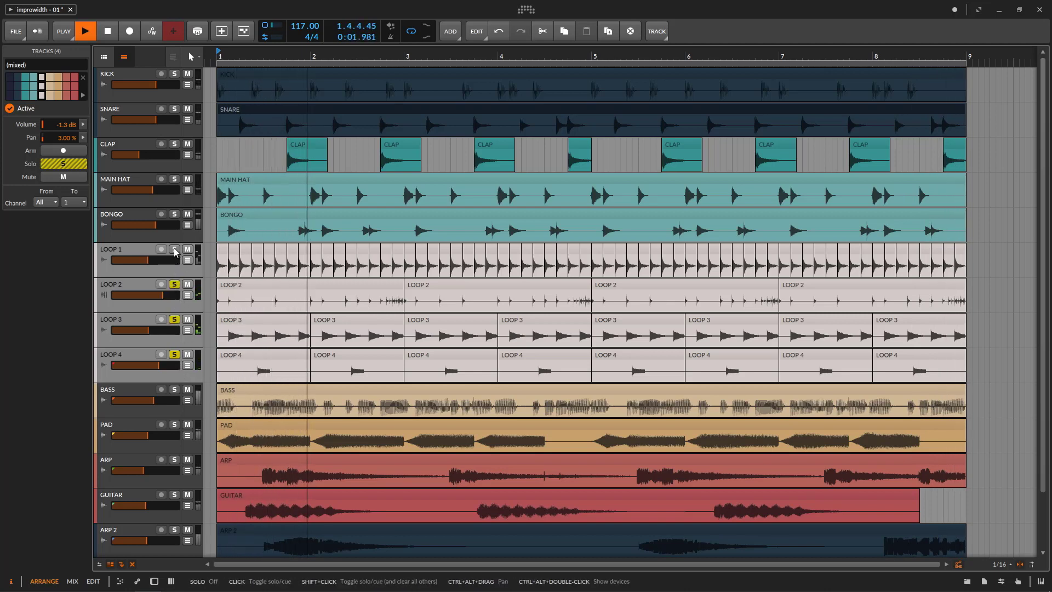
pyautogui.click(174, 249)
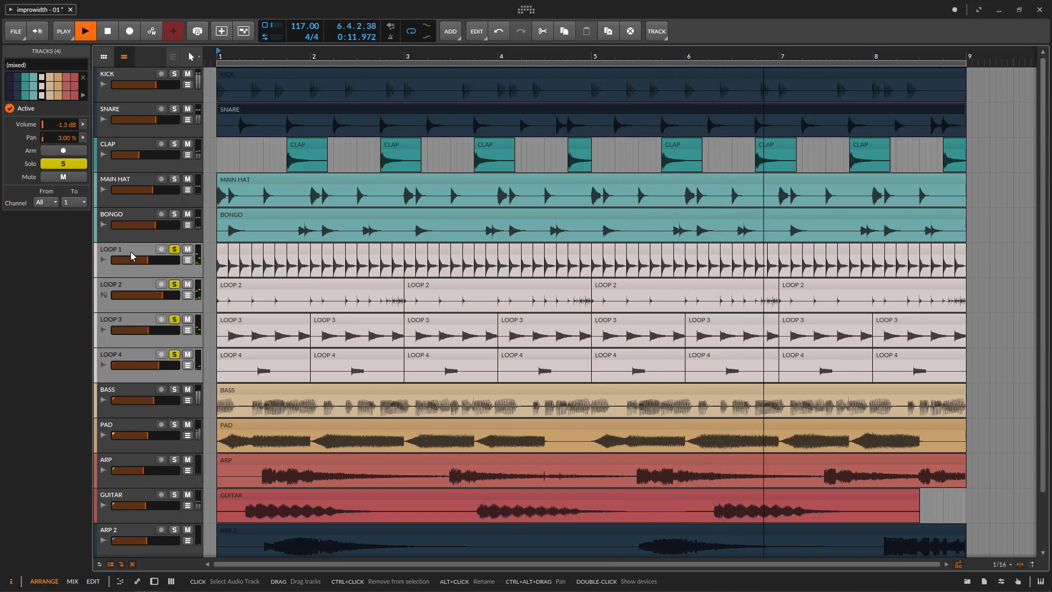
# Select LOOP 1 and clear the solo on LOOP 2, LOOP 3 and LOOP 4 to hear LOOP 1 alone
pyautogui.click(130, 251)
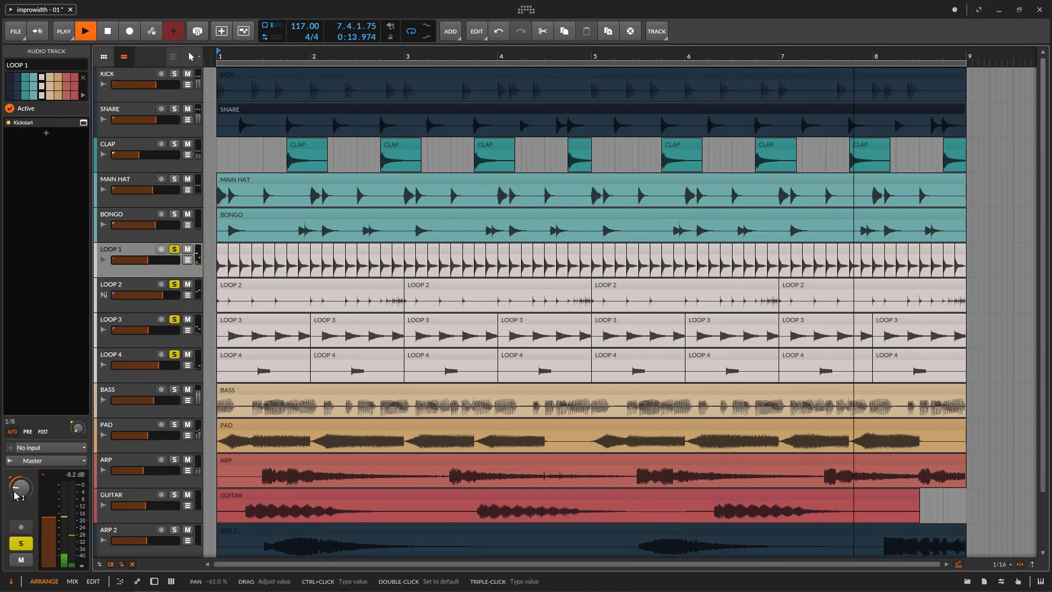
pyautogui.click(174, 284)
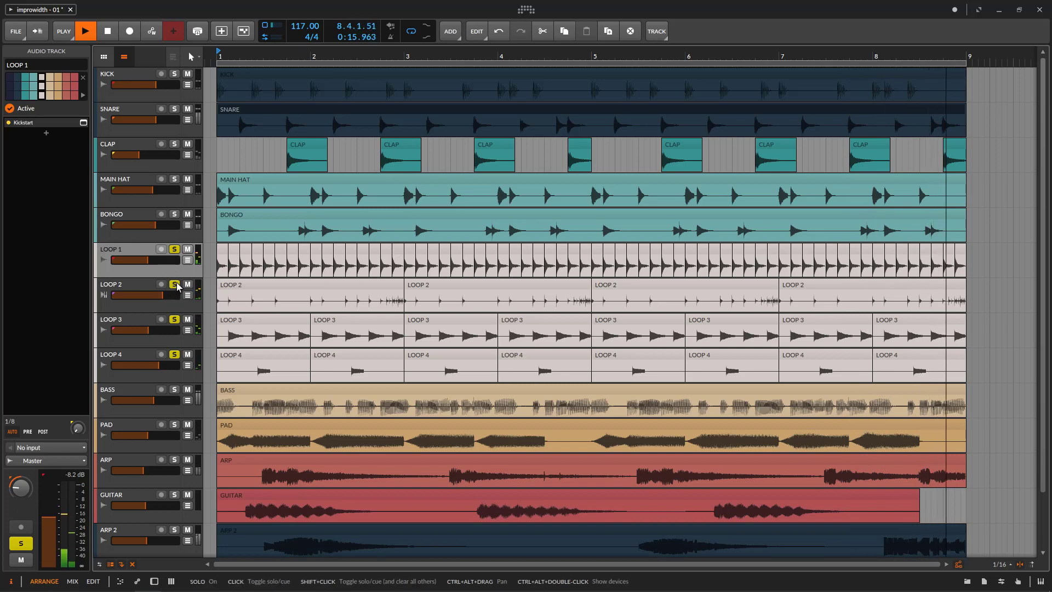
pyautogui.click(174, 319)
pyautogui.click(175, 355)
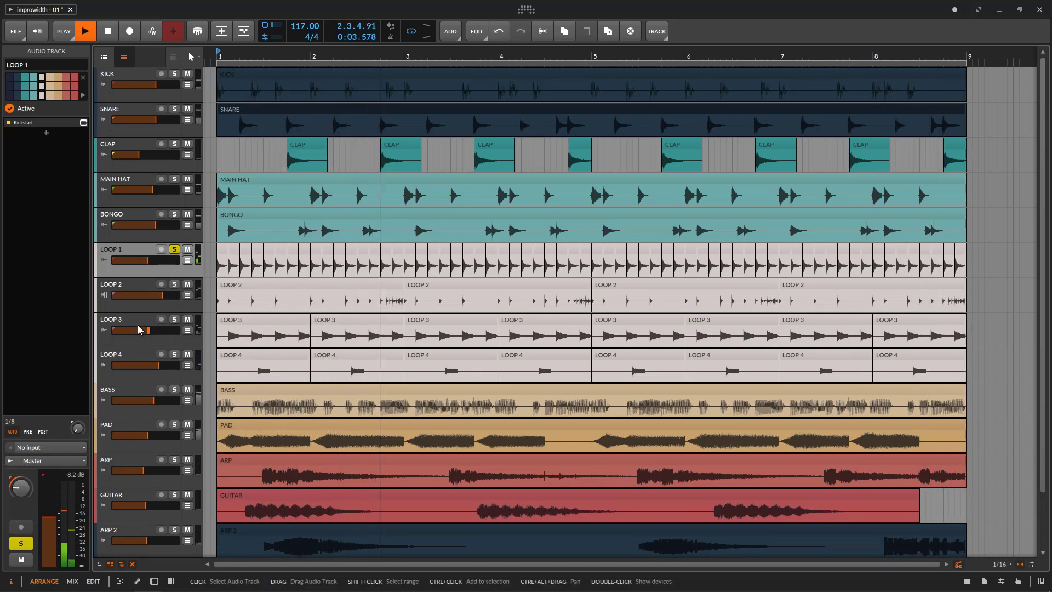
# Solo LOOP 2 alongside LOOP 1 and examine the pan setting and device chain of LOOP 2
pyautogui.click(168, 284)
pyautogui.click(173, 284)
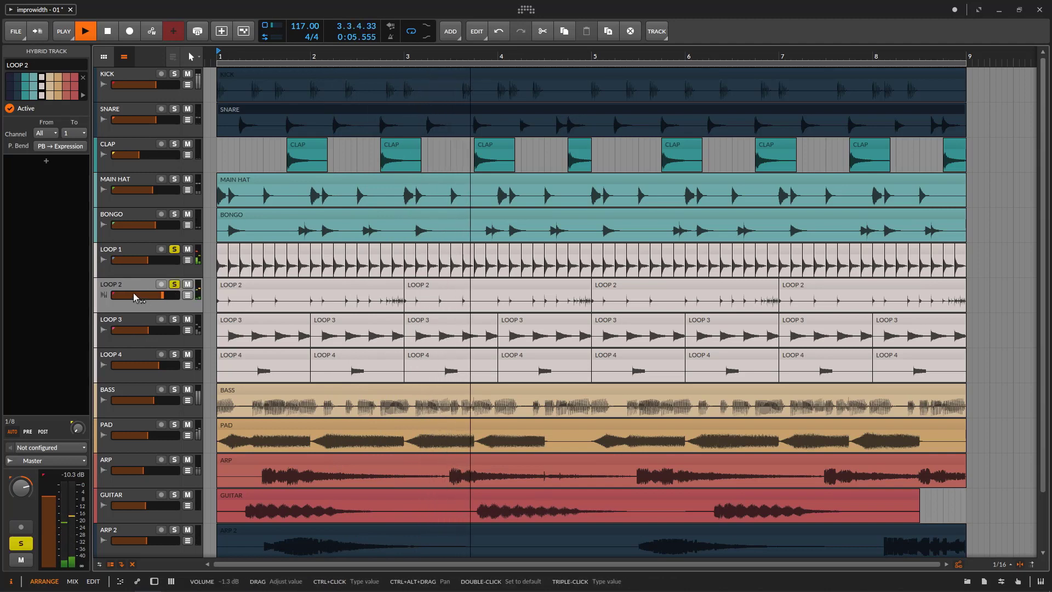
pyautogui.moveTo(19, 490); pyautogui.dragTo(22, 495)
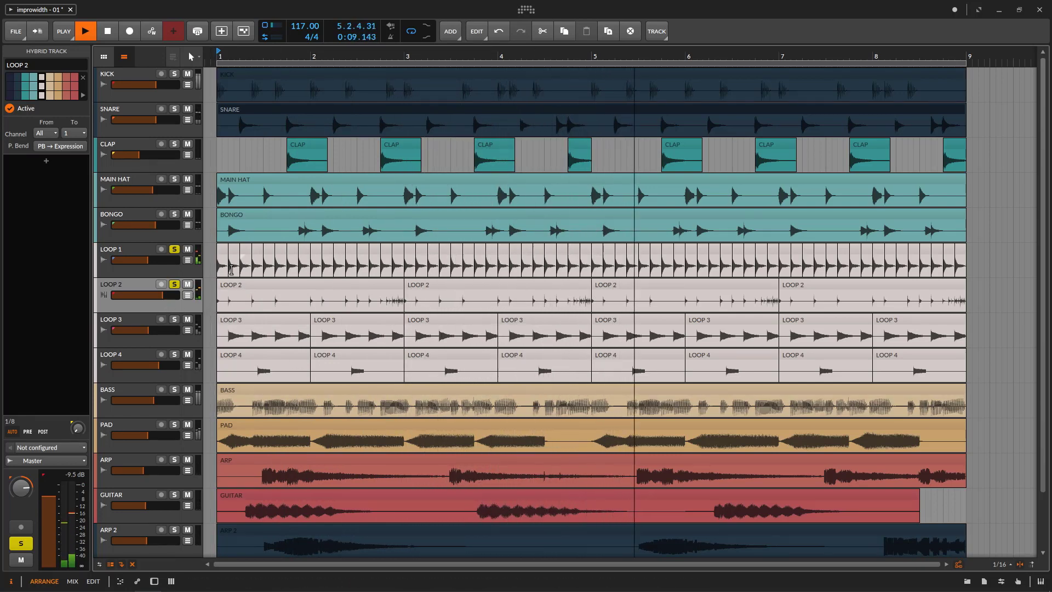
pyautogui.doubleClick(136, 291)
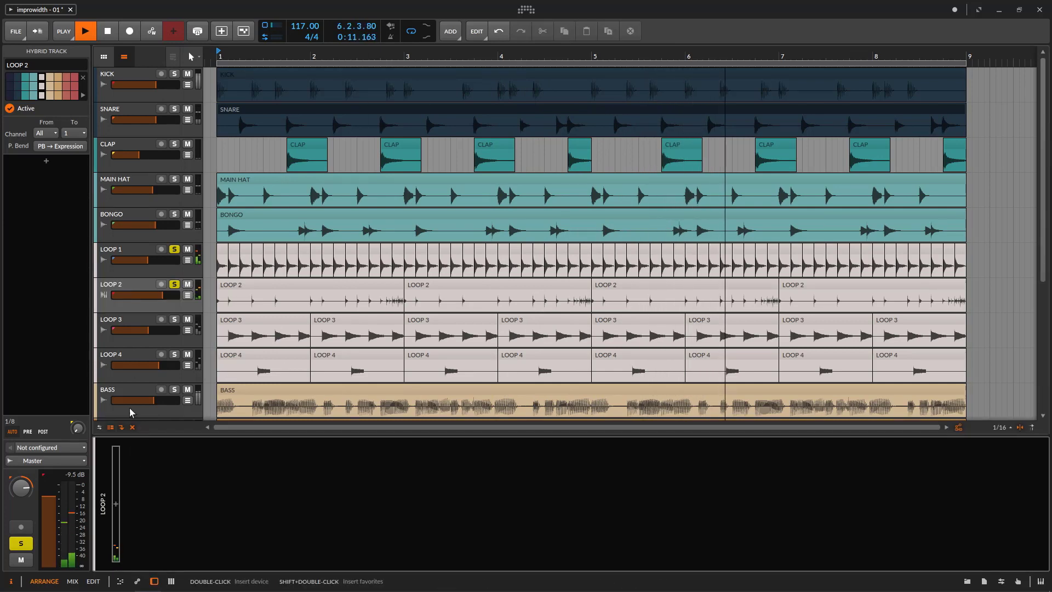
pyautogui.click(136, 285)
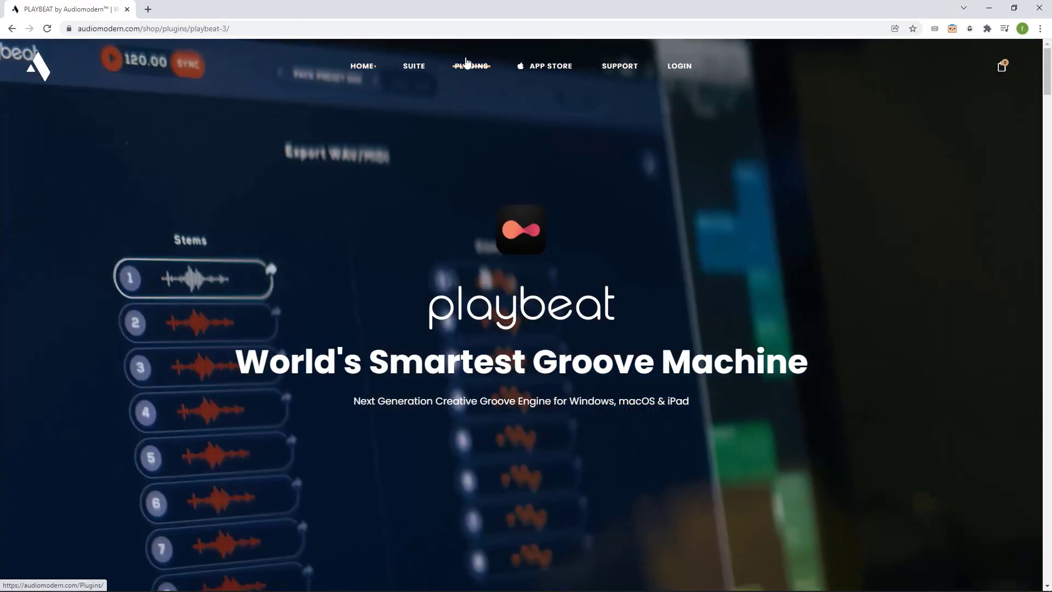
# In the web browser, open Audiomodern's Playbeat plugin page and look through it down to the Powerful Sequencers section
pyautogui.moveTo(471, 78)
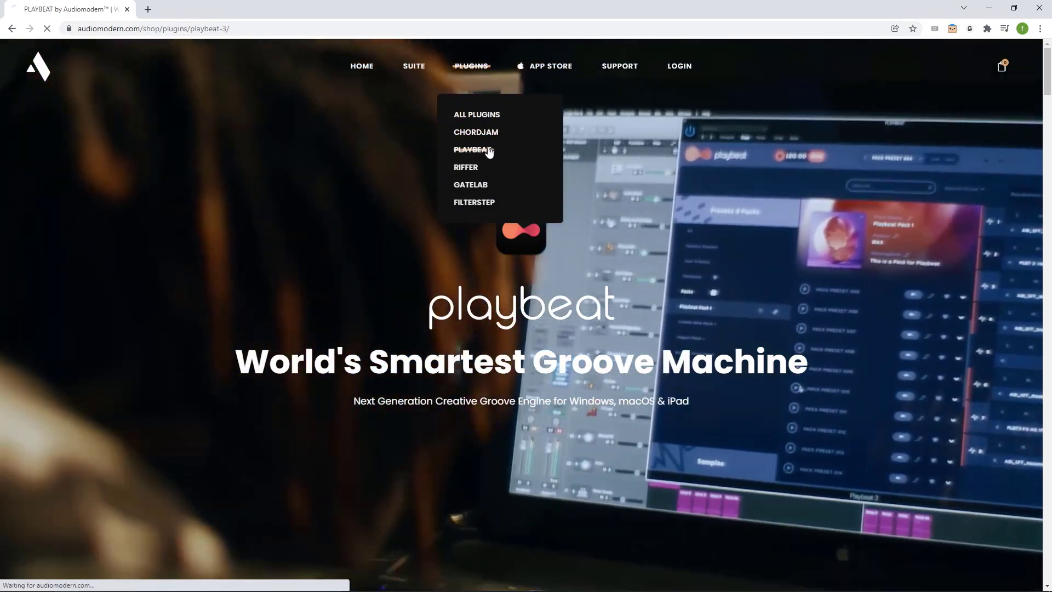
pyautogui.click(477, 150)
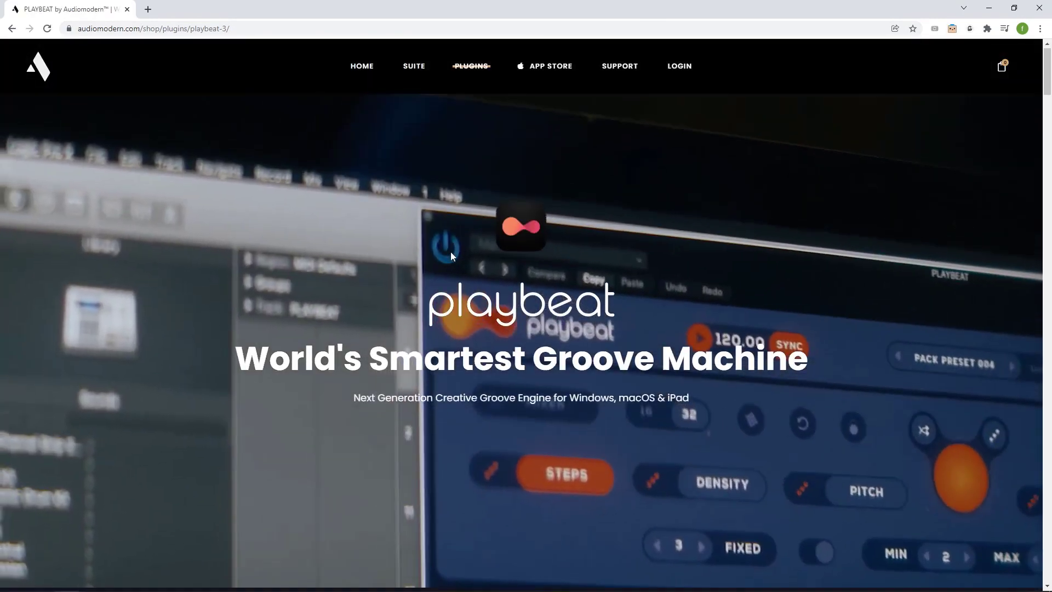
pyautogui.scroll(-15, 445, 309)
pyautogui.scroll(-15, 444, 316)
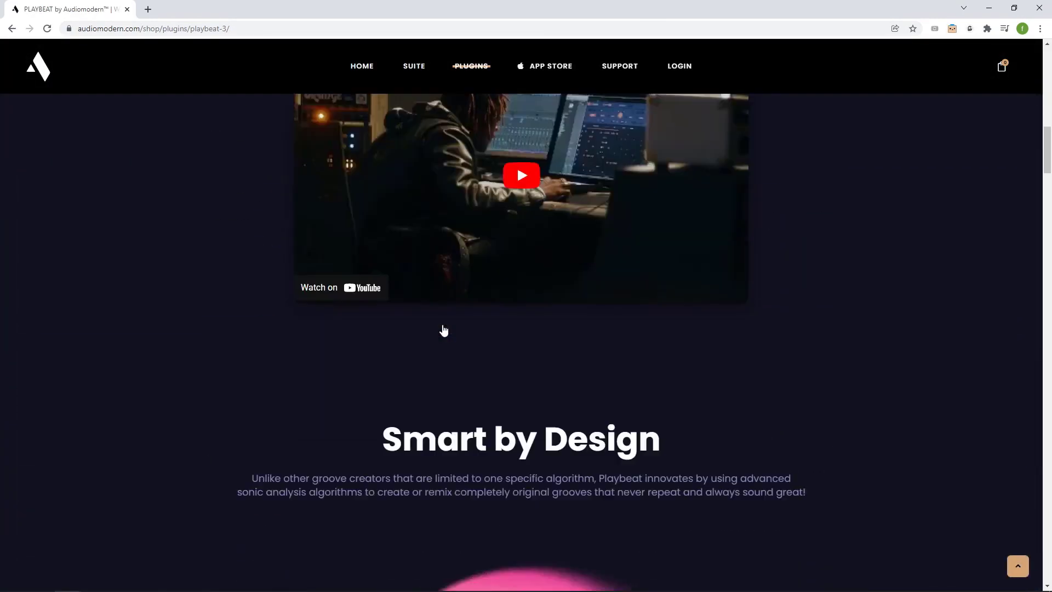
pyautogui.scroll(1, 441, 332)
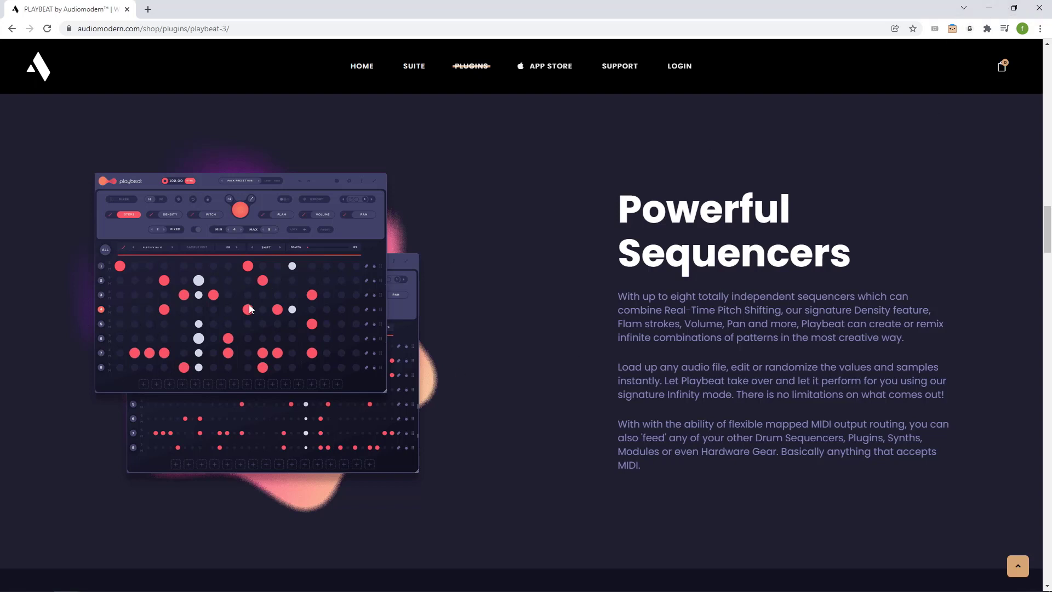
pyautogui.click(1032, 15)
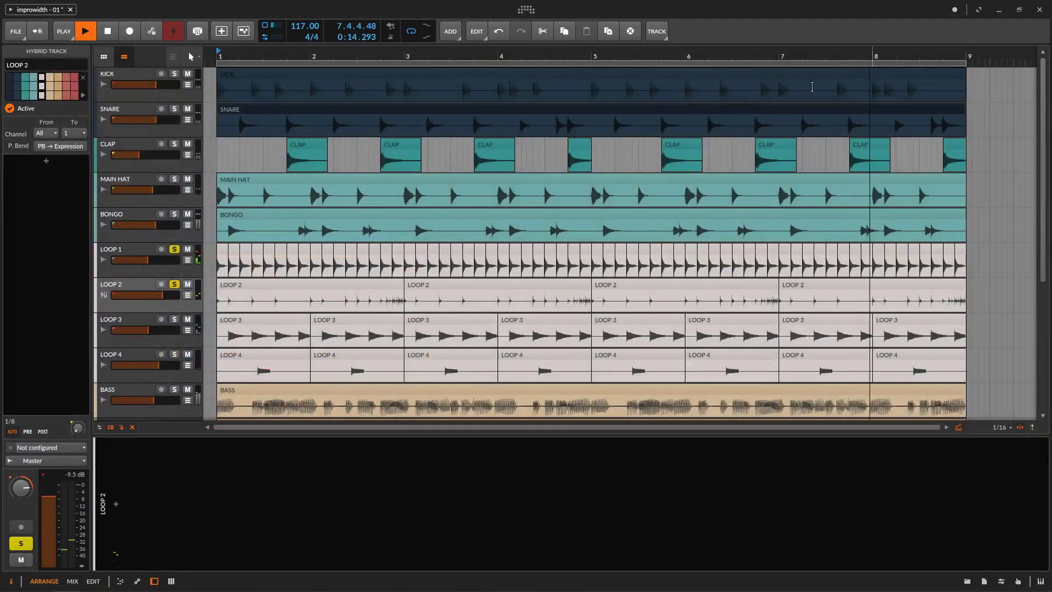
# In Bitwig Studio, compare the pan settings of LOOP 1 and LOOP 2 while both play soloed
pyautogui.click(138, 253)
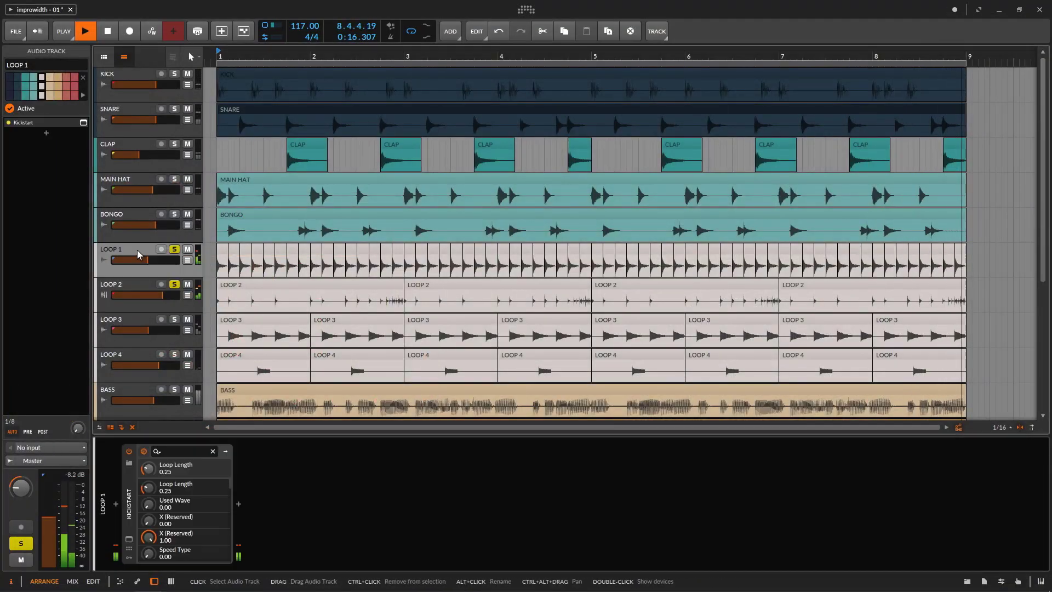
pyautogui.click(116, 291)
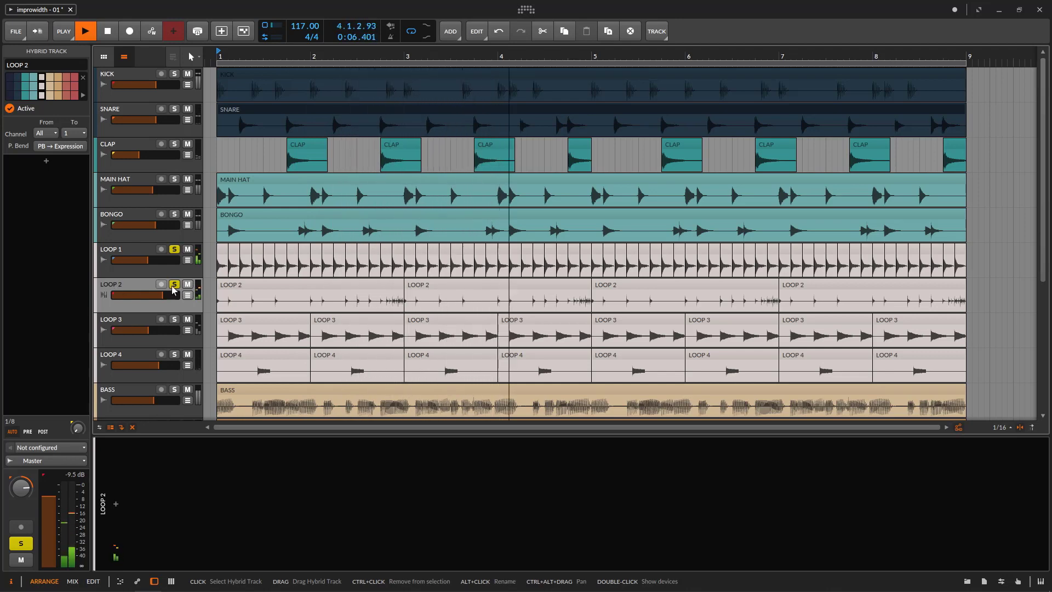
pyautogui.click(124, 271)
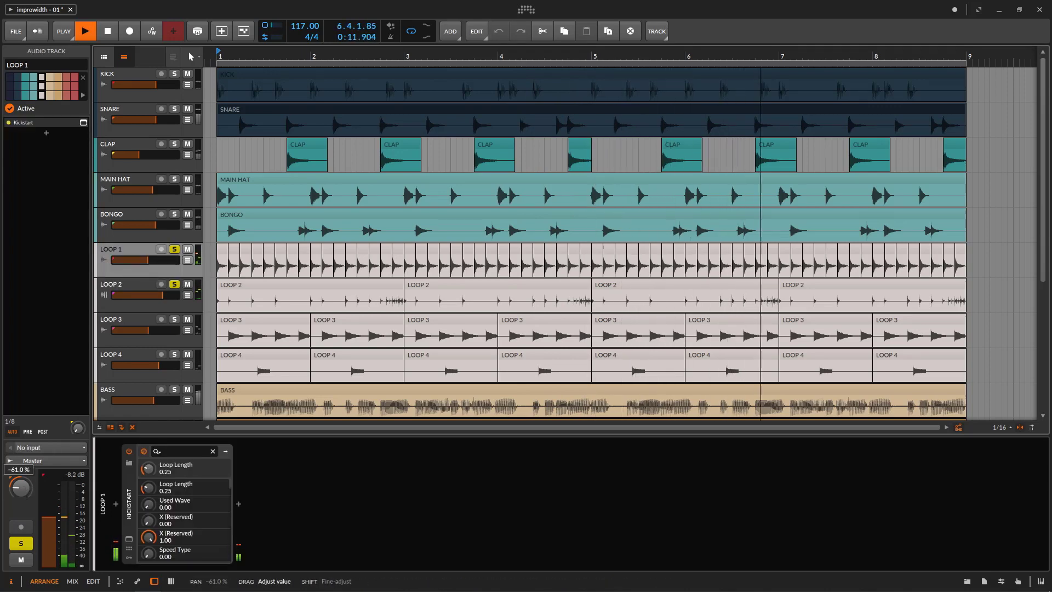
# Solo LOOP 3 and LOOP 4 alongside the first two loops and pan LOOP 3 less far left
pyautogui.click(125, 306)
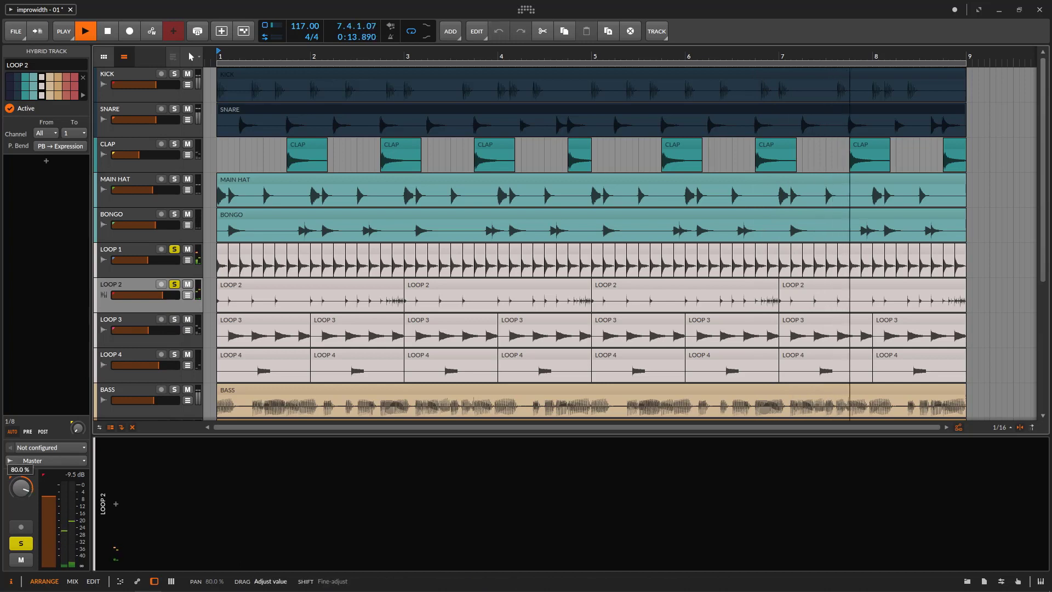
pyautogui.click(175, 320)
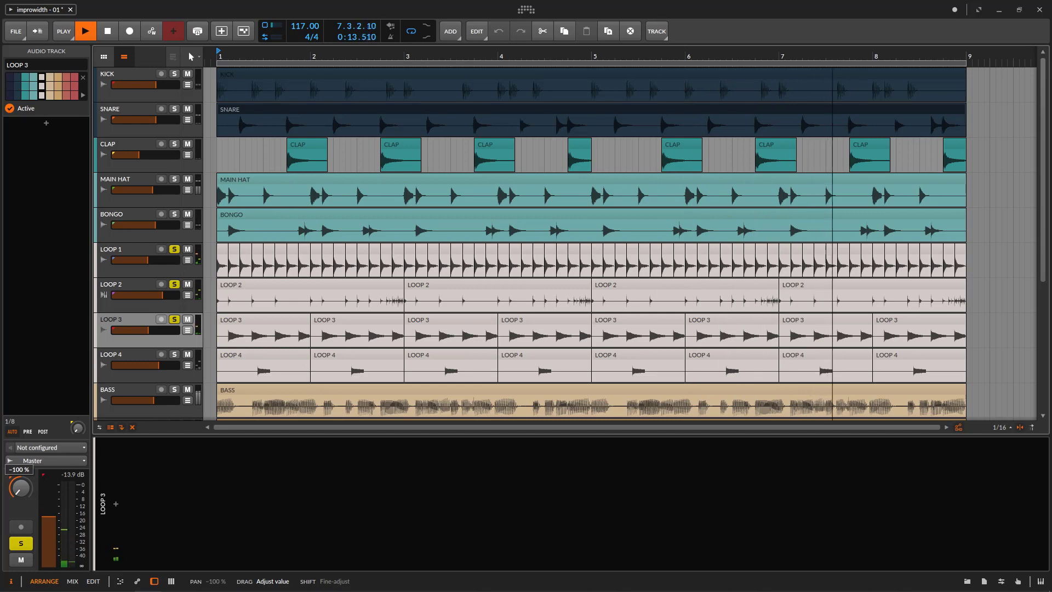
pyautogui.moveTo(23, 488); pyautogui.dragTo(23, 496)
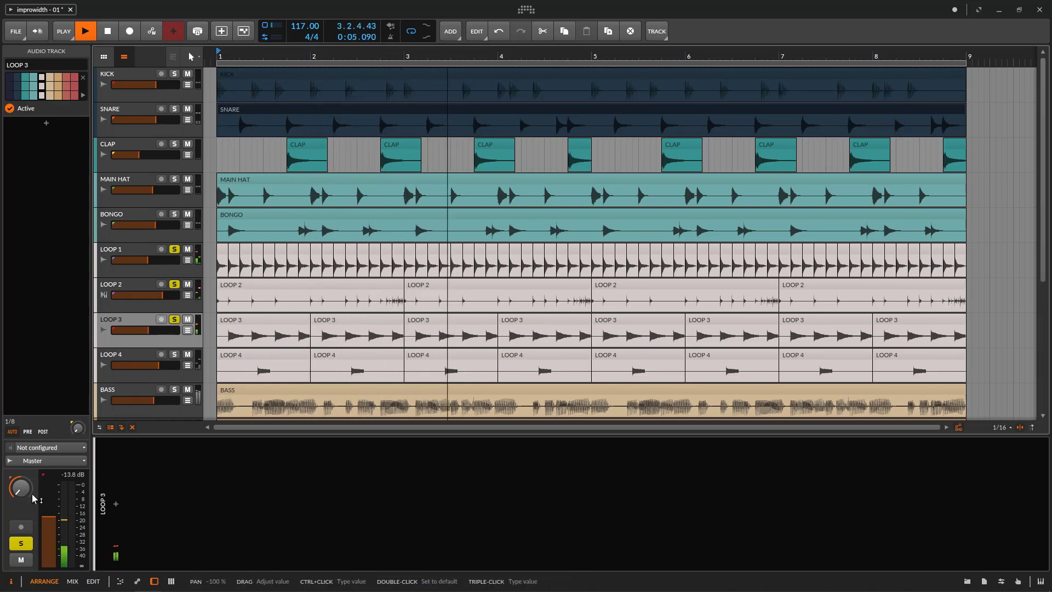
pyautogui.moveTo(20, 487)
pyautogui.mouseDown()
pyautogui.moveTo(20, 474)
pyautogui.moveTo(26, 517)
pyautogui.moveTo(20, 485)
pyautogui.mouseUp()
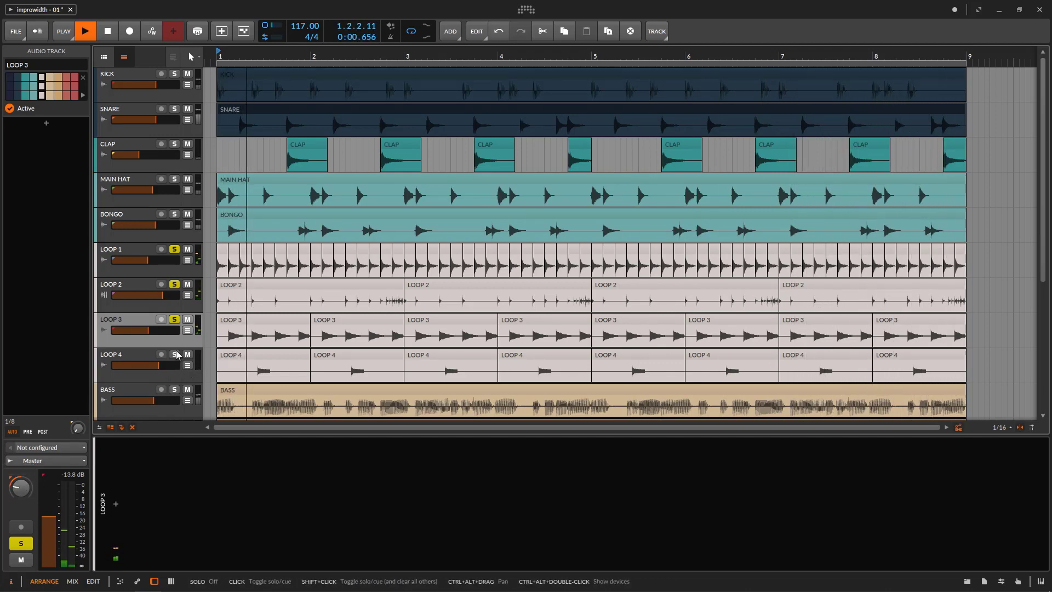
pyautogui.click(128, 351)
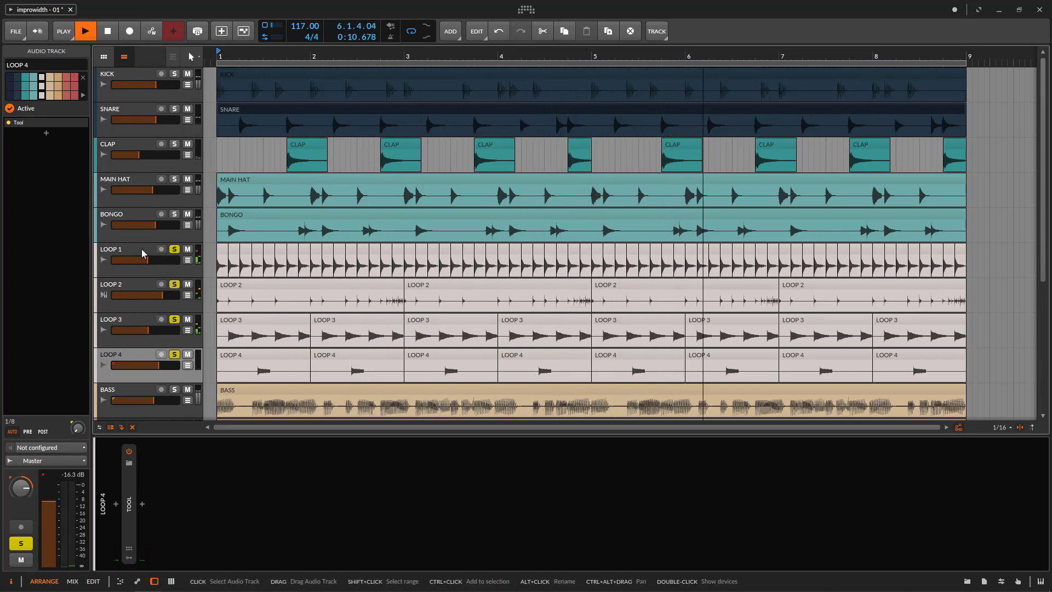
pyautogui.press('space')
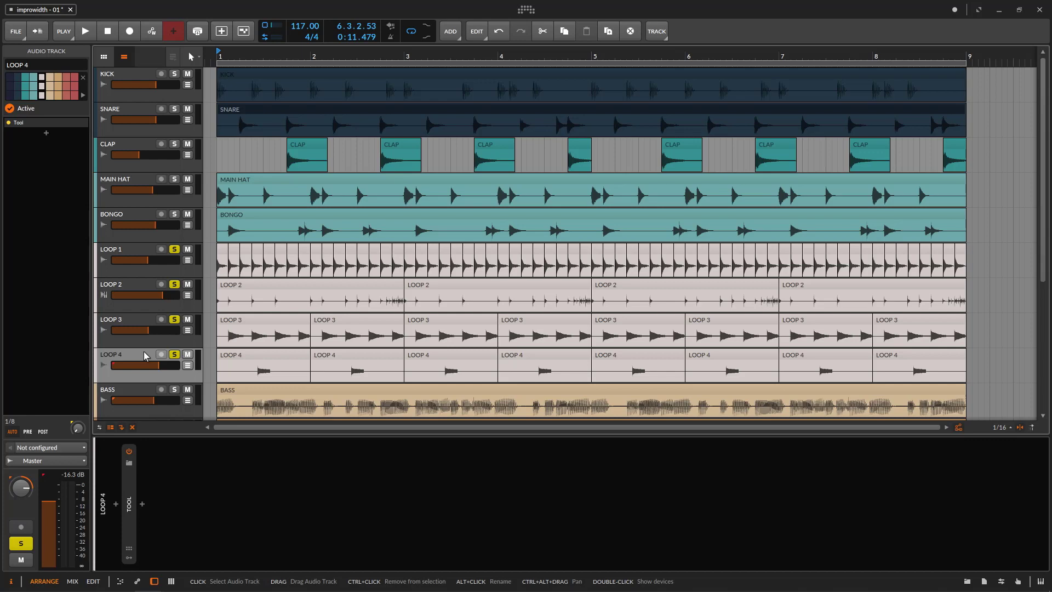
# Clear the solo on all four LOOP tracks together and toggle their mute to compare the full mix with and without them
pyautogui.click(133, 251)
pyautogui.keyDown('shift'); pyautogui.click(135, 352); pyautogui.keyUp('shift')
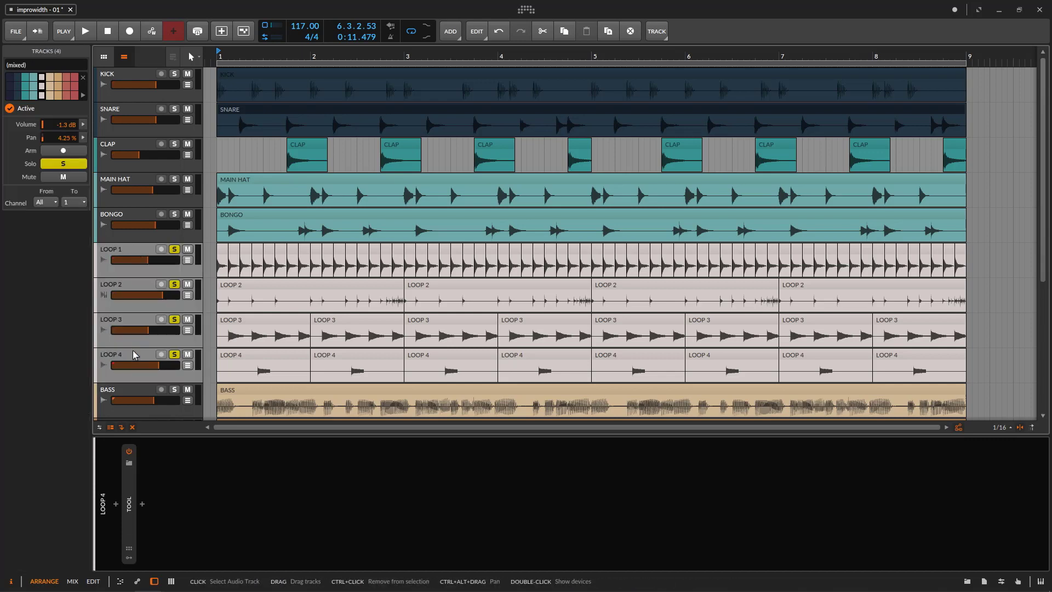
pyautogui.click(72, 166)
pyautogui.press('space')
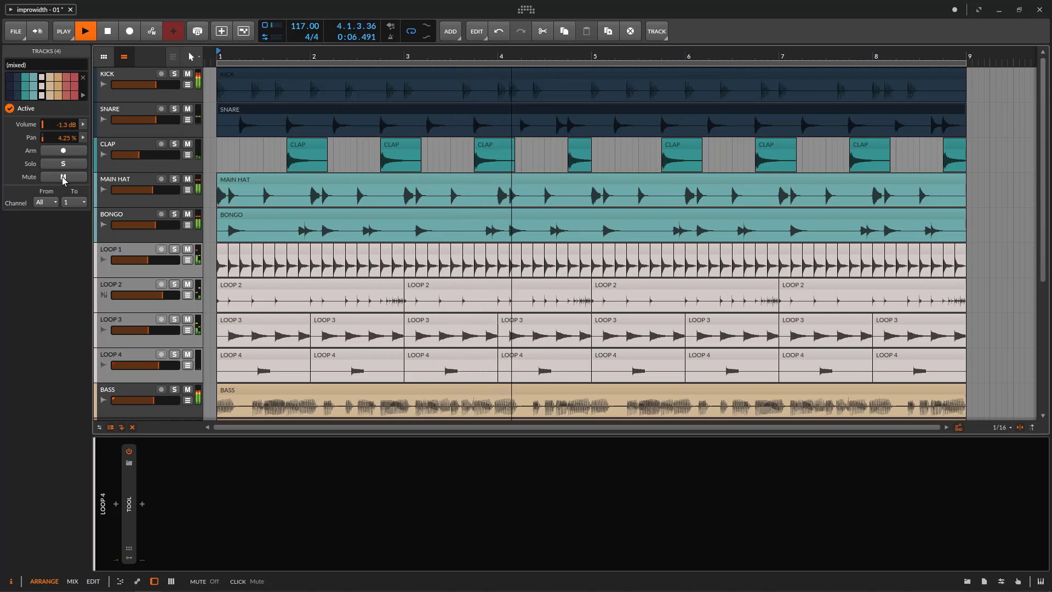
pyautogui.click(63, 178)
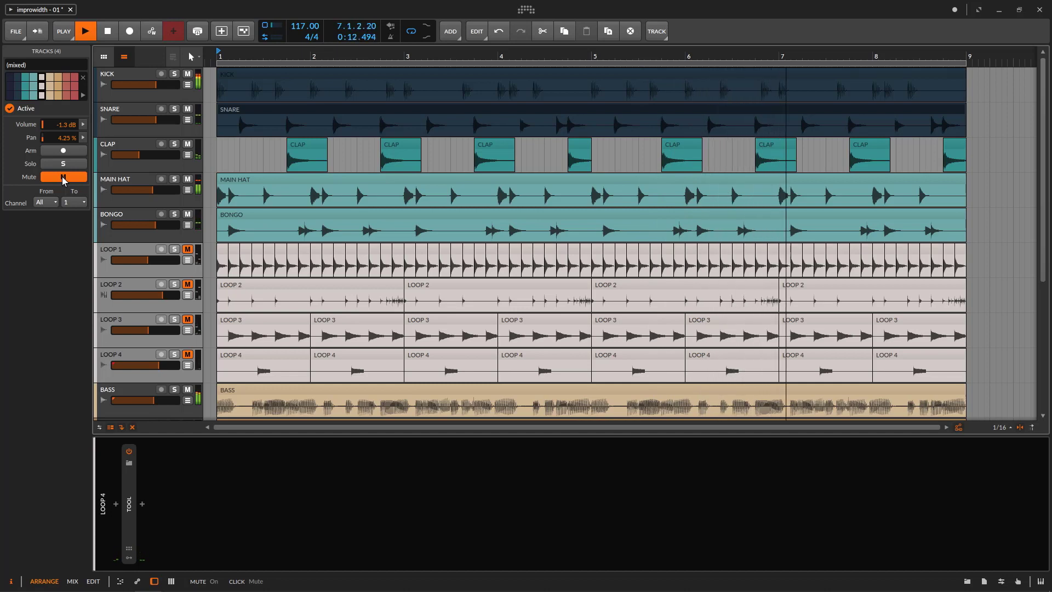
pyautogui.click(63, 177)
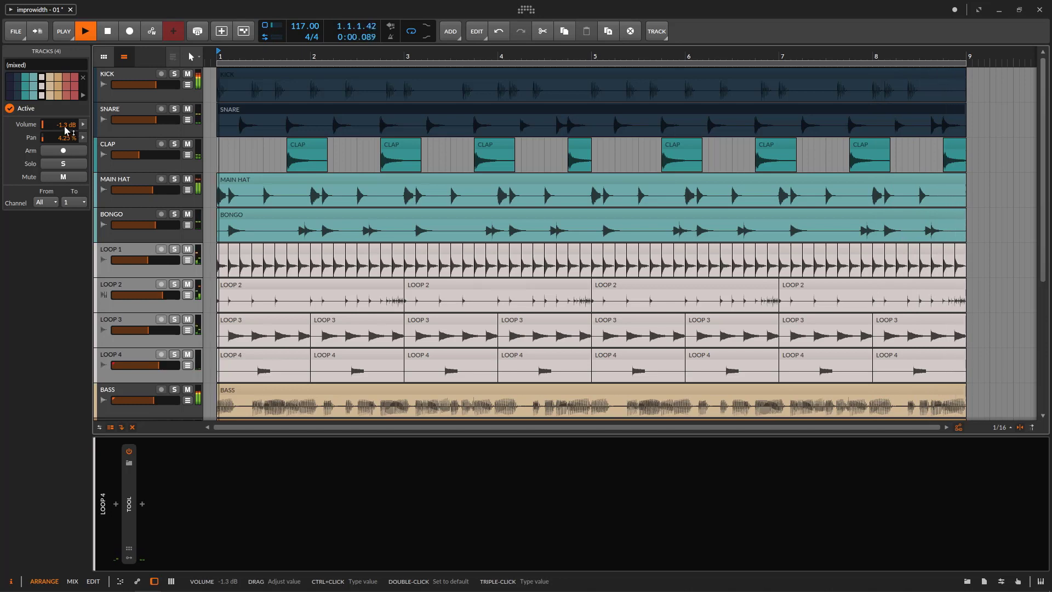
# Lower the volume of the four selected LOOP tracks to -7.5 dB and recheck the mix with them muted and unmuted
pyautogui.moveTo(64, 129); pyautogui.dragTo(65, 170)
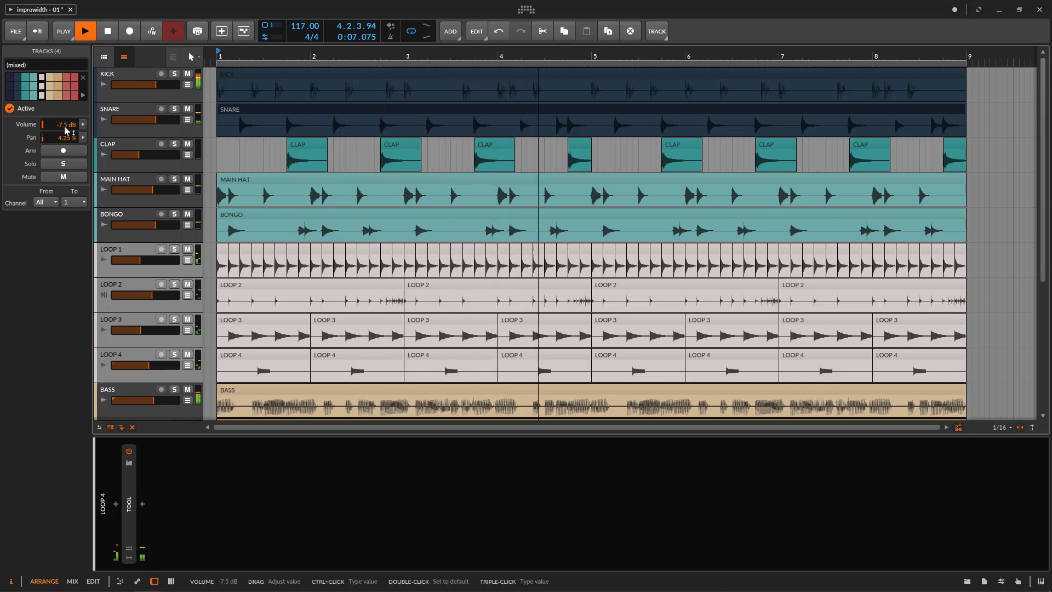
pyautogui.click(72, 177)
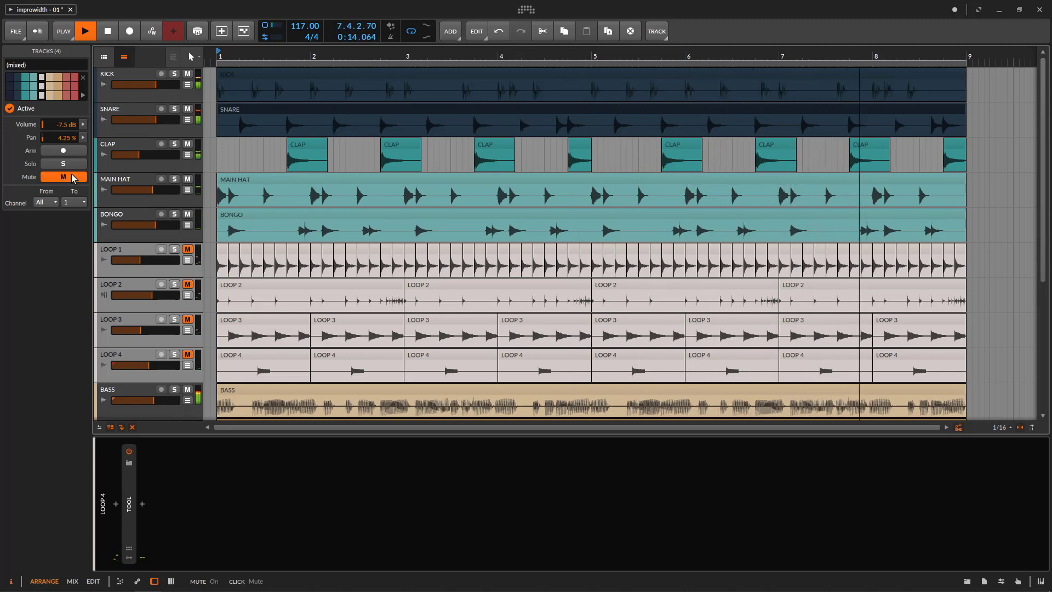
pyautogui.click(72, 177)
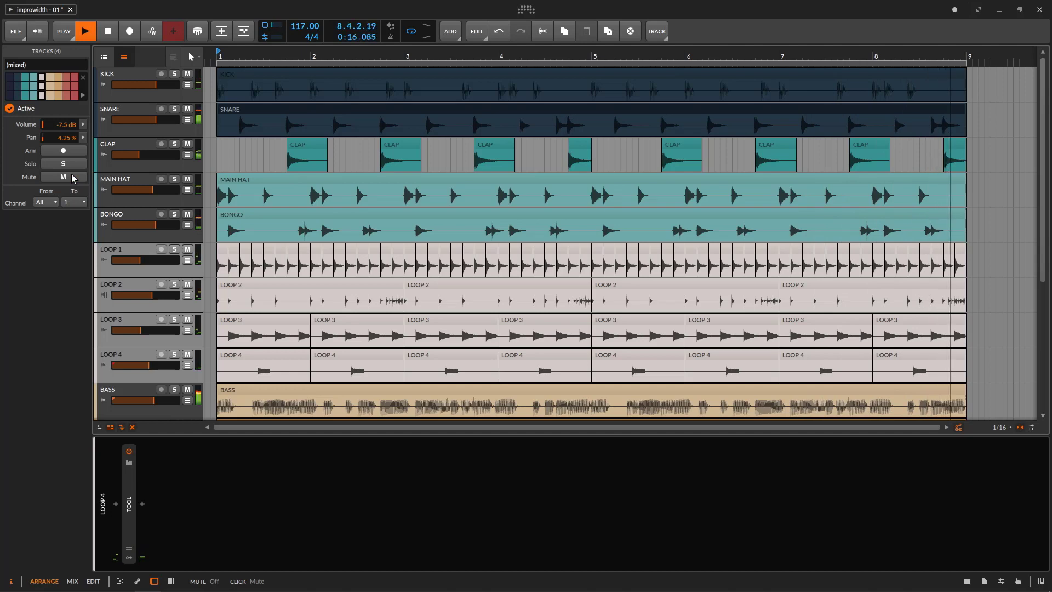
pyautogui.press('space')
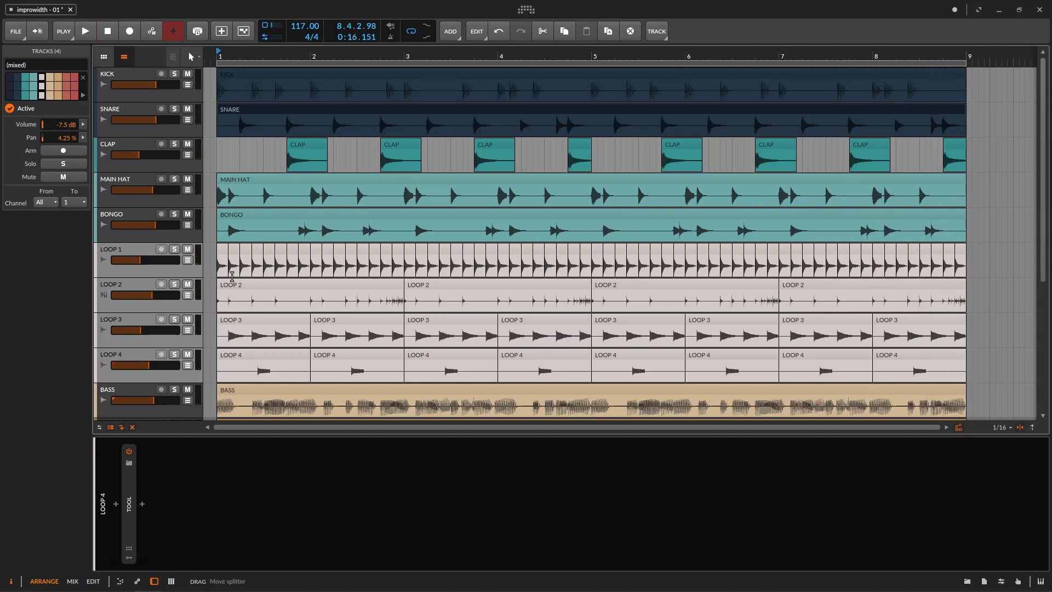
# Solo the BASS track, bypass its TAL-Chorus-LX and play the dry bass from the first bar
pyautogui.click(143, 251)
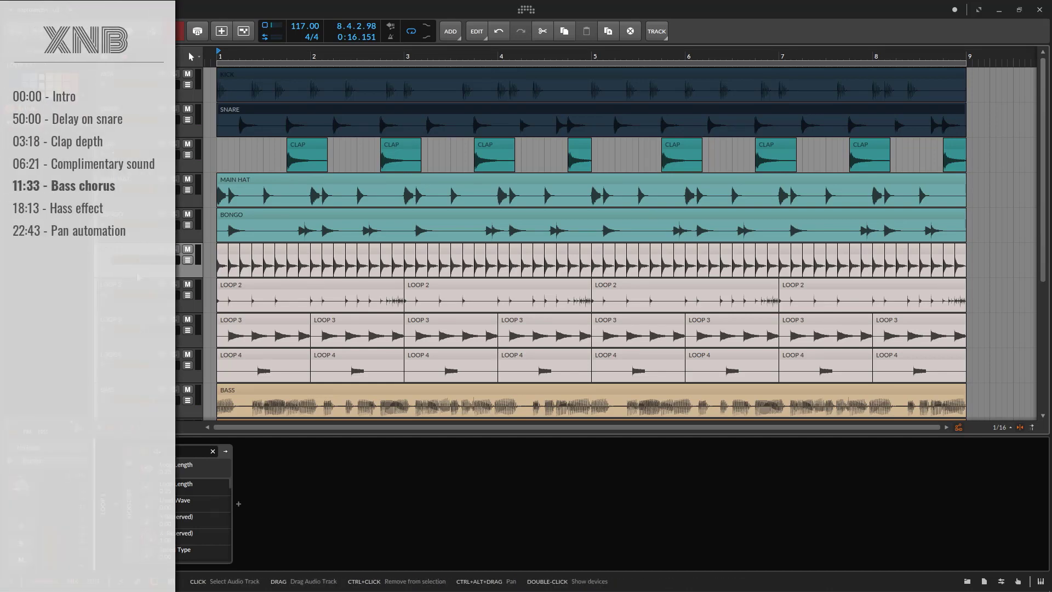
pyautogui.scroll(-3, 139, 278)
pyautogui.click(148, 290)
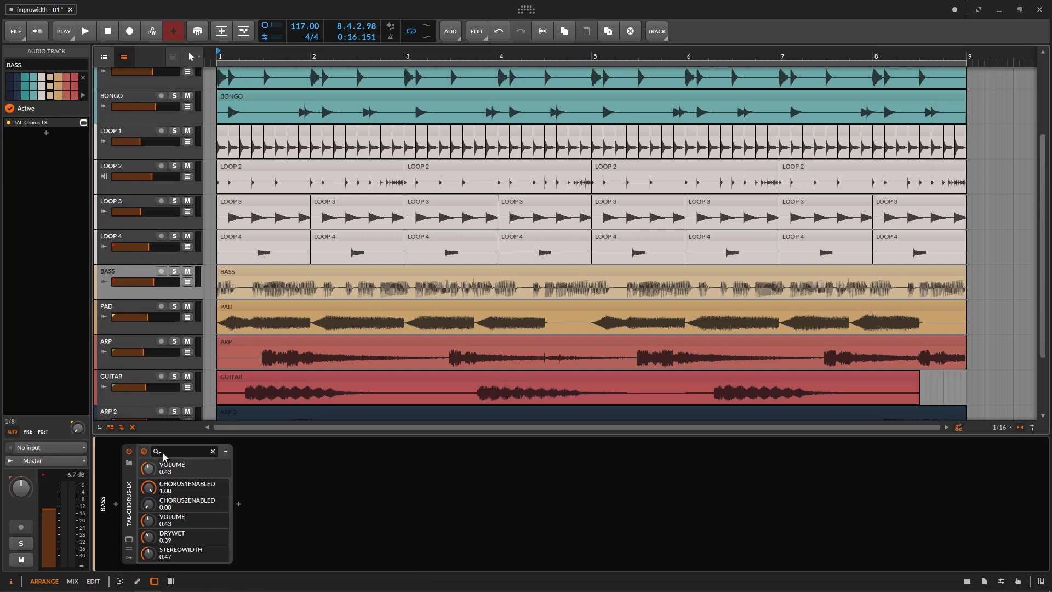
pyautogui.press('s')
pyautogui.click(129, 452)
pyautogui.click(244, 52)
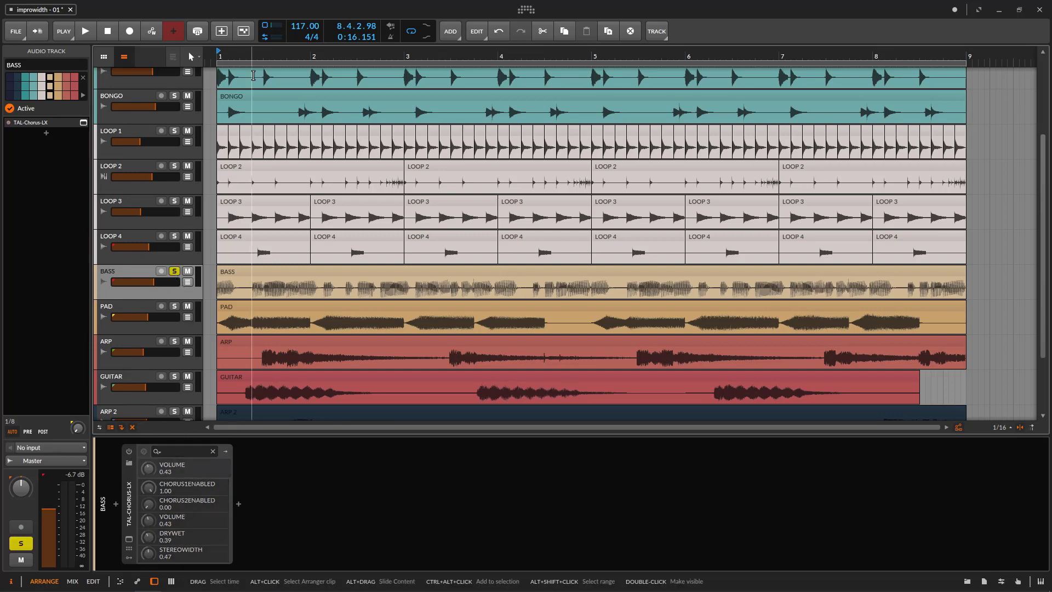
pyautogui.press('space')
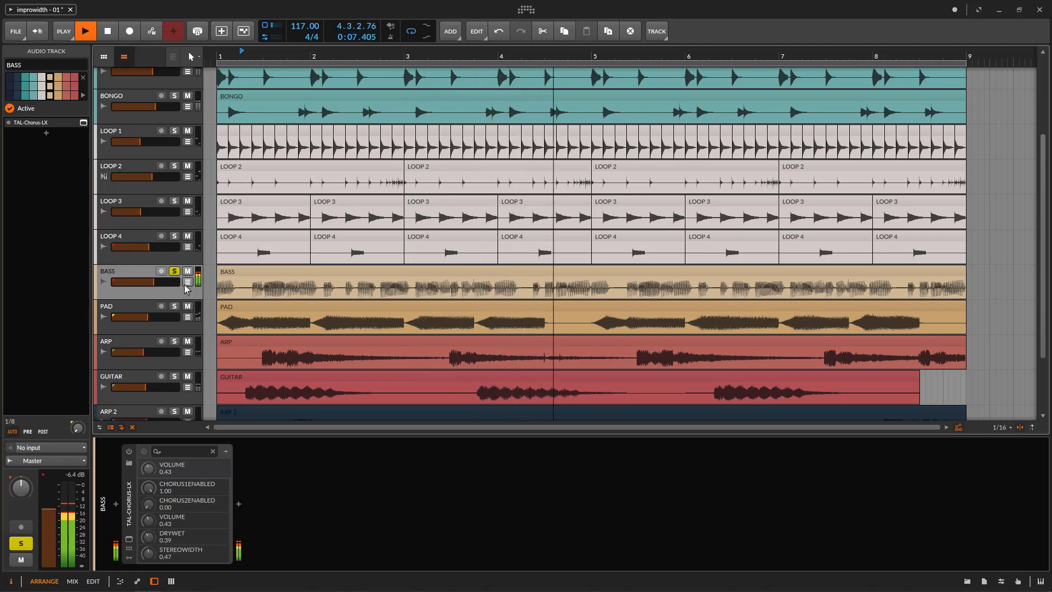
# Compare the dry bass in the full mix and soloed, and re-enable TAL-Chorus-LX to hear the soloed bass with chorus
pyautogui.click(174, 270)
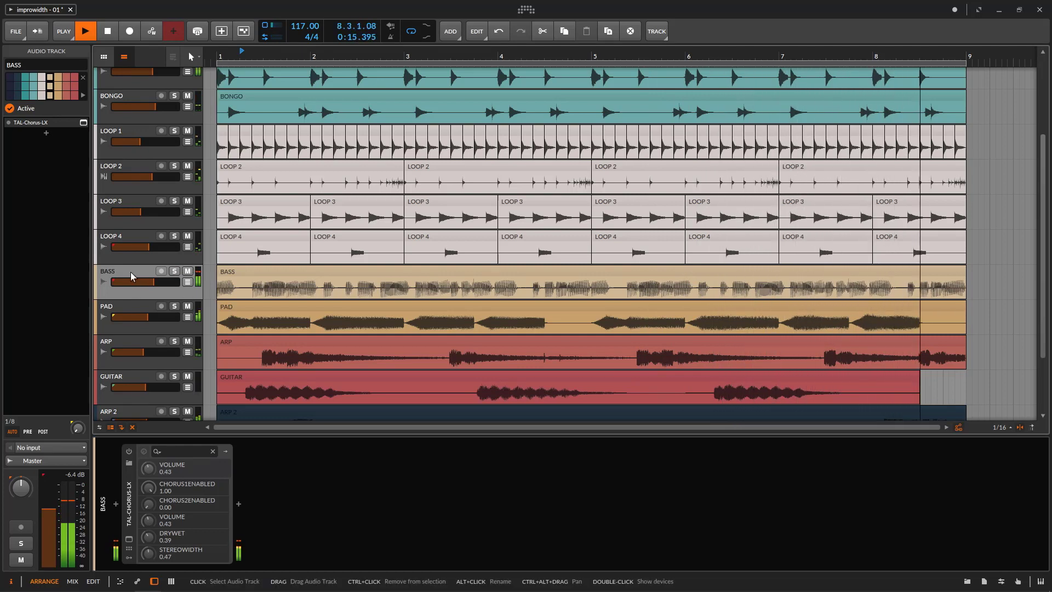
pyautogui.click(173, 271)
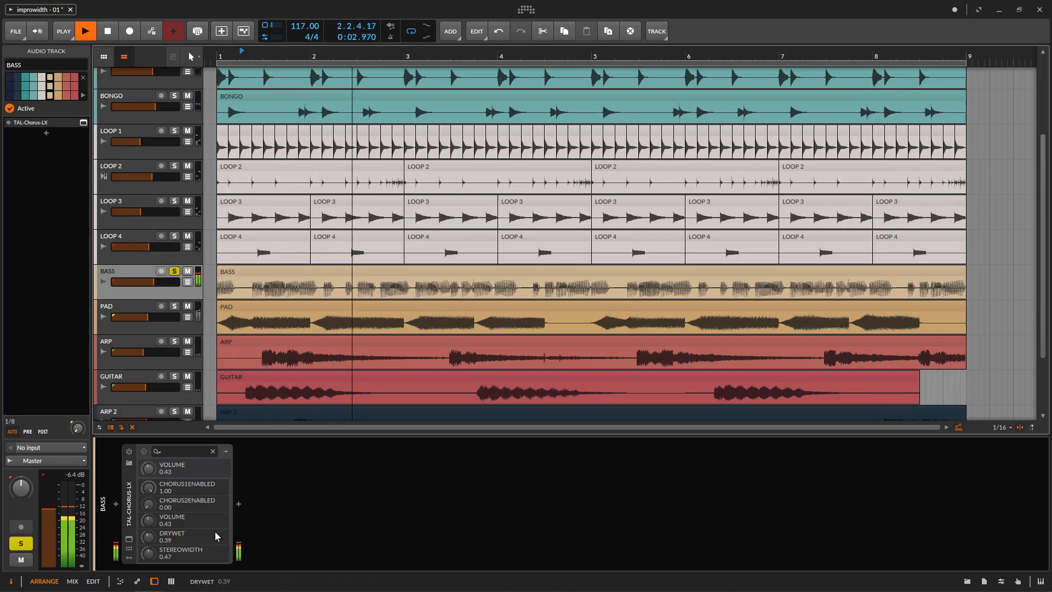
pyautogui.press('space')
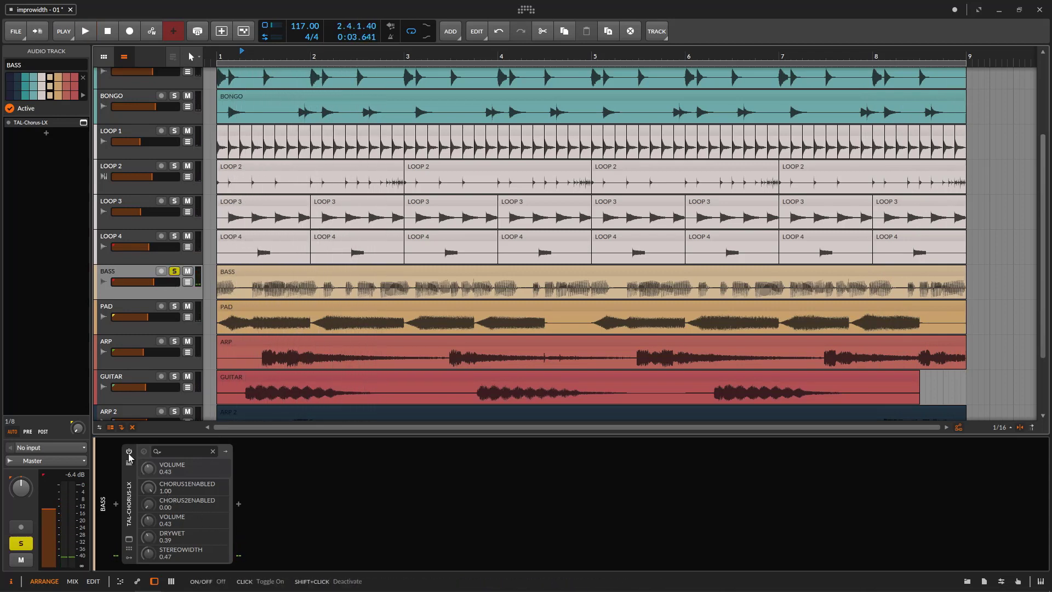
pyautogui.press('space')
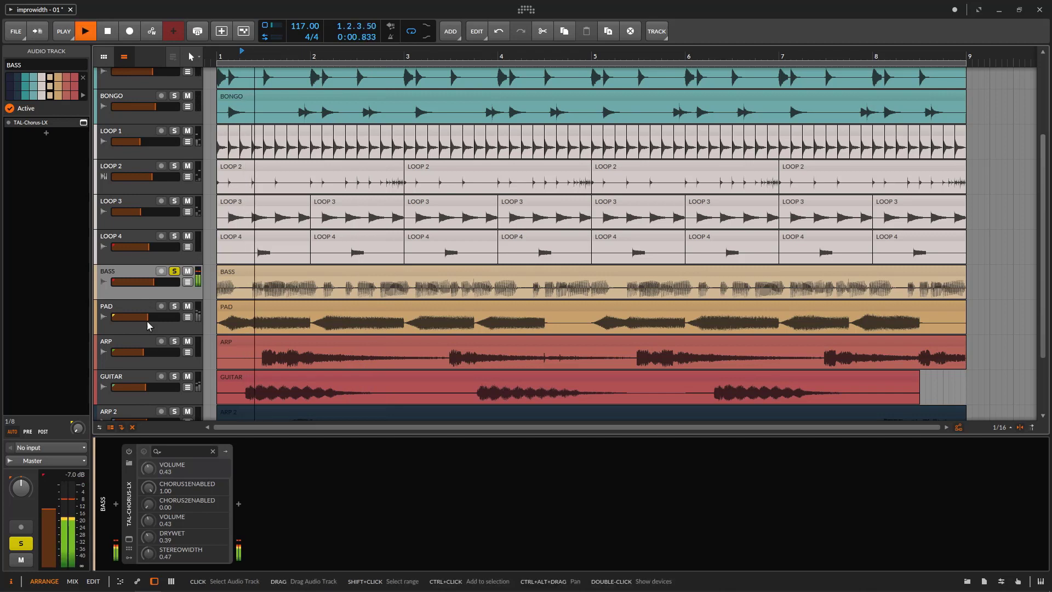
pyautogui.click(129, 452)
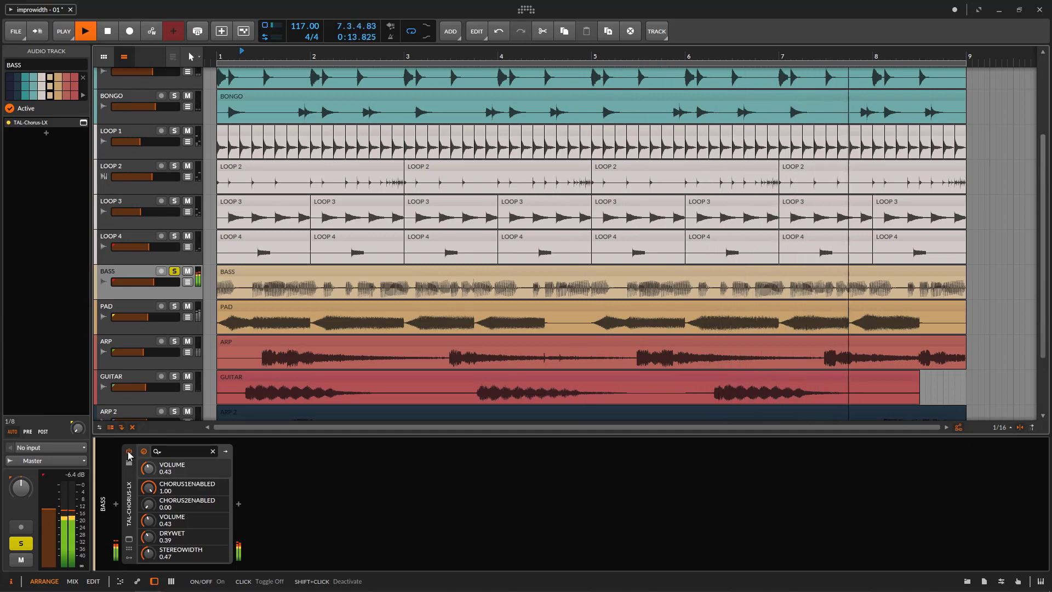
pyautogui.press('space')
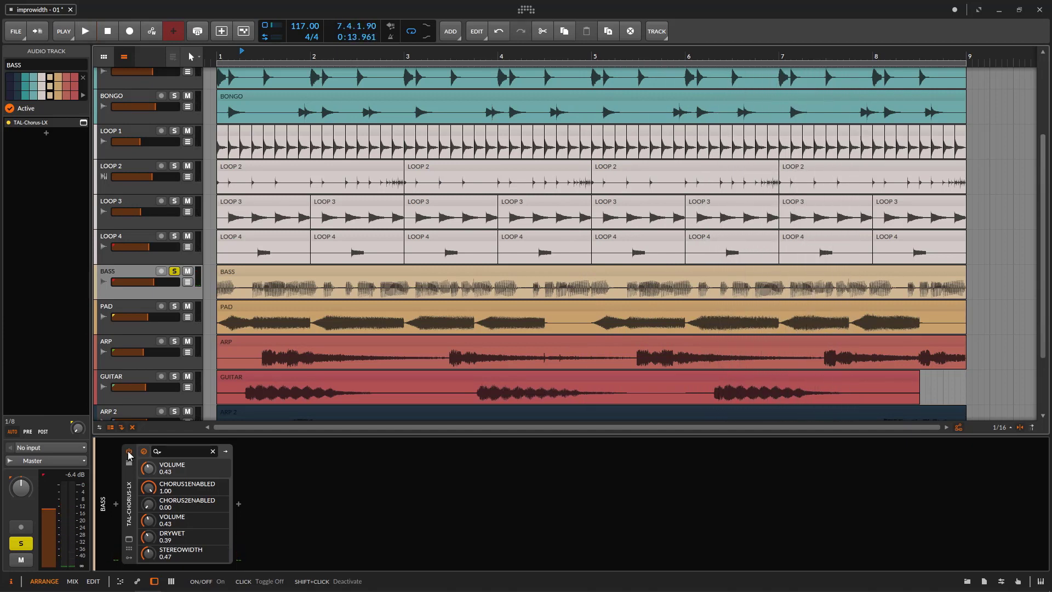
# Open the TAL-Chorus-LX window on BASS, set its Dry/Wet to 0.37 and close the window
pyautogui.click(129, 543)
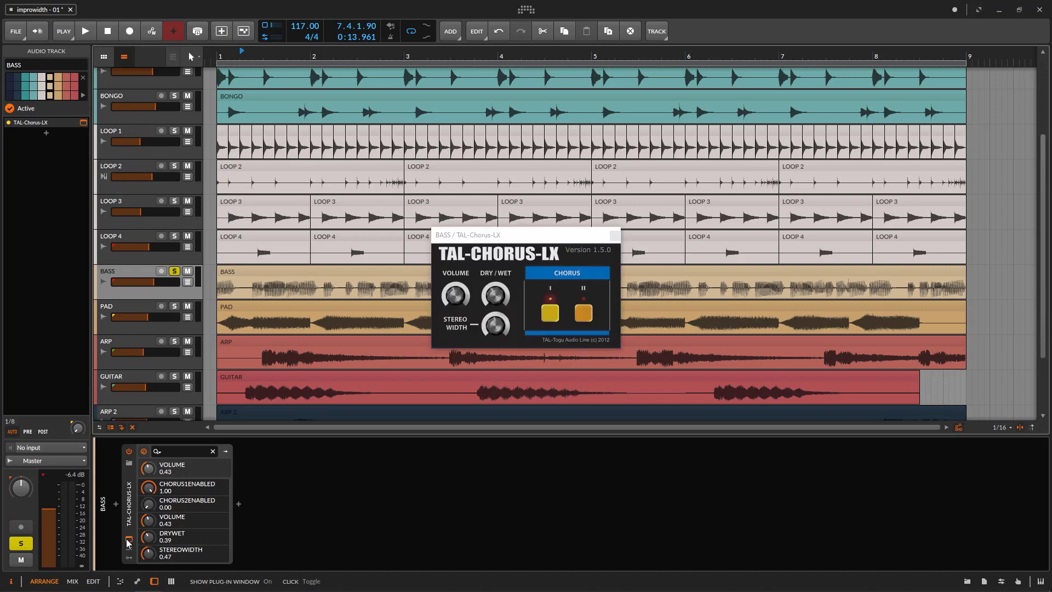
pyautogui.moveTo(503, 247); pyautogui.dragTo(454, 333)
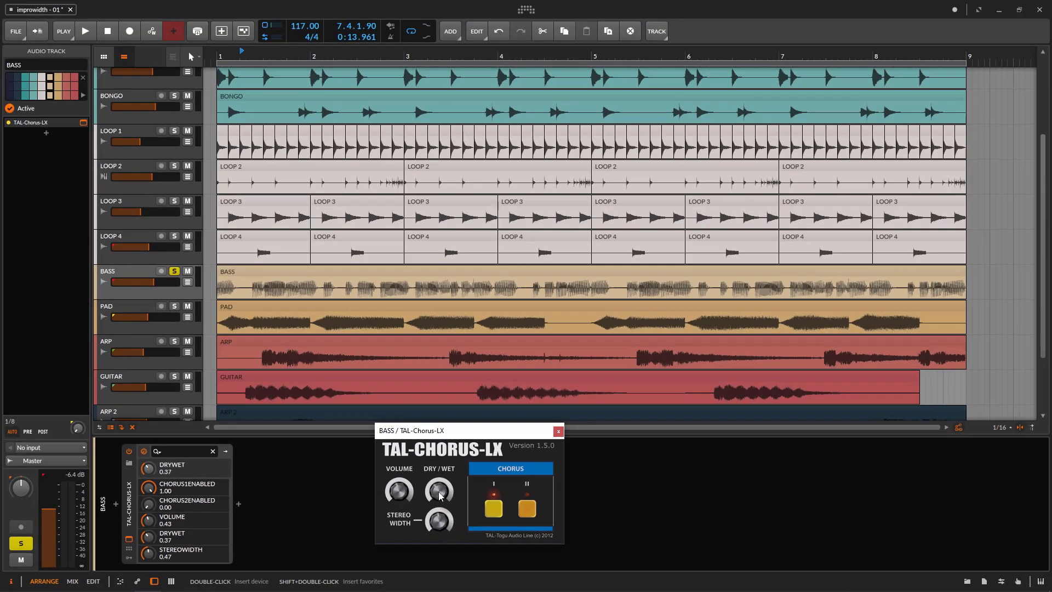
pyautogui.click(558, 431)
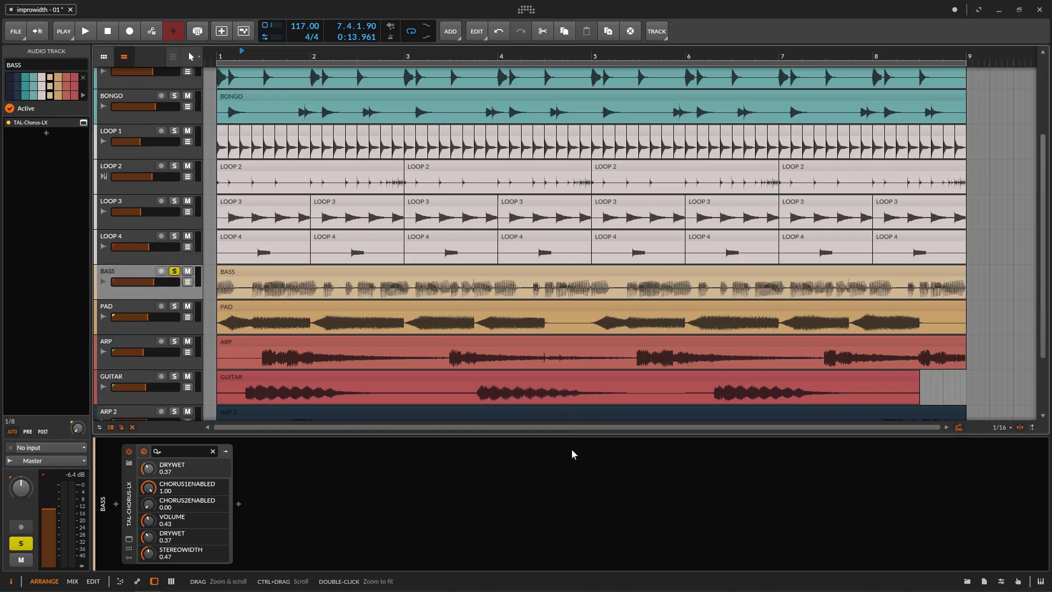
# Search the device browser for "imager" and add Ozone Imager after TAL-Chorus-LX on the BASS track
pyautogui.click(965, 580)
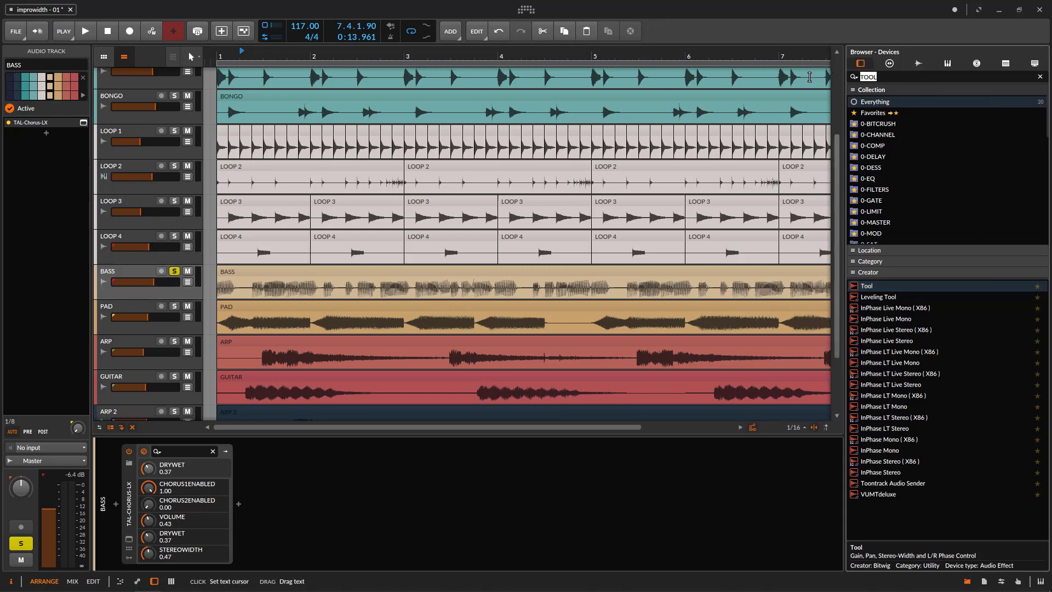
pyautogui.write('imager')
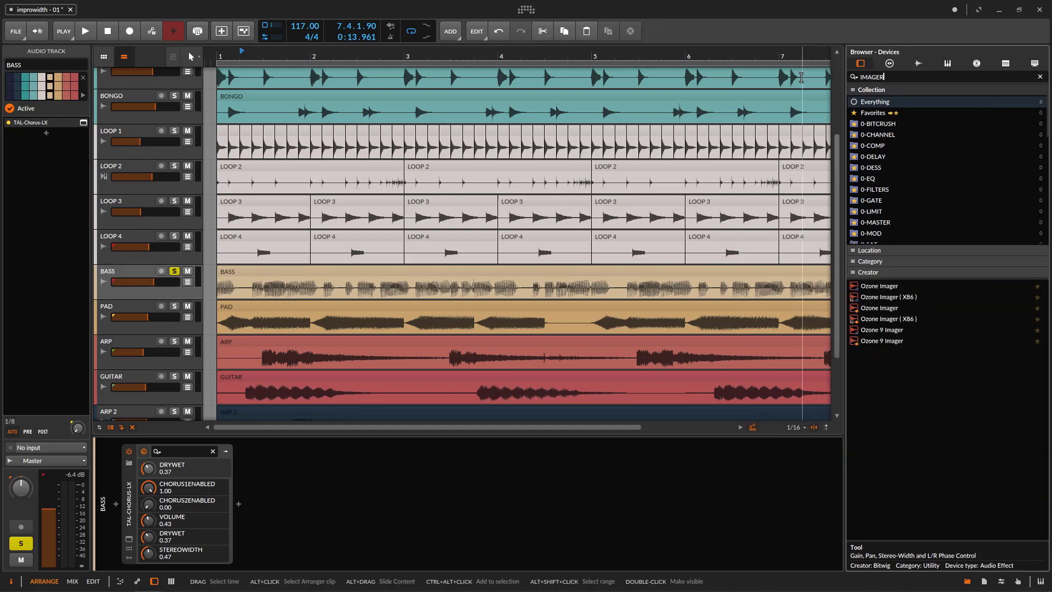
pyautogui.moveTo(898, 286); pyautogui.dragTo(466, 505)
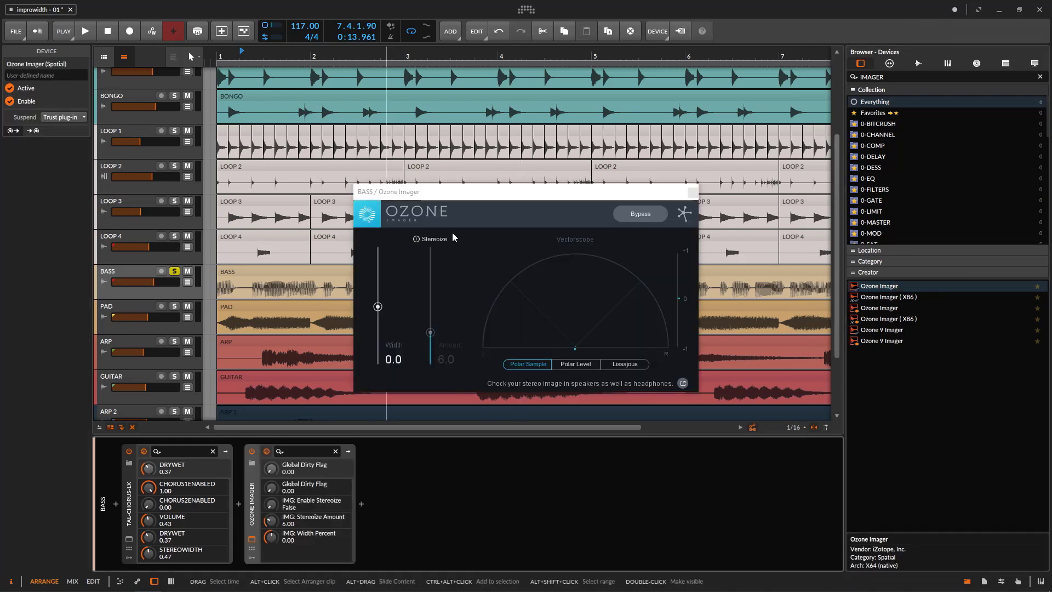
# Compare the bass's stereo image in the Ozone Imager vectorscope with TAL-Chorus-LX bypassed and enabled
pyautogui.click(130, 452)
pyautogui.press('space')
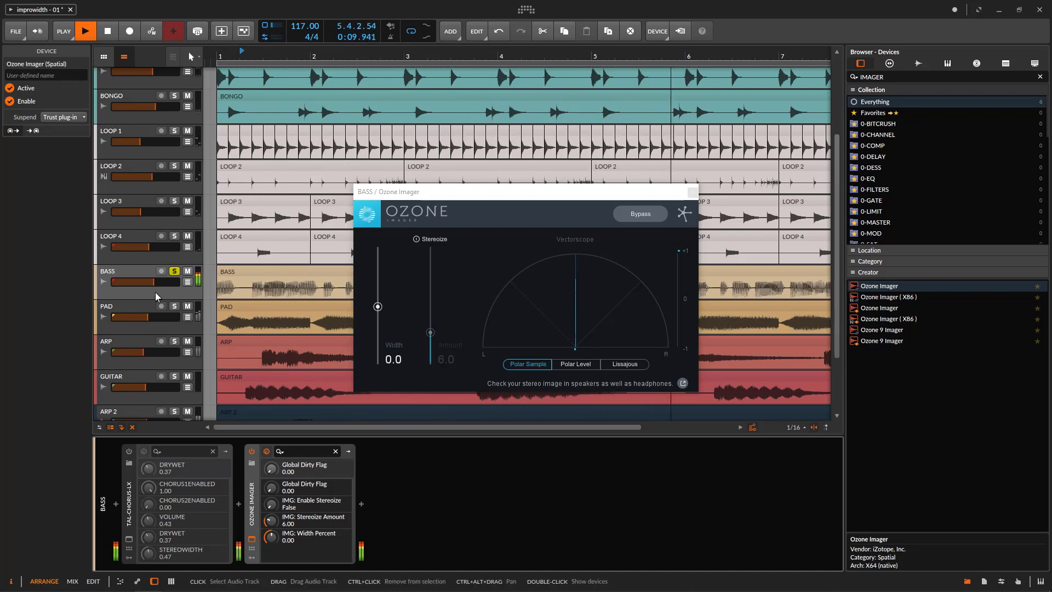
pyautogui.click(130, 451)
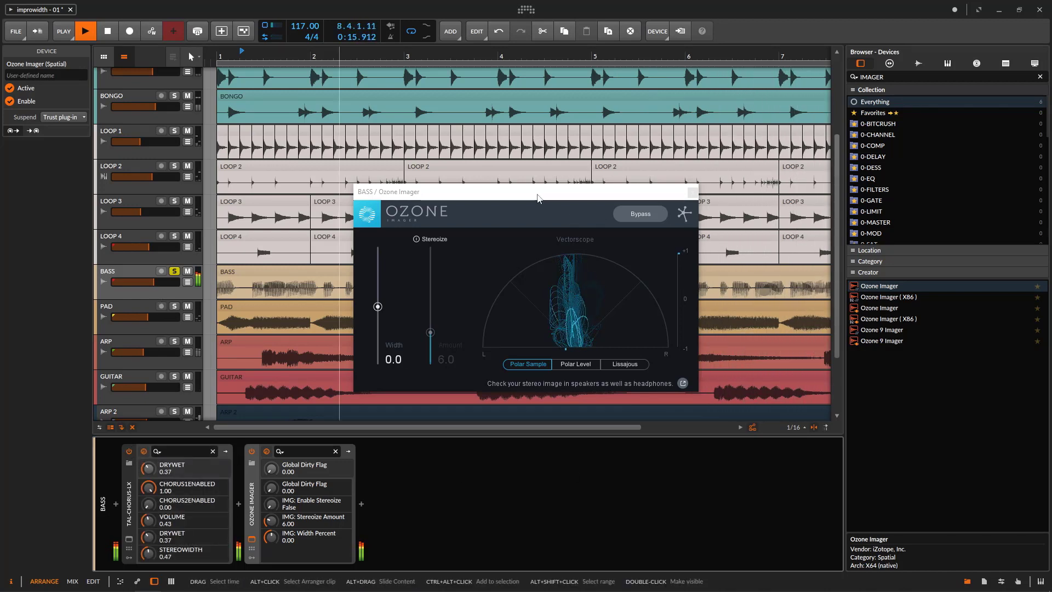
pyautogui.moveTo(538, 199); pyautogui.dragTo(652, 102)
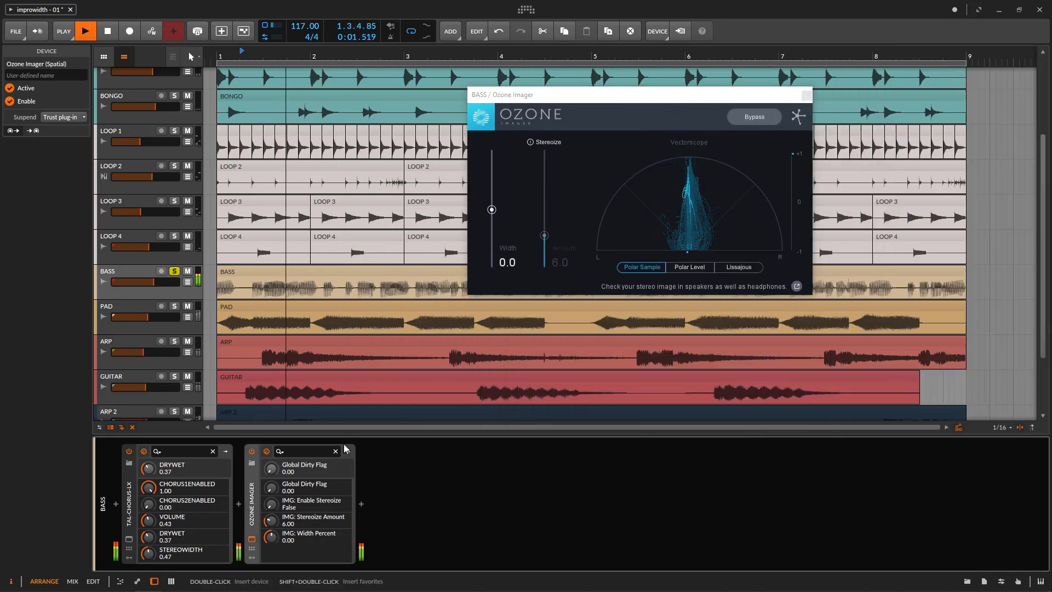
# Reopen the TAL-Chorus-LX window and raise its Dry/Wet to 0.50 while the bass plays
pyautogui.click(128, 539)
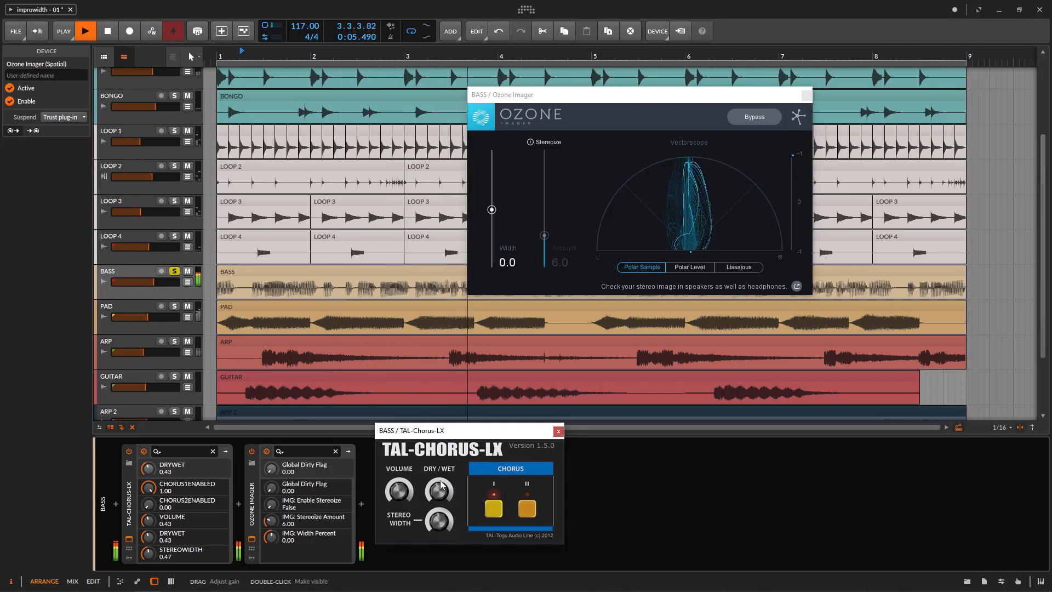
pyautogui.moveTo(443, 496); pyautogui.dragTo(442, 478)
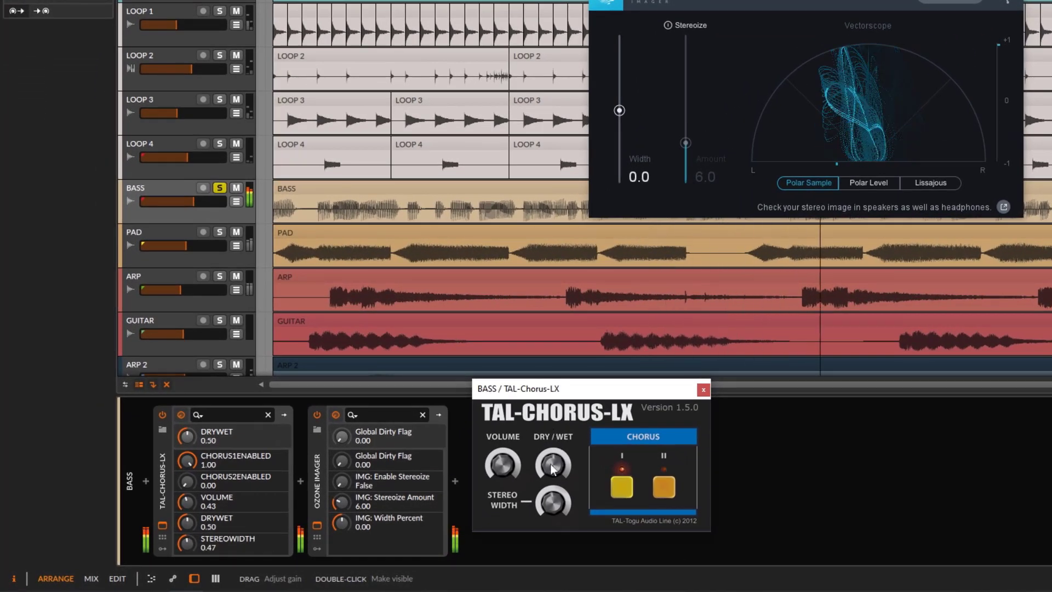
# Raise the TAL-Chorus-LX stereo width on BASS to 0.51 and replay the bass
pyautogui.moveTo(559, 507); pyautogui.dragTo(553, 498)
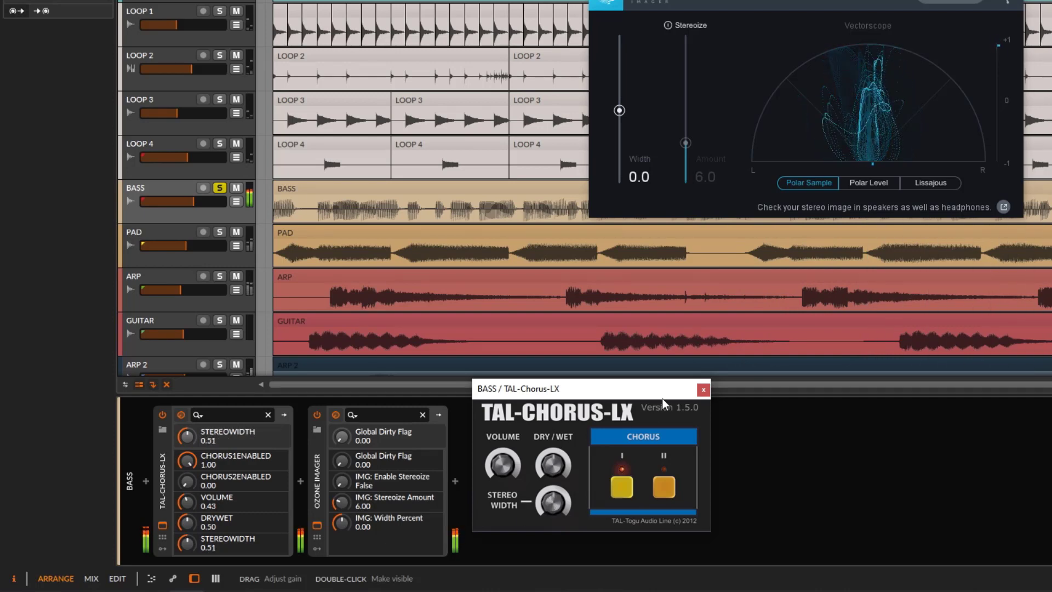
pyautogui.press('space')
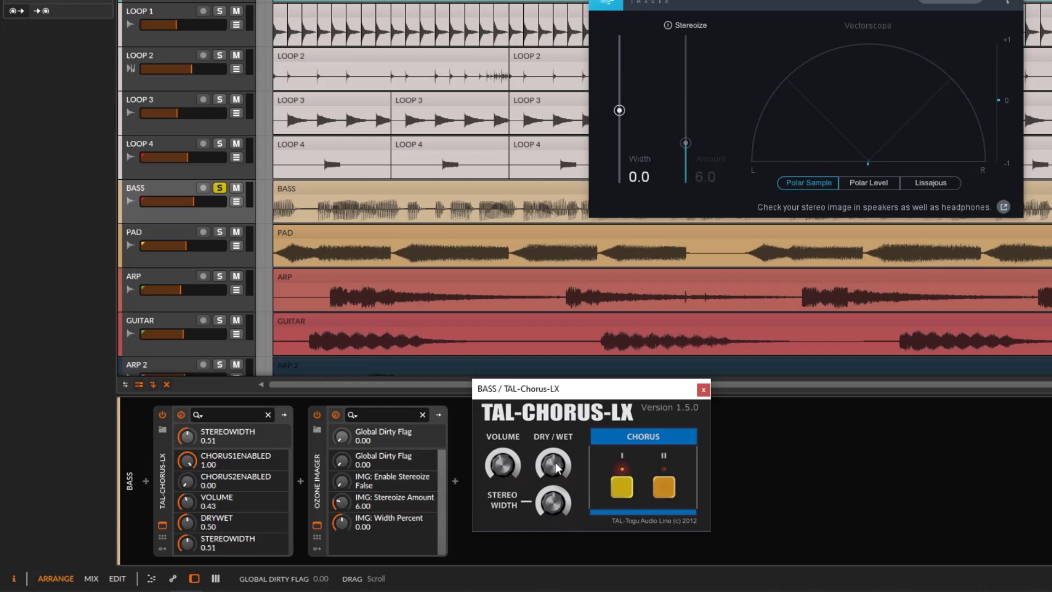
pyautogui.press('space')
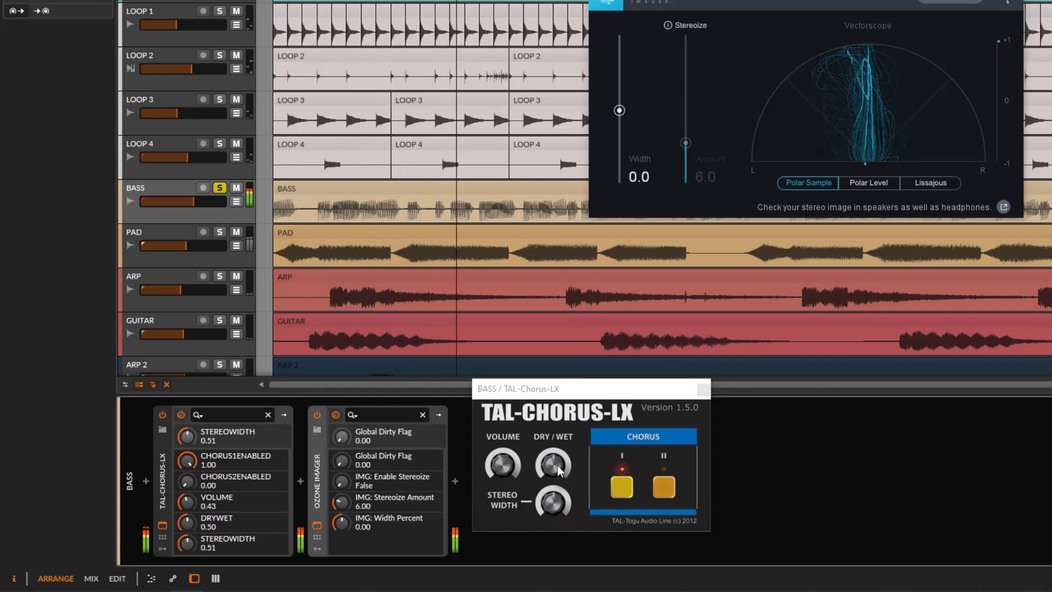
# Lower the chorus Dry/Wet to 0.29 and stereo width to 0.30, and compare the bass with the chorus bypassed and enabled
pyautogui.moveTo(553, 463); pyautogui.dragTo(555, 553)
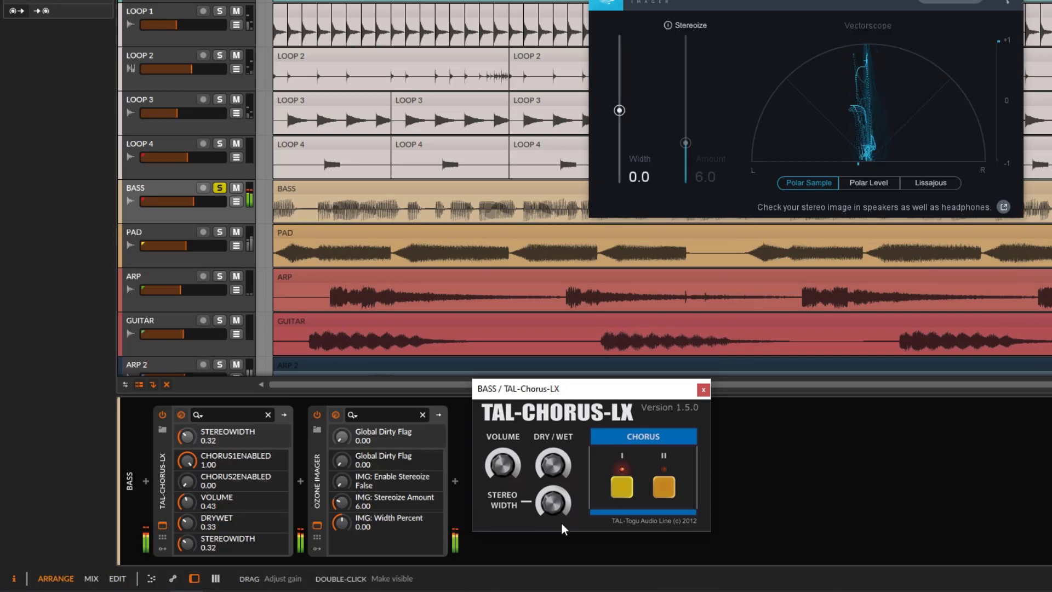
pyautogui.moveTo(561, 469); pyautogui.dragTo(558, 476)
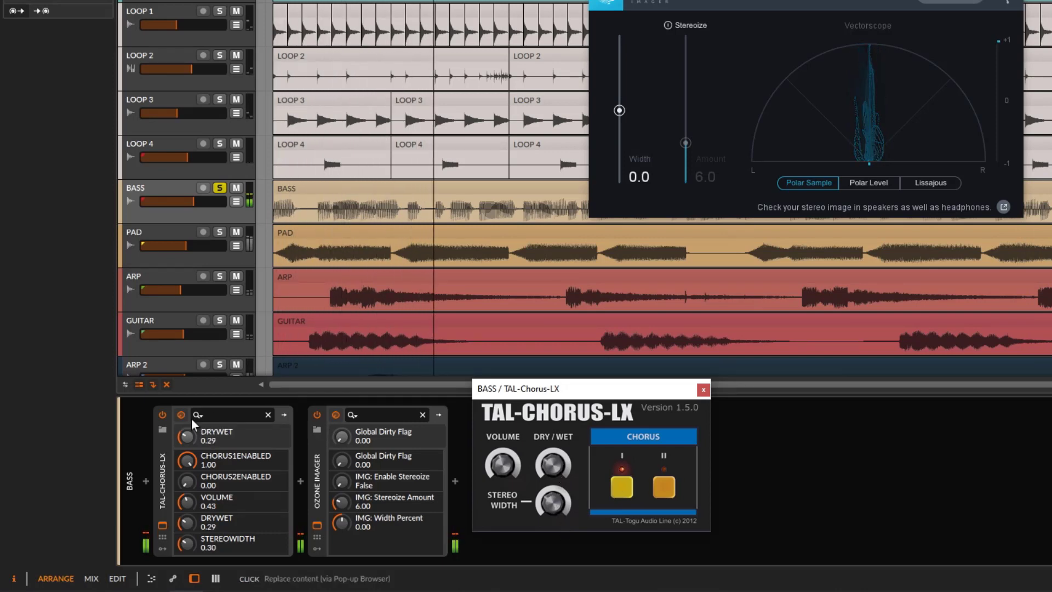
pyautogui.click(162, 416)
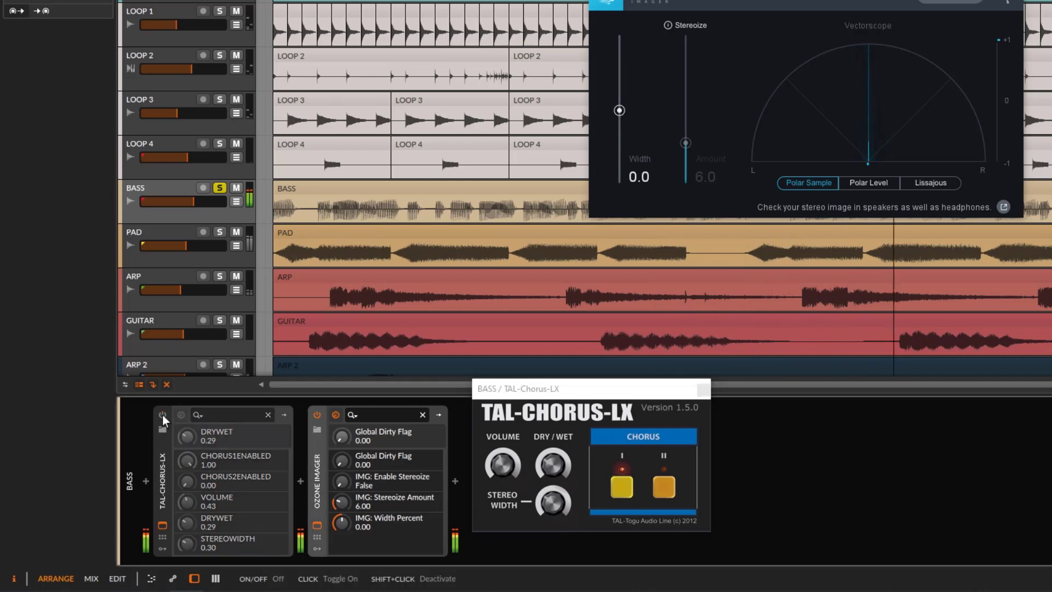
pyautogui.click(162, 416)
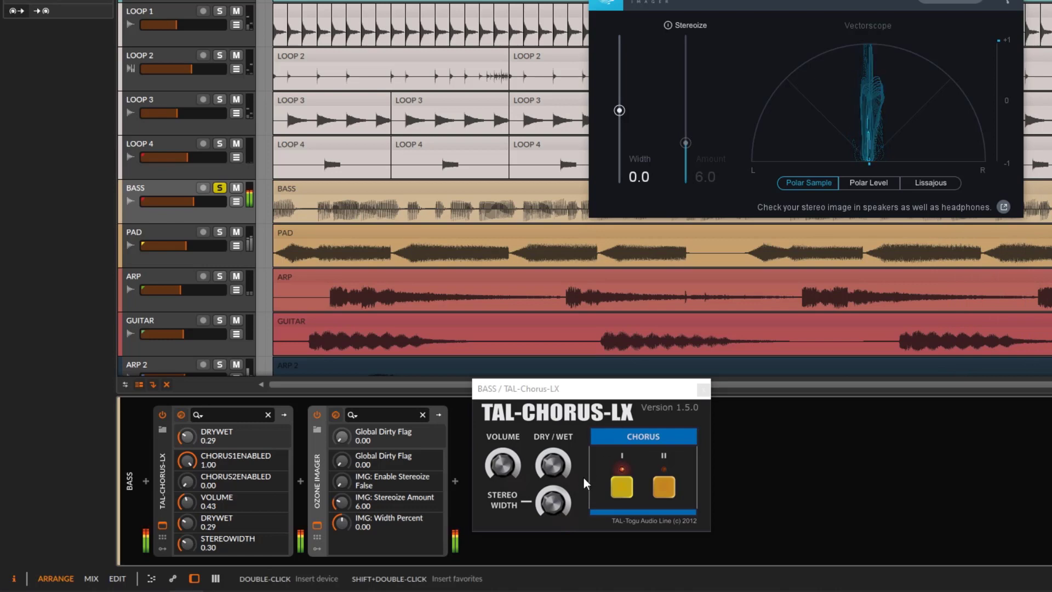
# Set the TAL-Chorus-LX Dry/Wet to 0.52 and its stereo width to 0.51 on BASS
pyautogui.moveTo(564, 467); pyautogui.dragTo(563, 426)
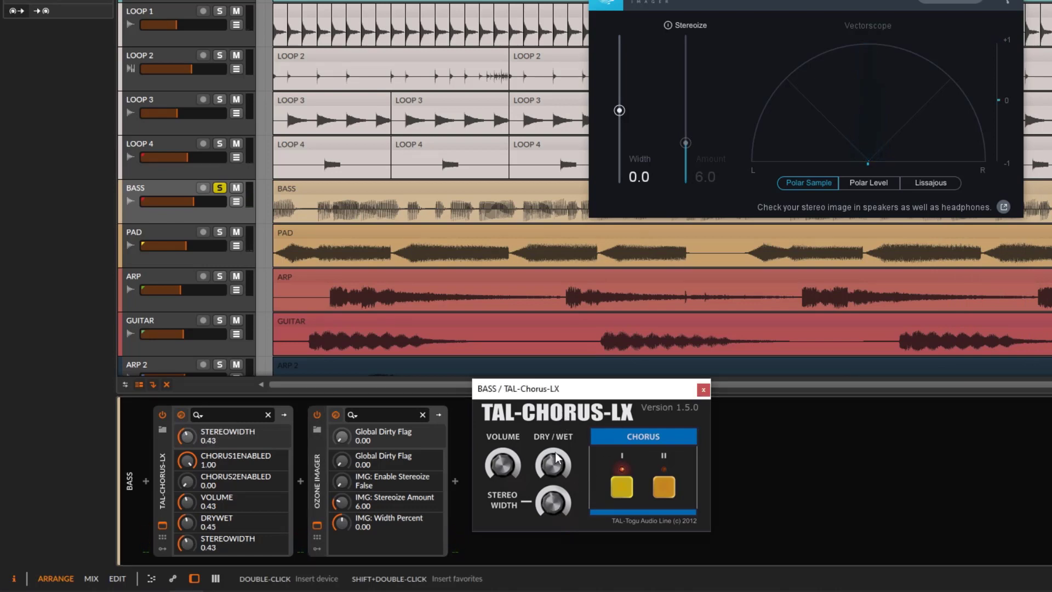
pyautogui.moveTo(553, 501); pyautogui.dragTo(552, 509)
pyautogui.moveTo(553, 465); pyautogui.dragTo(552, 475)
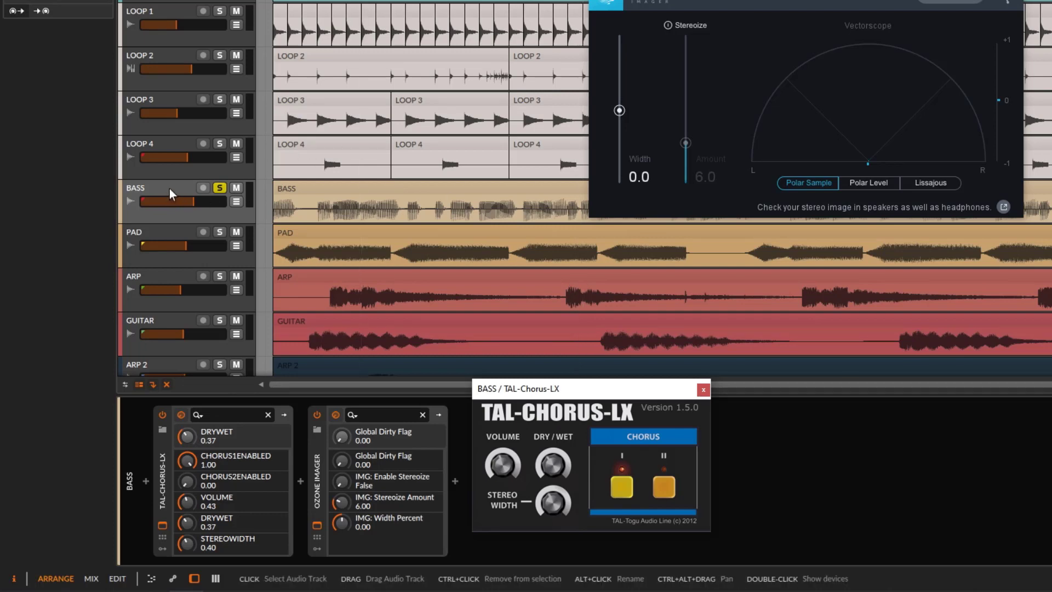
pyautogui.moveTo(620, 396)
pyautogui.mouseDown()
pyautogui.moveTo(765, 407)
pyautogui.moveTo(622, 406)
pyautogui.mouseUp()
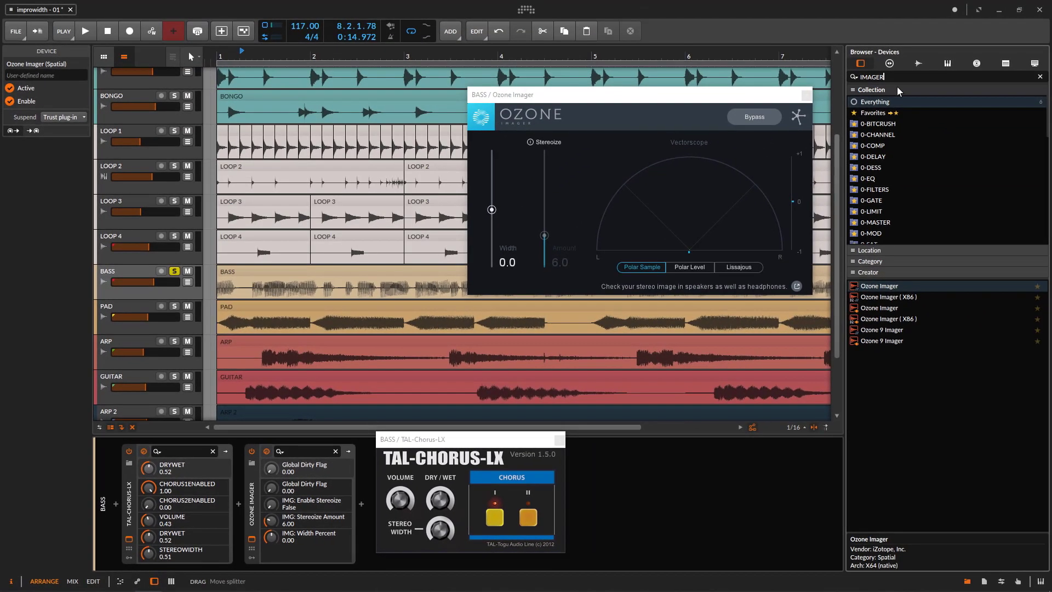
# Search the device browser for "FAB" and add FabFilter Pro-Q 3 to the BASS track
pyautogui.moveTo(897, 82); pyautogui.dragTo(774, 77)
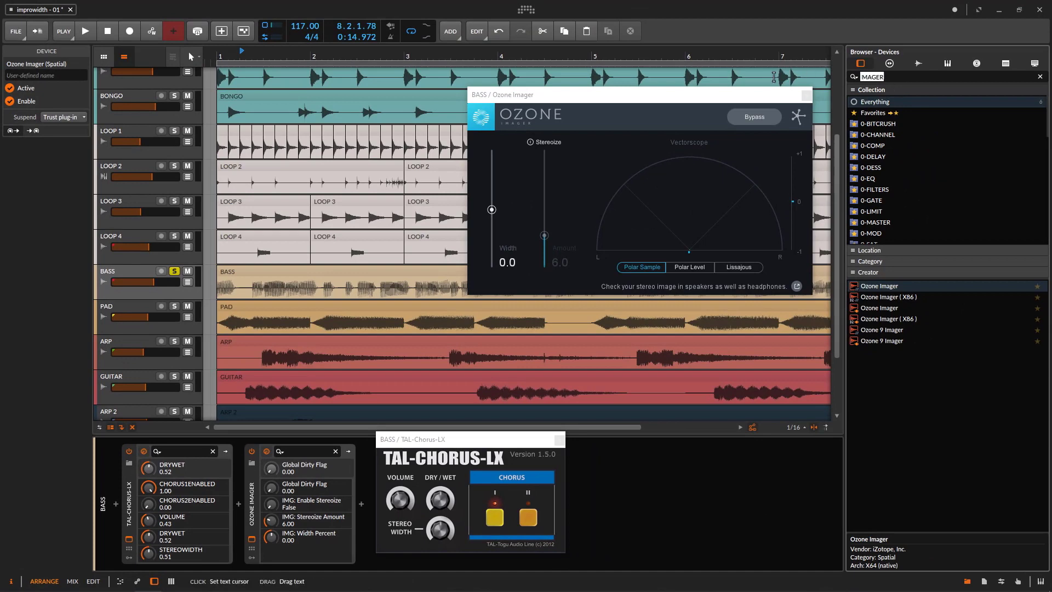
pyautogui.write('FAB')
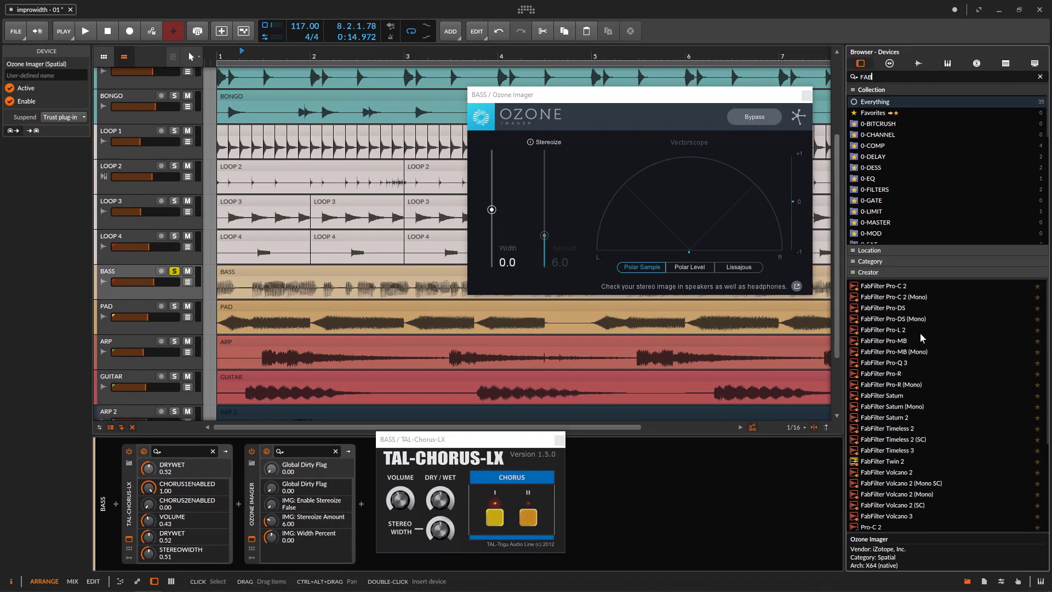
pyautogui.doubleClick(884, 363)
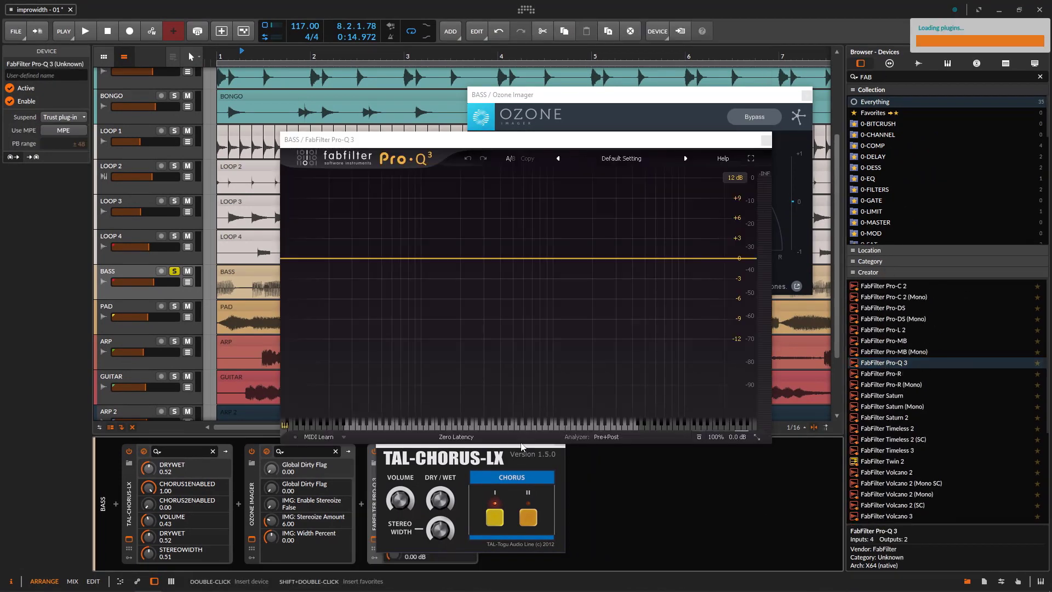
# Spread out the Pro-Q 3 and TAL-Chorus-LX windows and place Pro-Q 3 before Ozone Imager in the BASS device chain
pyautogui.moveTo(612, 150); pyautogui.dragTo(827, 294)
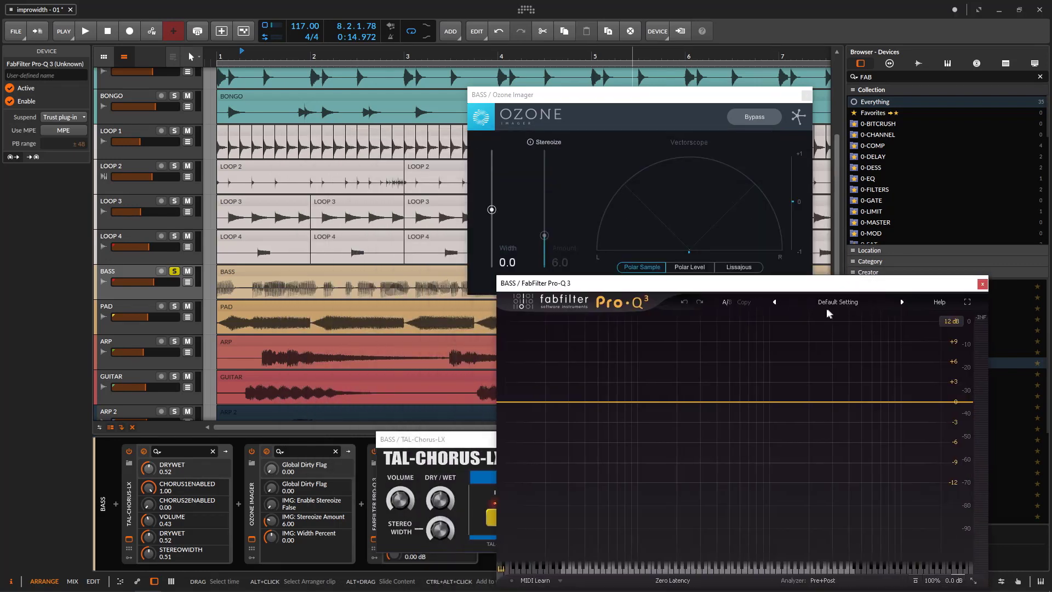
pyautogui.moveTo(475, 442); pyautogui.dragTo(295, 227)
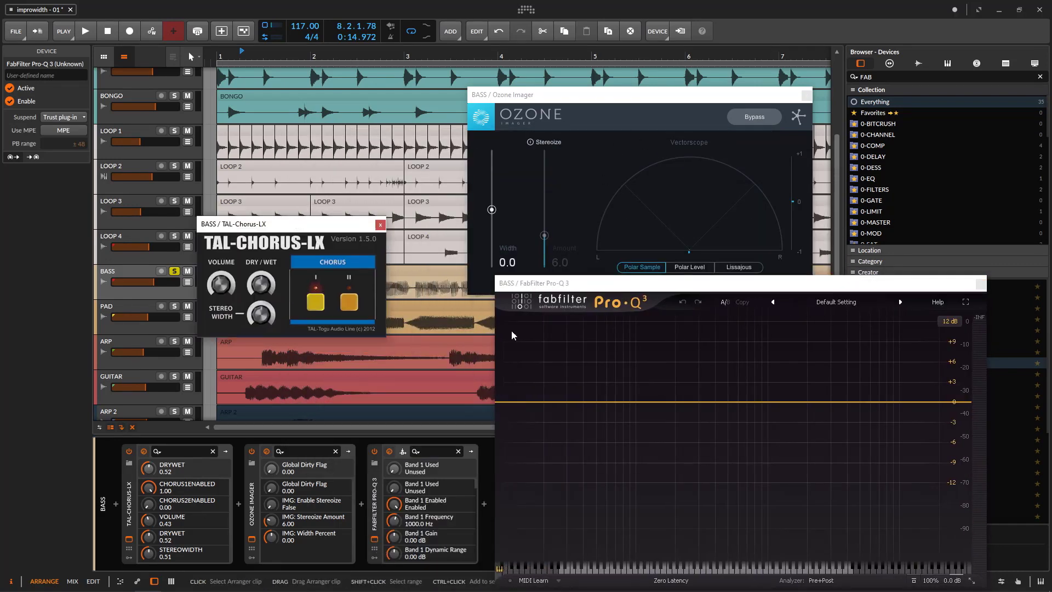
pyautogui.moveTo(379, 503); pyautogui.dragTo(250, 517)
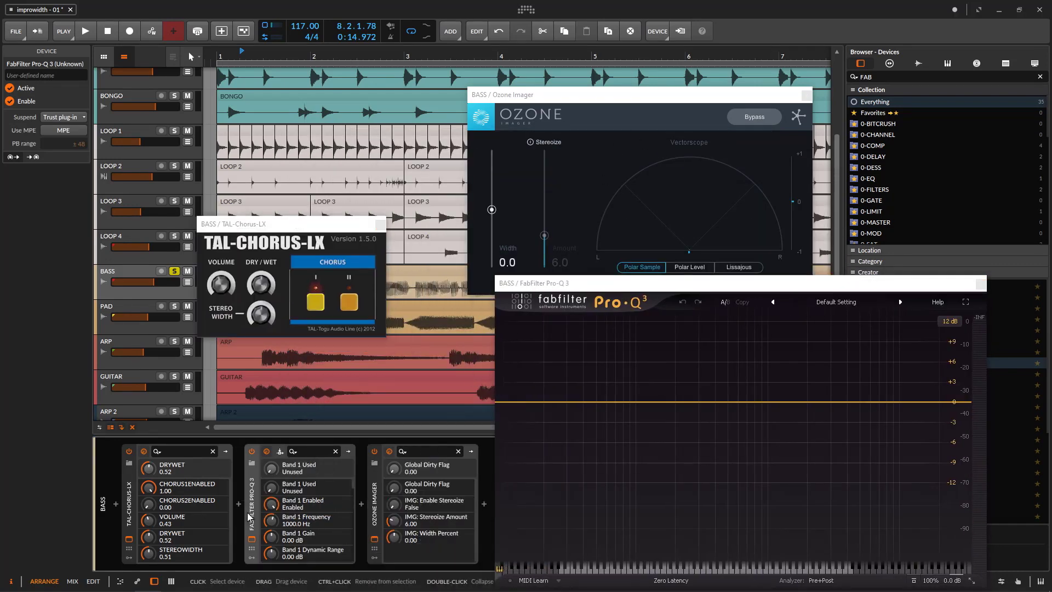
# Play the bass, add a Pro-Q 3 band at about 81 Hz and set its stereo placement to Side
pyautogui.click(85, 33)
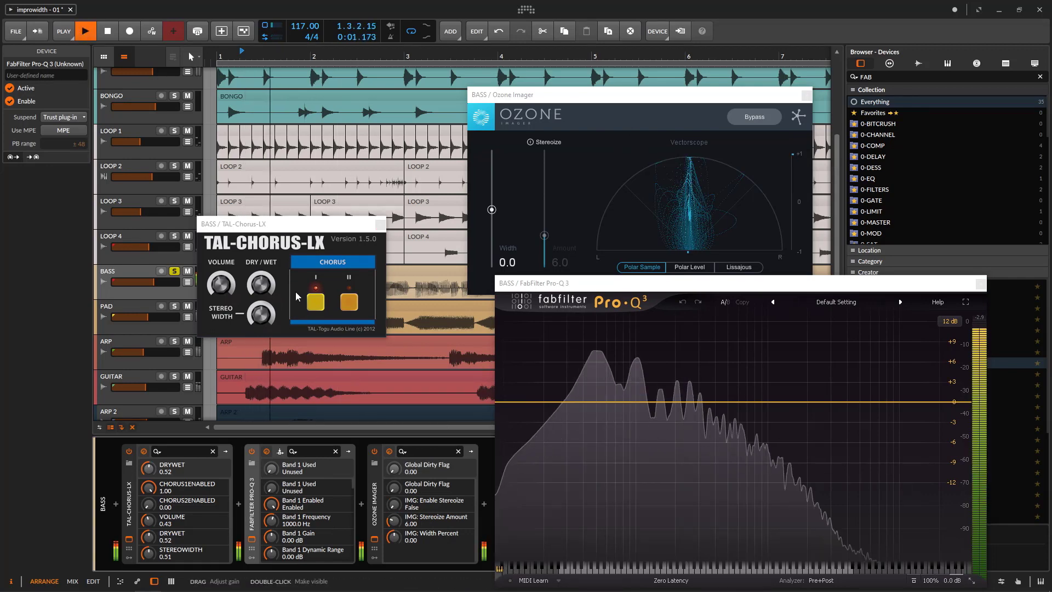
pyautogui.click(264, 316)
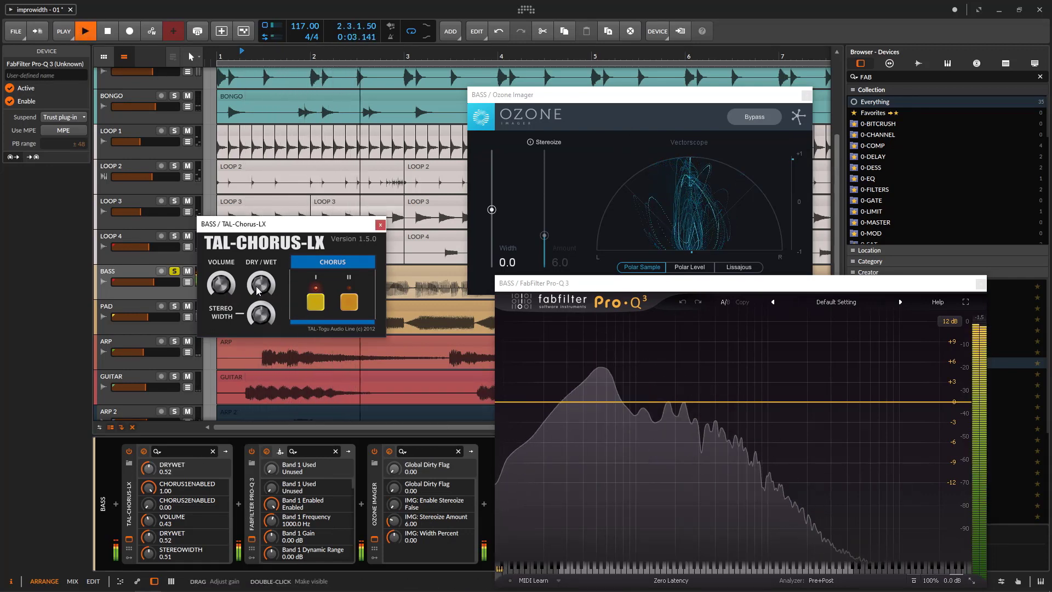
pyautogui.moveTo(735, 289); pyautogui.dragTo(693, 278)
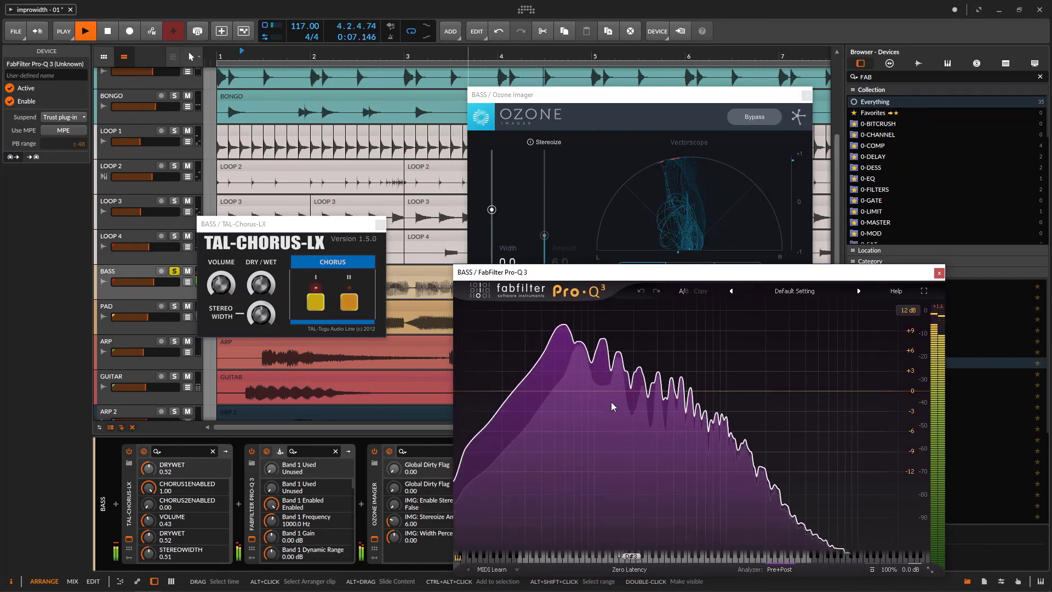
pyautogui.moveTo(750, 426)
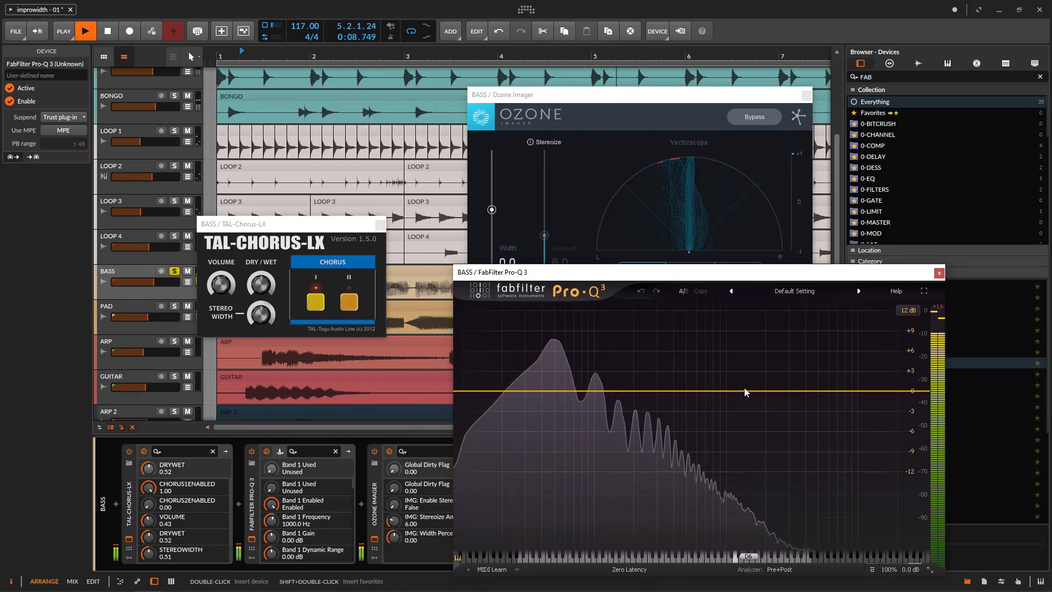
pyautogui.click(582, 391)
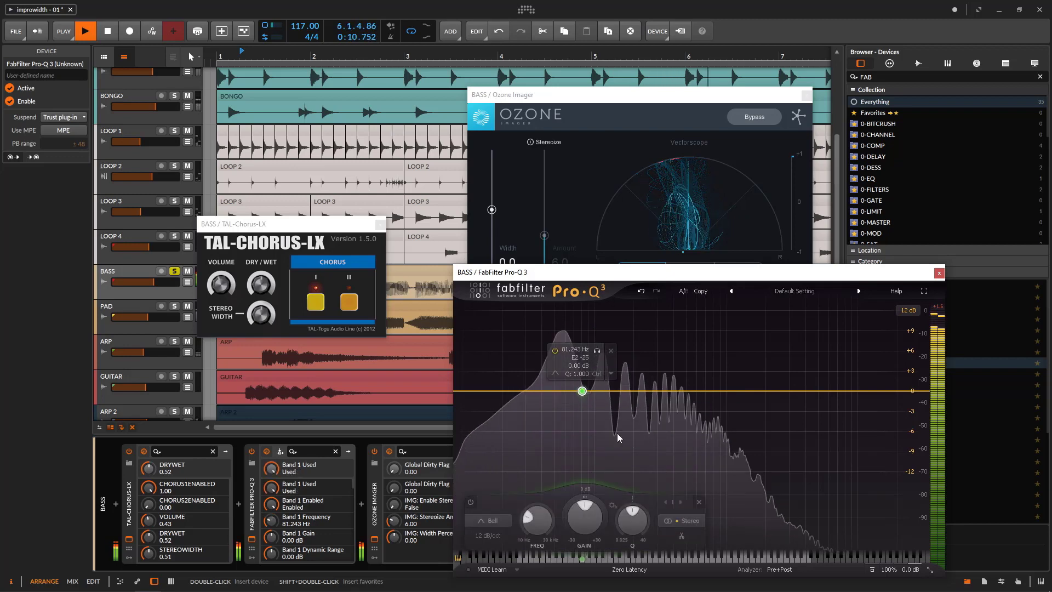
pyautogui.click(682, 521)
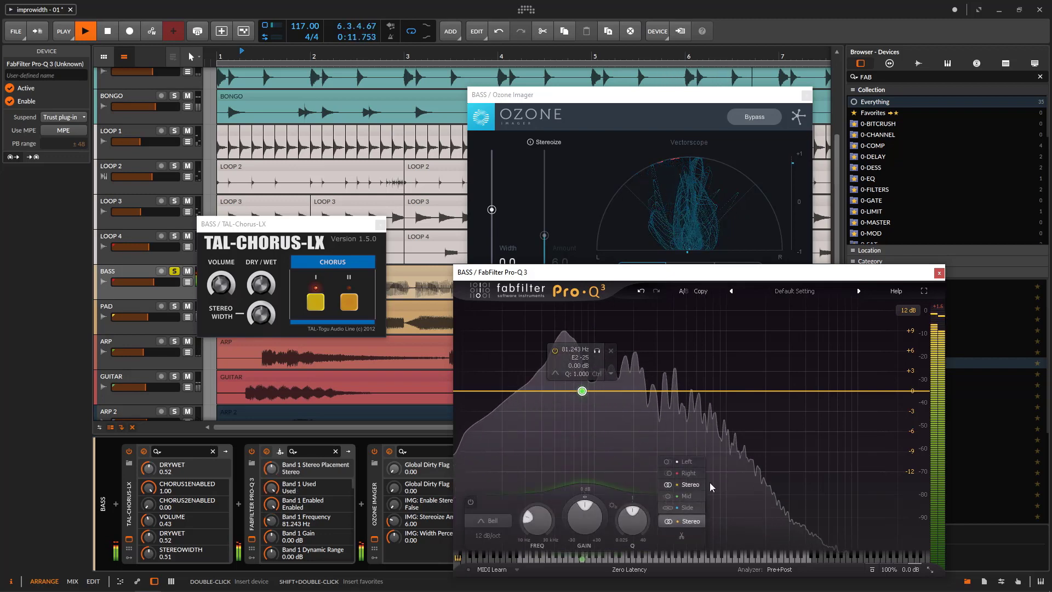
pyautogui.click(687, 508)
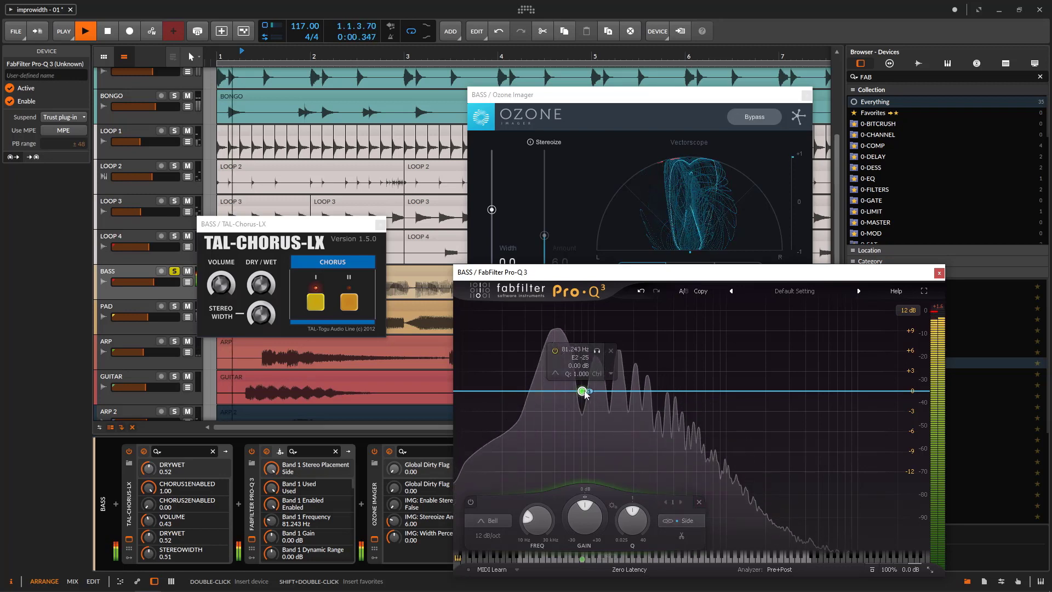
# Change the Side band's shape to Low Cut and move its frequency to about 525 Hz
pyautogui.click(556, 373)
pyautogui.click(582, 383)
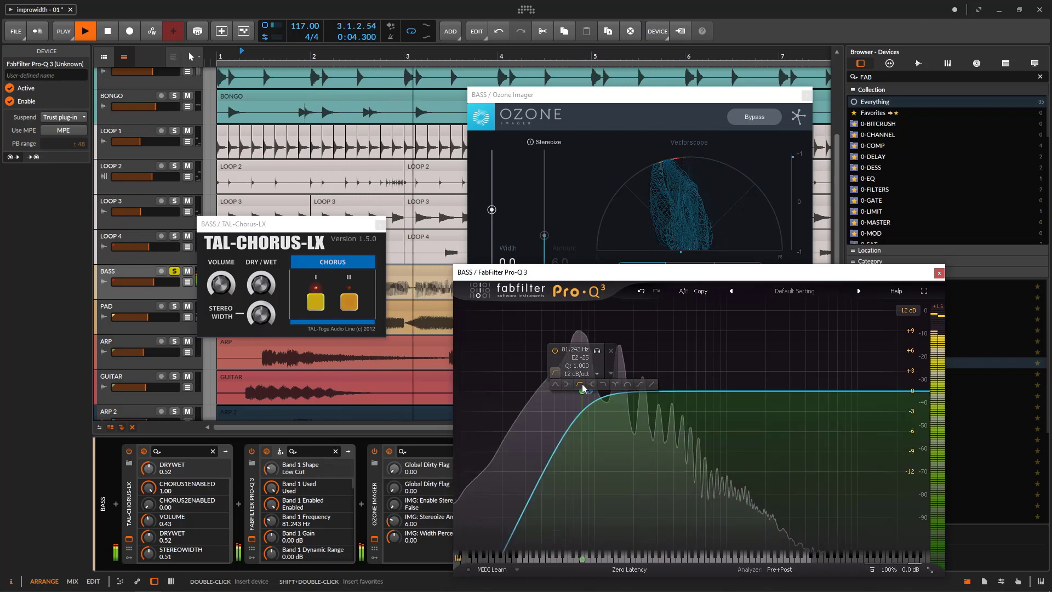
pyautogui.moveTo(582, 390); pyautogui.dragTo(693, 393)
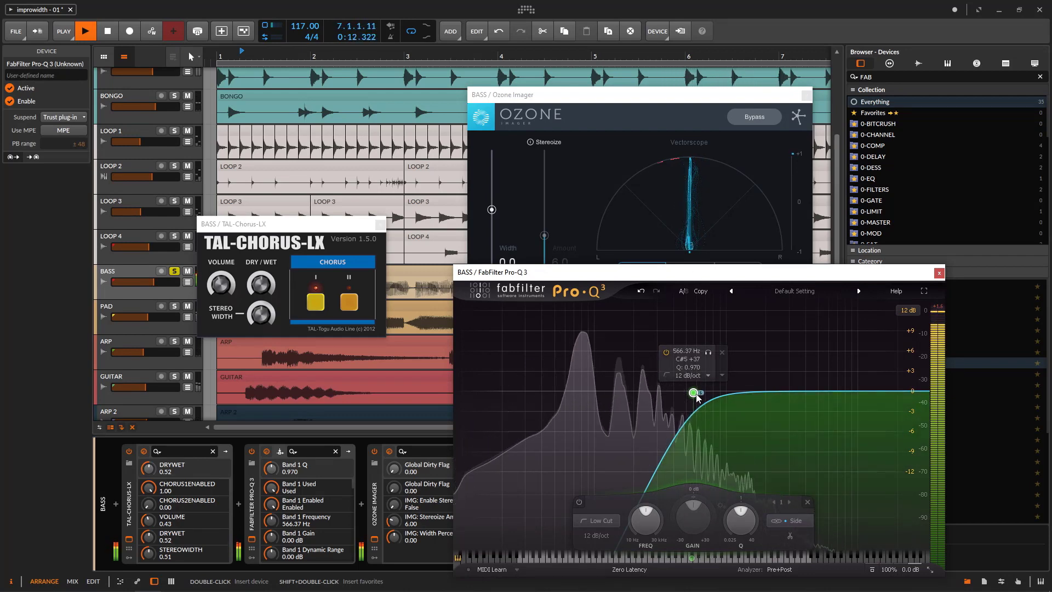
pyautogui.moveTo(693, 393); pyautogui.dragTo(681, 394)
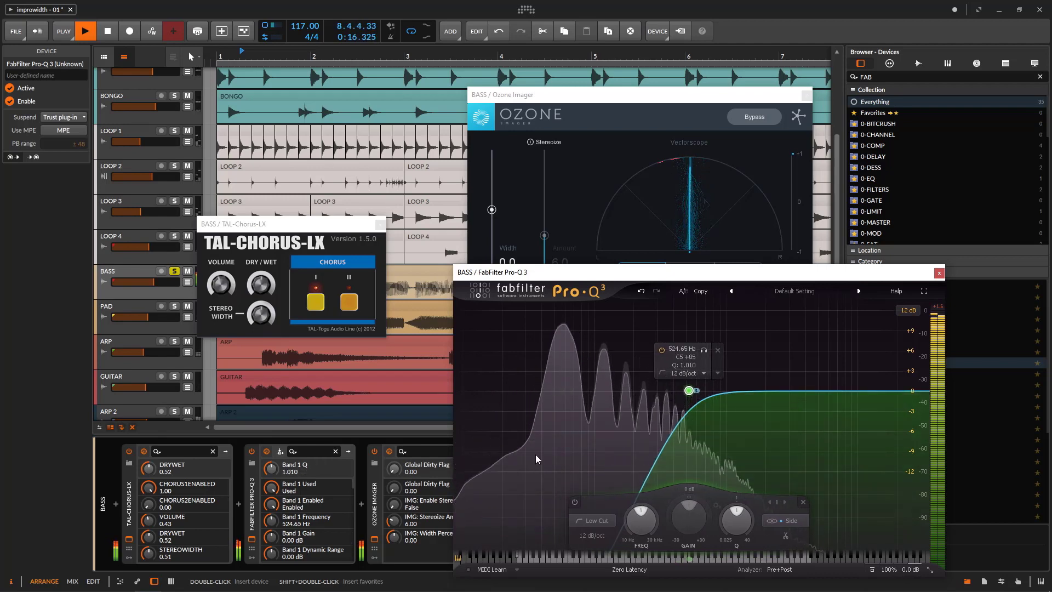
# Compare the bass's stereo image in the Ozone Imager vectorscope with FabFilter Pro-Q 3 bypassed and enabled
pyautogui.click(251, 452)
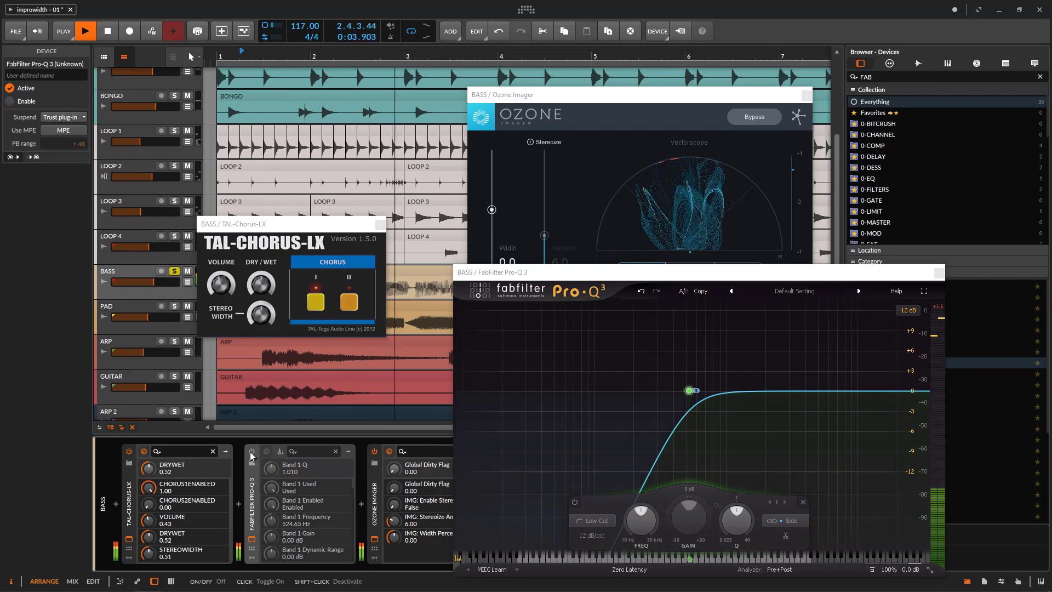
pyautogui.click(251, 453)
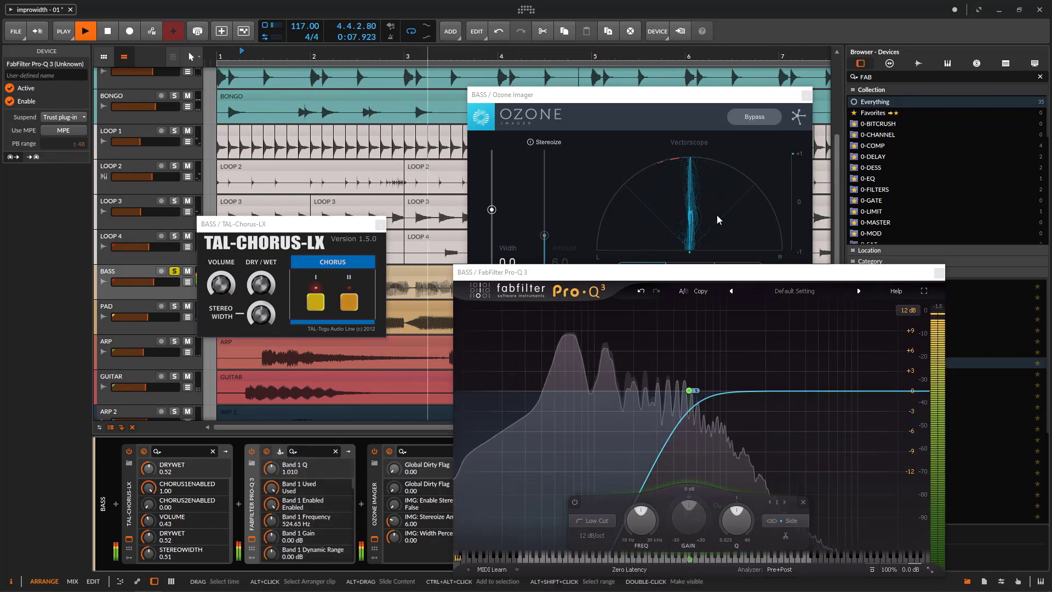
pyautogui.click(251, 453)
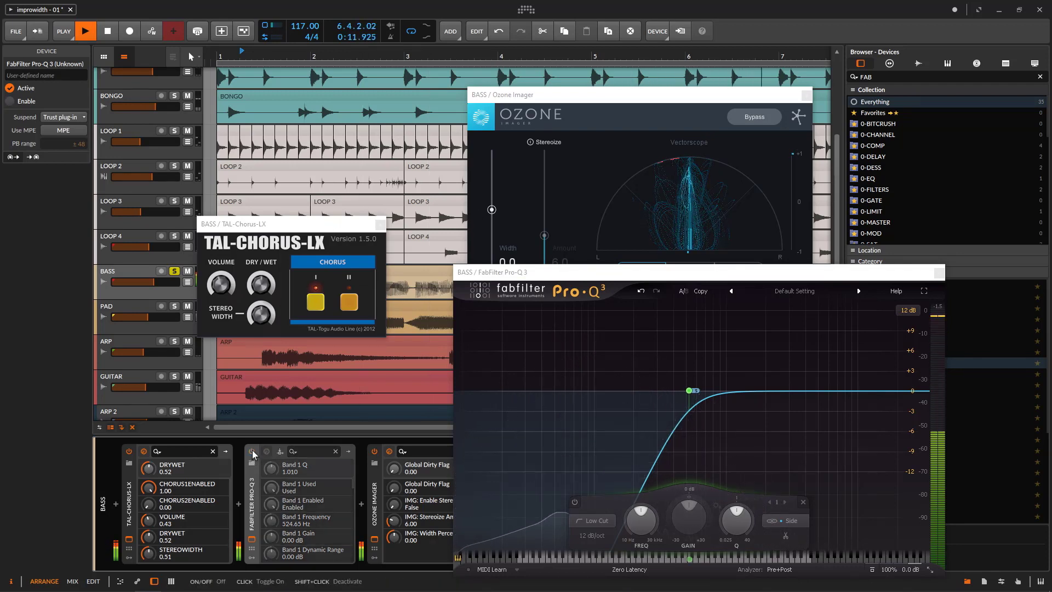
pyautogui.click(252, 452)
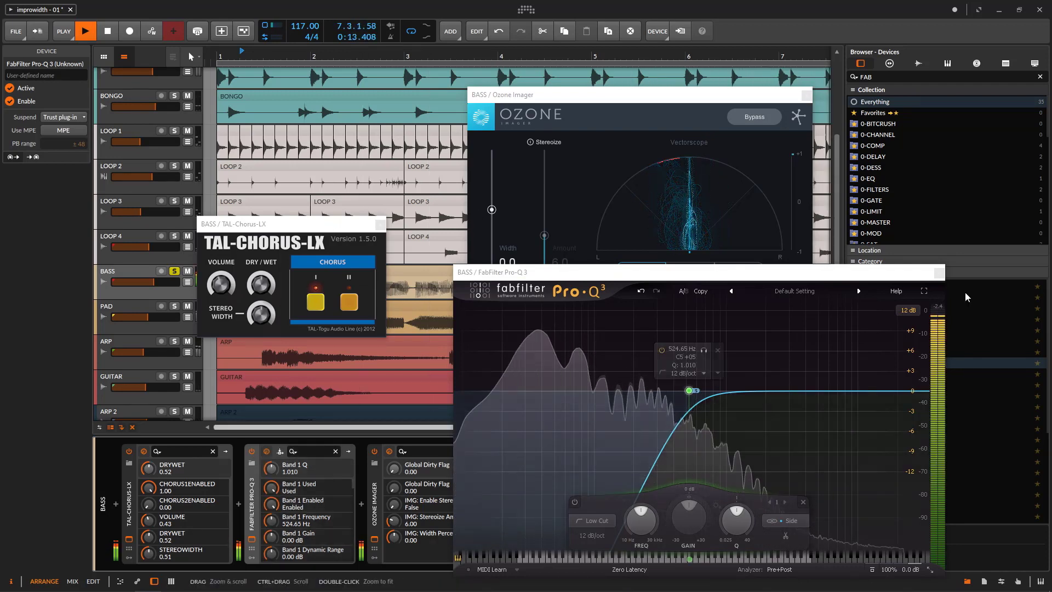
# Close the Pro-Q 3, Ozone Imager and TAL-Chorus-LX windows and turn off solo on the BASS track
pyautogui.click(938, 273)
pyautogui.click(806, 95)
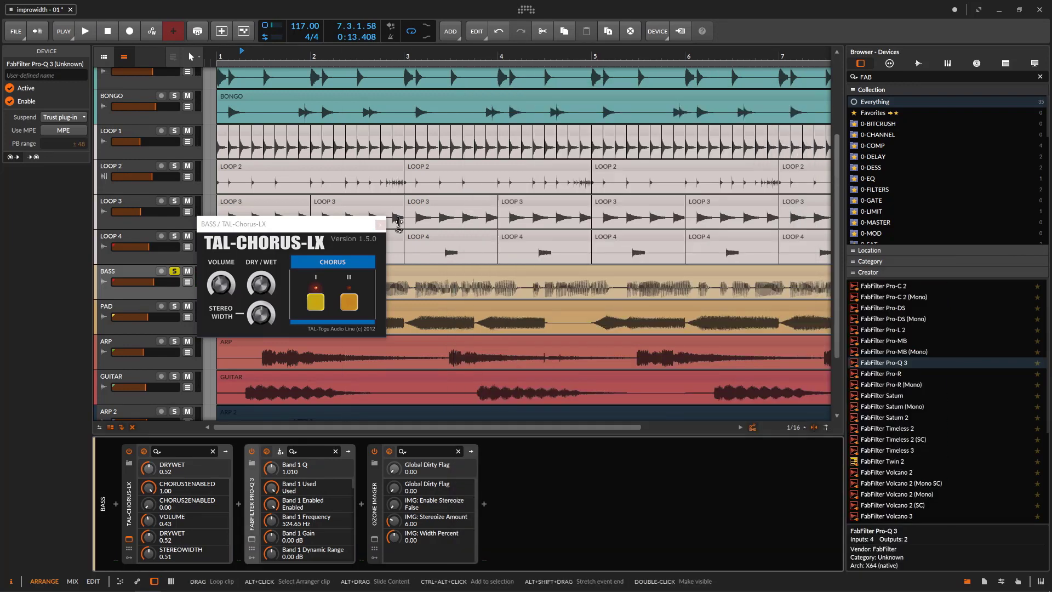
pyautogui.click(379, 225)
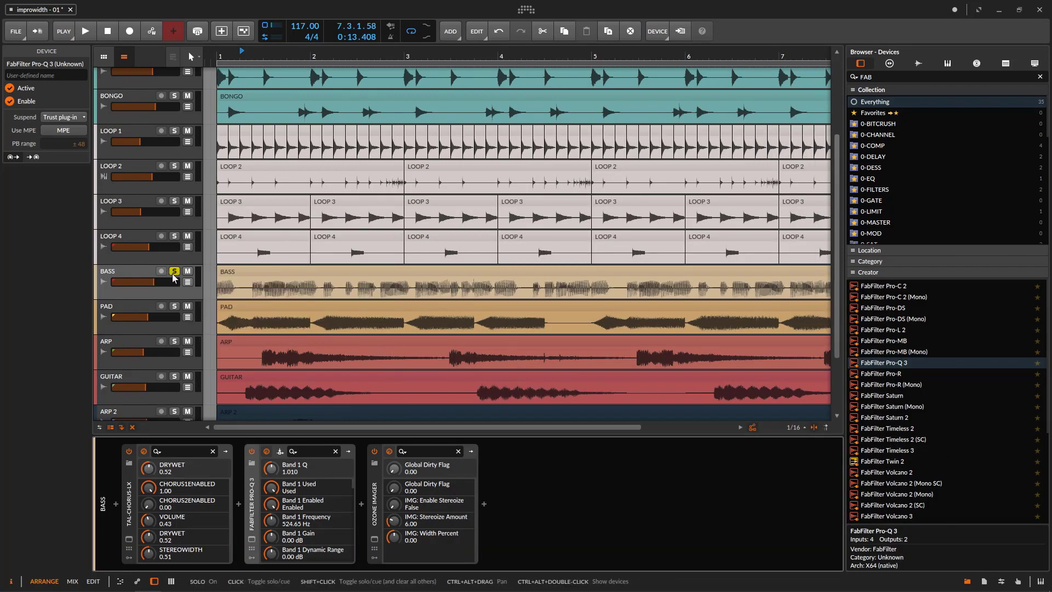
pyautogui.click(140, 277)
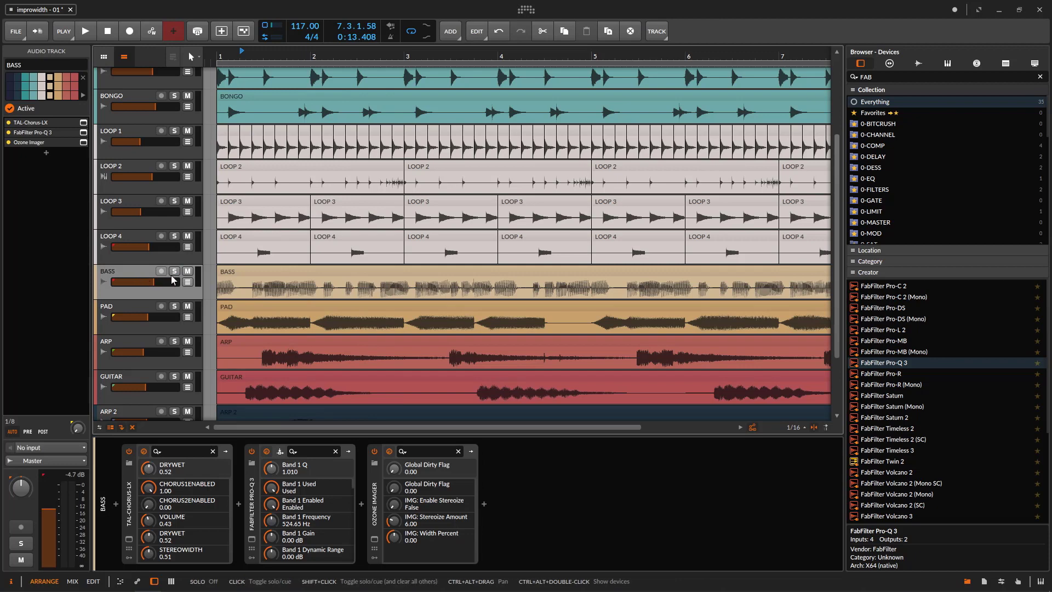
pyautogui.rightClick(132, 273)
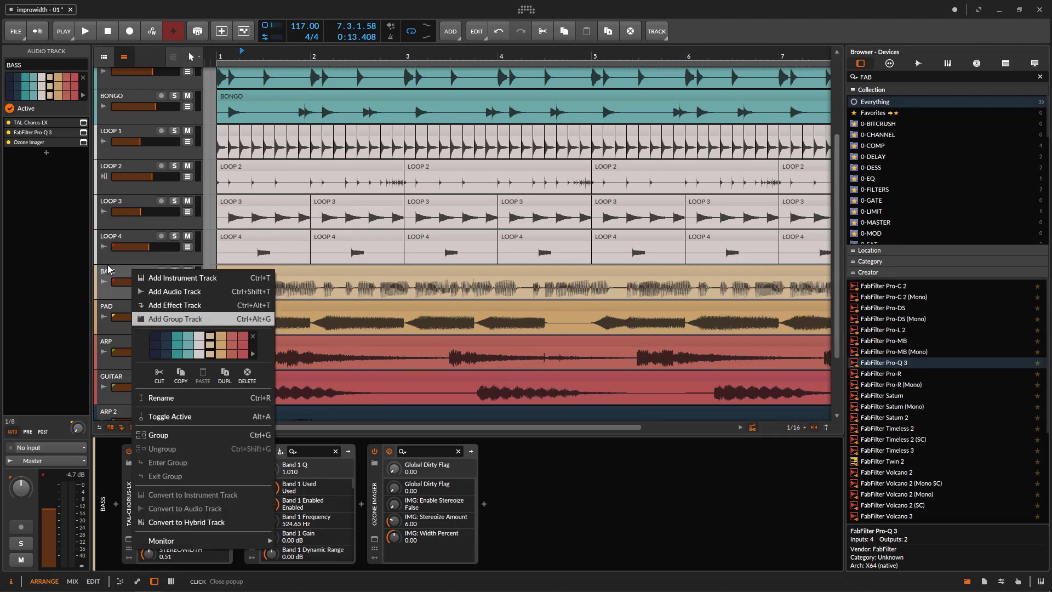
pyautogui.click(174, 269)
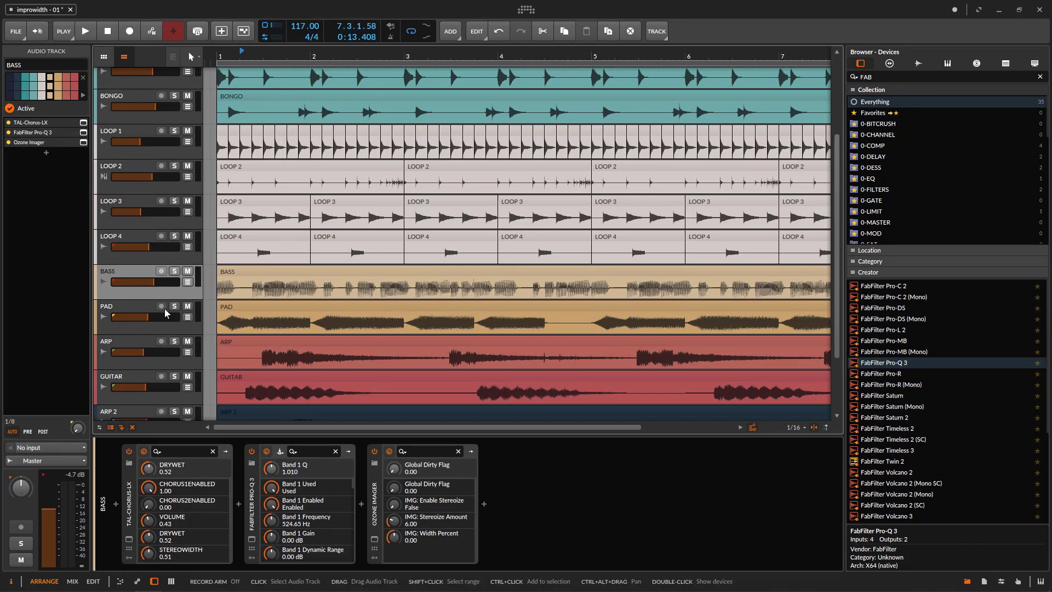
# Set the bass Pro-Q 3 low-cut band's placement to Stereo and its frequency to about 706 Hz, and bypass the plug-in
pyautogui.click(252, 539)
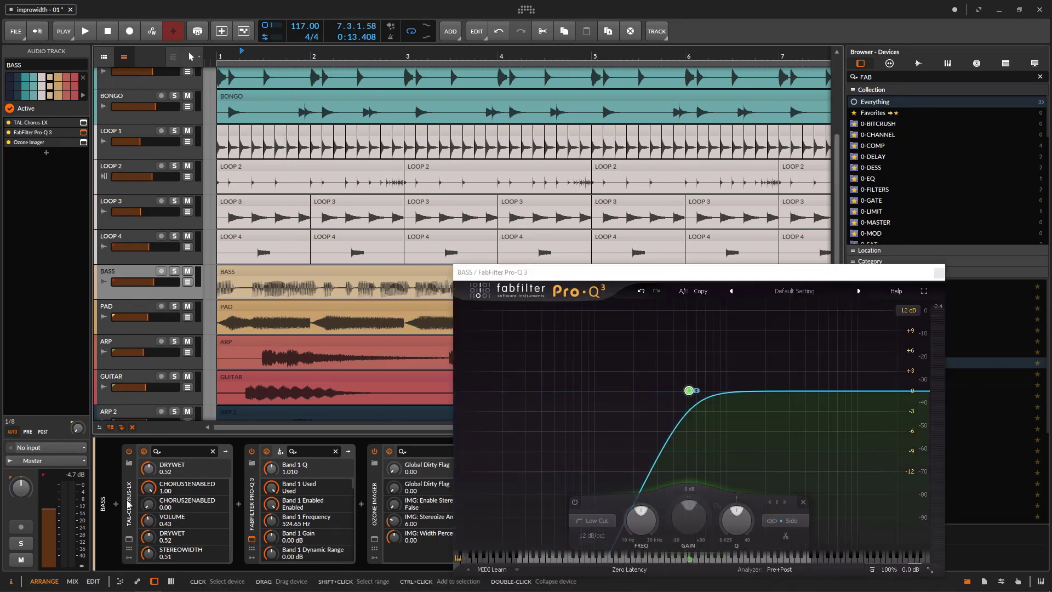
pyautogui.moveTo(689, 386)
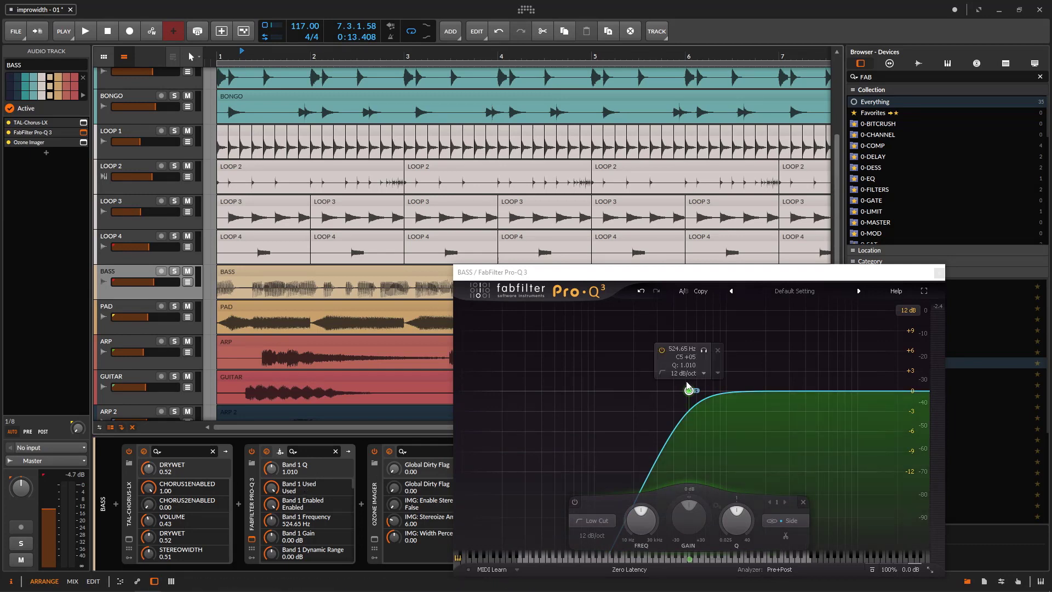
pyautogui.moveTo(692, 395); pyautogui.dragTo(646, 398)
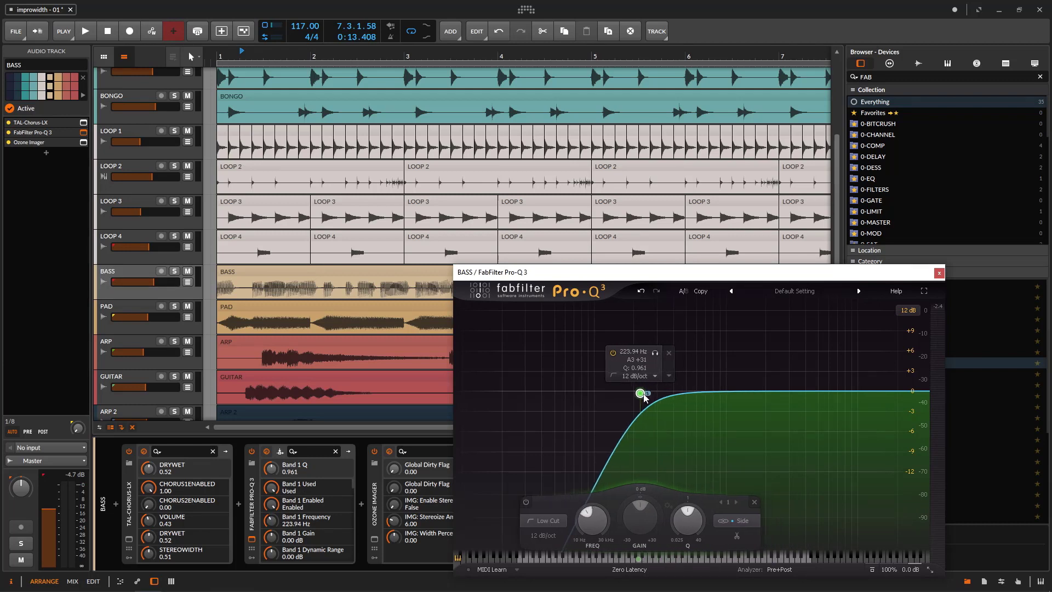
pyautogui.click(745, 483)
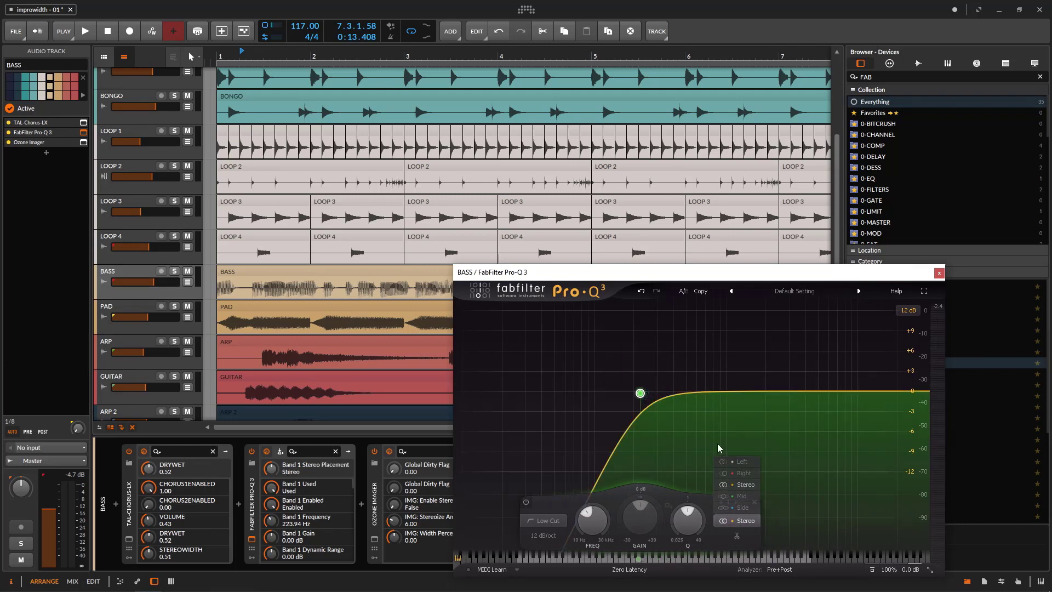
pyautogui.moveTo(640, 393); pyautogui.dragTo(701, 393)
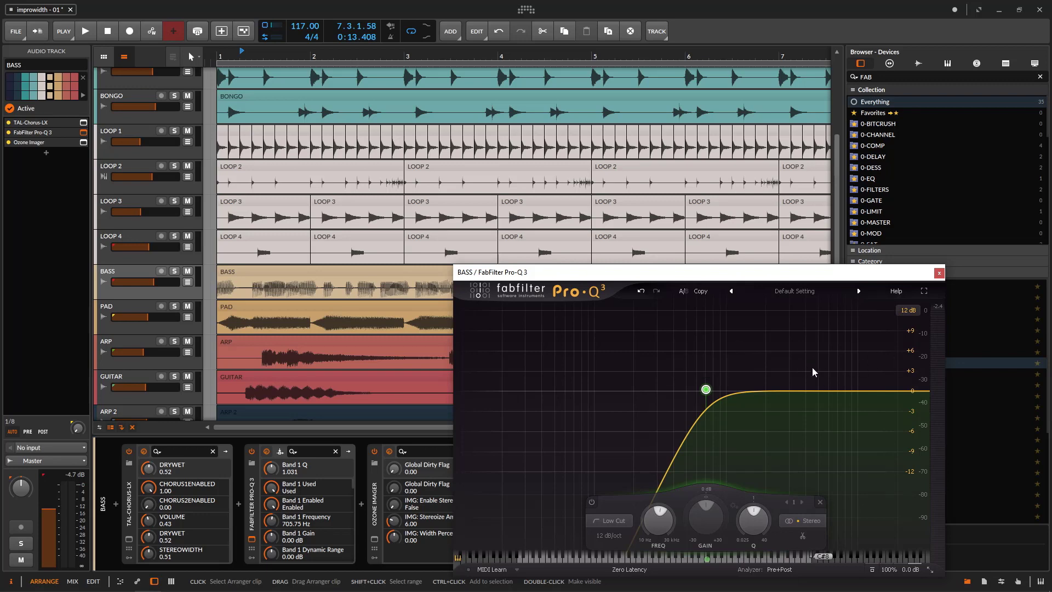
pyautogui.click(939, 273)
pyautogui.click(252, 450)
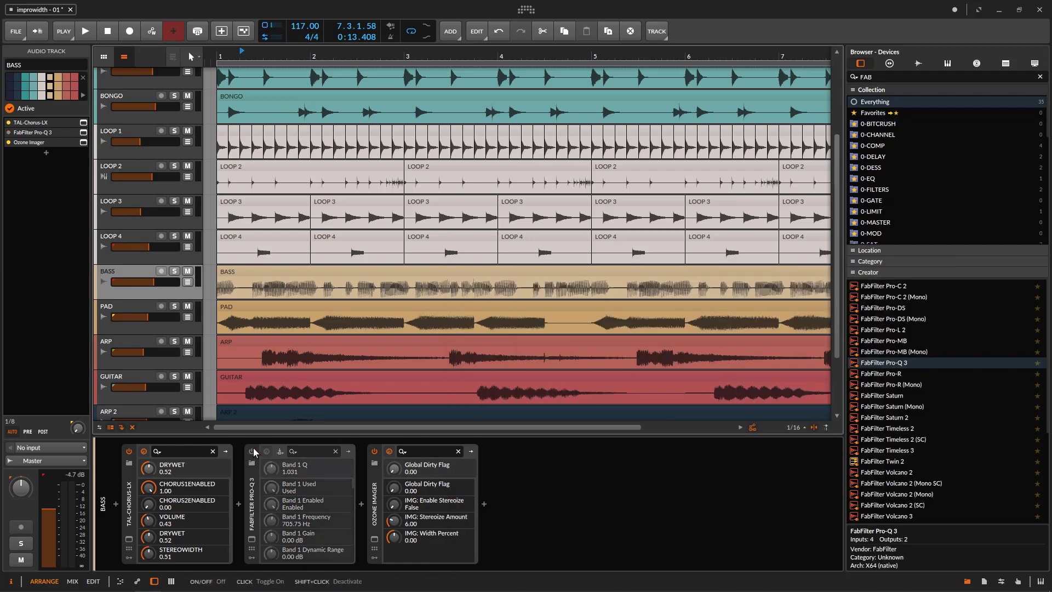
# Play the full mix with the browser hidden and compare the bass with TAL-Chorus-LX off and on
pyautogui.click(276, 57)
pyautogui.press('space')
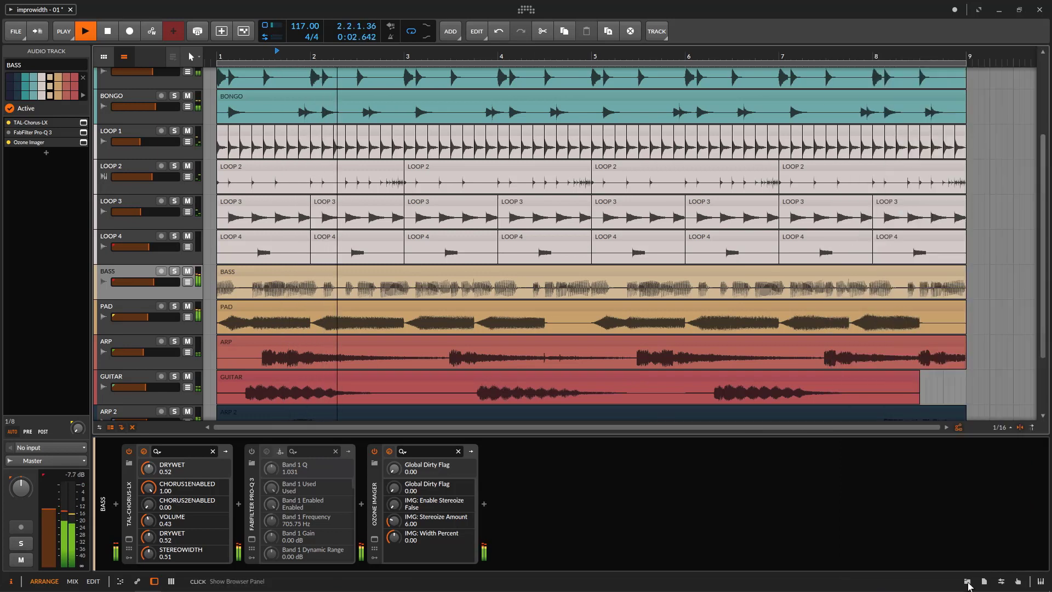
pyautogui.press('b')
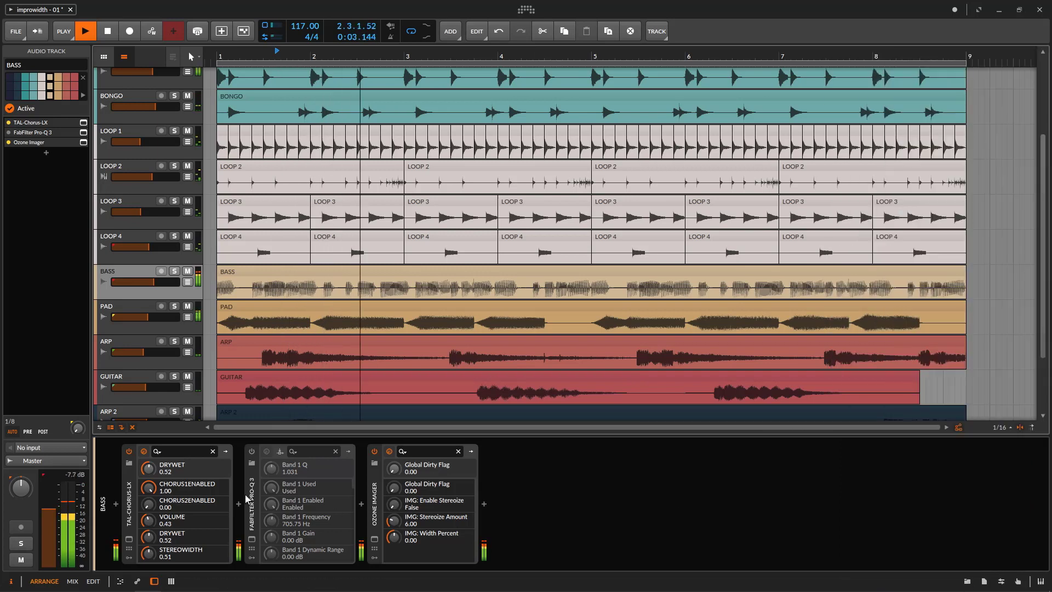
pyautogui.click(129, 451)
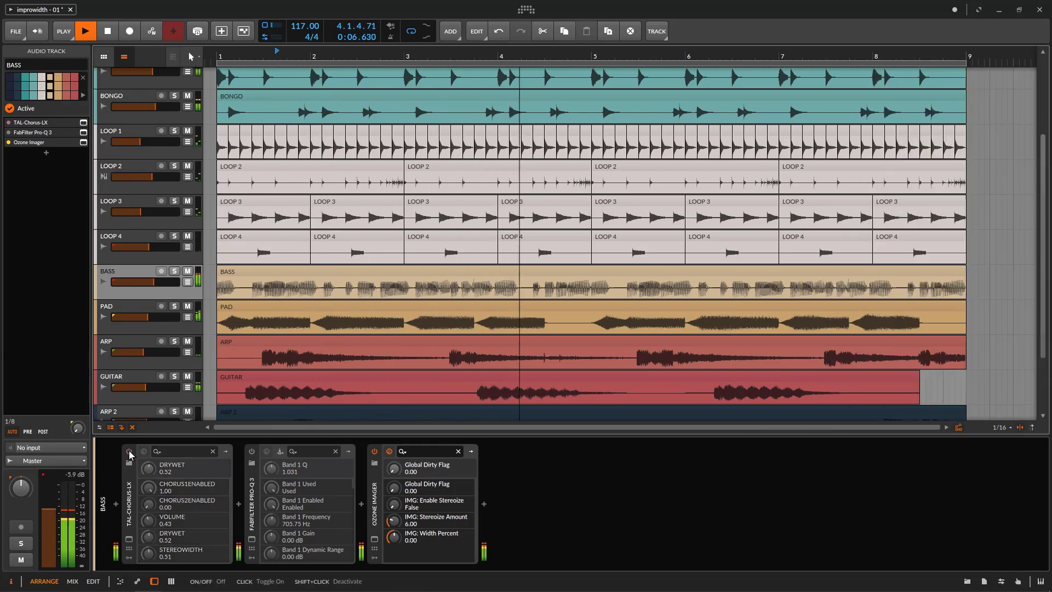
pyautogui.click(130, 451)
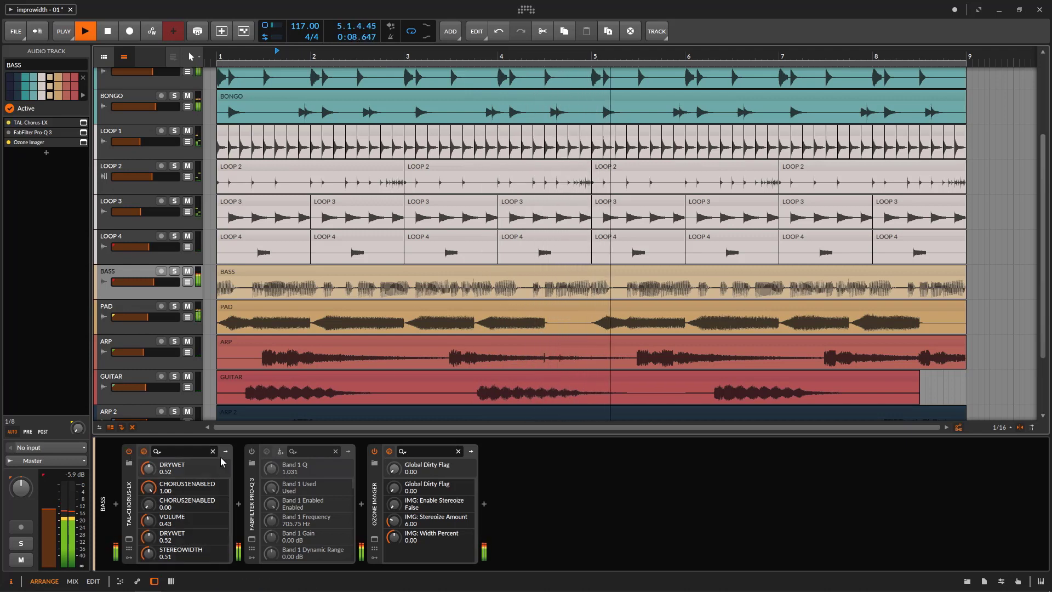
# Reduce the bass TAL-Chorus-LX to 0.37 dry/wet and 0.18 stereo width while watching the Ozone Imager vectorscope
pyautogui.click(129, 538)
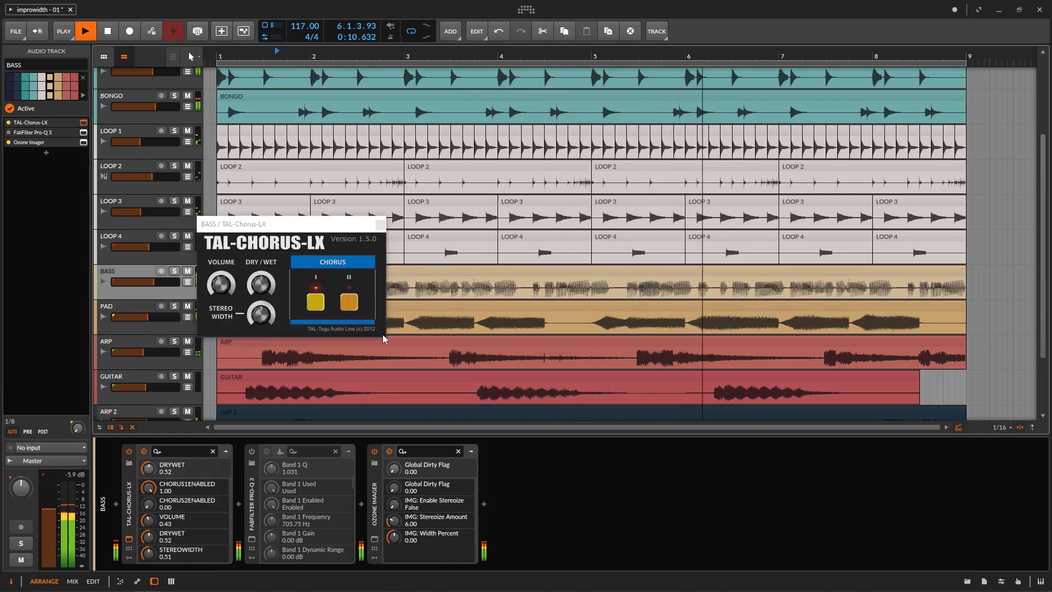
pyautogui.moveTo(270, 310); pyautogui.dragTo(259, 328)
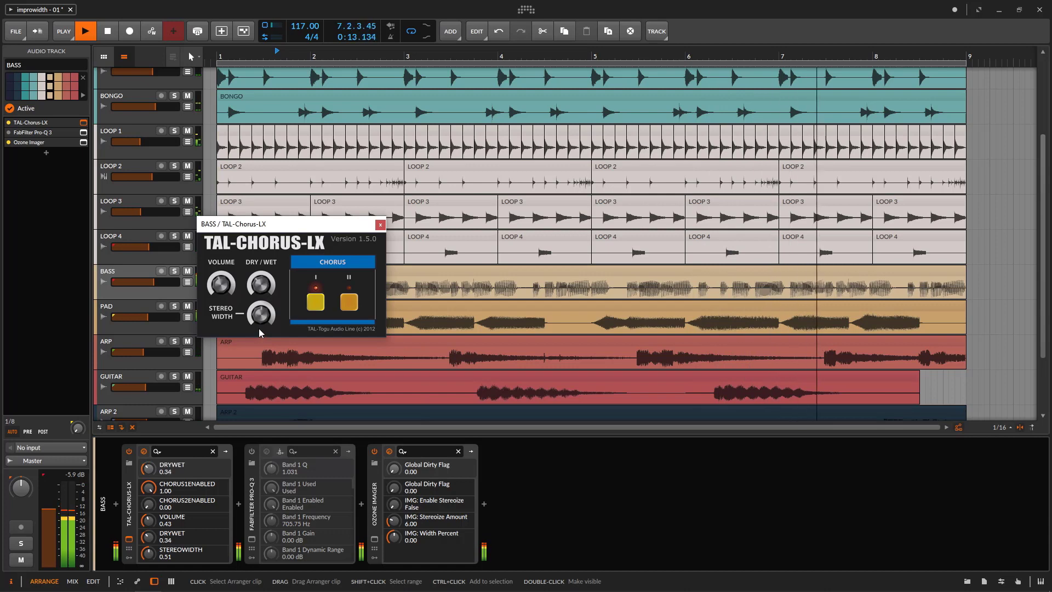
pyautogui.click(375, 539)
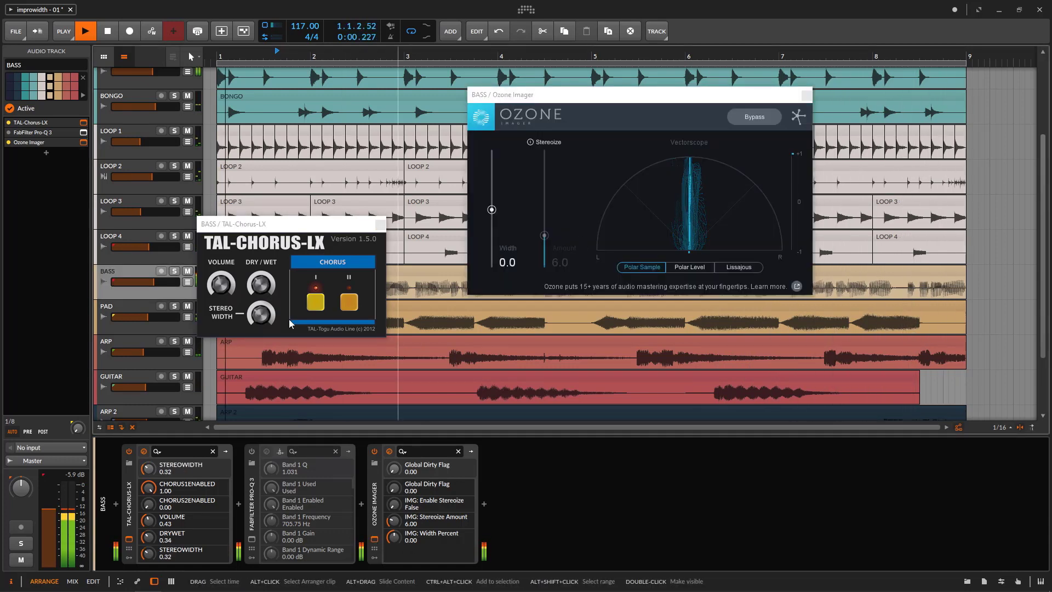
pyautogui.moveTo(261, 321); pyautogui.dragTo(267, 352)
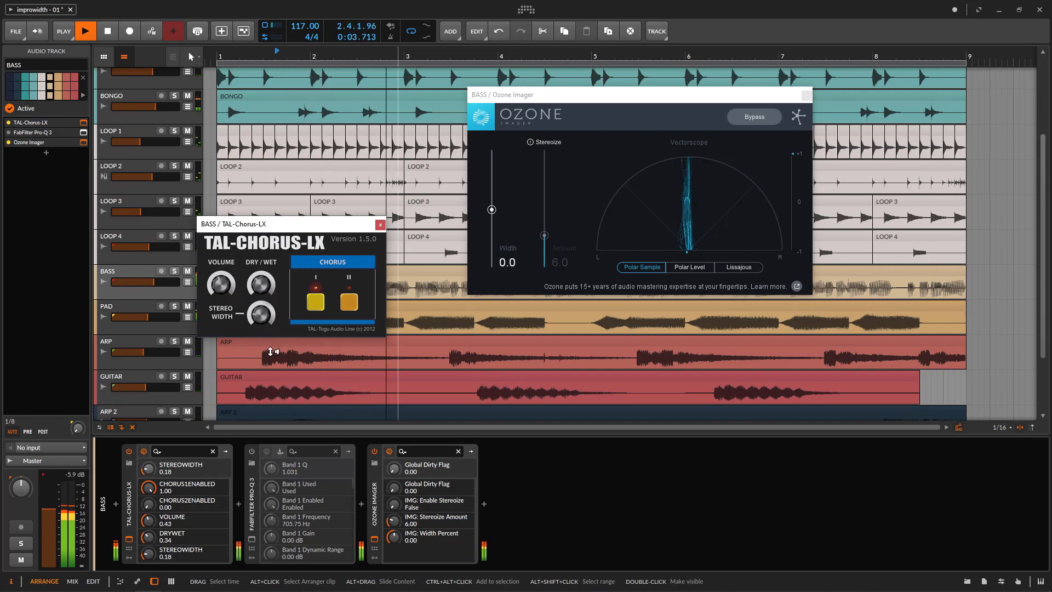
pyautogui.click(267, 290)
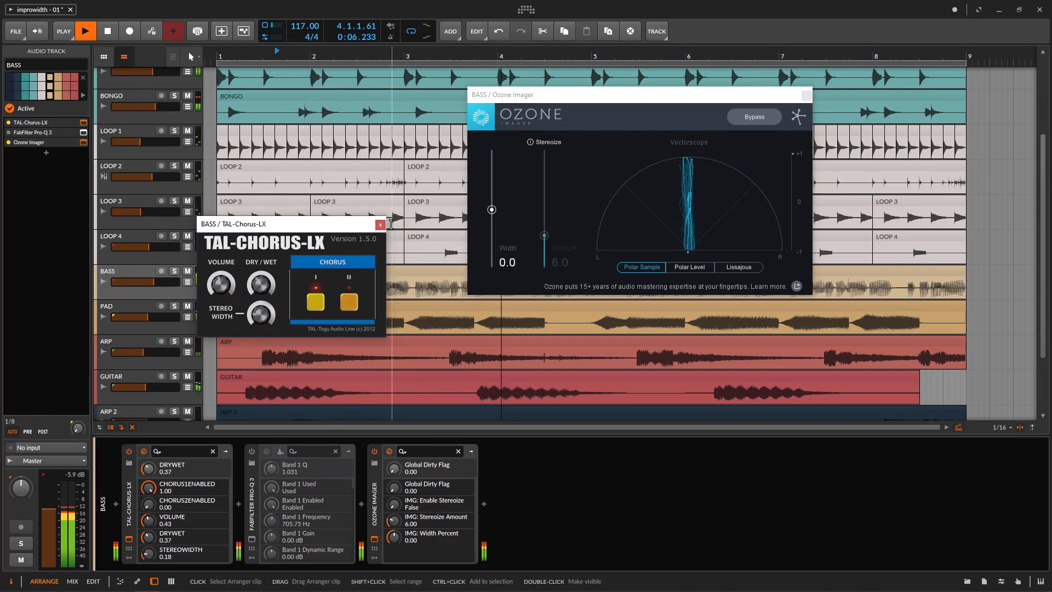
pyautogui.click(381, 225)
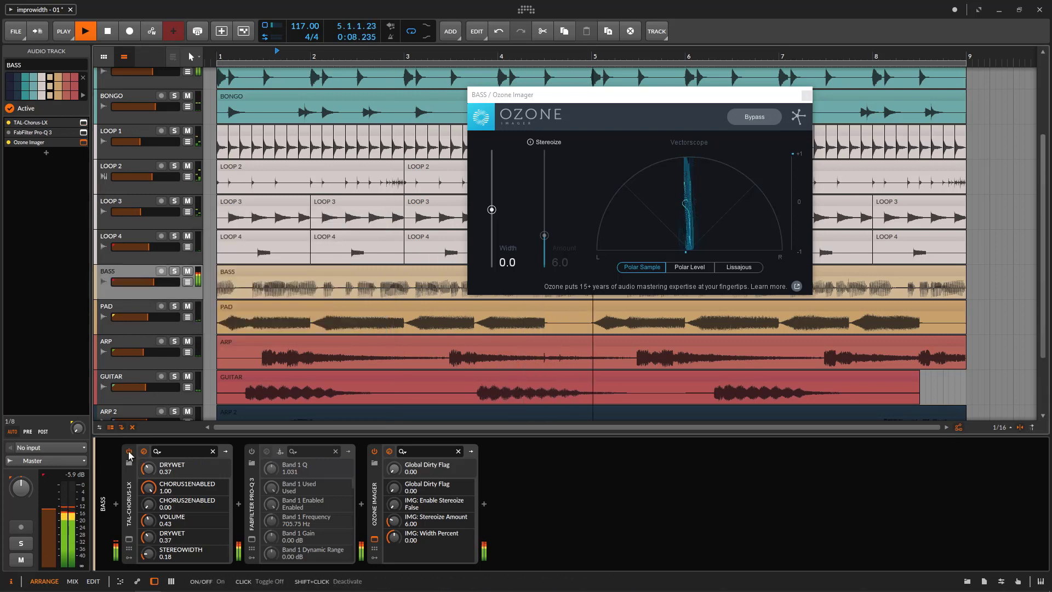
# Compare the bass with and without TAL-Chorus-LX, and set the chorus volume to 0.49 and the BASS track level to -6.6 dB
pyautogui.click(130, 453)
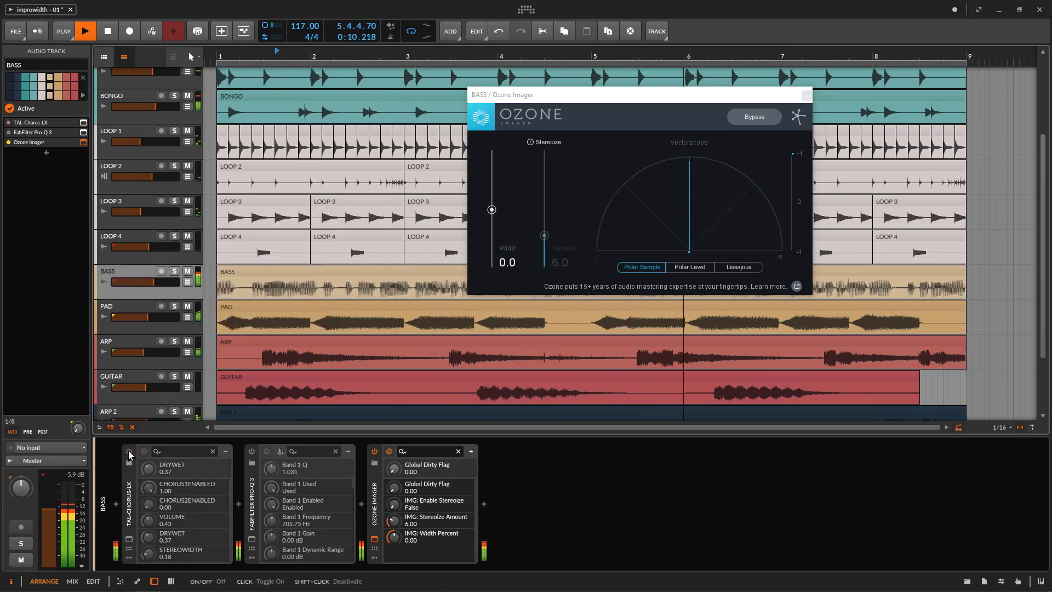
pyautogui.click(130, 452)
pyautogui.click(130, 540)
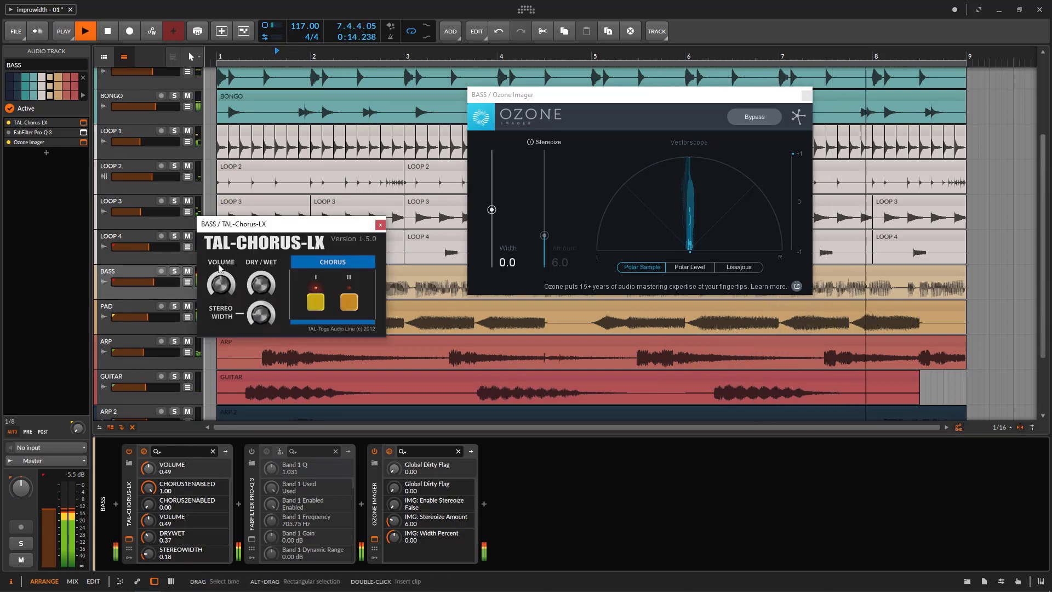
pyautogui.click(382, 226)
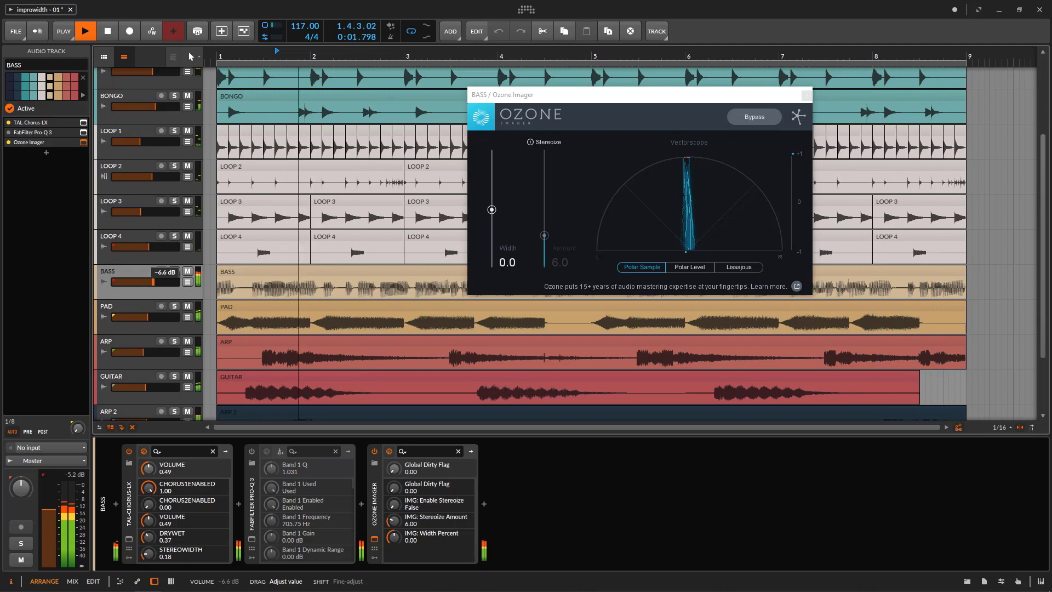
pyautogui.press('space')
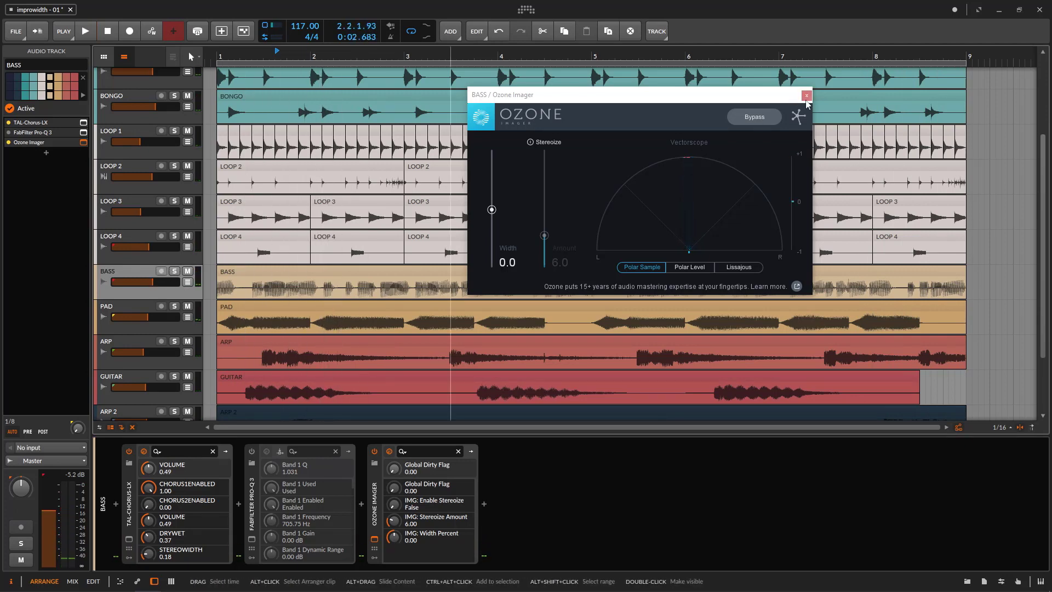
pyautogui.click(807, 96)
# Solo the PAD and ARP tracks and play them from within the first bar
pyautogui.click(137, 308)
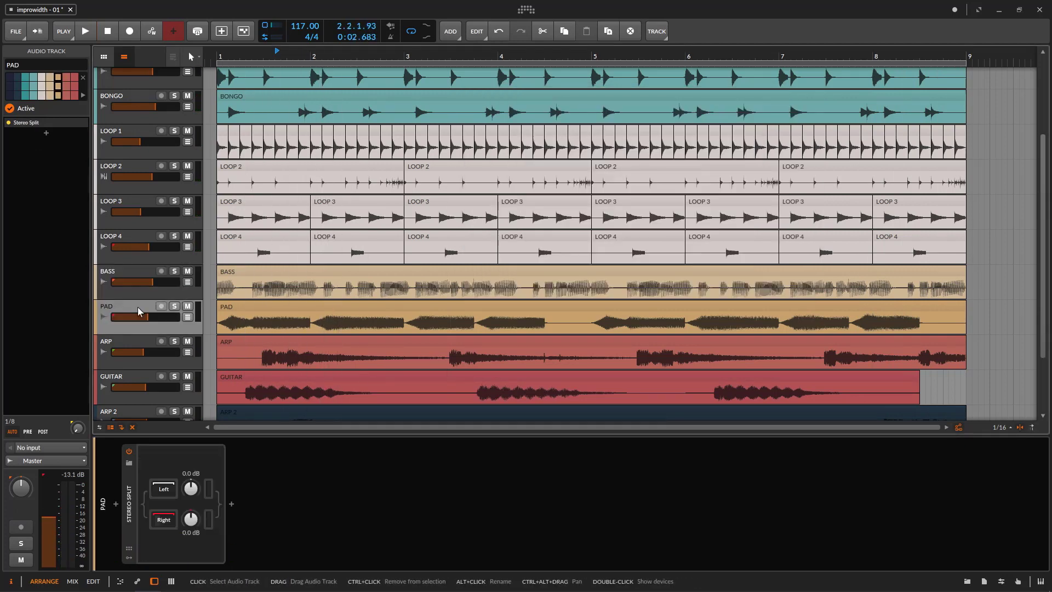
pyautogui.scroll(-3, 315, 235)
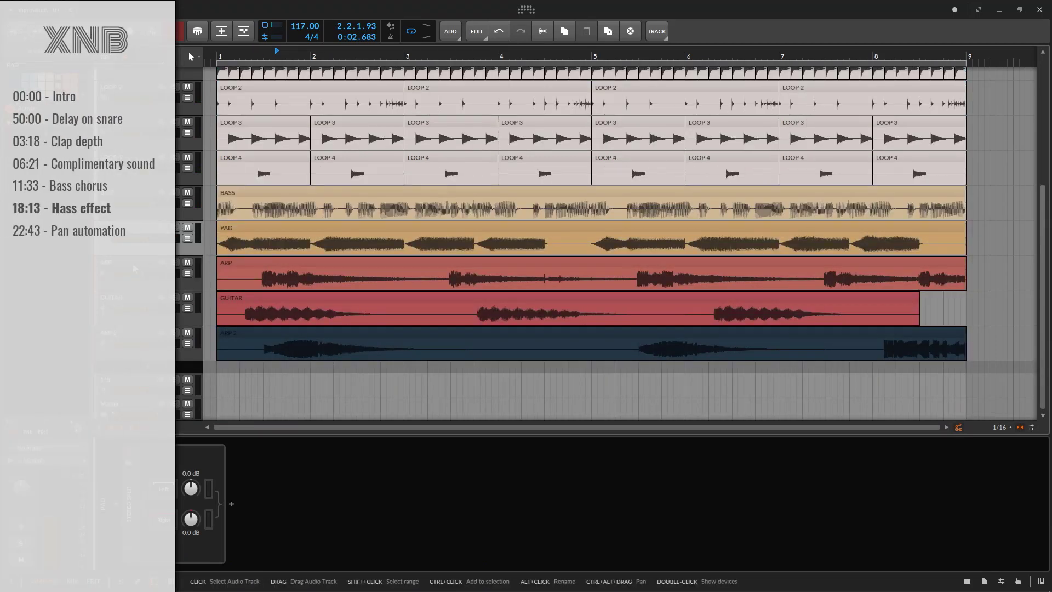
pyautogui.click(155, 264)
pyautogui.click(176, 229)
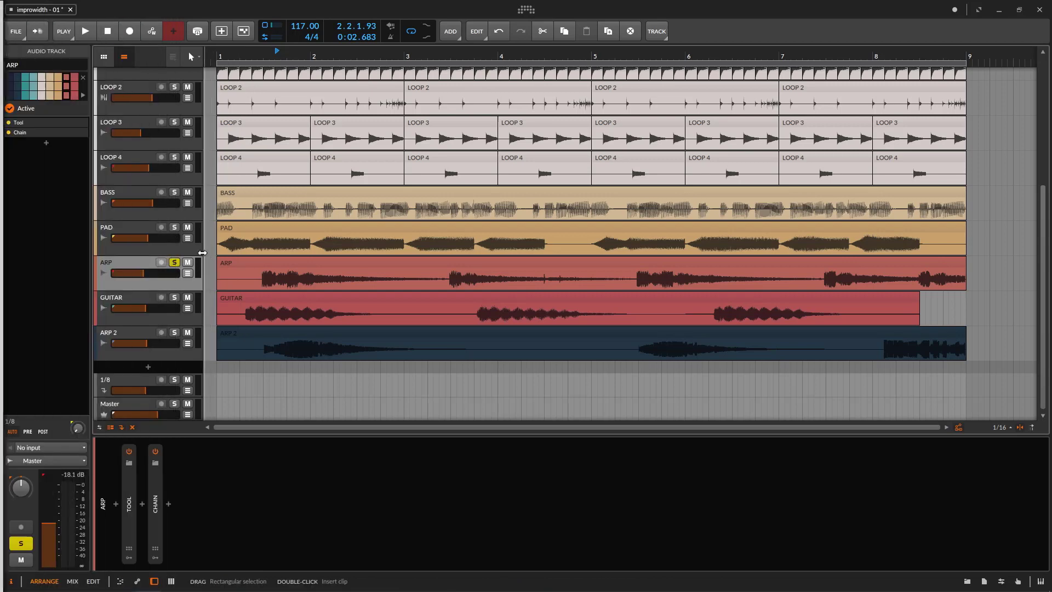
pyautogui.click(263, 55)
pyautogui.press('space')
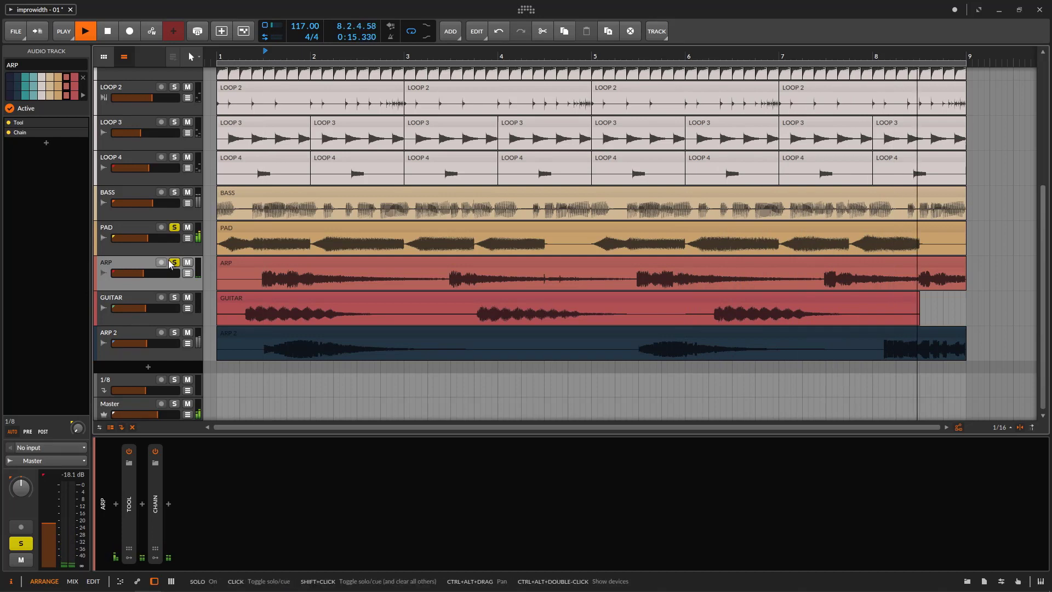
# Compare the sound with PAD's Stereo Split and ARP's Chain bypassed and re-enabled, checking ARP's Tool device settings
pyautogui.click(151, 245)
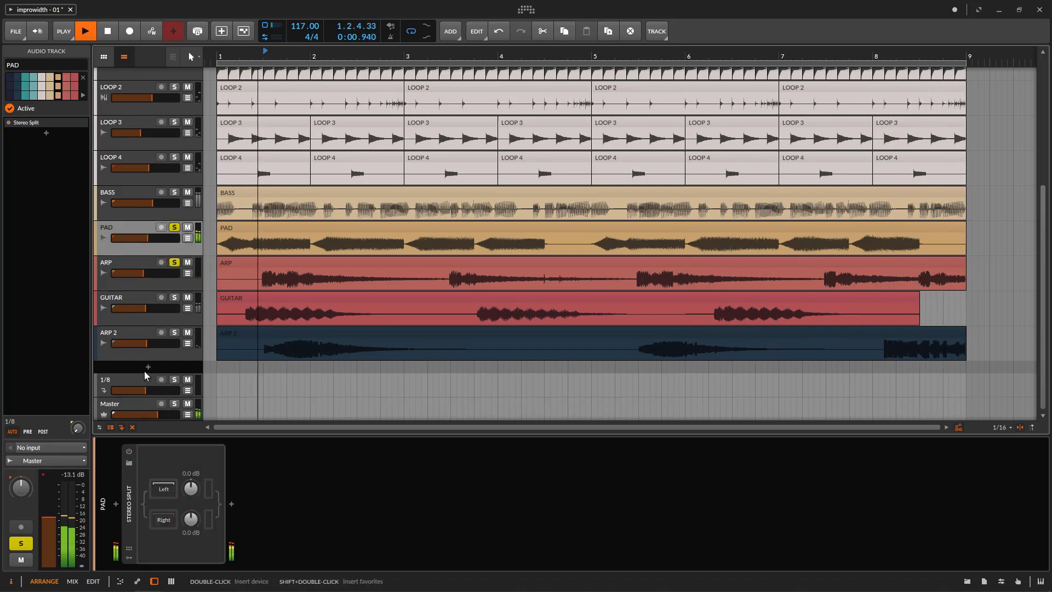
pyautogui.click(130, 265)
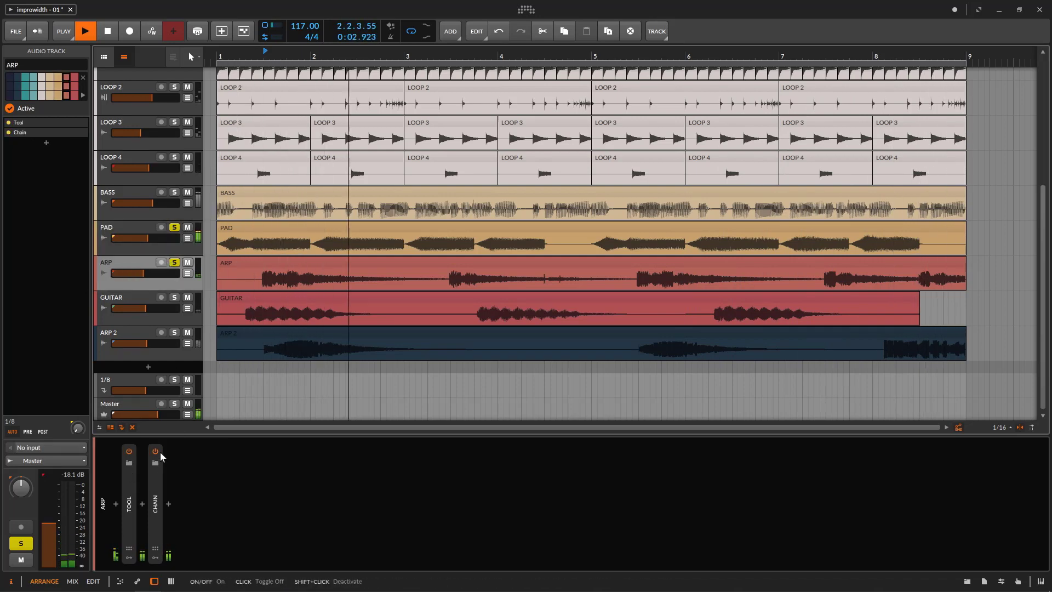
pyautogui.click(129, 481)
pyautogui.click(156, 456)
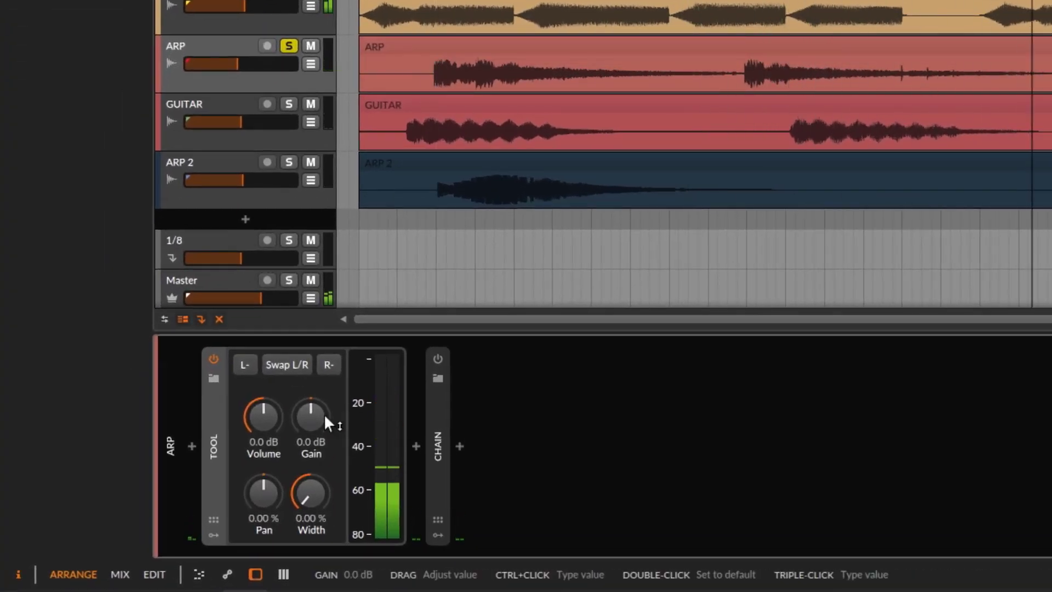
pyautogui.doubleClick(213, 410)
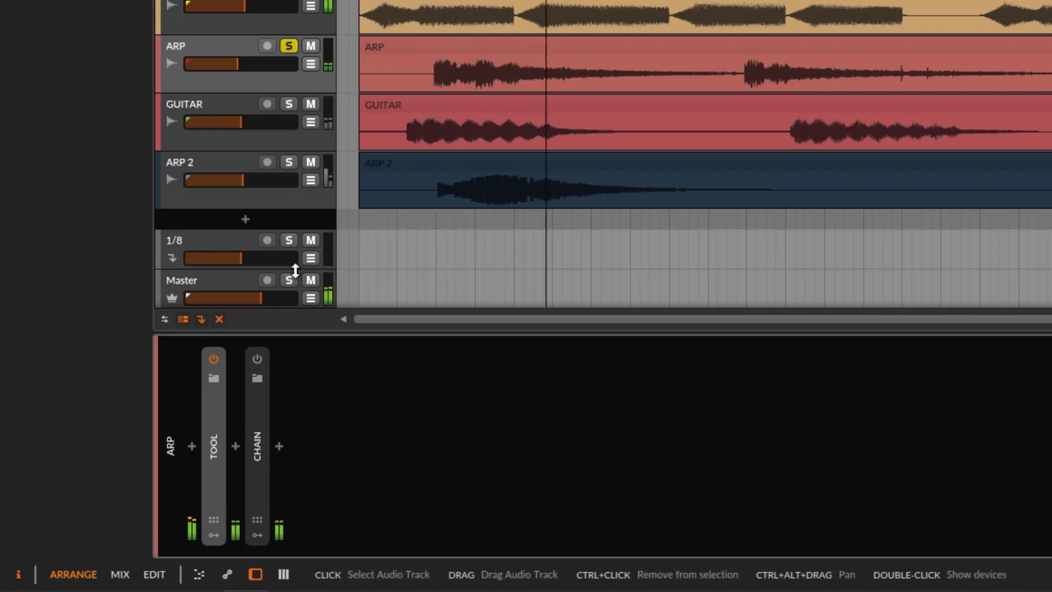
pyautogui.click(255, 25)
pyautogui.click(214, 360)
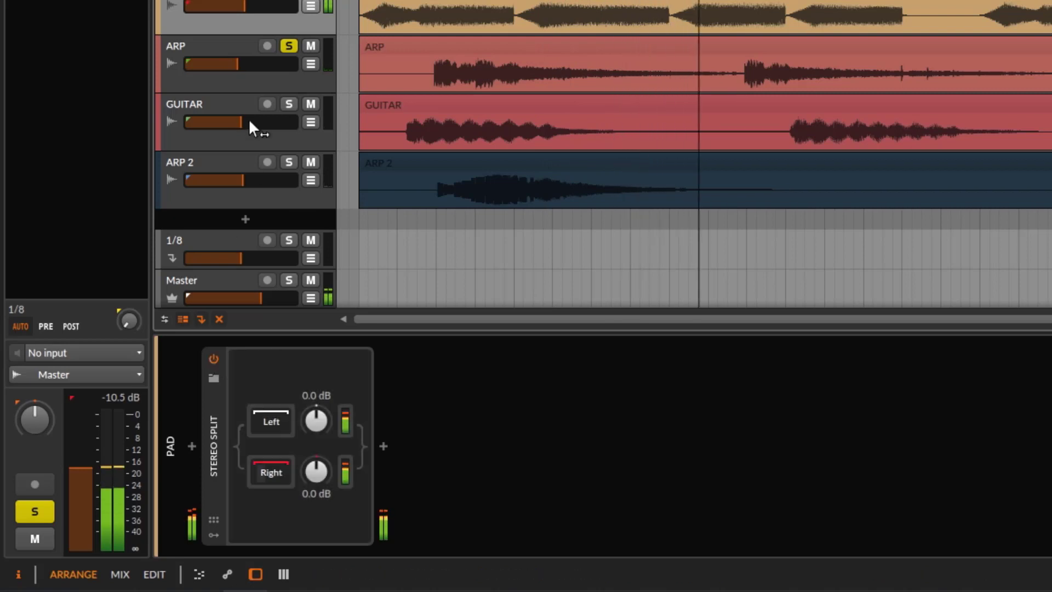
pyautogui.click(251, 86)
pyautogui.click(257, 358)
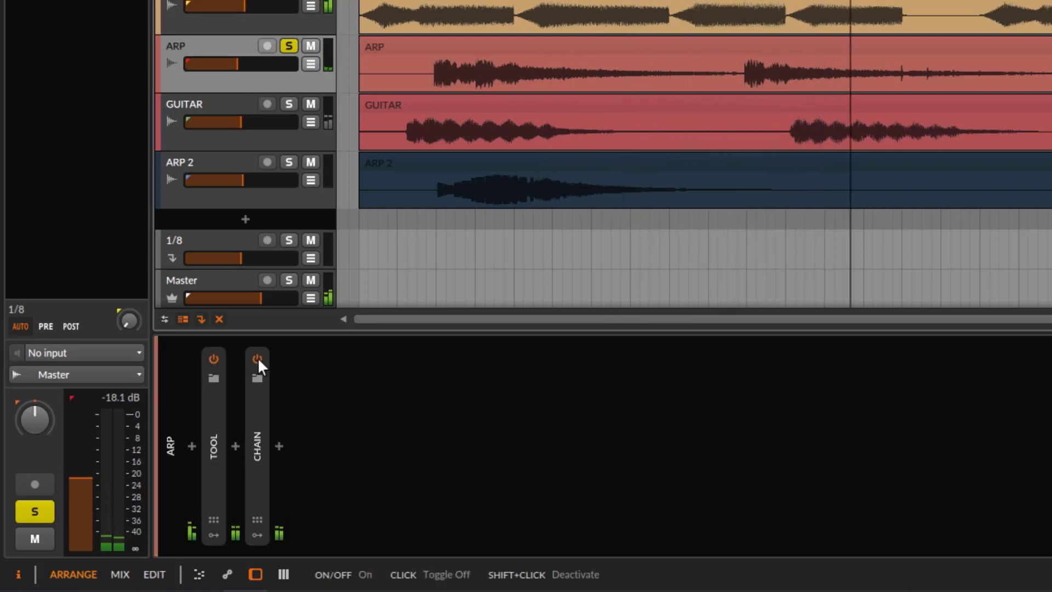
# Stop playback and show the Delay-1 device in the Right chain of PAD's Stereo Split
pyautogui.click(241, 28)
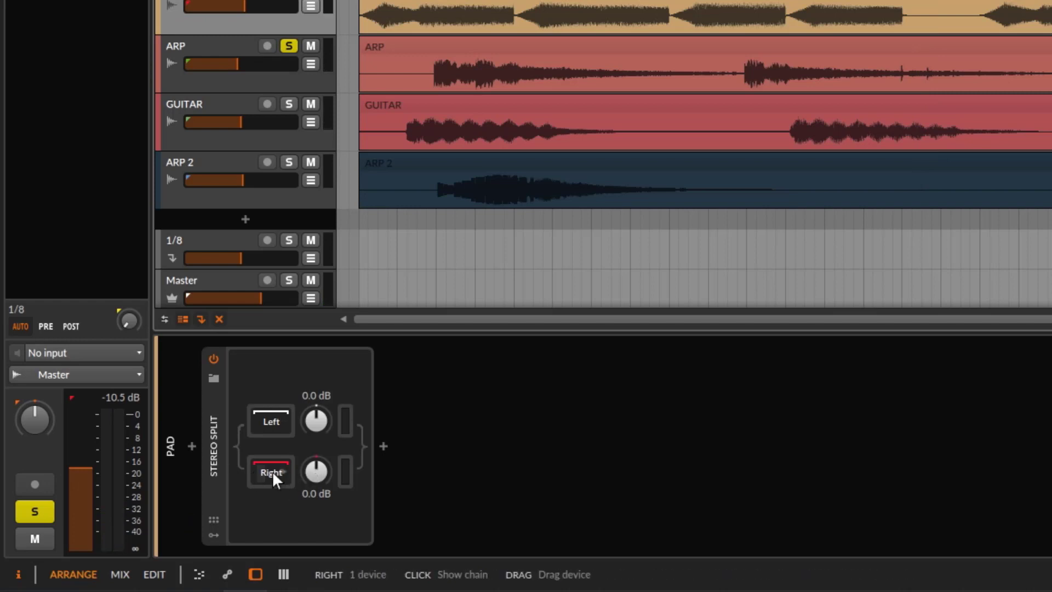
pyautogui.click(246, 19)
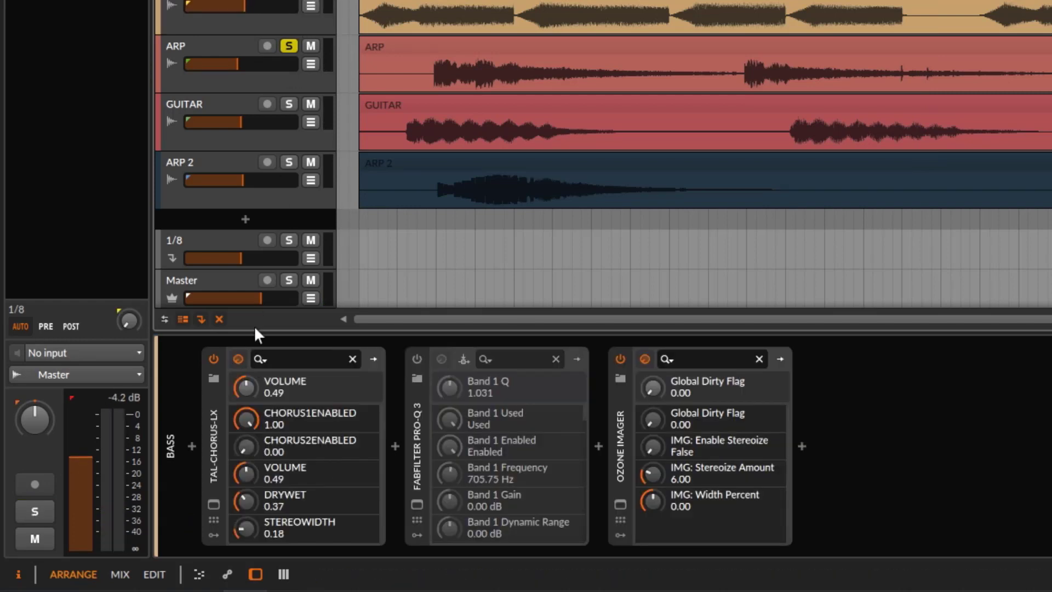
pyautogui.click(245, 12)
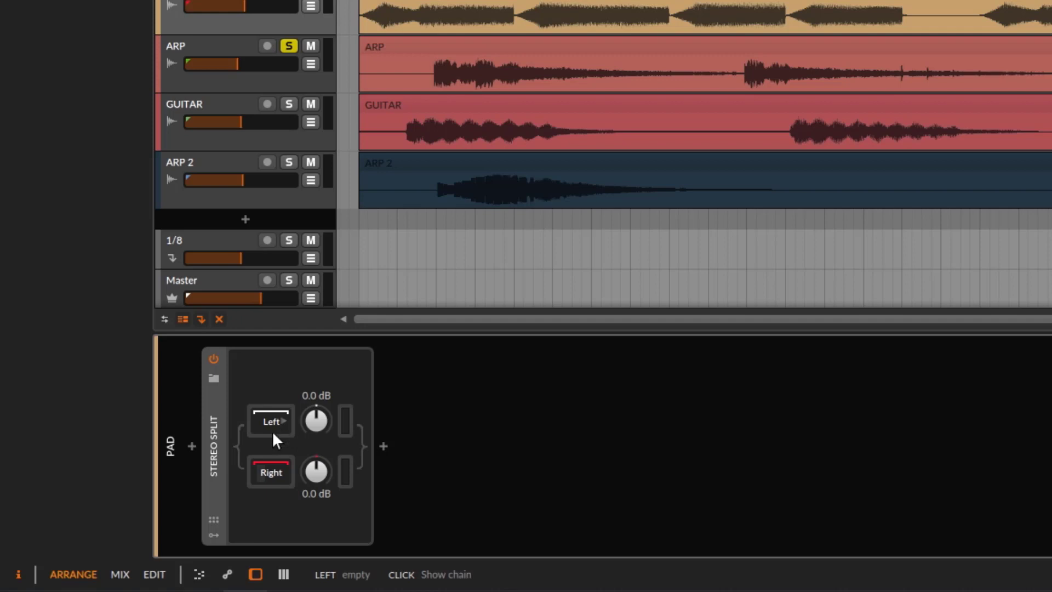
pyautogui.click(277, 468)
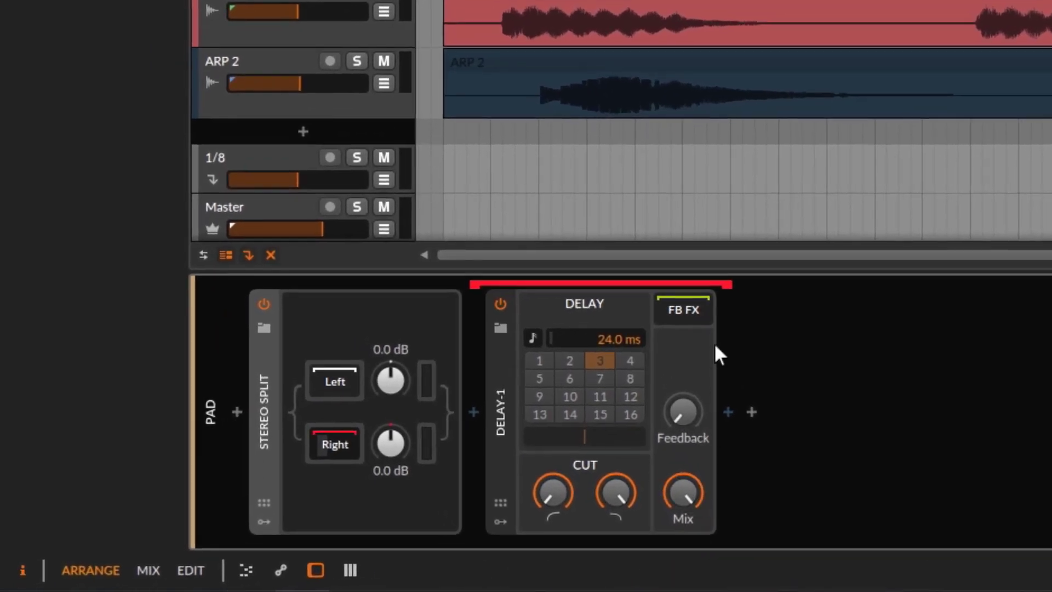
pyautogui.click(497, 375)
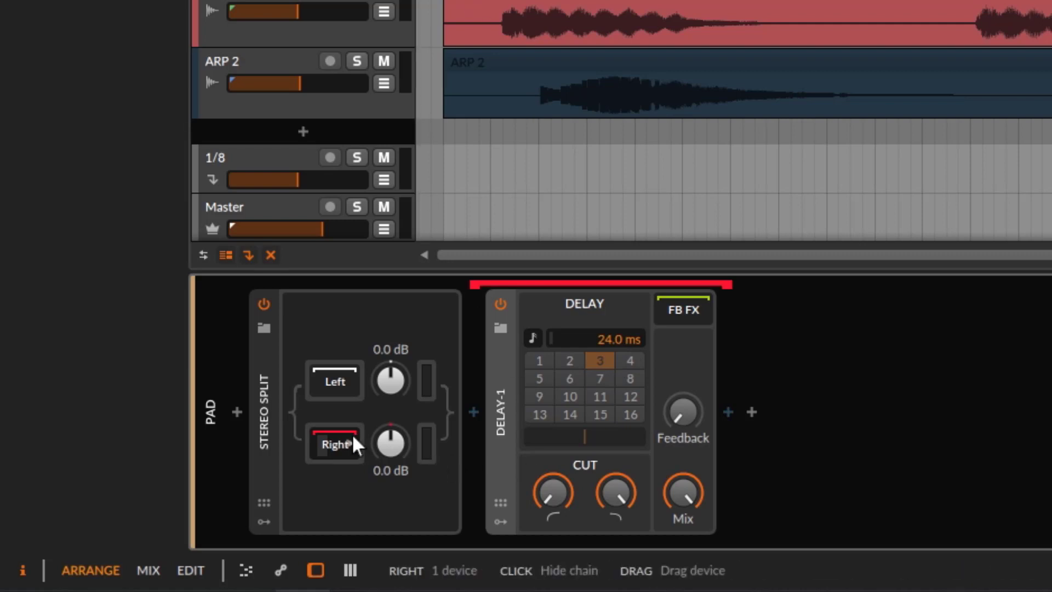
# Play the PAD track with its Stereo Split enabled and bypassed to compare the sound, and stop playback
pyautogui.press('space')
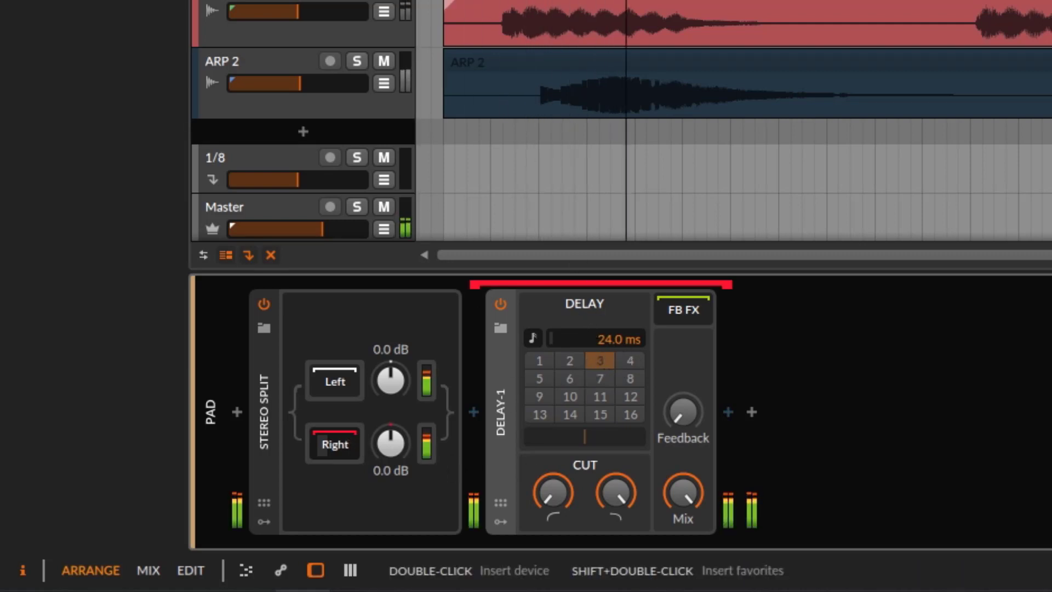
pyautogui.press('i')
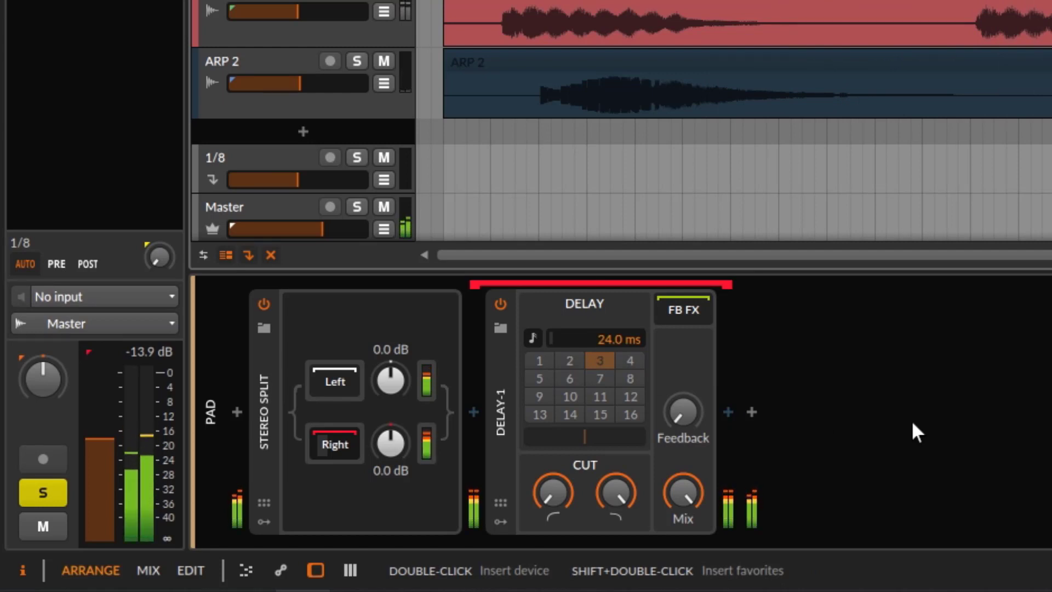
pyautogui.click(260, 306)
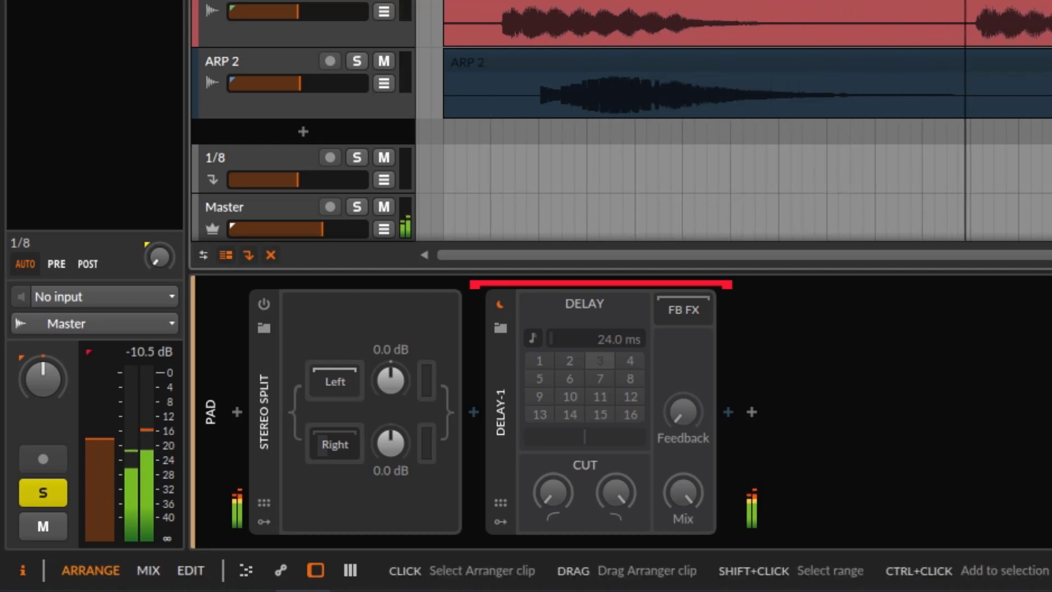
pyautogui.press('space')
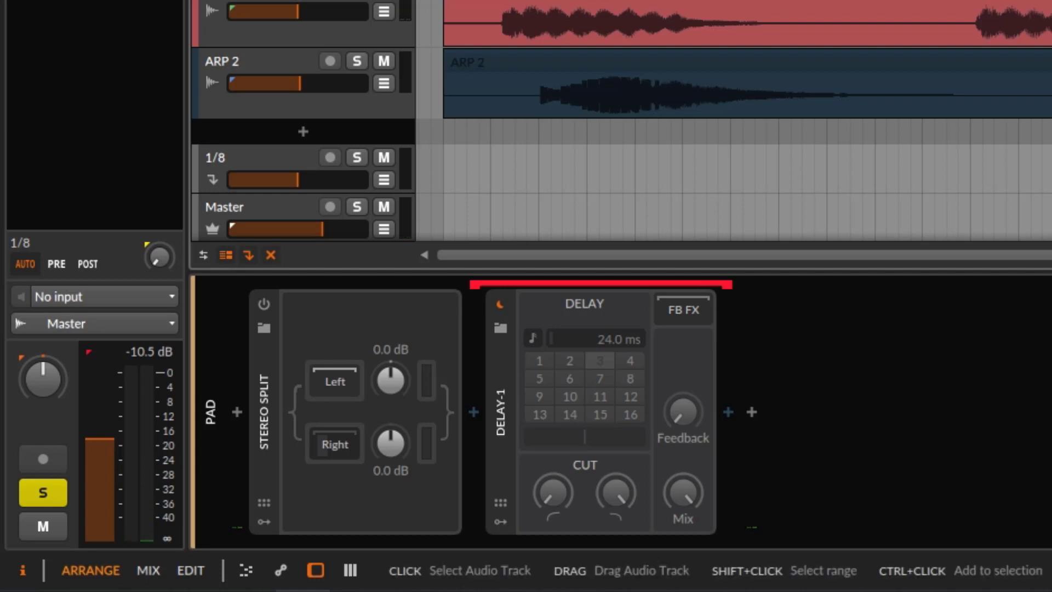
# Solo only the ARP track, bypass its Chain, and play it, briefly checking the GUITAR track's devices
pyautogui.click(264, 1)
pyautogui.click(356, 1)
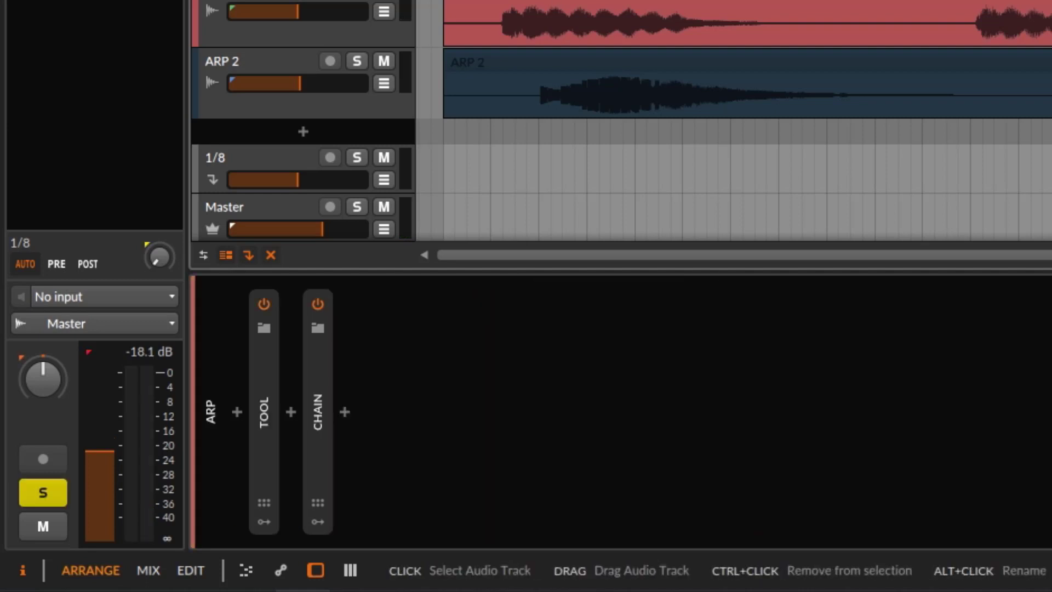
pyautogui.click(317, 304)
pyautogui.press('space')
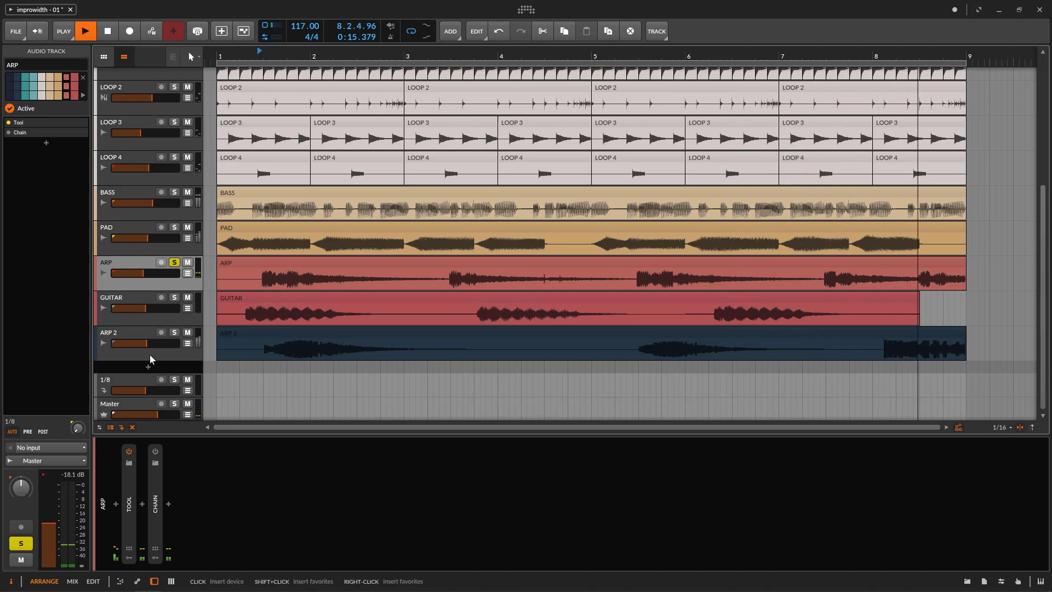
pyautogui.click(140, 301)
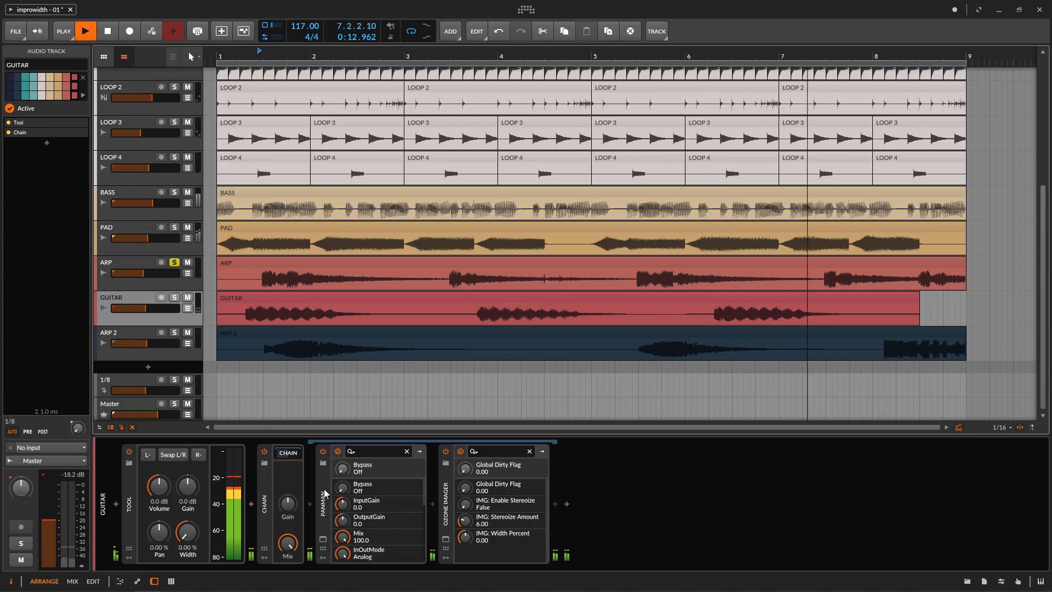
pyautogui.click(149, 285)
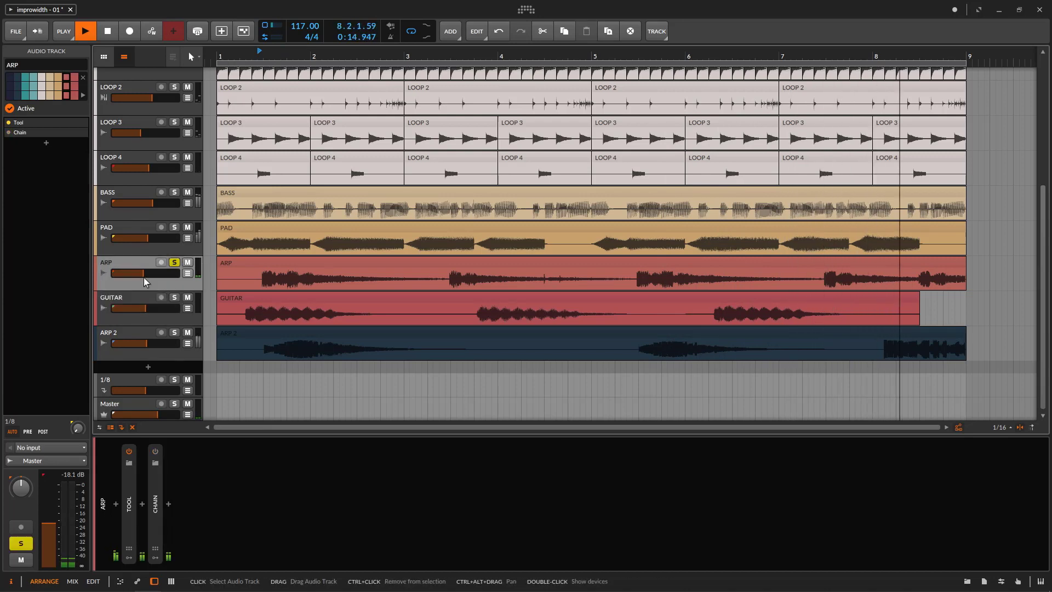
# Expand ARP's Chain, play it re-enabled with the Right chain's Delay-1 shown, and stop playback
pyautogui.click(154, 487)
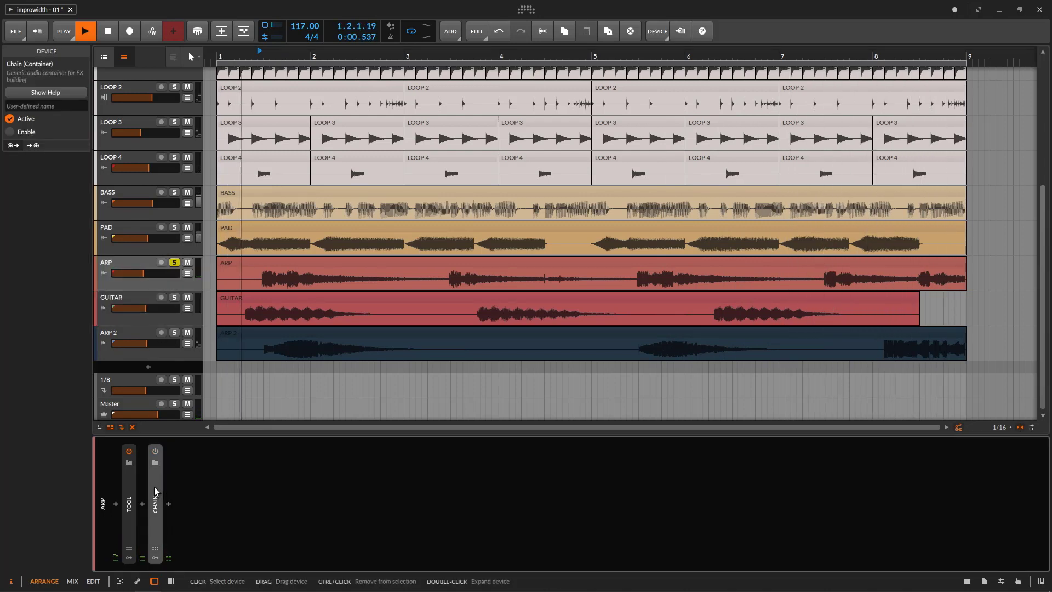
pyautogui.doubleClick(154, 483)
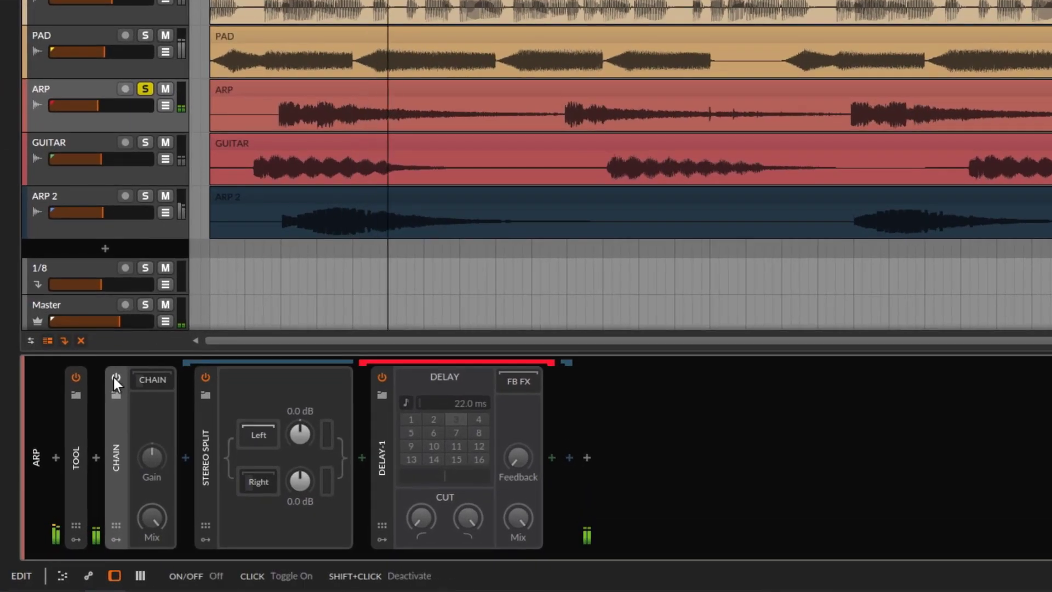
pyautogui.click(258, 482)
pyautogui.click(258, 482)
pyautogui.click(259, 482)
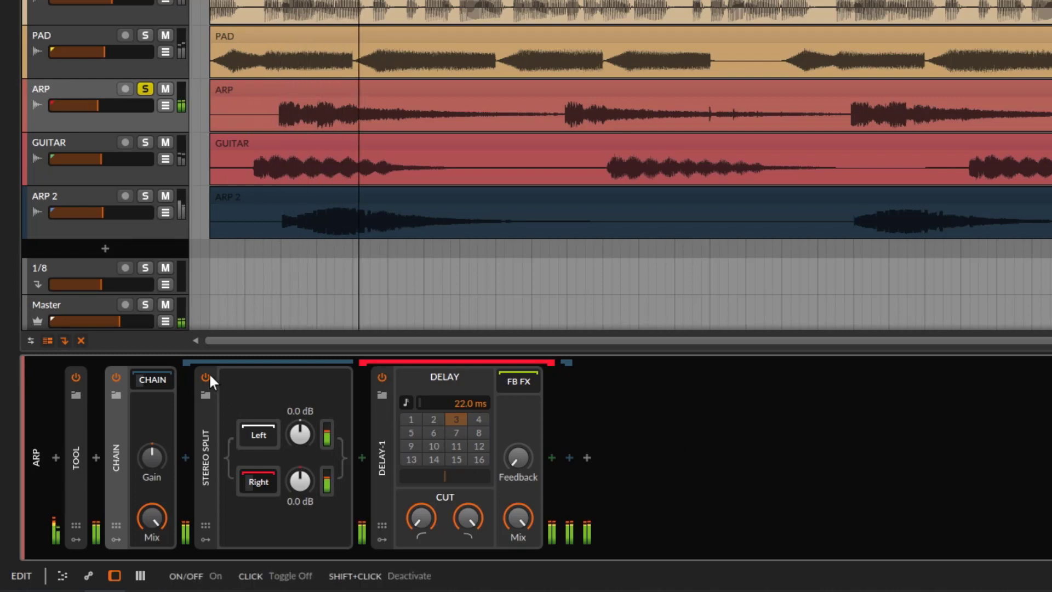
pyautogui.press('space')
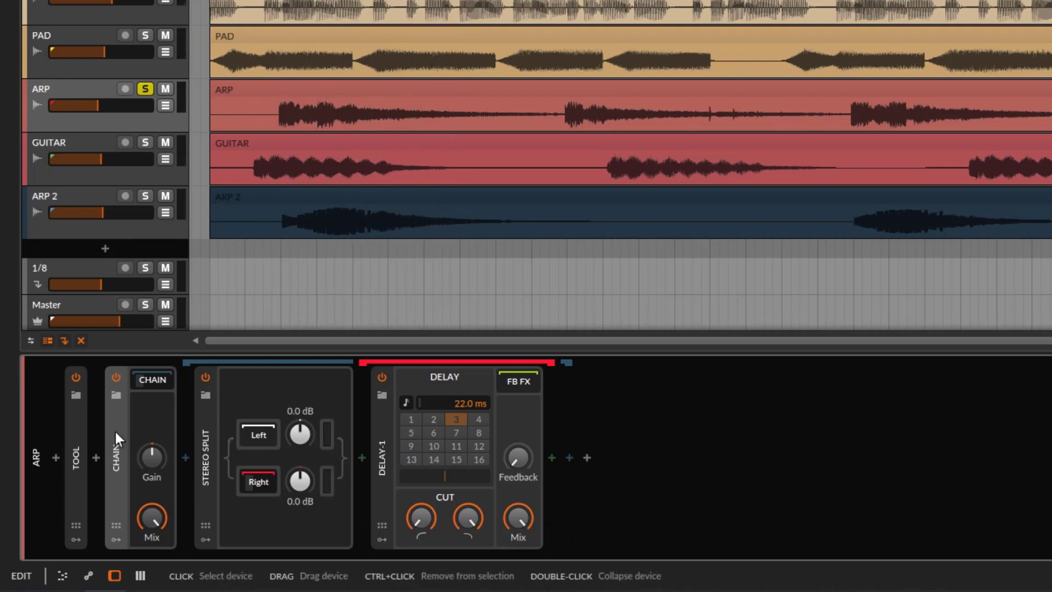
# Compare the Delay-1 times on PAD and ARP, briefly switching ARP's delay to beat-synced timing and back to milliseconds
pyautogui.click(146, 68)
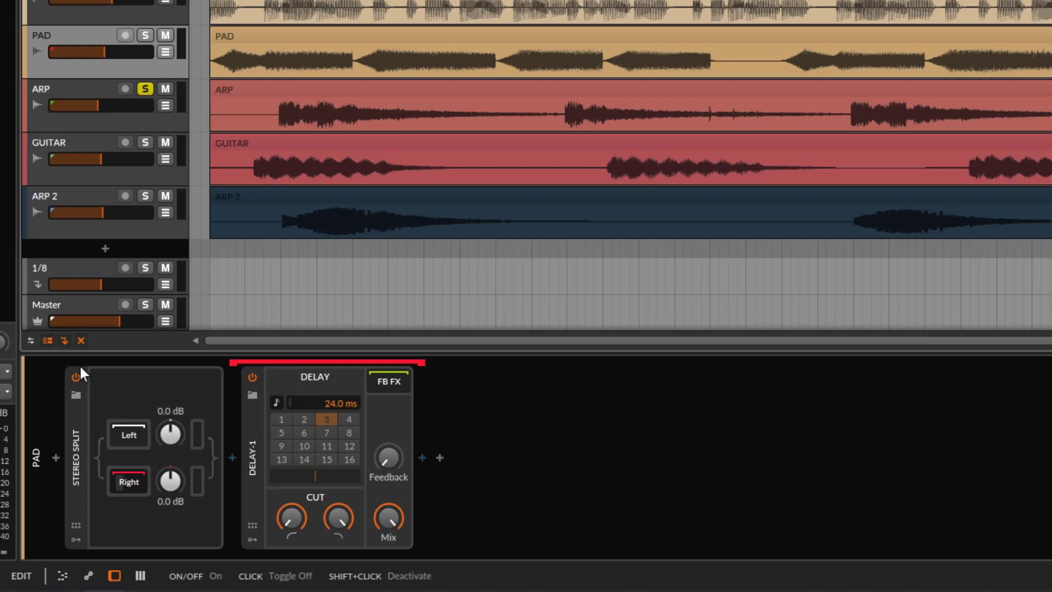
pyautogui.click(124, 125)
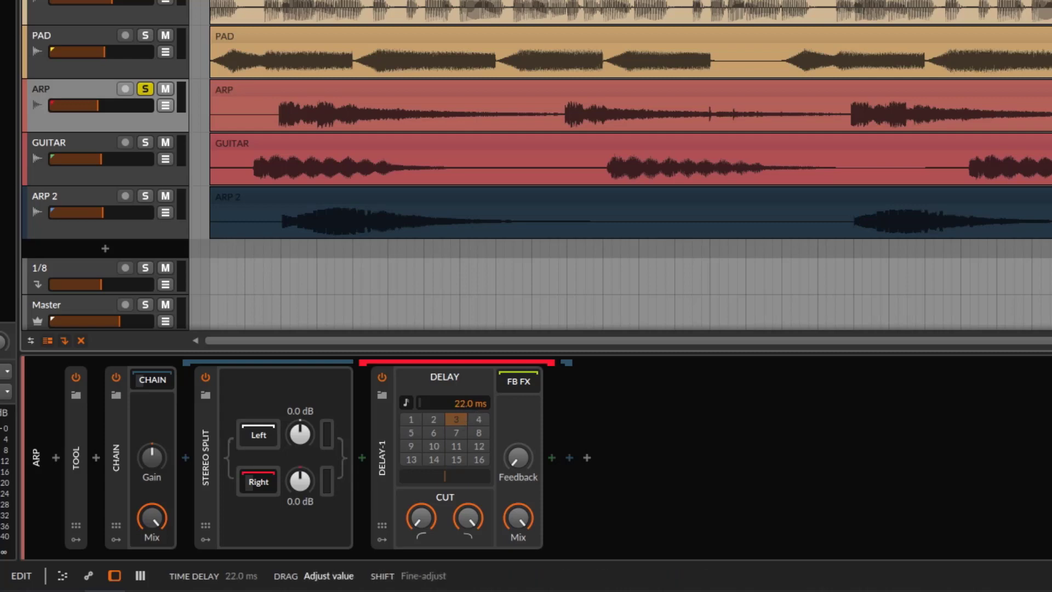
pyautogui.click(405, 403)
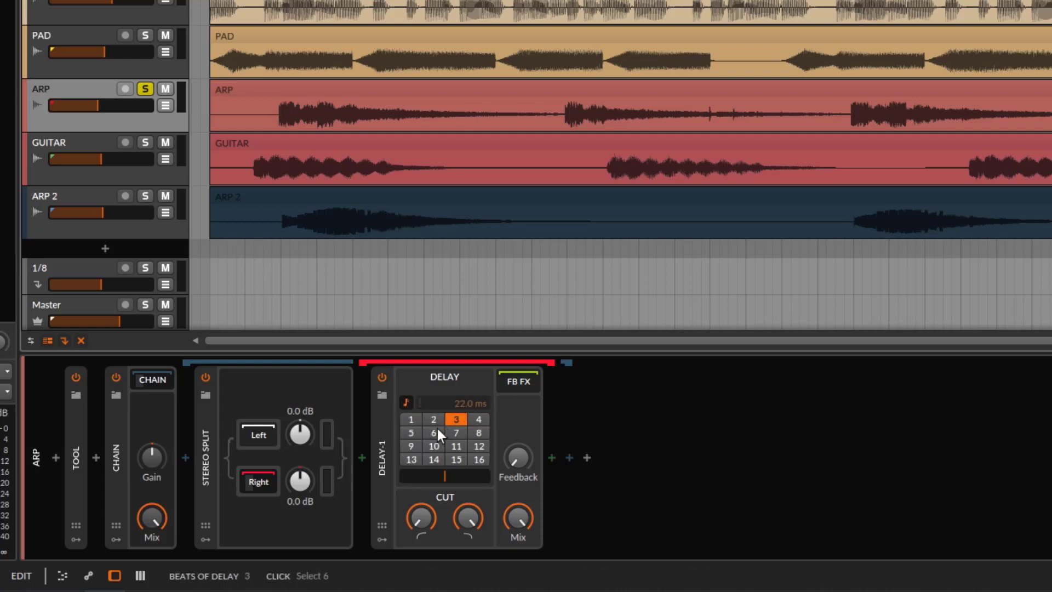
pyautogui.click(406, 402)
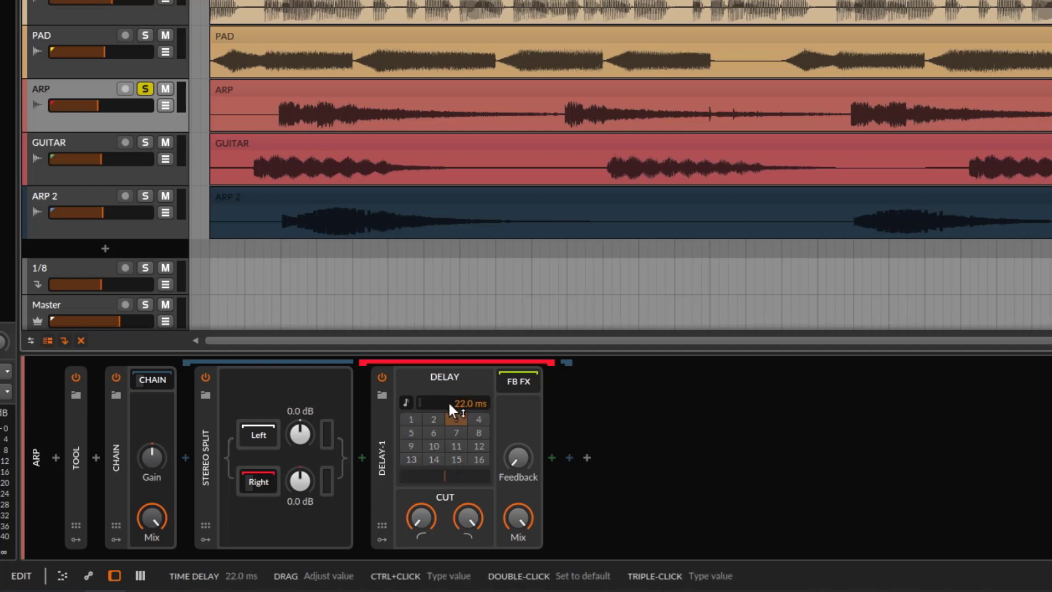
# Play ARP while trying Delay-1 times of 10, 21, 34, 56 and 95 ms
pyautogui.press('space')
pyautogui.moveTo(460, 404); pyautogui.dragTo(459, 433)
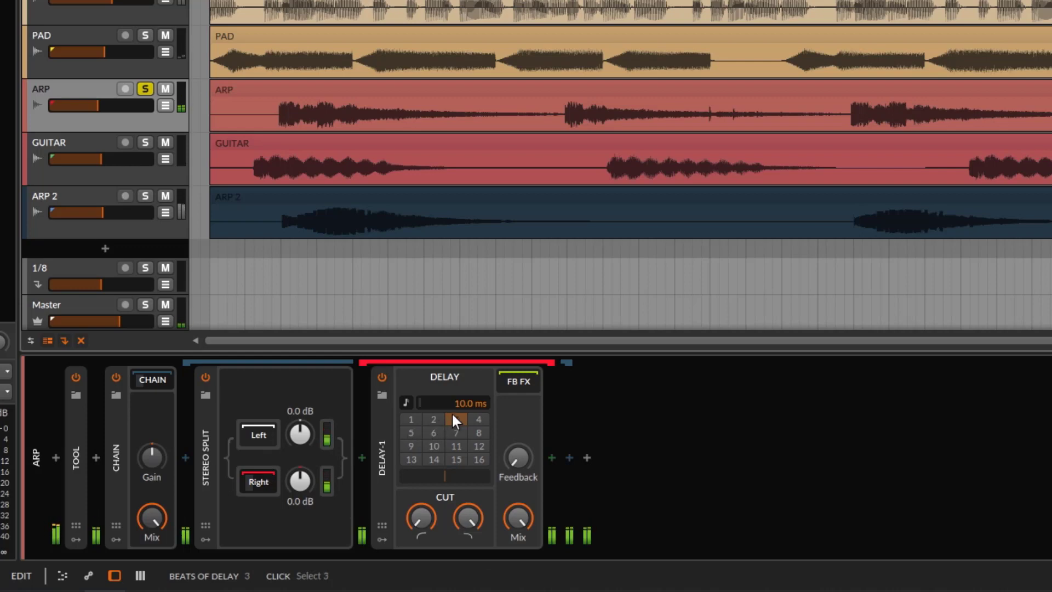
pyautogui.moveTo(466, 405); pyautogui.dragTo(466, 405)
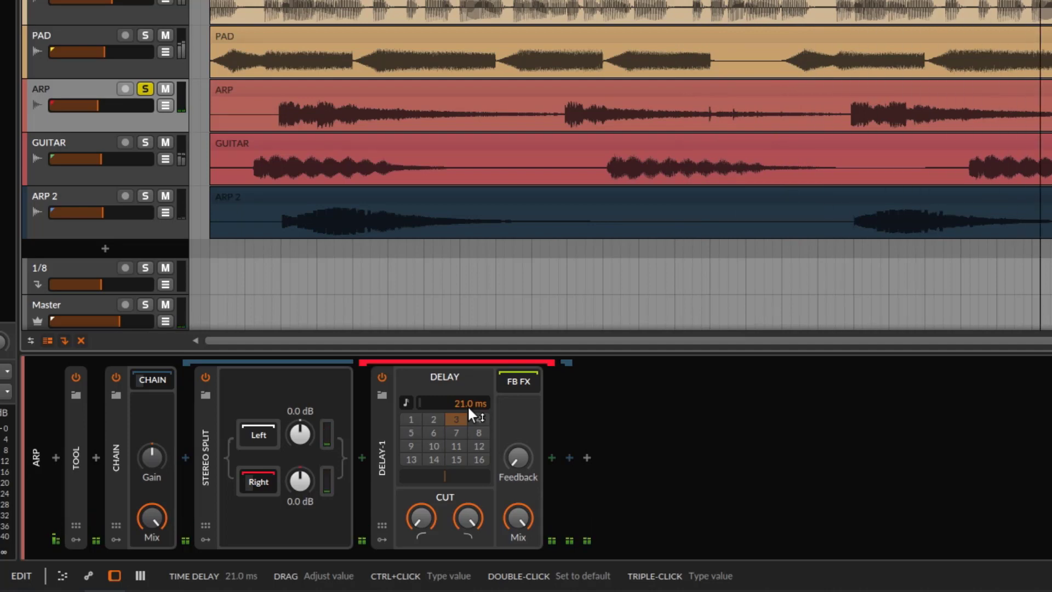
pyautogui.moveTo(468, 405); pyautogui.dragTo(468, 390)
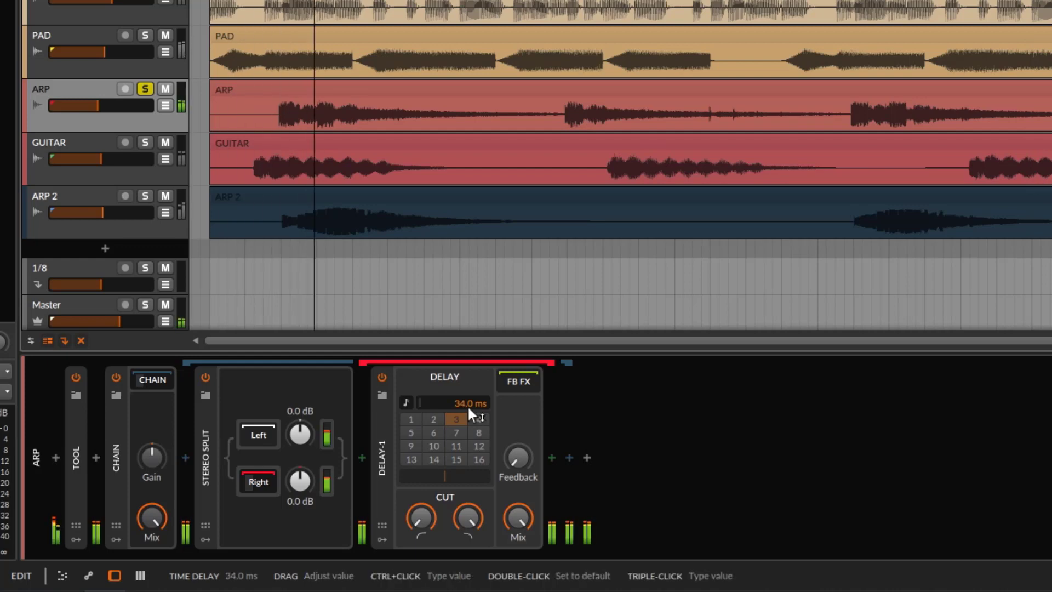
pyautogui.moveTo(469, 409); pyautogui.dragTo(469, 391)
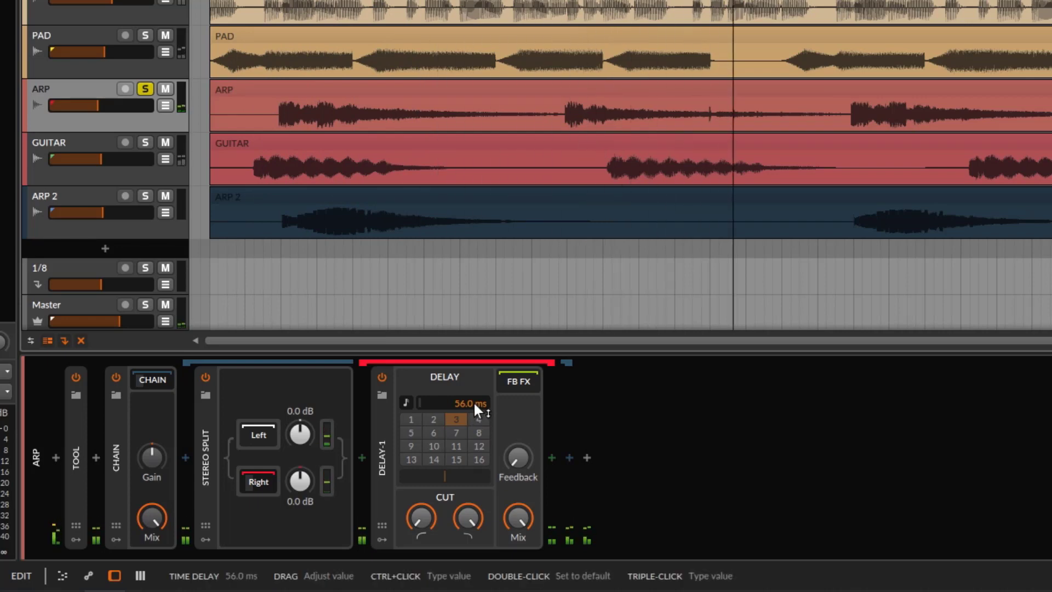
pyautogui.moveTo(474, 402); pyautogui.dragTo(473, 368)
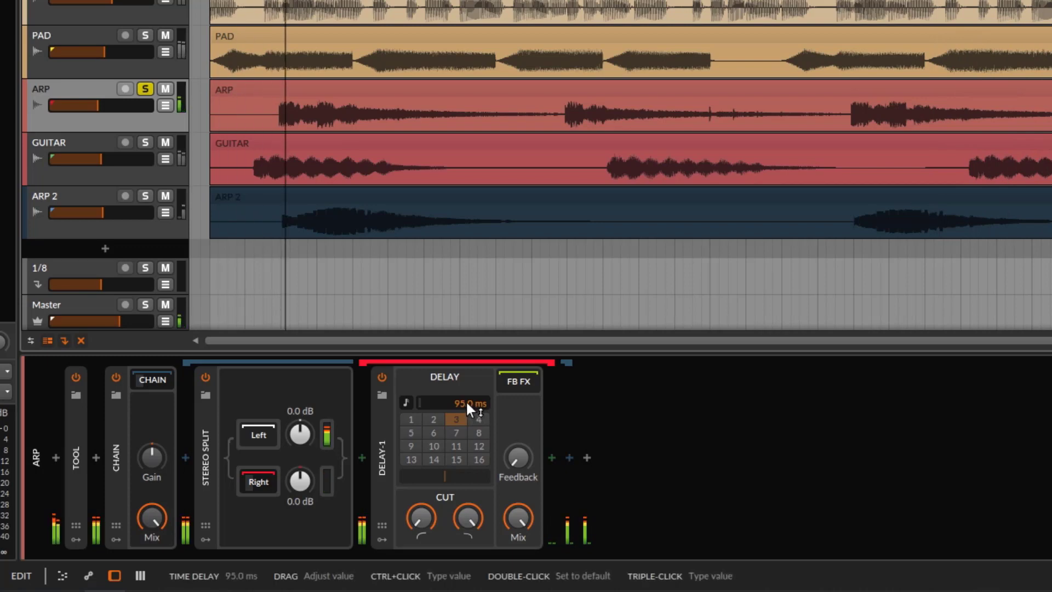
# Lower ARP's Delay-1 time to 33 ms and slightly below, stop playback, and collapse the Stereo Split device
pyautogui.moveTo(467, 404)
pyautogui.mouseDown()
pyautogui.moveTo(467, 452)
pyautogui.moveTo(462, 393)
pyautogui.moveTo(461, 402)
pyautogui.mouseUp()
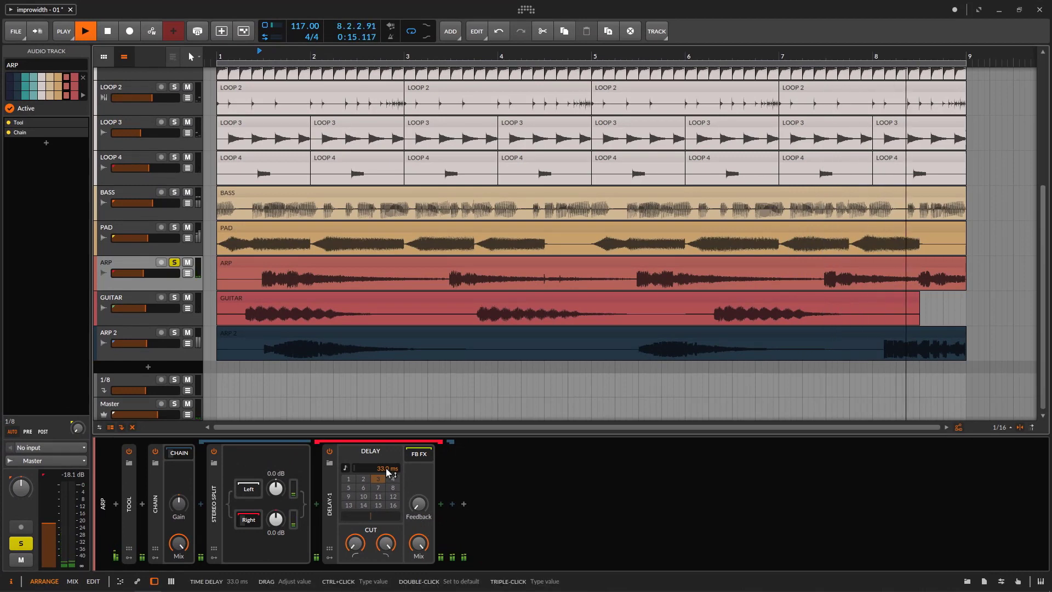
pyautogui.moveTo(386, 468); pyautogui.dragTo(386, 478)
pyautogui.press('space')
pyautogui.doubleClick(215, 476)
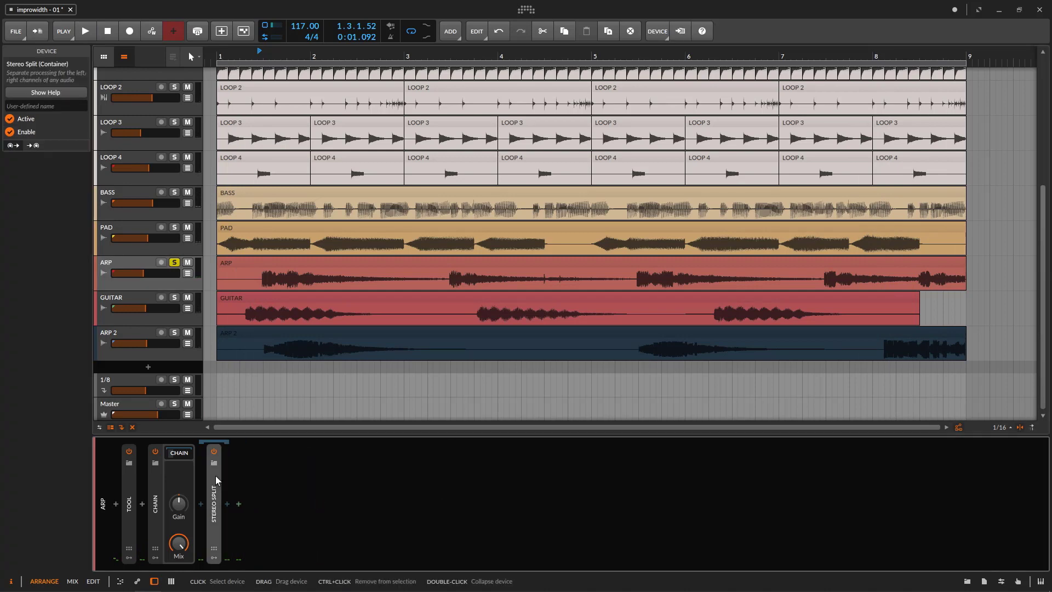
pyautogui.click(155, 473)
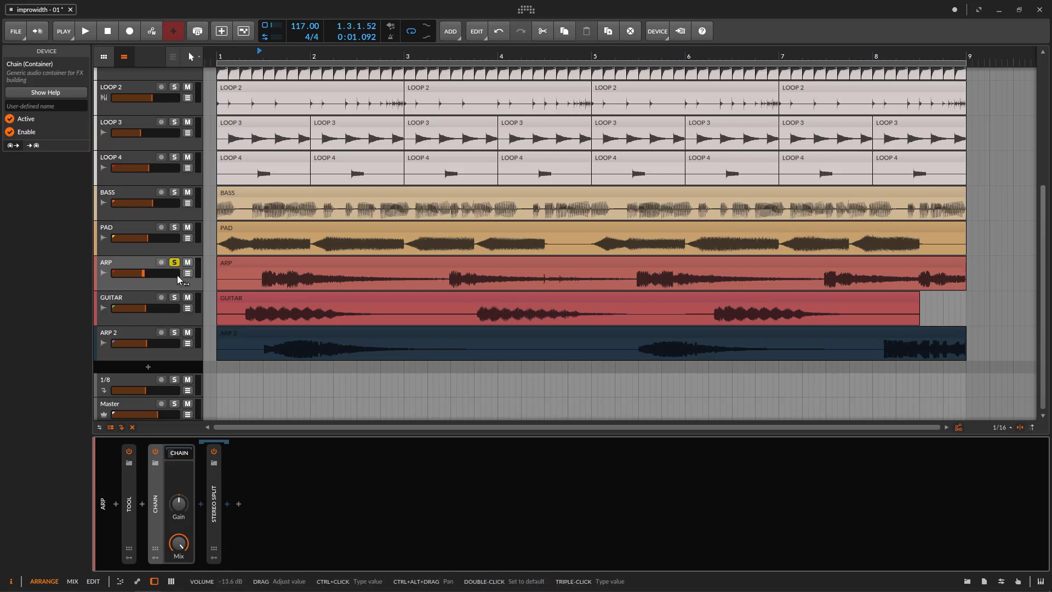
# Solo the GUITAR track instead of ARP and show its device chain
pyautogui.click(177, 303)
pyautogui.click(169, 289)
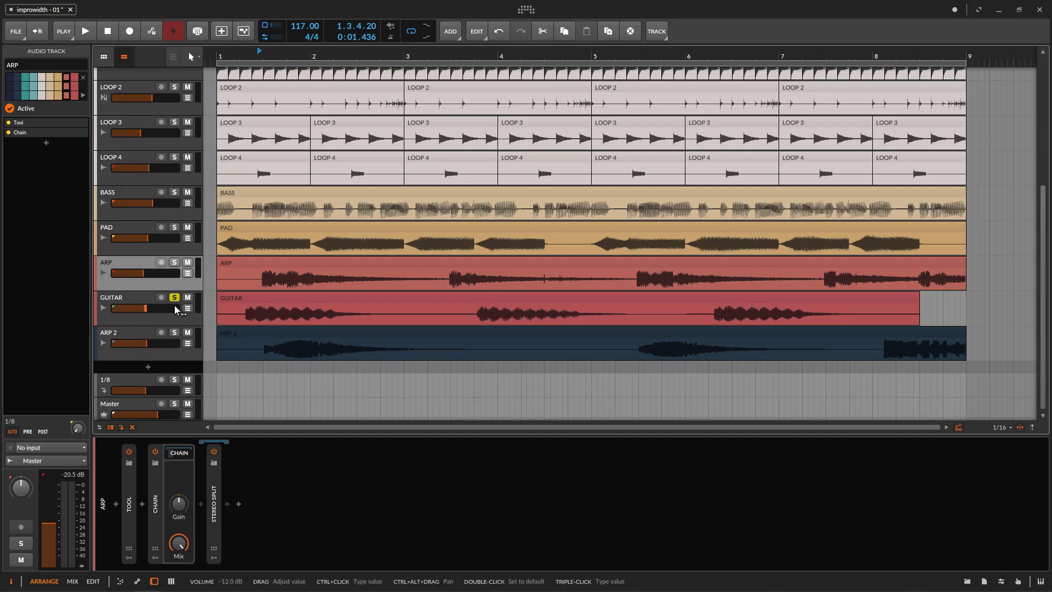
pyautogui.click(157, 250)
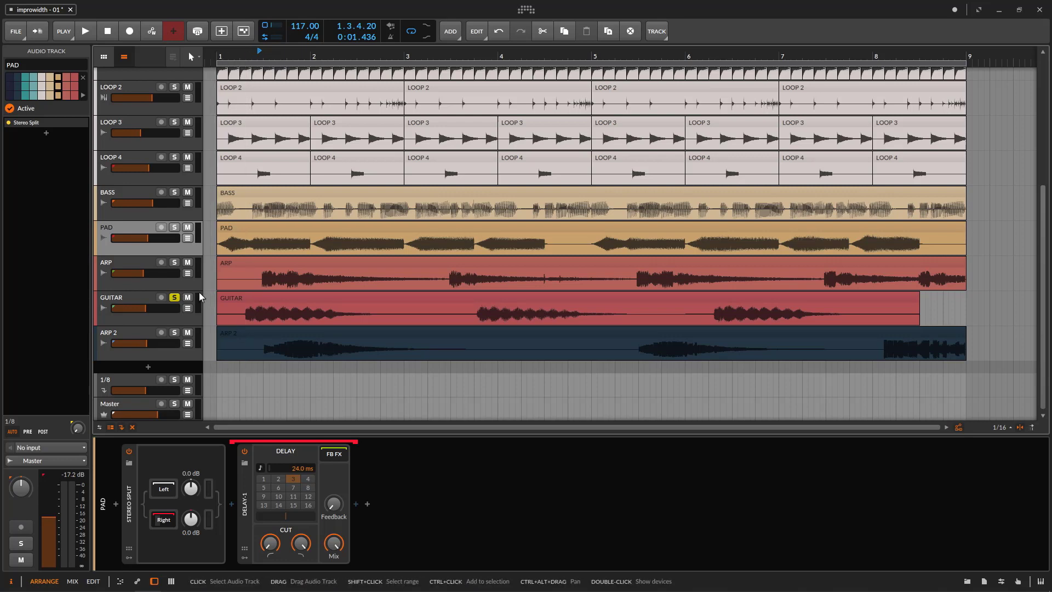
pyautogui.click(128, 296)
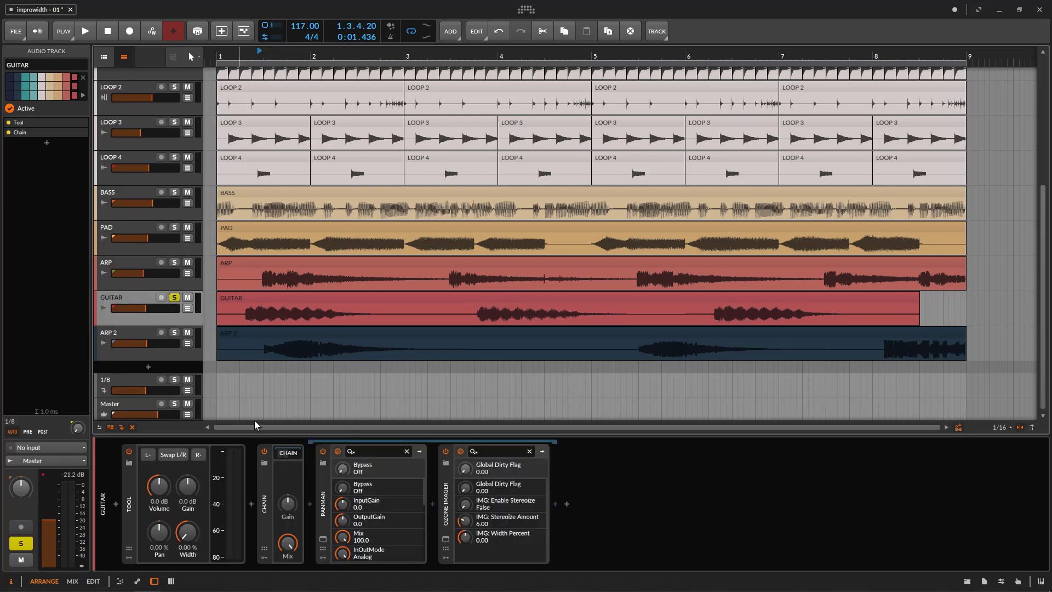
# Bypass PanMan on ARP 2 and the Chain on GUITAR
pyautogui.click(129, 332)
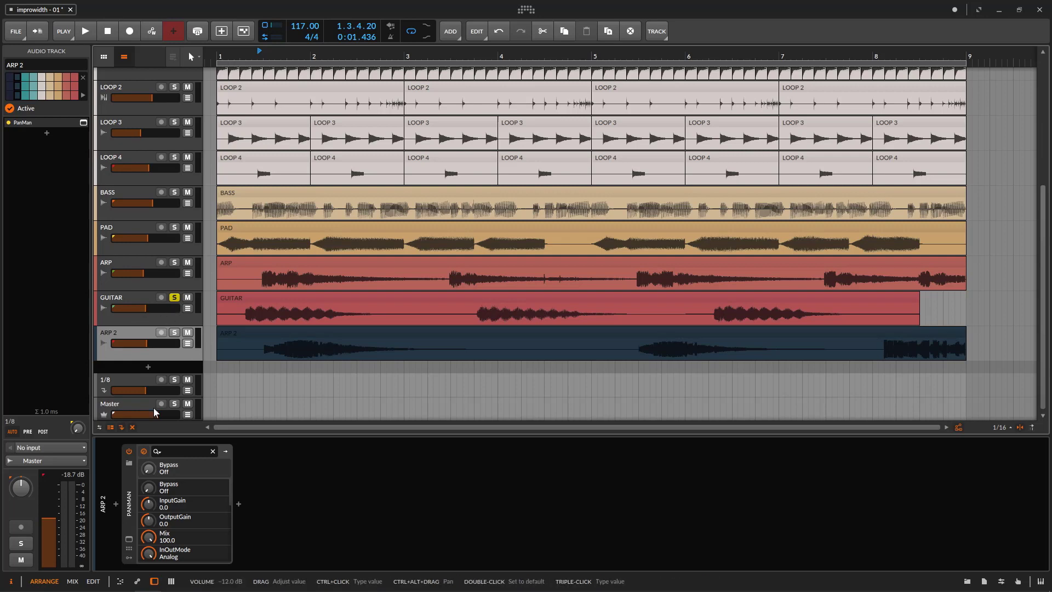
pyautogui.click(130, 450)
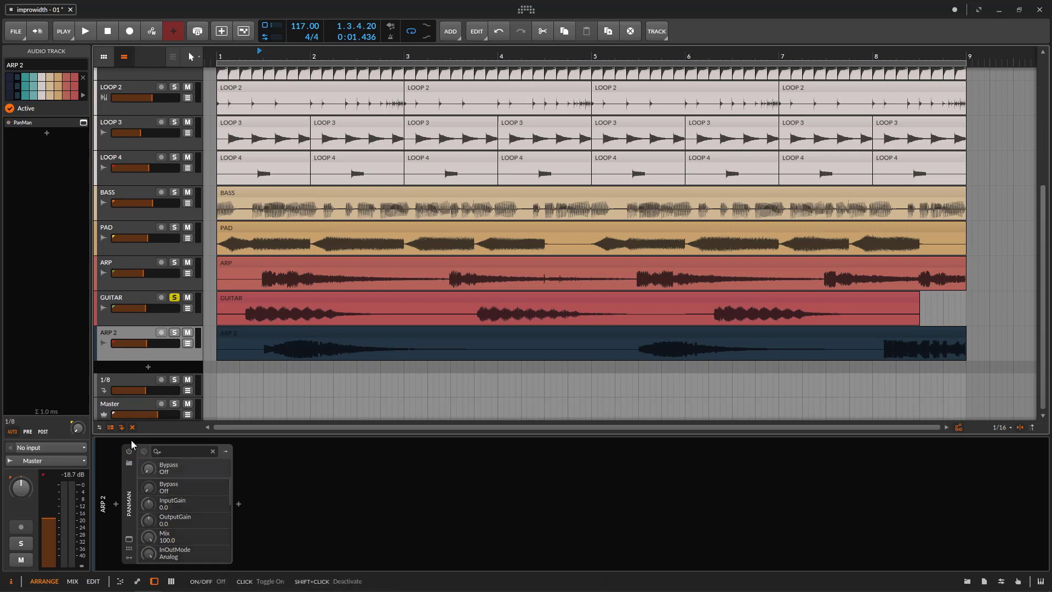
pyautogui.click(142, 317)
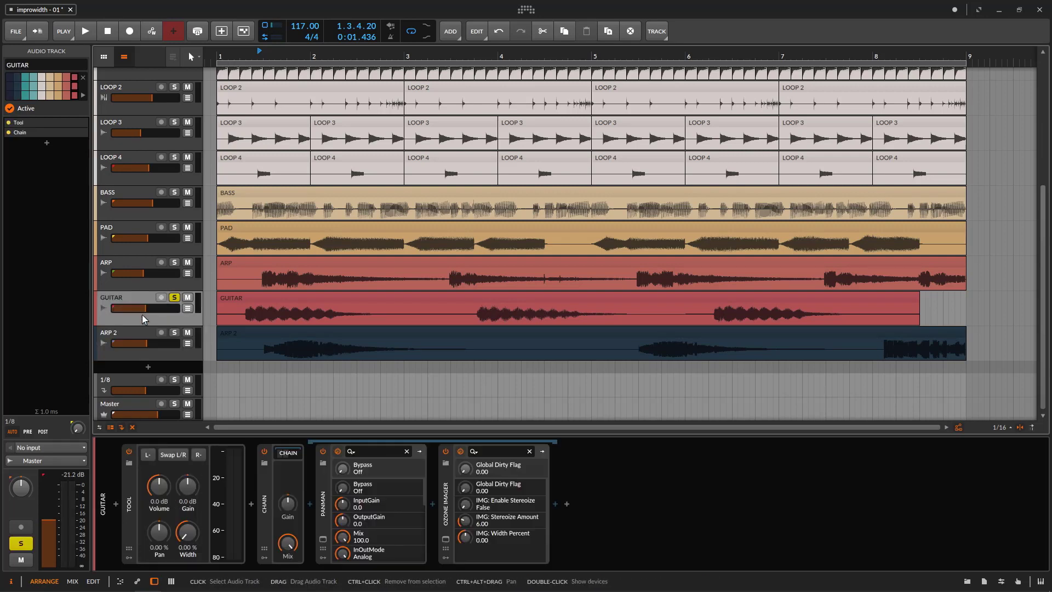
pyautogui.click(264, 451)
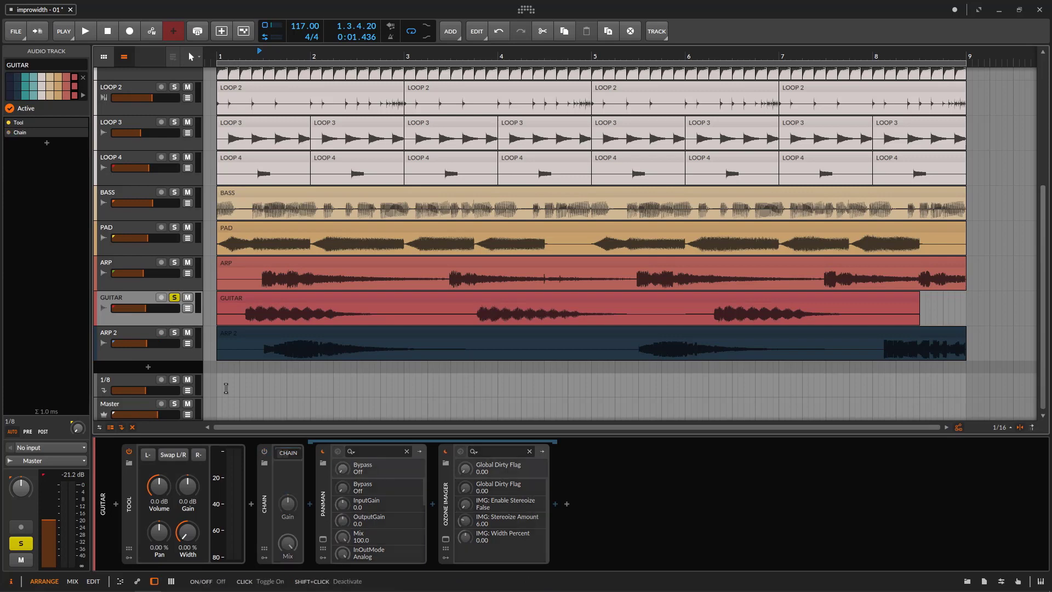
# Solo ARP 2 together with GUITAR and play both tracks, checking each one's devices
pyautogui.click(175, 335)
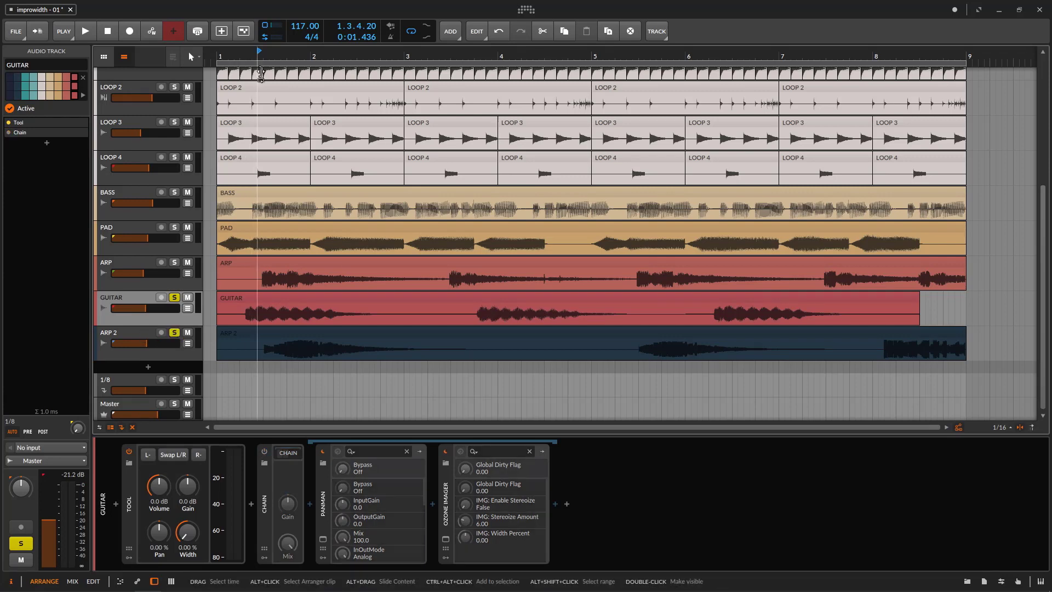
pyautogui.click(85, 32)
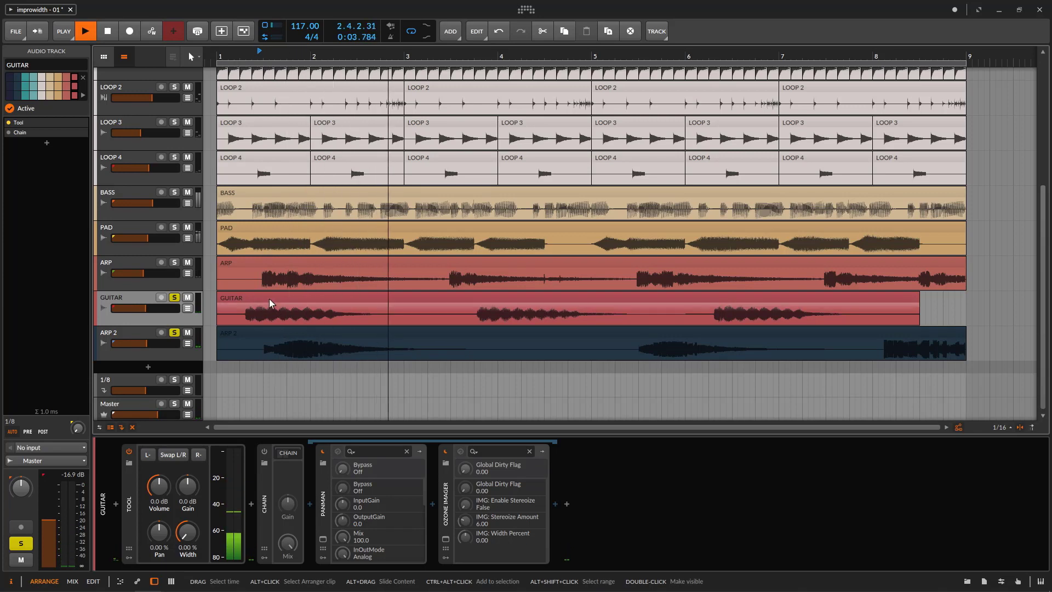
pyautogui.click(129, 330)
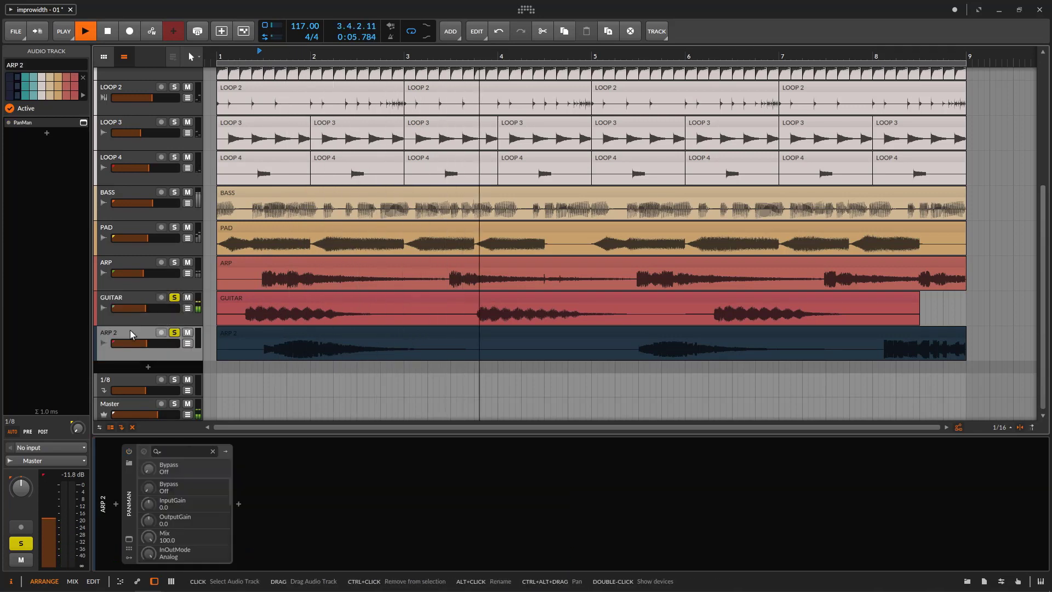
pyautogui.click(128, 319)
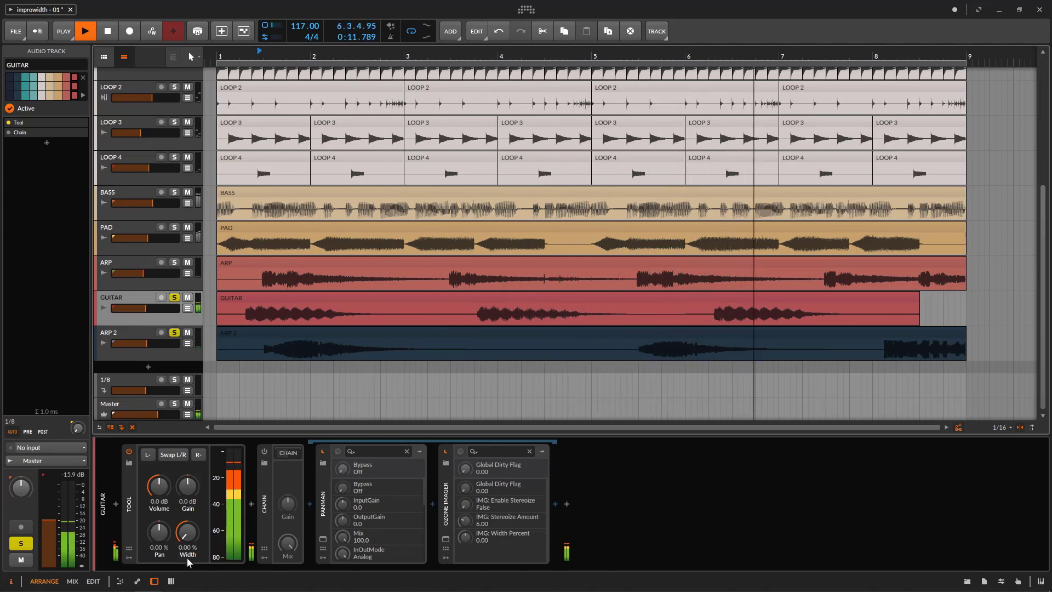
# Try GUITAR's Tool width at 107 %, and put a copy of the Tool at 0 % width before PanMan on ARP 2
pyautogui.moveTo(187, 532); pyautogui.dragTo(188, 516)
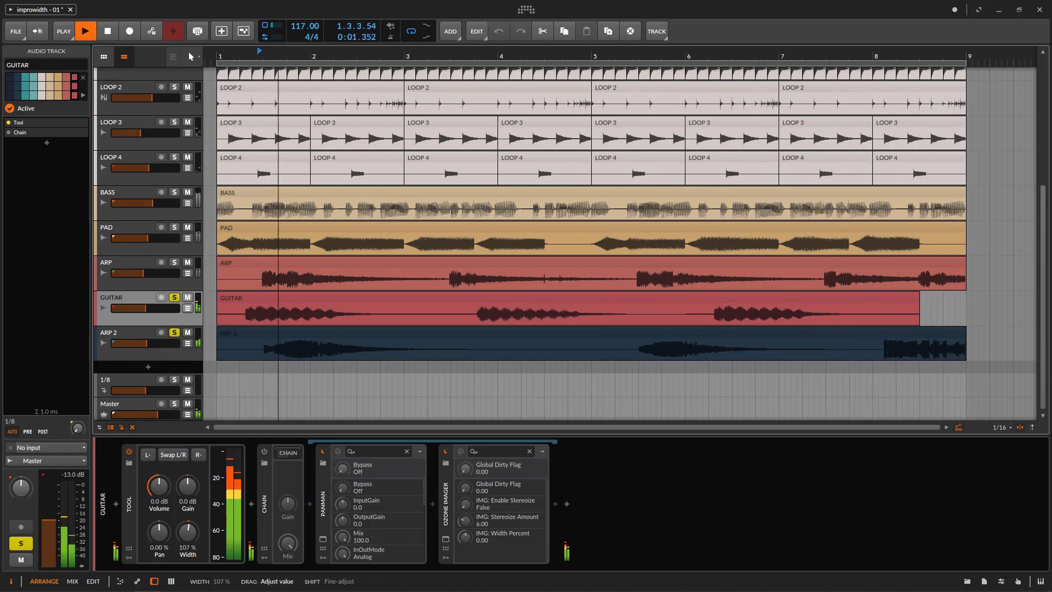
pyautogui.click(160, 351)
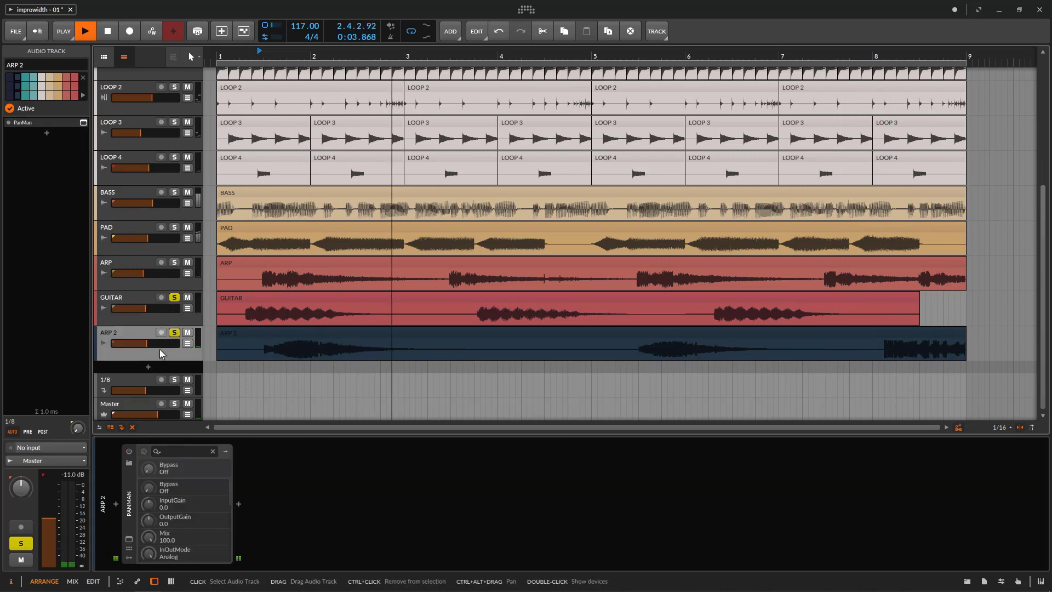
pyautogui.click(154, 319)
pyautogui.moveTo(129, 503); pyautogui.dragTo(130, 478)
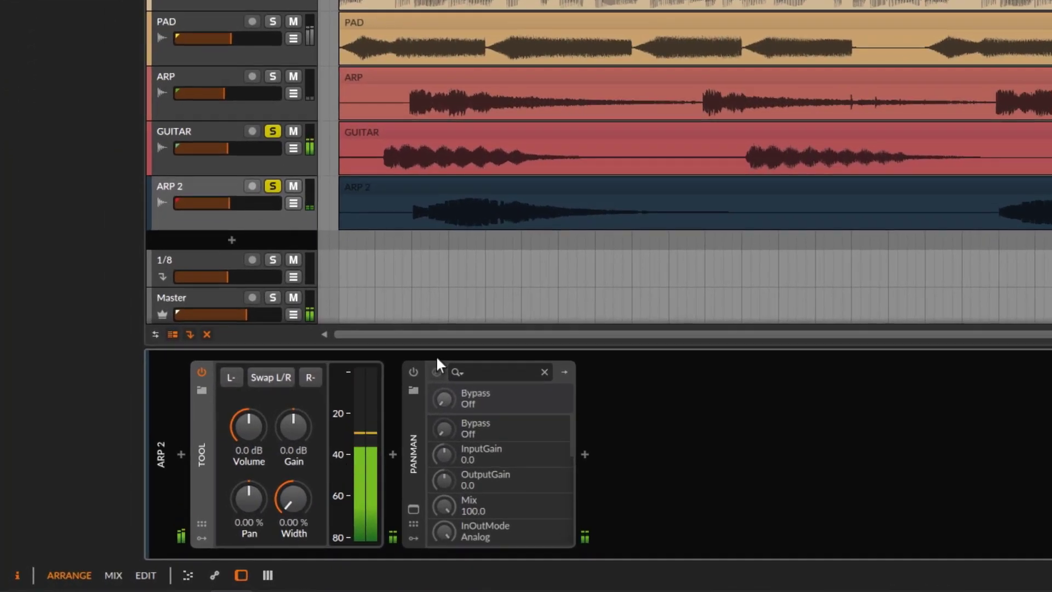
# Stop playback, enable the Chain on GUITAR, and open the PanMan window inside it, placed below the tracks
pyautogui.click(242, 165)
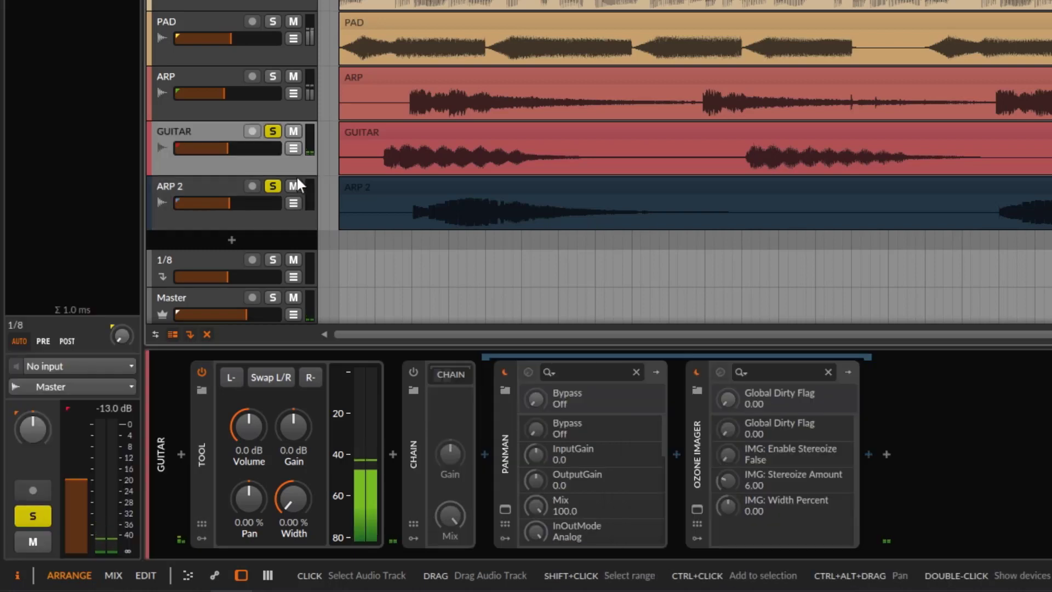
pyautogui.press('space')
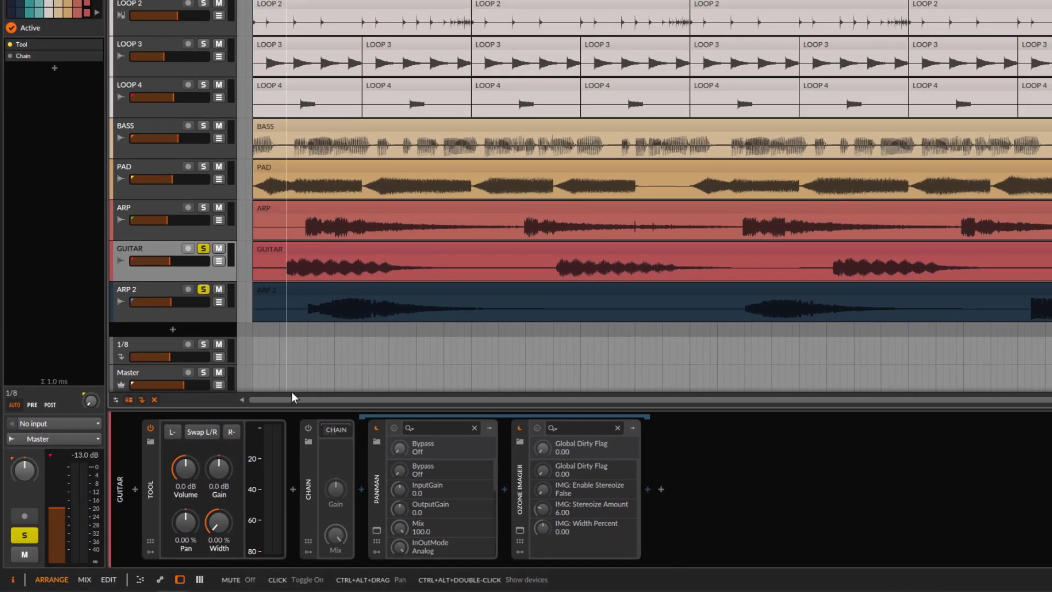
pyautogui.click(307, 427)
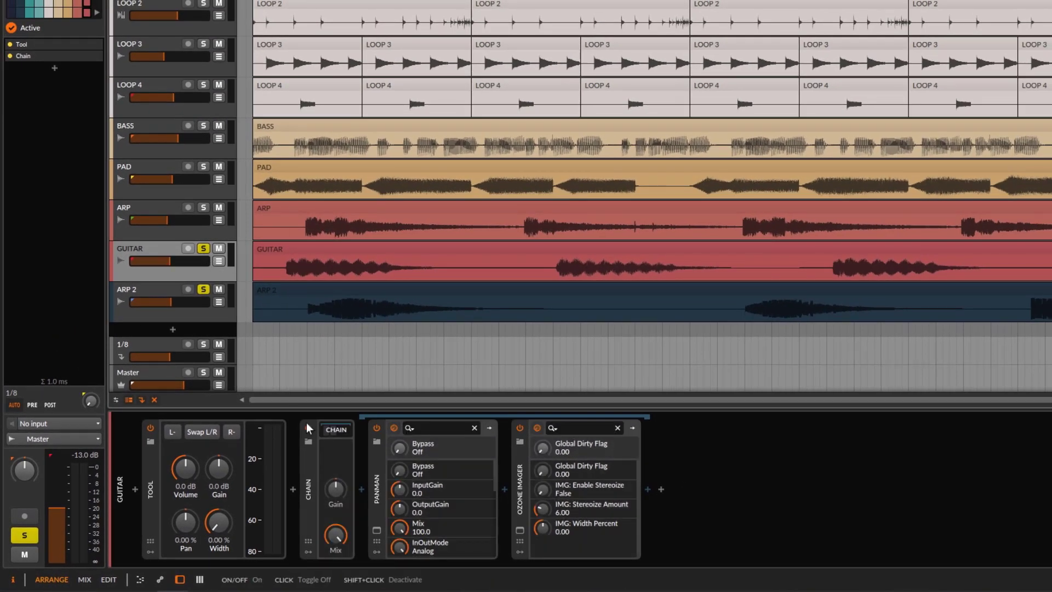
pyautogui.click(377, 531)
pyautogui.moveTo(624, 158); pyautogui.dragTo(811, 324)
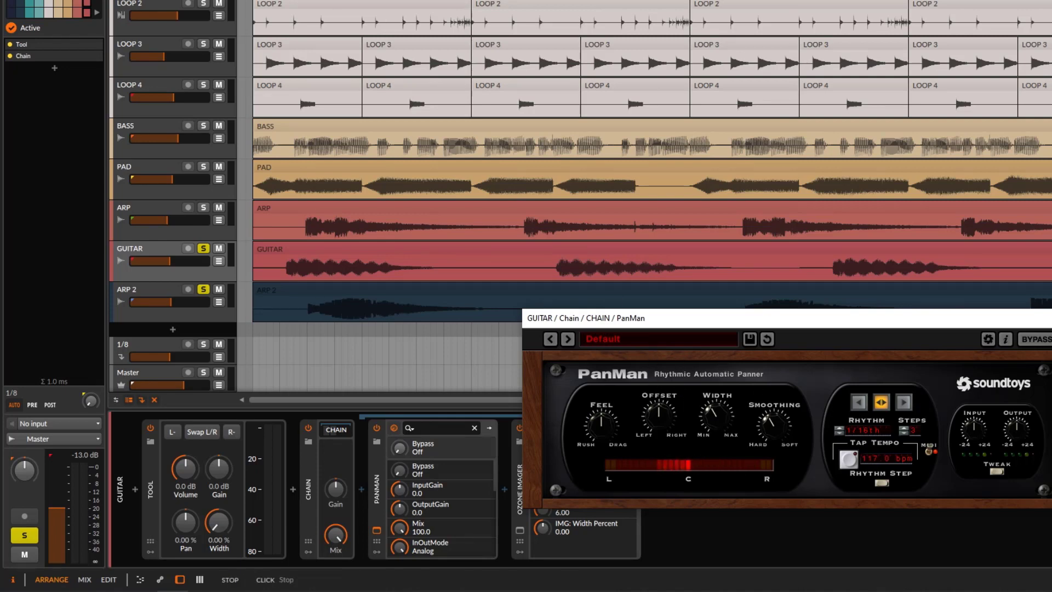
# Play GUITAR with ARP 2, and unsolo ARP 2 and GUITAR to hear the auto-panned guitar in the full mix
pyautogui.press('space')
pyautogui.press('space')
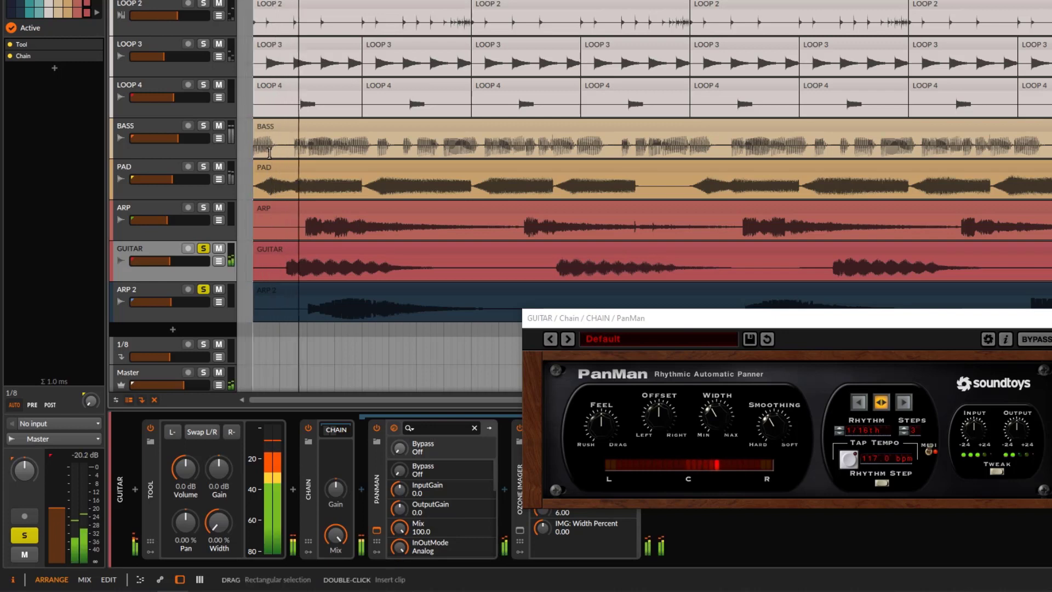
pyautogui.click(159, 310)
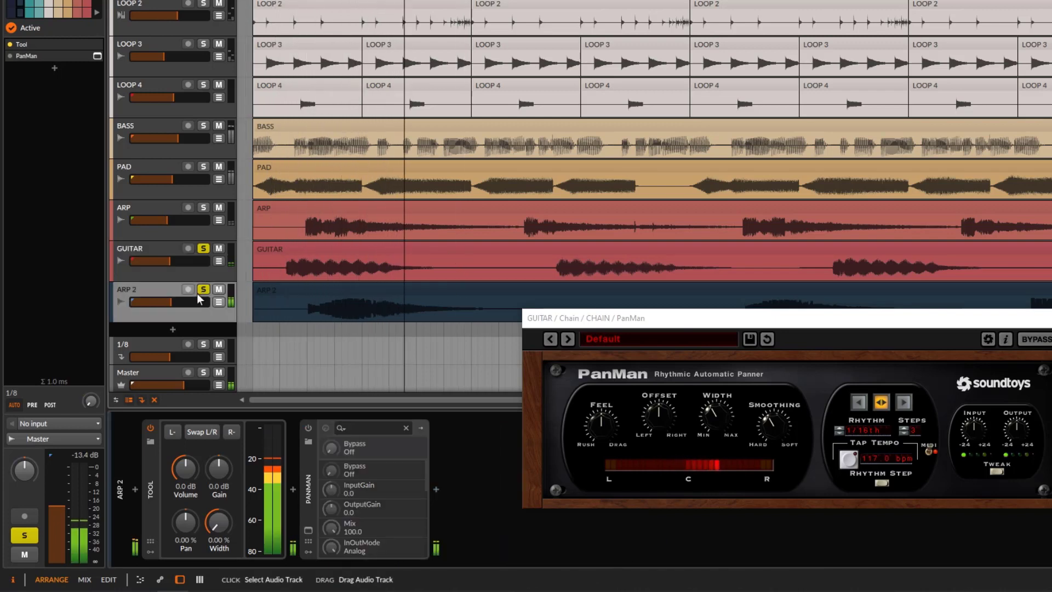
pyautogui.click(203, 289)
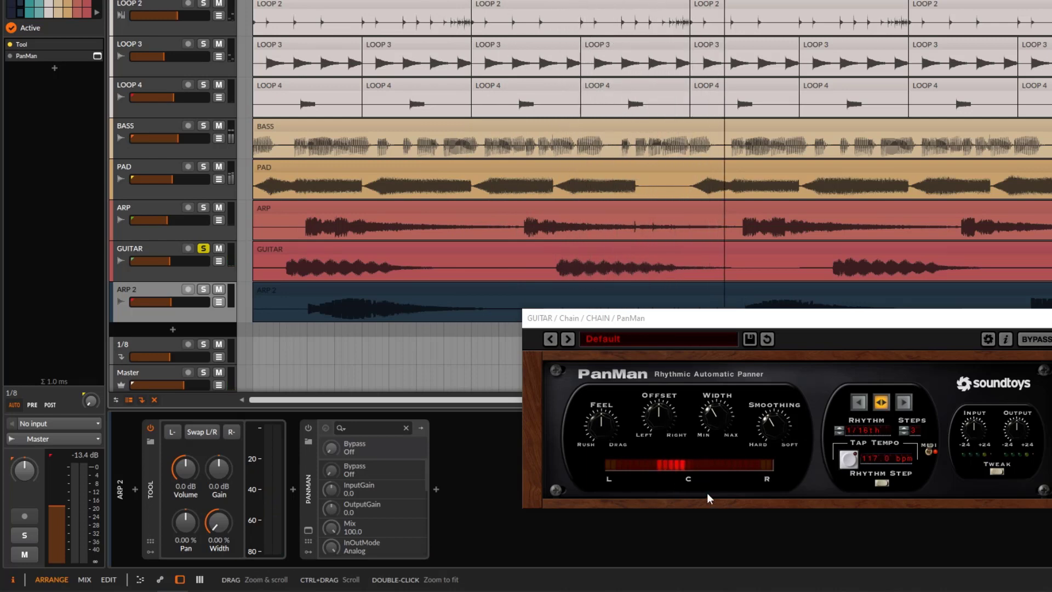
pyautogui.moveTo(758, 320); pyautogui.dragTo(745, 363)
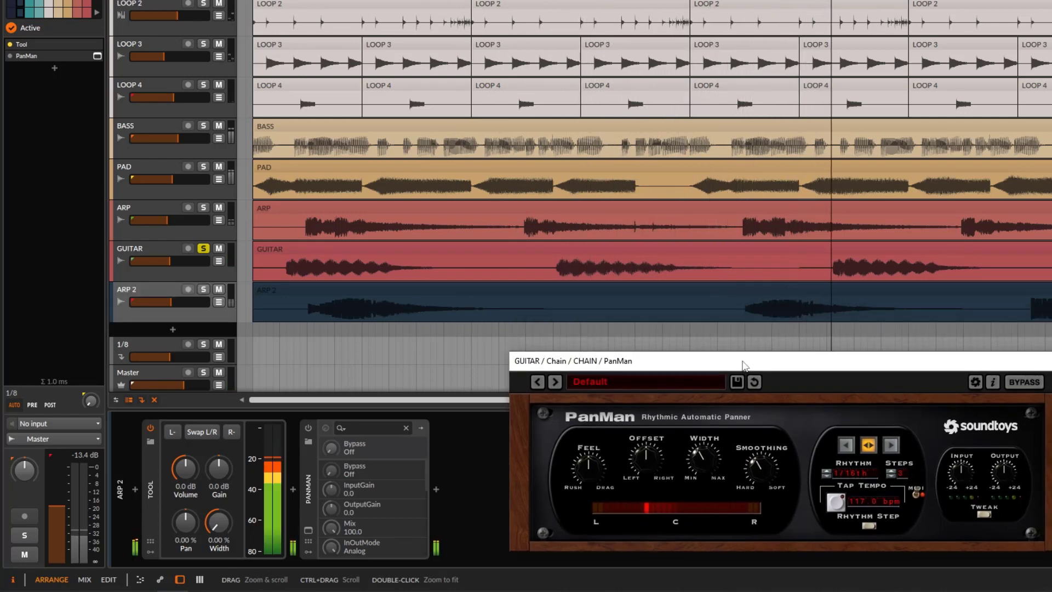
pyautogui.click(202, 248)
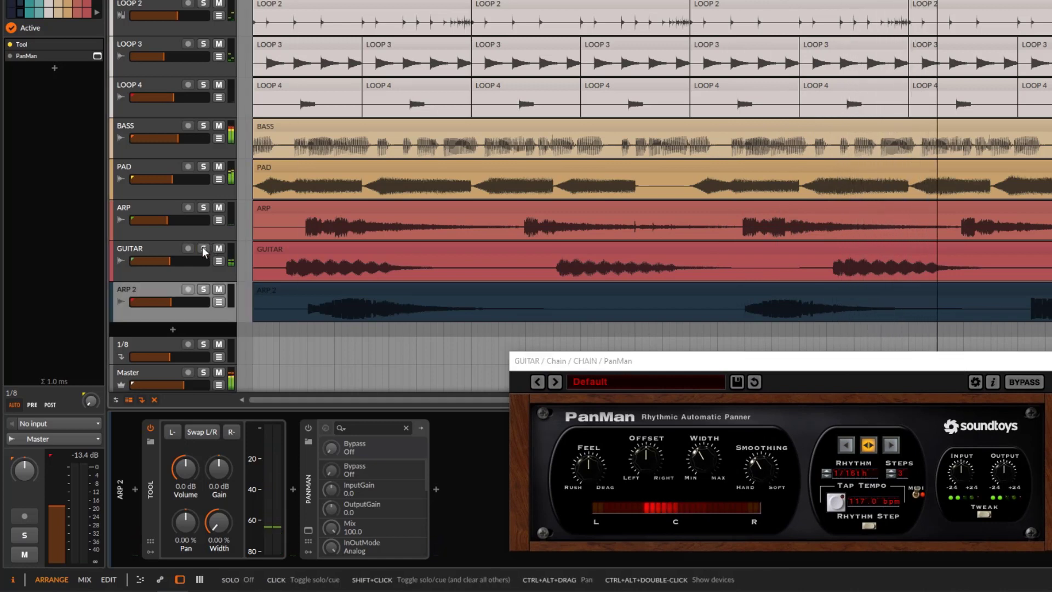
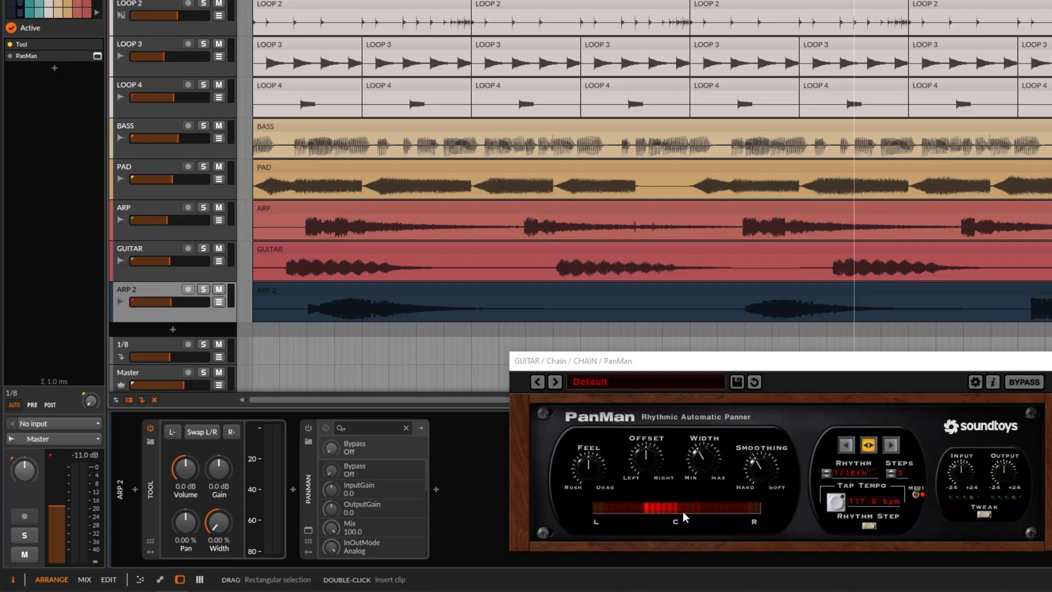
pyautogui.click(580, 239)
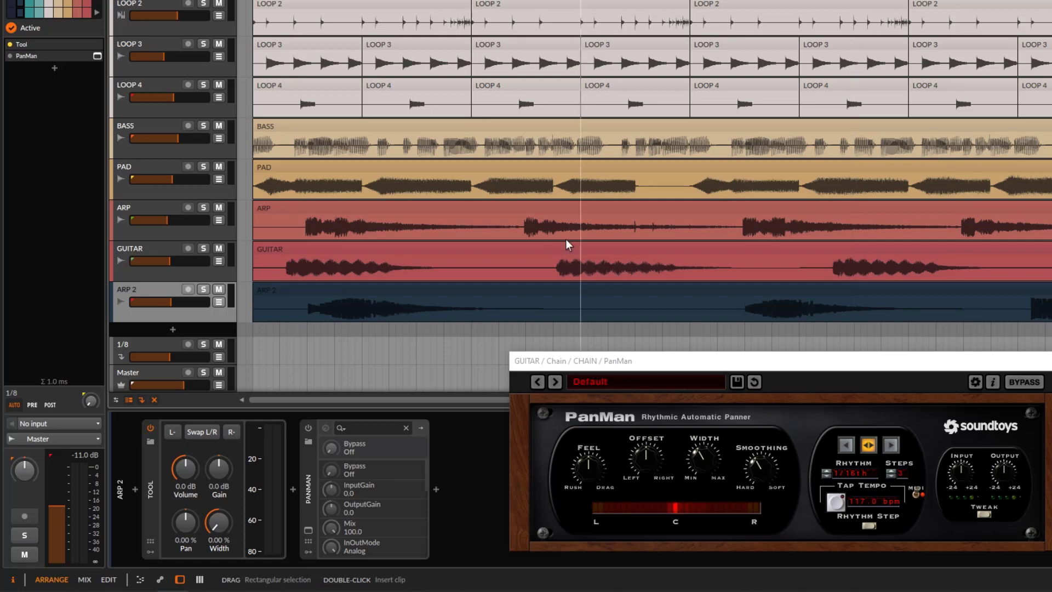
pyautogui.click(329, 247)
pyautogui.click(448, 342)
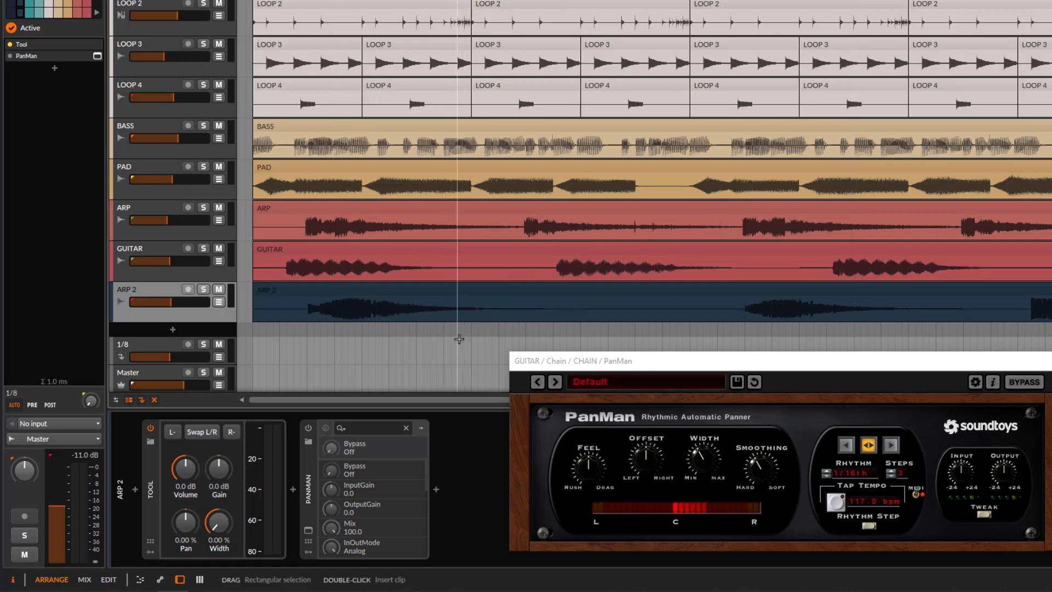
pyautogui.click(433, 299)
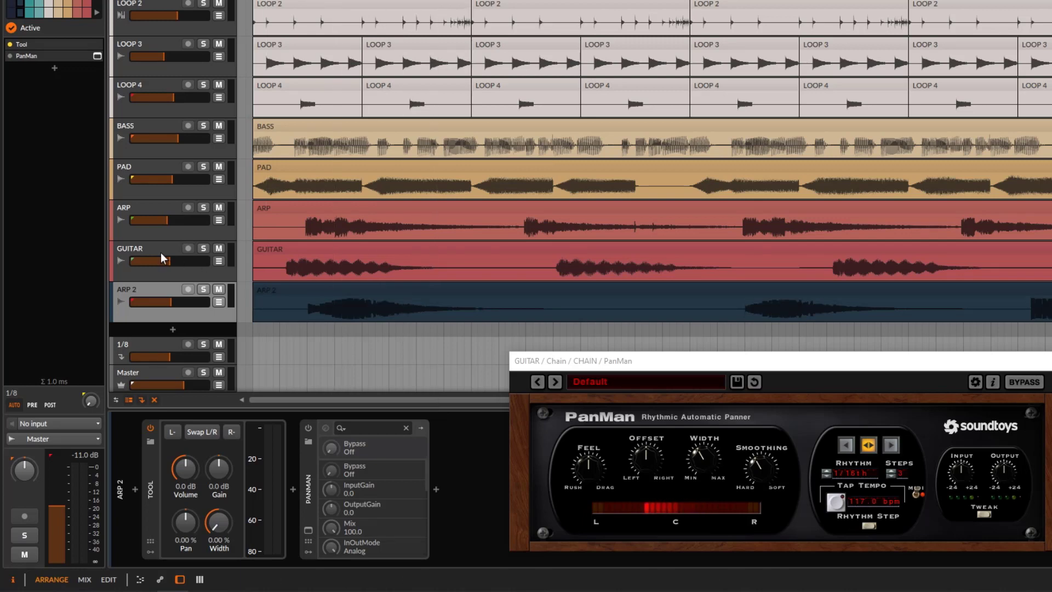
# Select the GUITAR track, play it within the full mix, and solo it for another playback
pyautogui.click(195, 258)
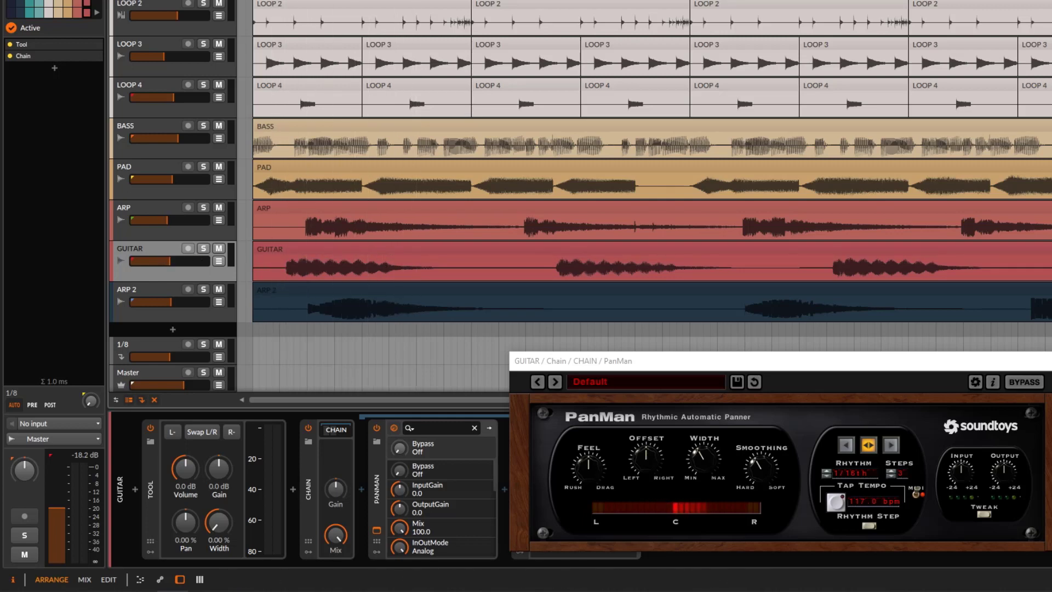
pyautogui.press('space')
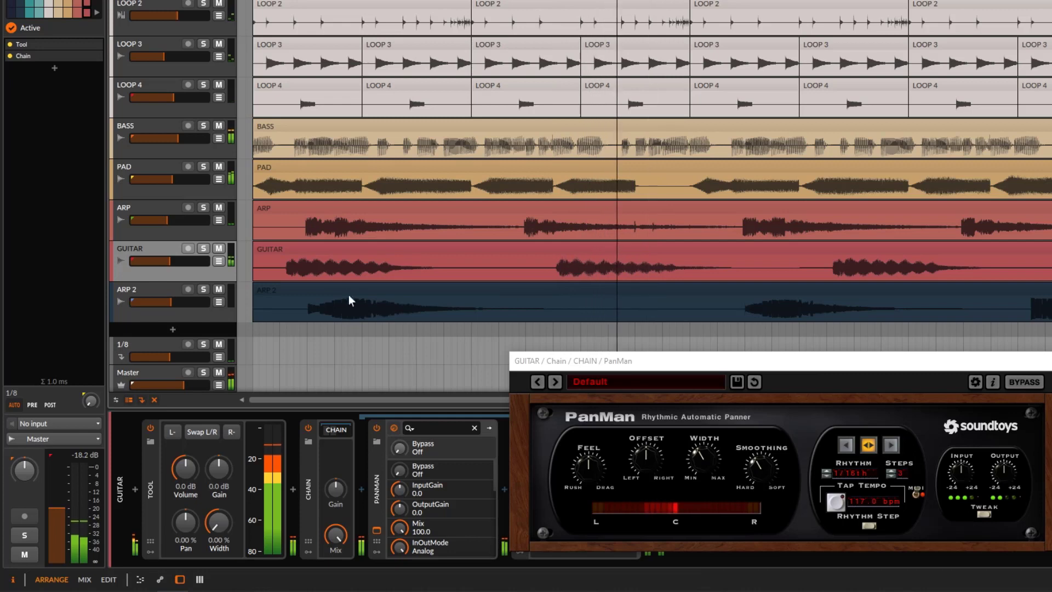
pyautogui.click(203, 248)
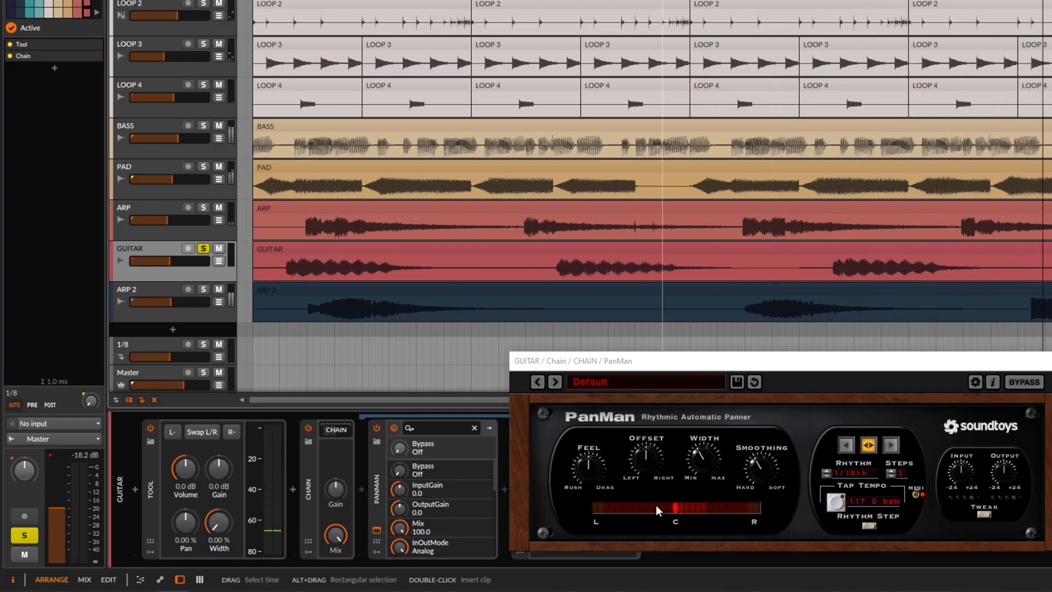
pyautogui.press('space')
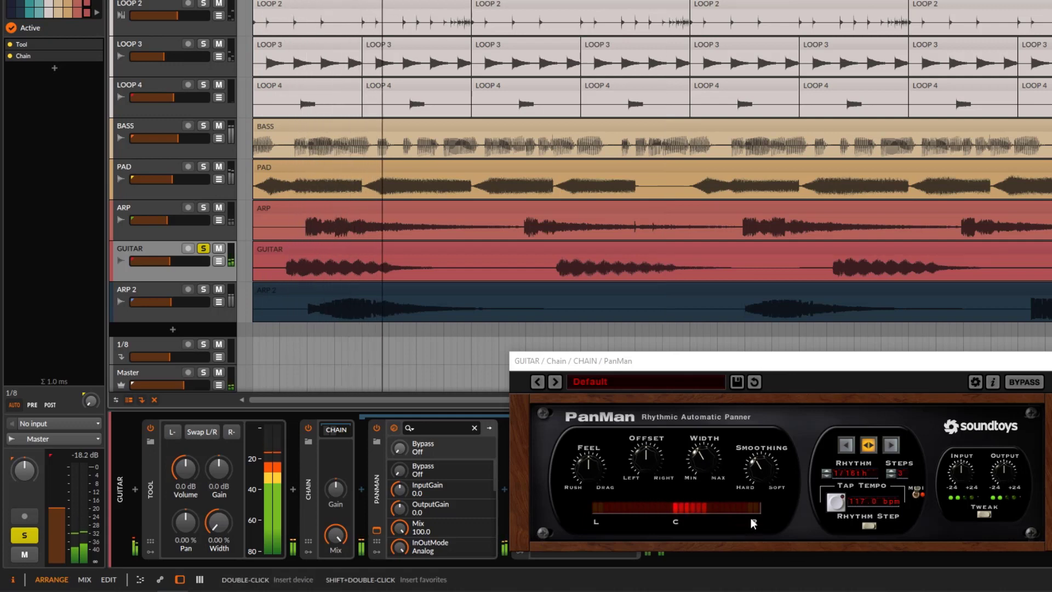
# Raise GUITAR's PanMan Width to 210 and compare the guitar soloed and in the full mix with ARP 2 muted
pyautogui.moveTo(710, 473); pyautogui.dragTo(662, 171)
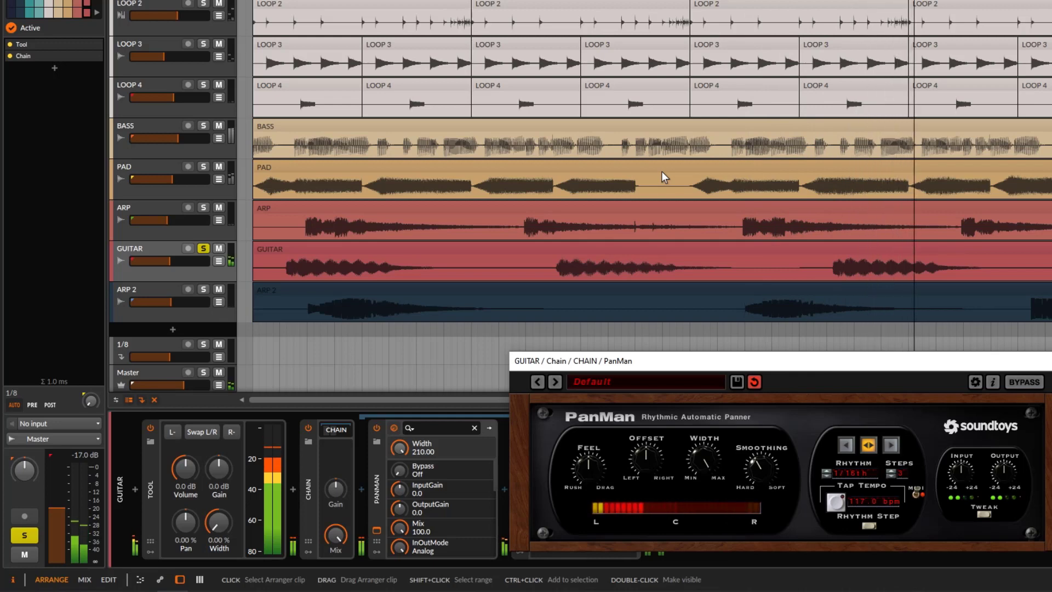
pyautogui.click(203, 250)
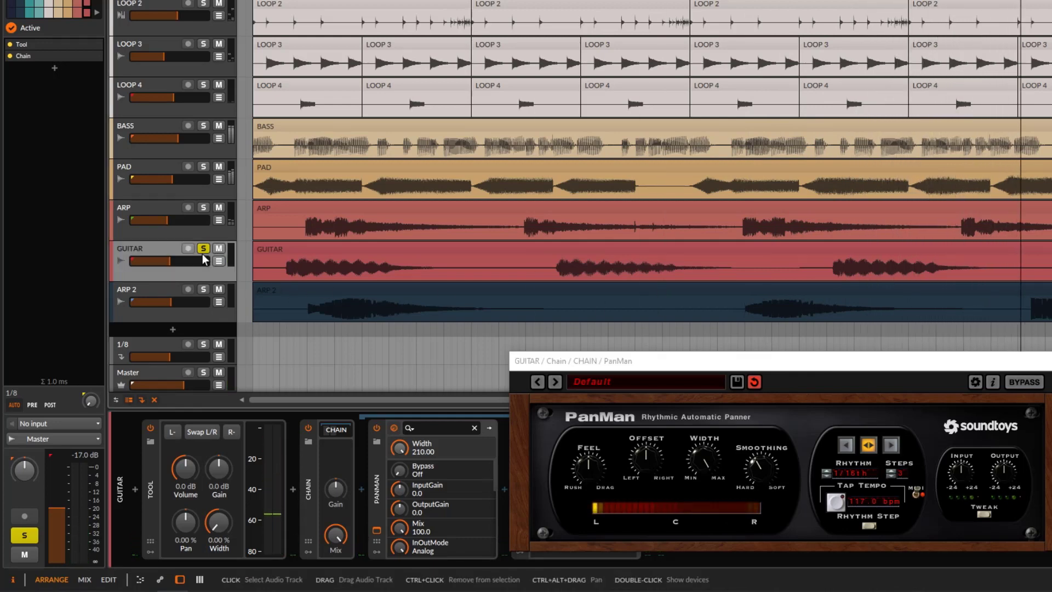
pyautogui.click(219, 289)
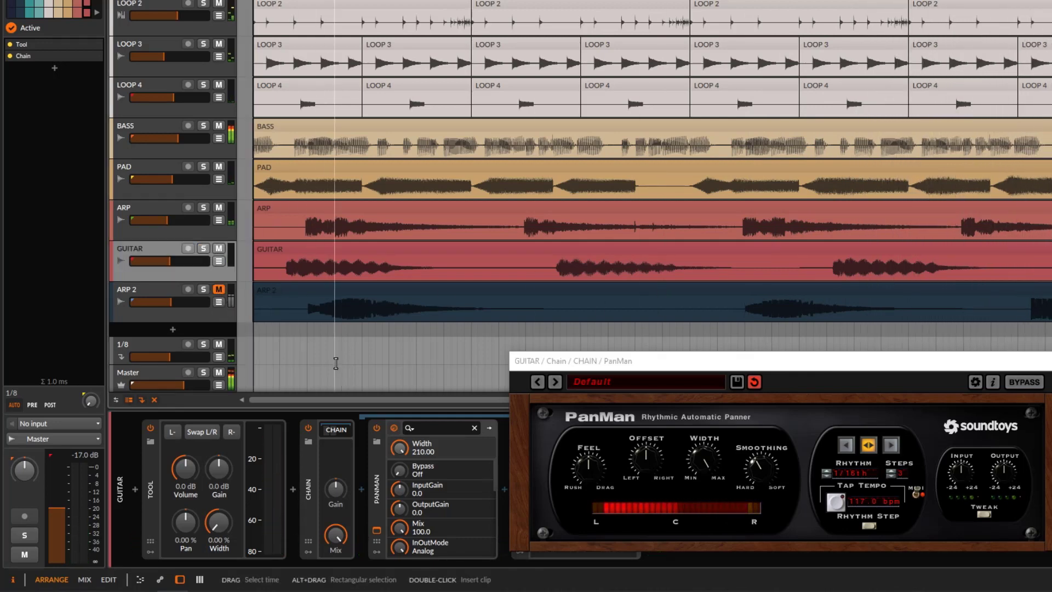
pyautogui.click(218, 289)
pyautogui.click(204, 249)
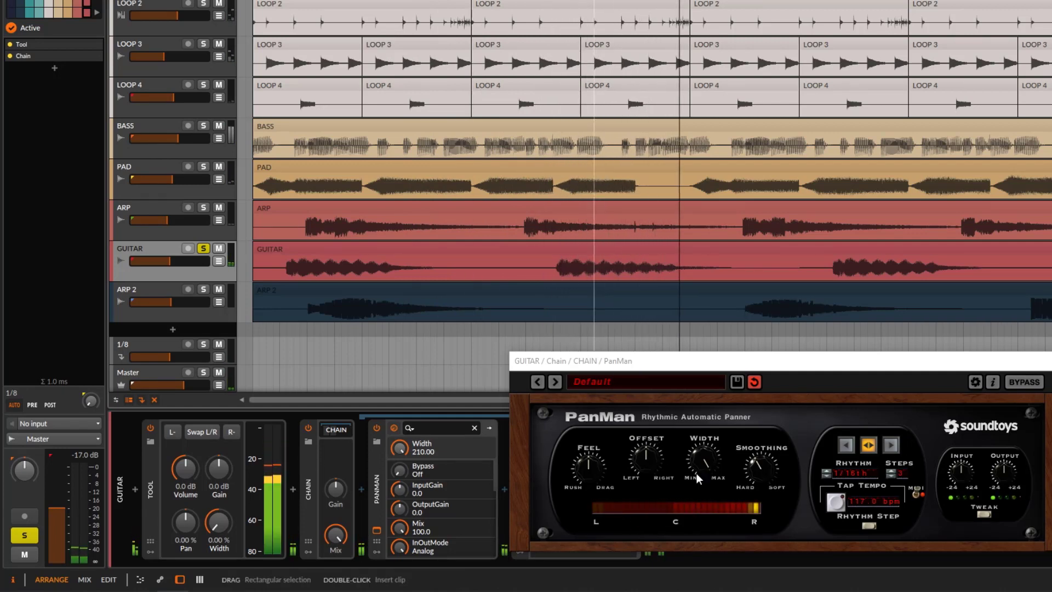
pyautogui.click(321, 182)
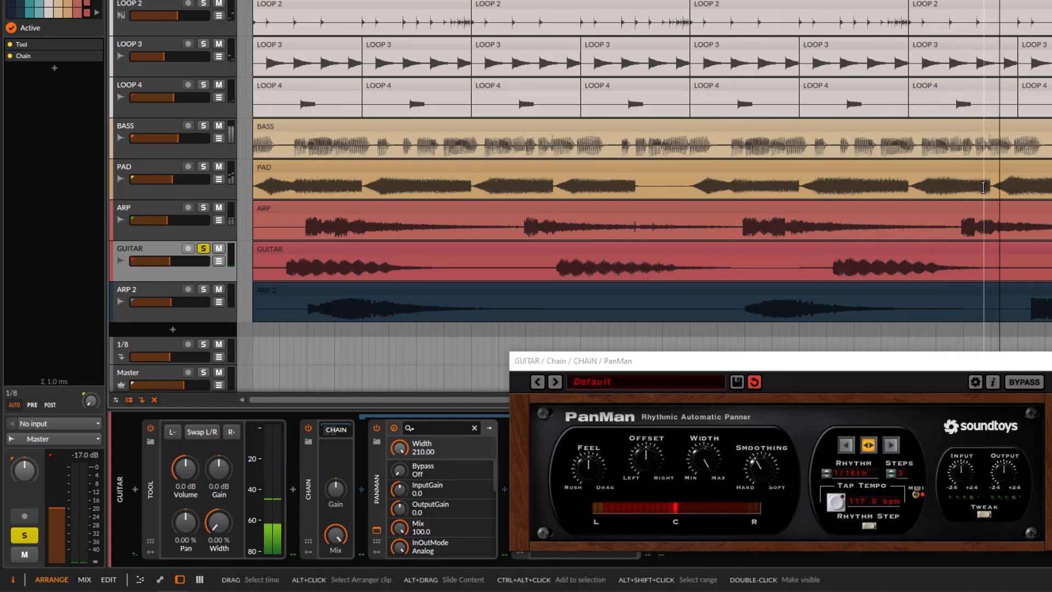
pyautogui.click(672, 369)
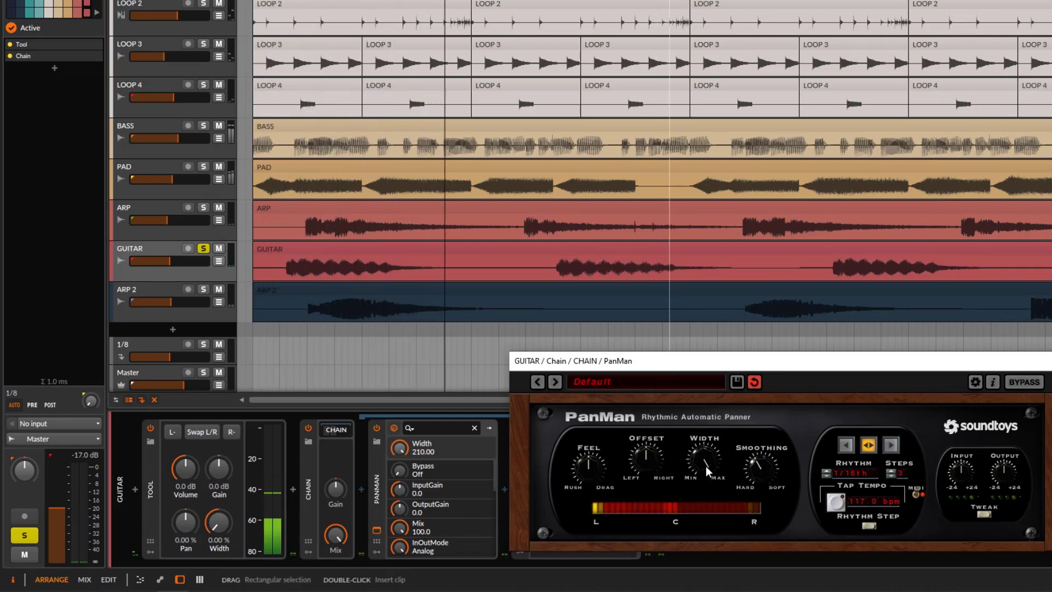
# Lower the Width of GUITAR's PanMan in stages to 90.30 while the soloed guitar plays
pyautogui.moveTo(706, 466); pyautogui.dragTo(703, 512)
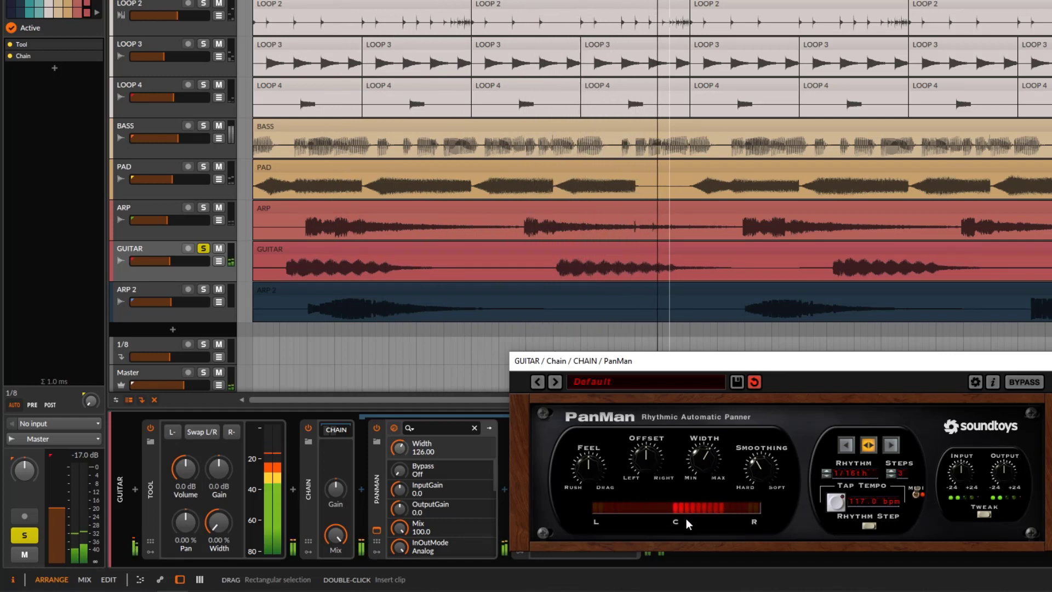
pyautogui.click(703, 460)
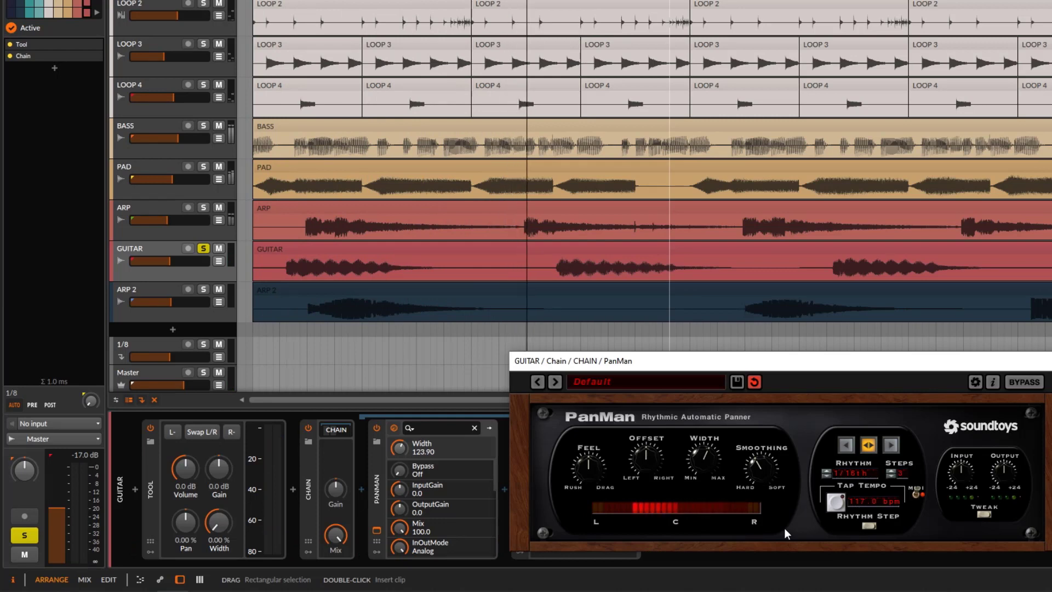
pyautogui.moveTo(711, 472); pyautogui.dragTo(641, 534)
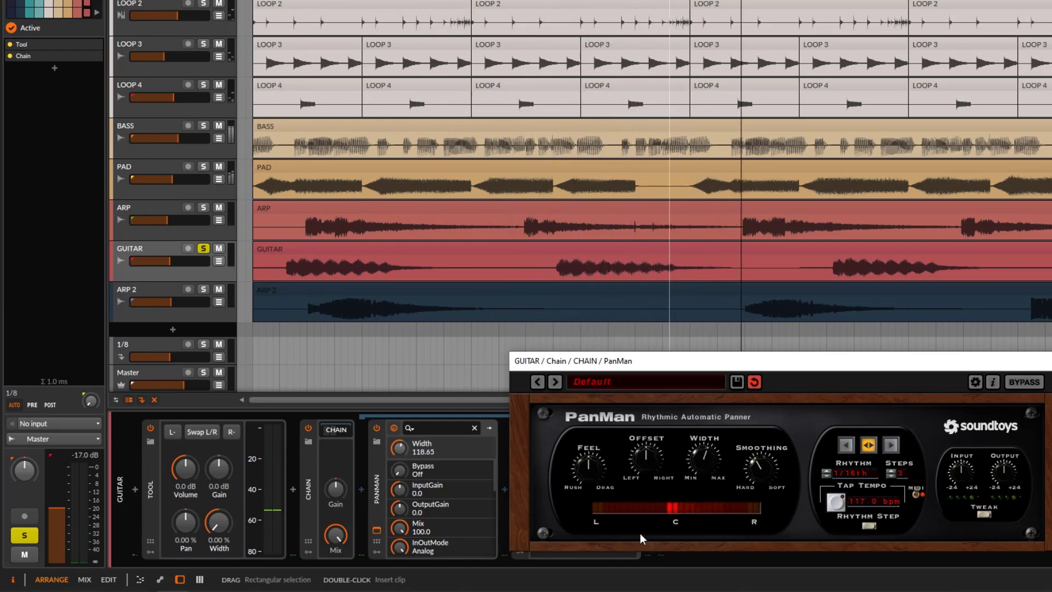
pyautogui.moveTo(708, 474); pyautogui.dragTo(715, 488)
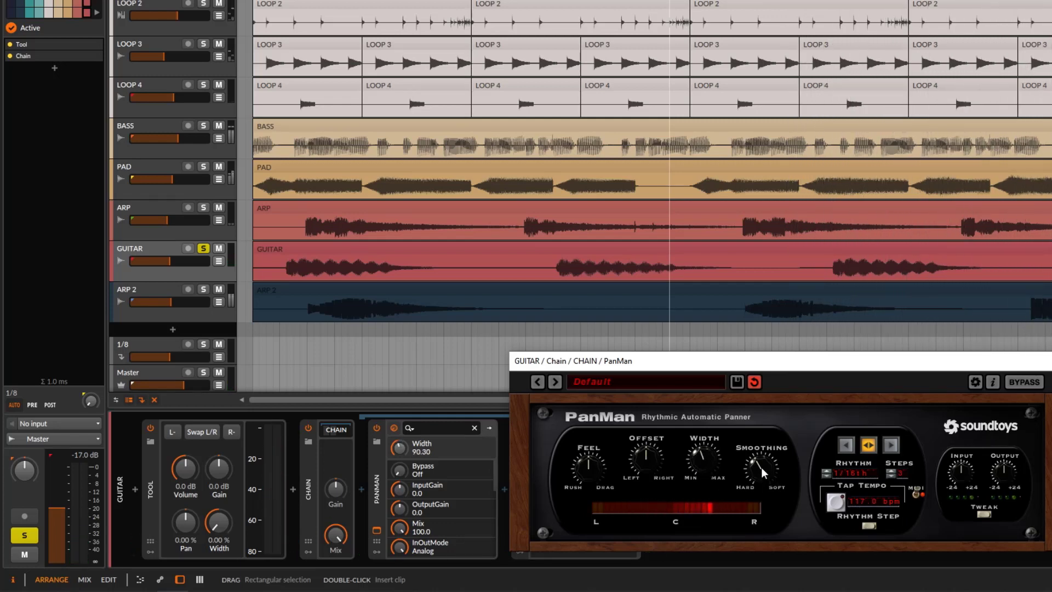
# Try PanMan's Smoothing at 0, set it to 0.45, and close the plug-in window with playback stopped
pyautogui.moveTo(761, 467); pyautogui.dragTo(762, 590)
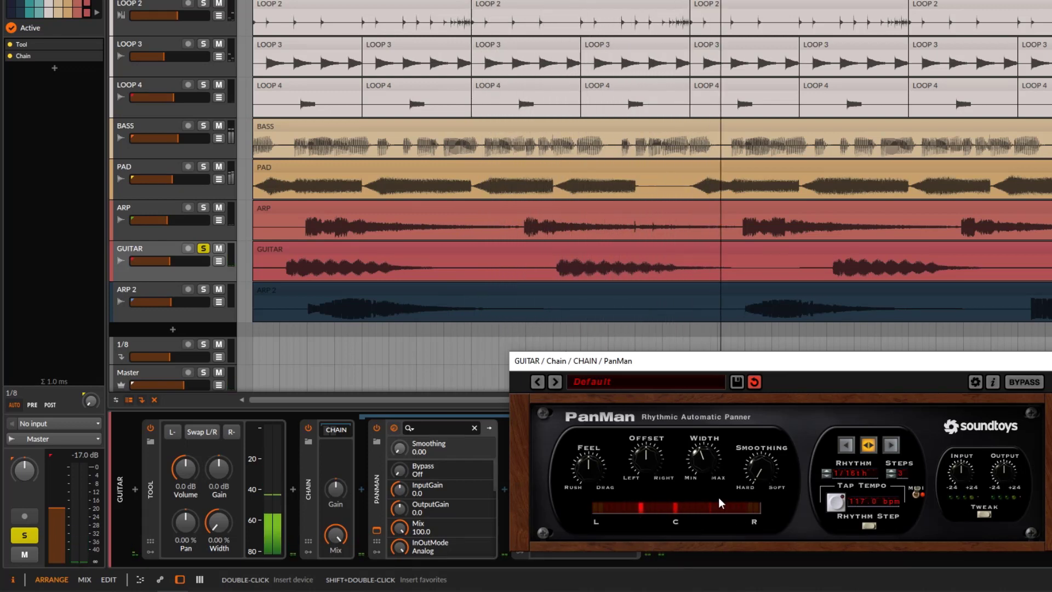
pyautogui.moveTo(763, 475); pyautogui.dragTo(761, 429)
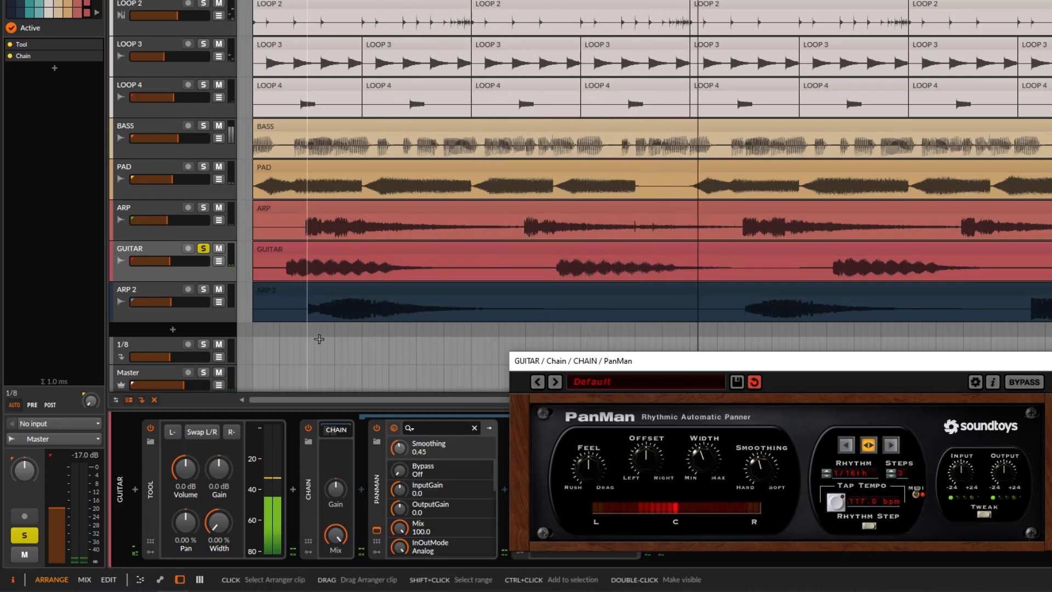
pyautogui.press('space')
pyautogui.click(1050, 361)
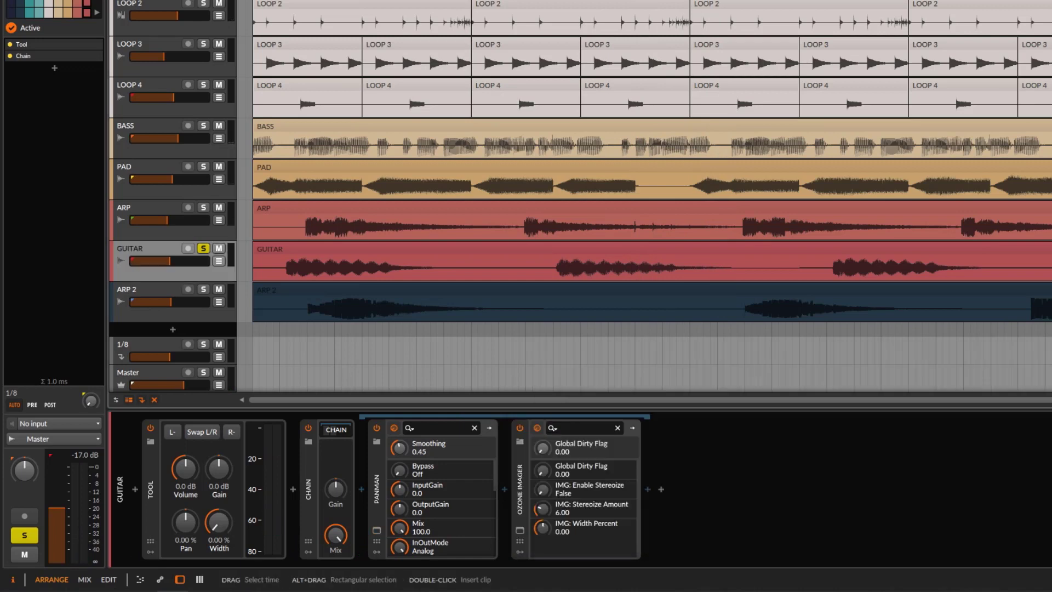
# Add a Beat LFO modulator to GUITAR's Tool device and turn its waveform fully to sine
pyautogui.click(154, 478)
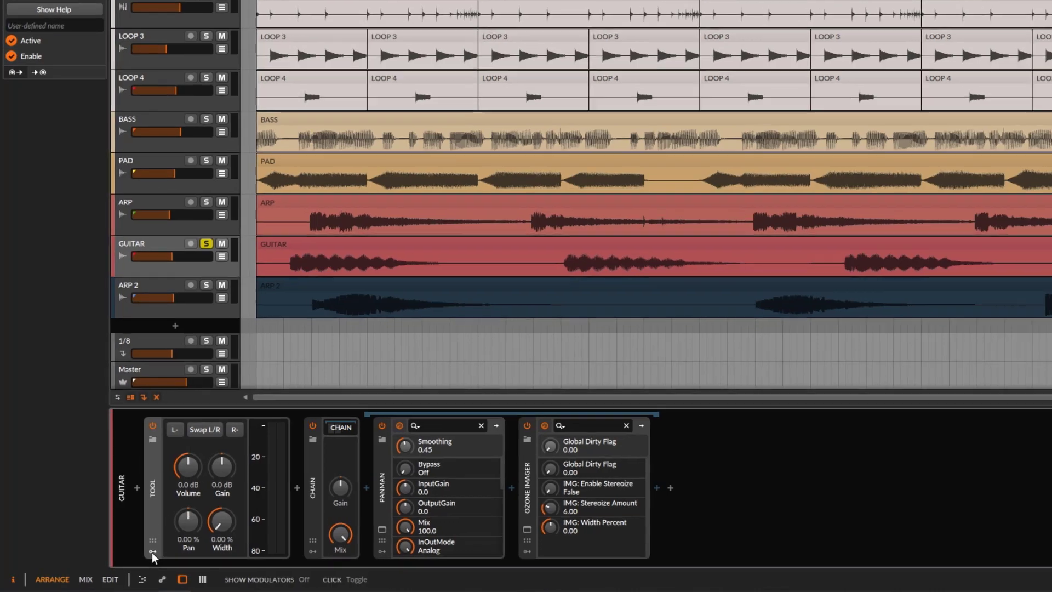
pyautogui.click(150, 551)
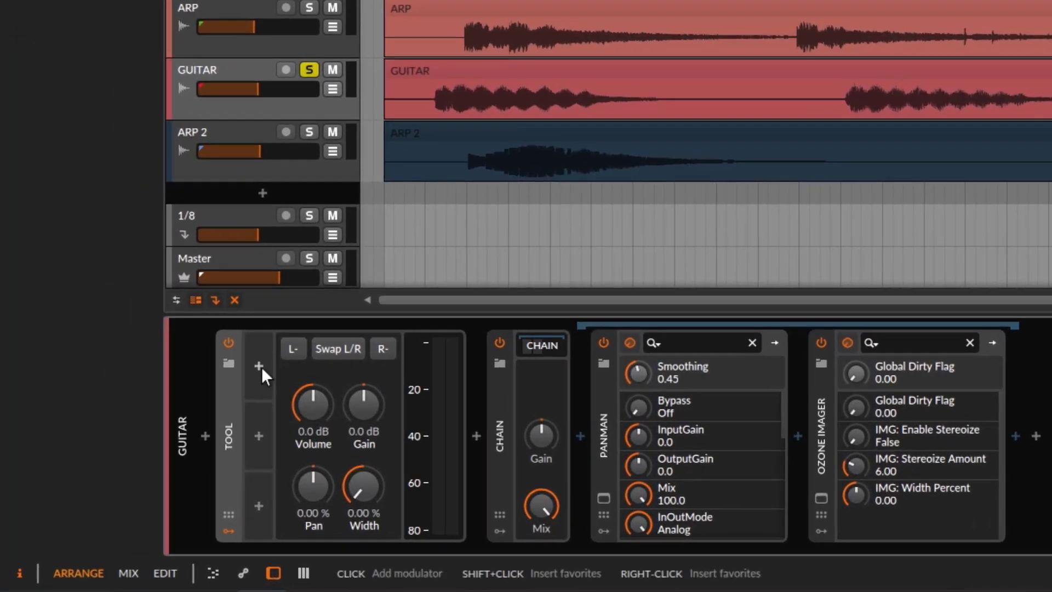
pyautogui.click(258, 366)
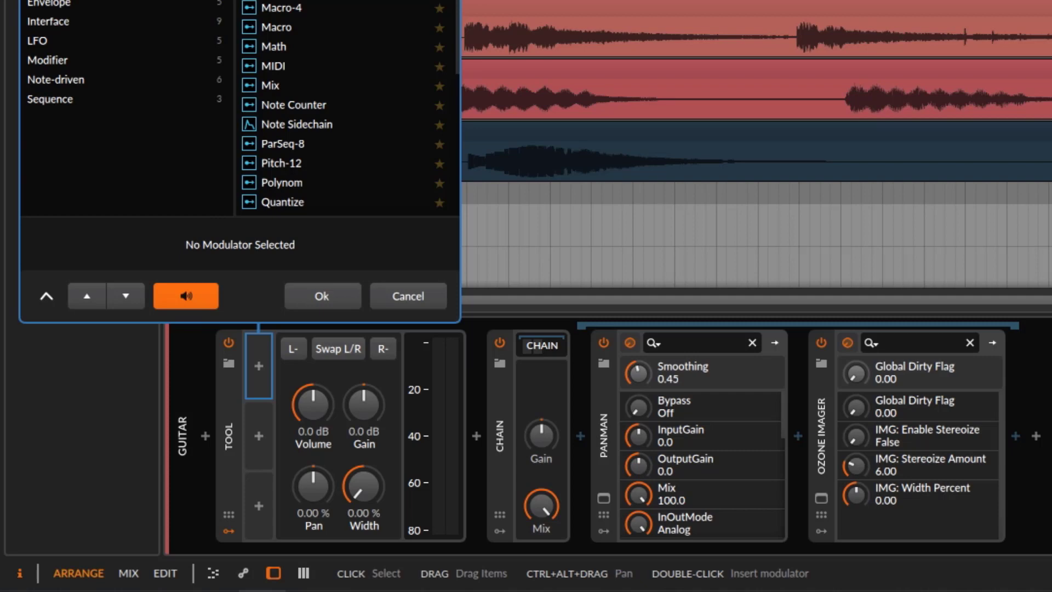
pyautogui.click(344, 295)
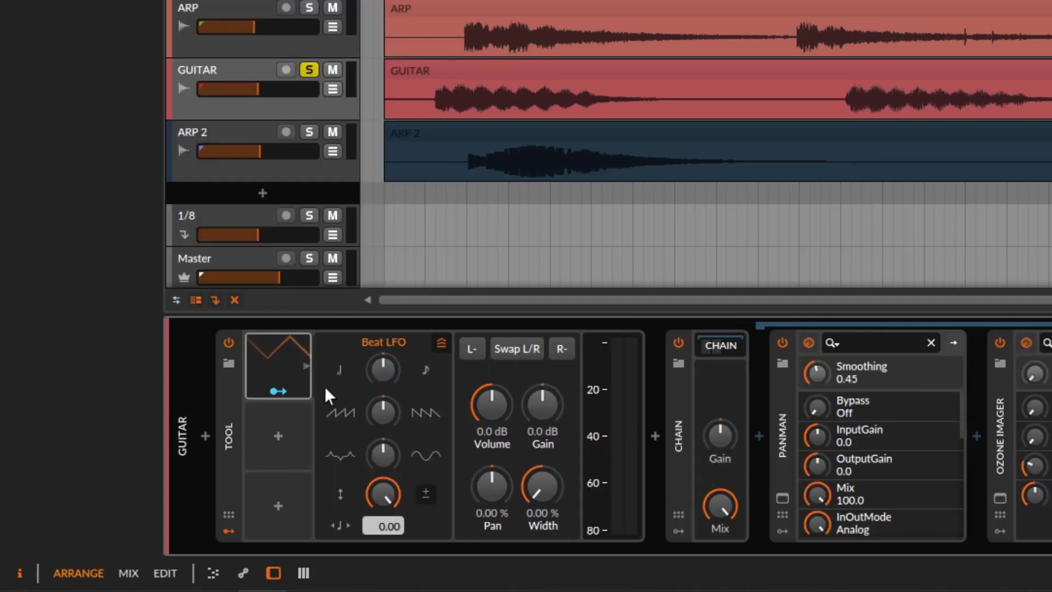
pyautogui.moveTo(388, 457); pyautogui.dragTo(388, 394)
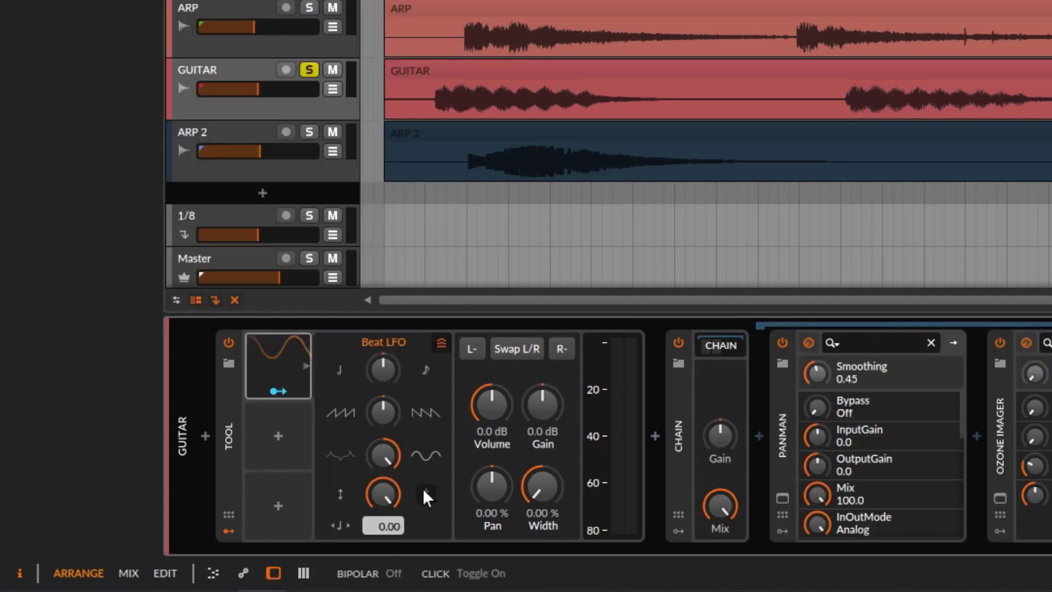
# Map the Beat LFO to the Tool's Pan, switch the LFO to bipolar, and set the modulation amount to about 0.38
pyautogui.click(278, 391)
pyautogui.moveTo(490, 489); pyautogui.dragTo(491, 458)
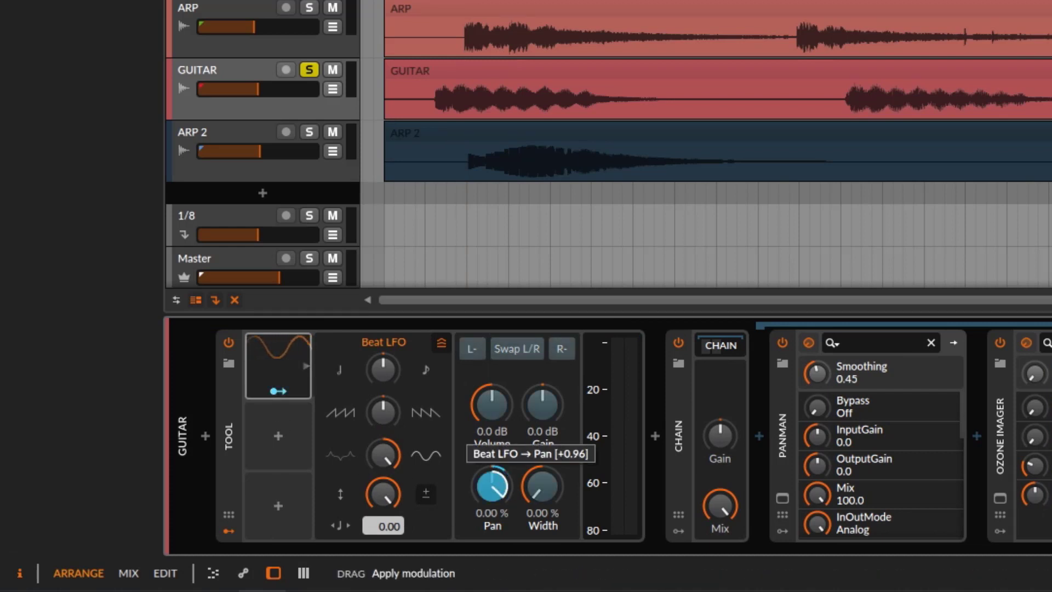
pyautogui.click(430, 494)
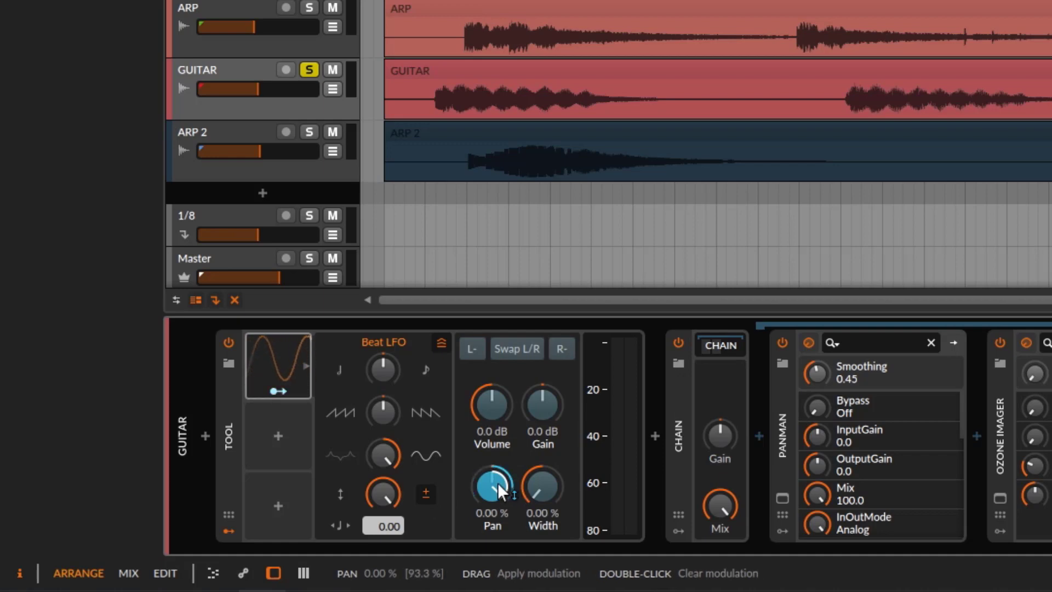
pyautogui.moveTo(498, 482); pyautogui.dragTo(498, 501)
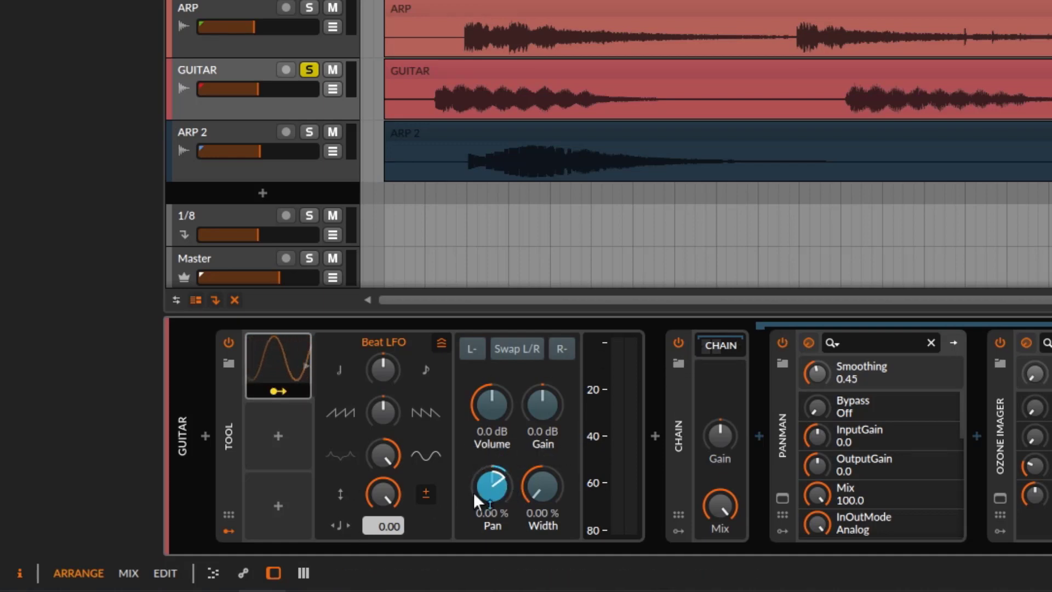
# Bypass GUITAR's Chain device and play the soloed guitar with only the Beat LFO panning it
pyautogui.click(679, 342)
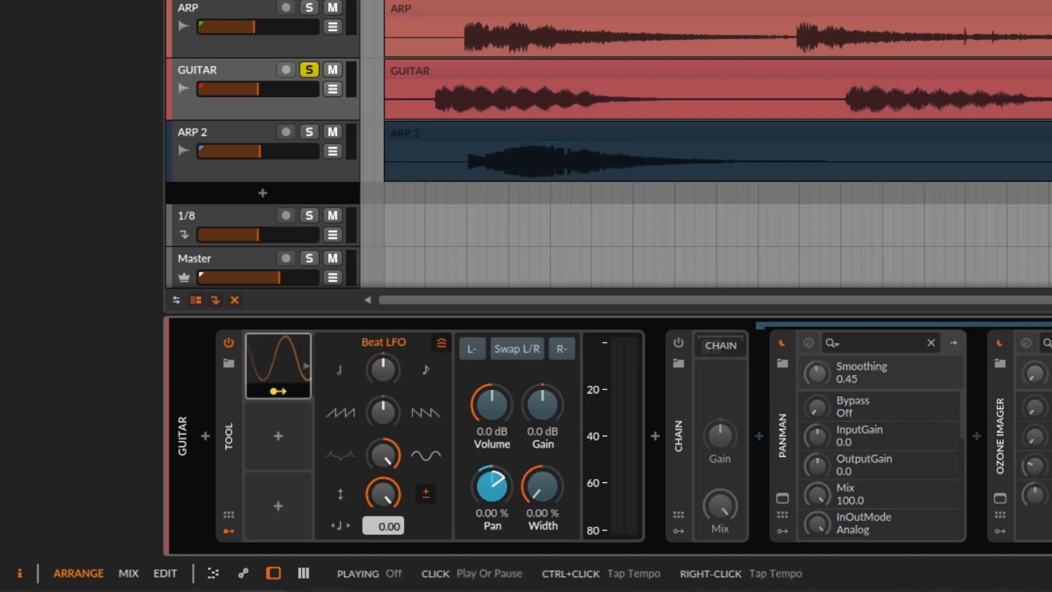
pyautogui.press('space')
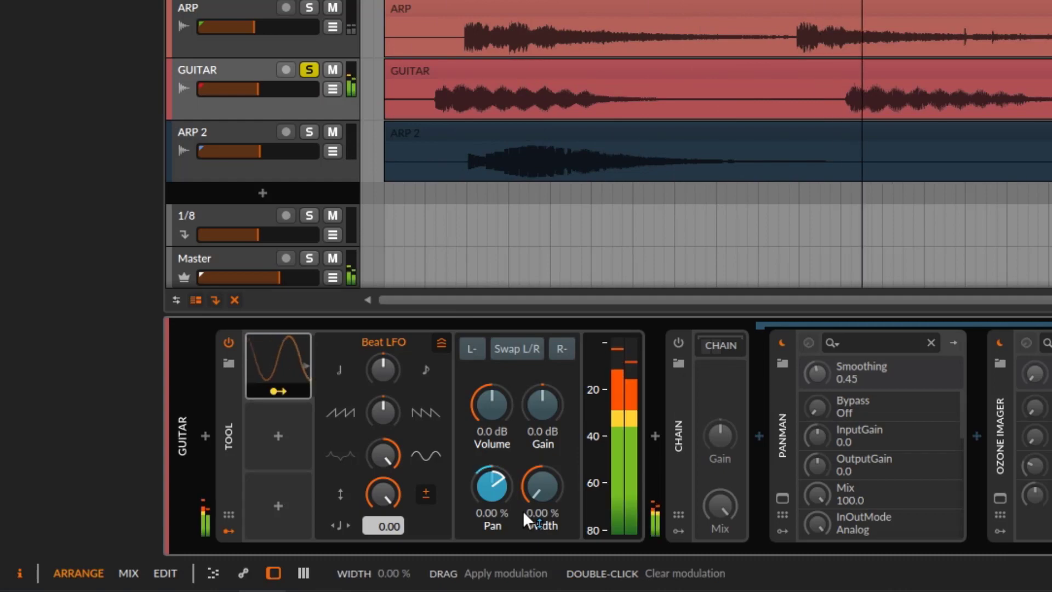
pyautogui.click(278, 391)
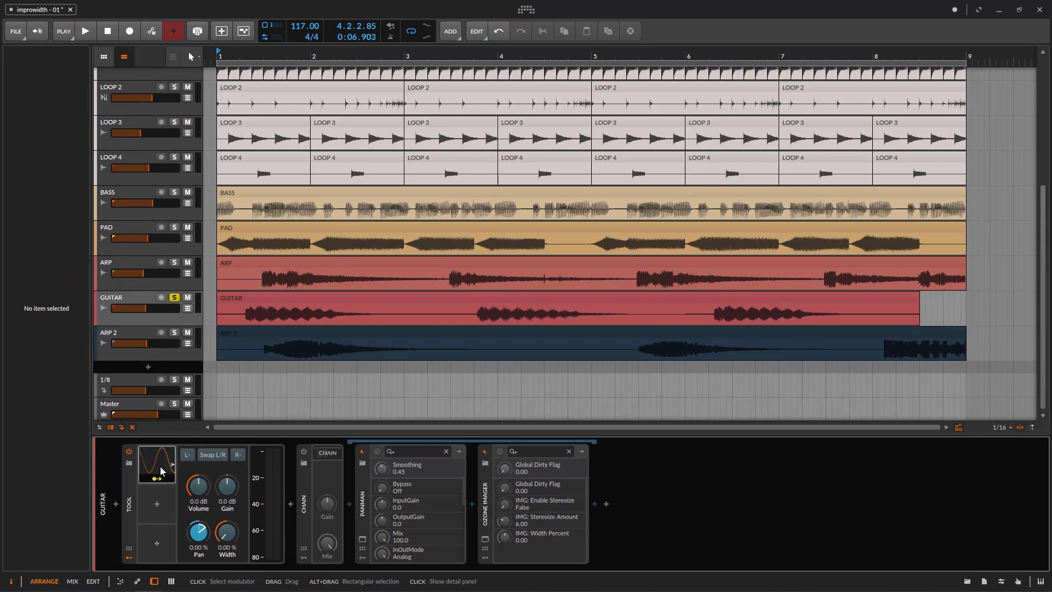
# Delete the Beat LFO from GUITAR's Tool, hide its modulator slots, and reactivate the Chain device
pyautogui.click(163, 472)
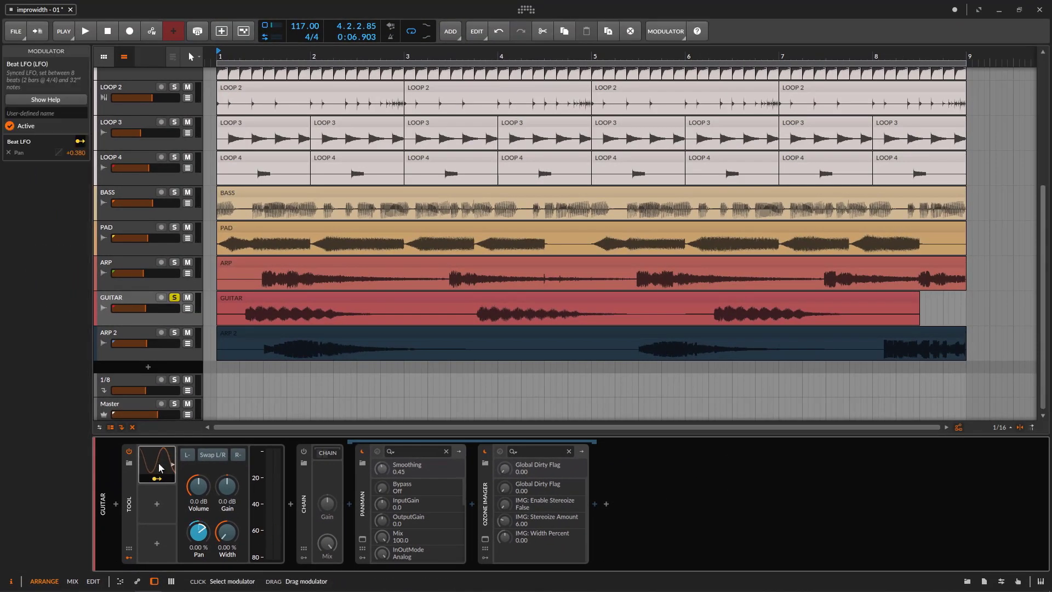
pyautogui.press('Delete')
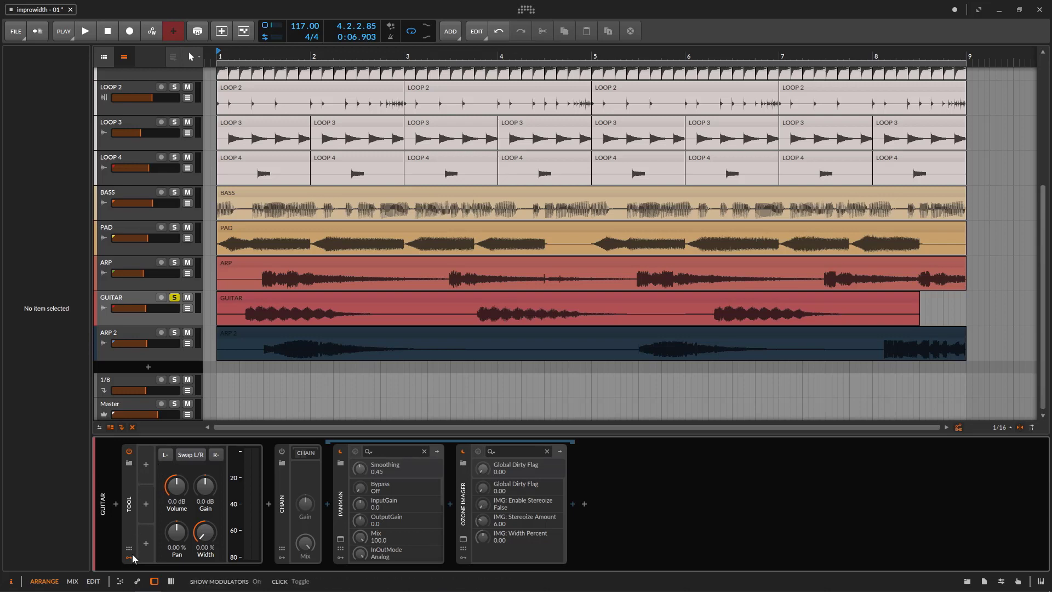
pyautogui.click(163, 542)
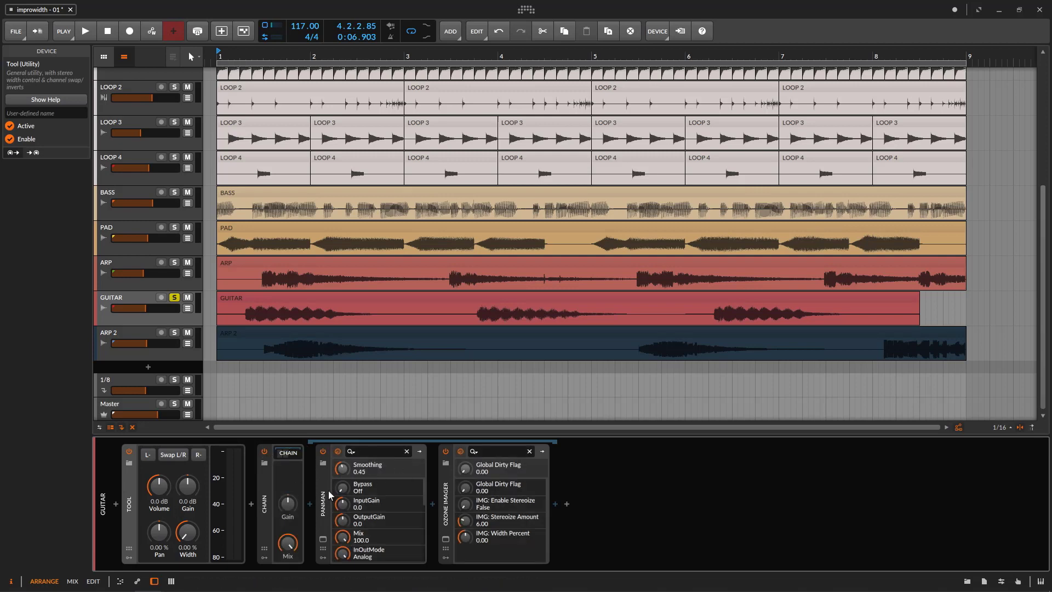
# Examine the Rhythm setting in GUITAR's PanMan and close the plug-in window
pyautogui.click(323, 540)
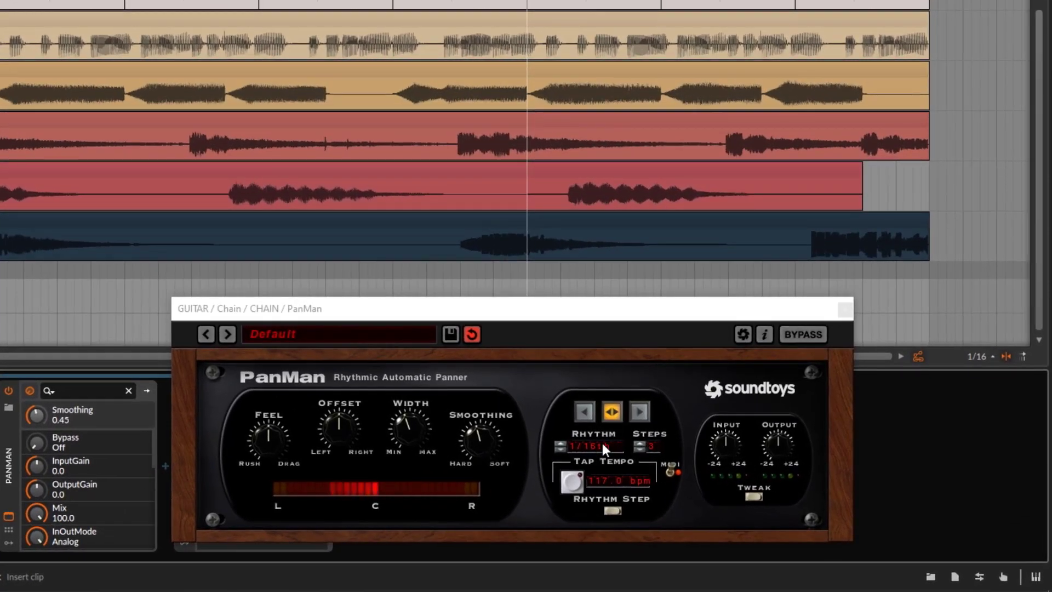
pyautogui.click(603, 446)
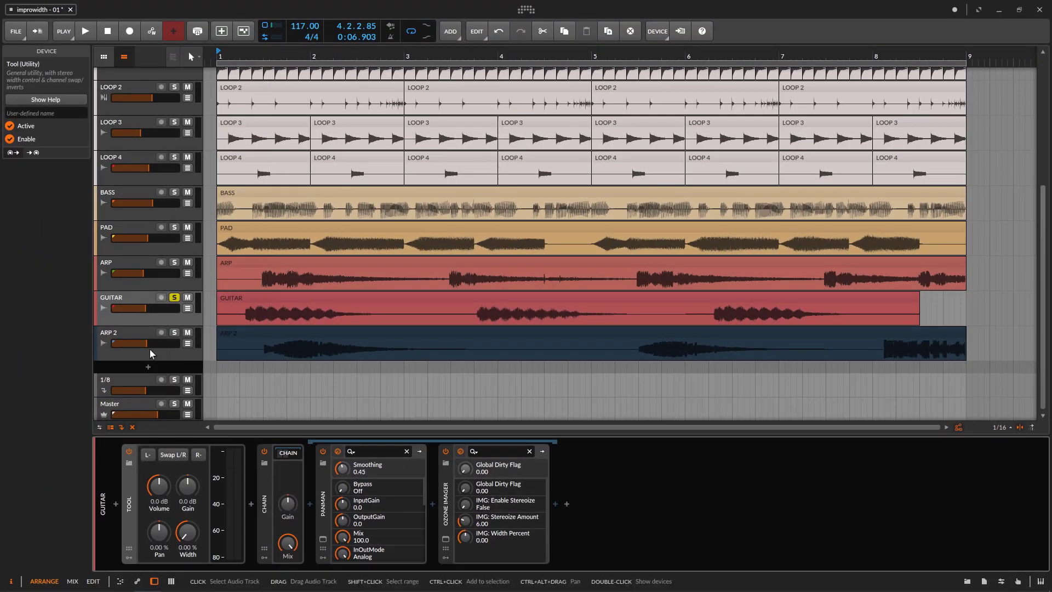
# Solo ARP 2 alongside GUITAR, enable ARP 2's PanMan, and play both tracks with its plug-in window open
pyautogui.click(139, 336)
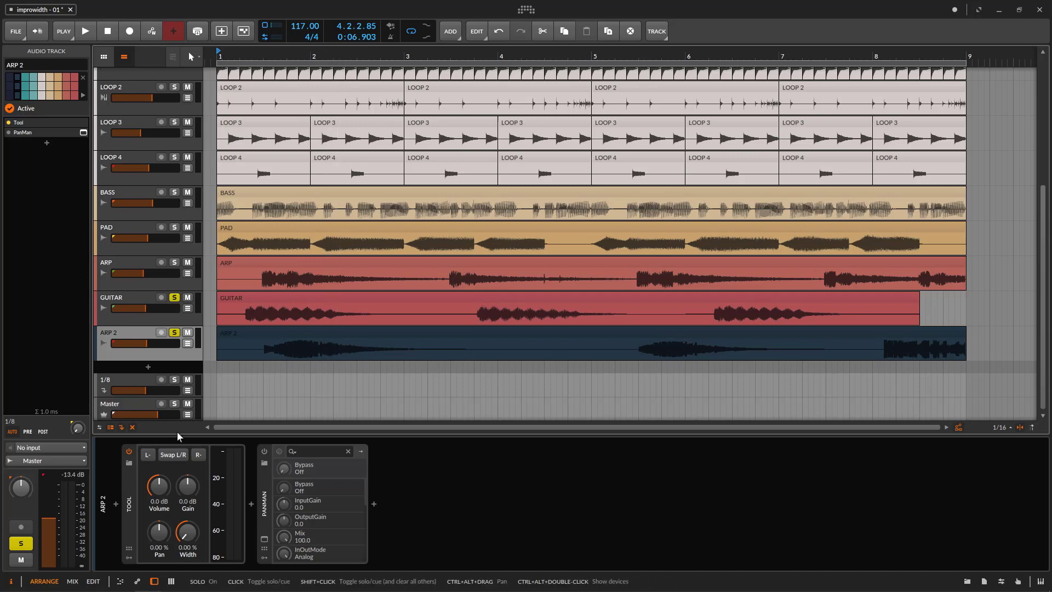
pyautogui.click(264, 452)
pyautogui.press('space')
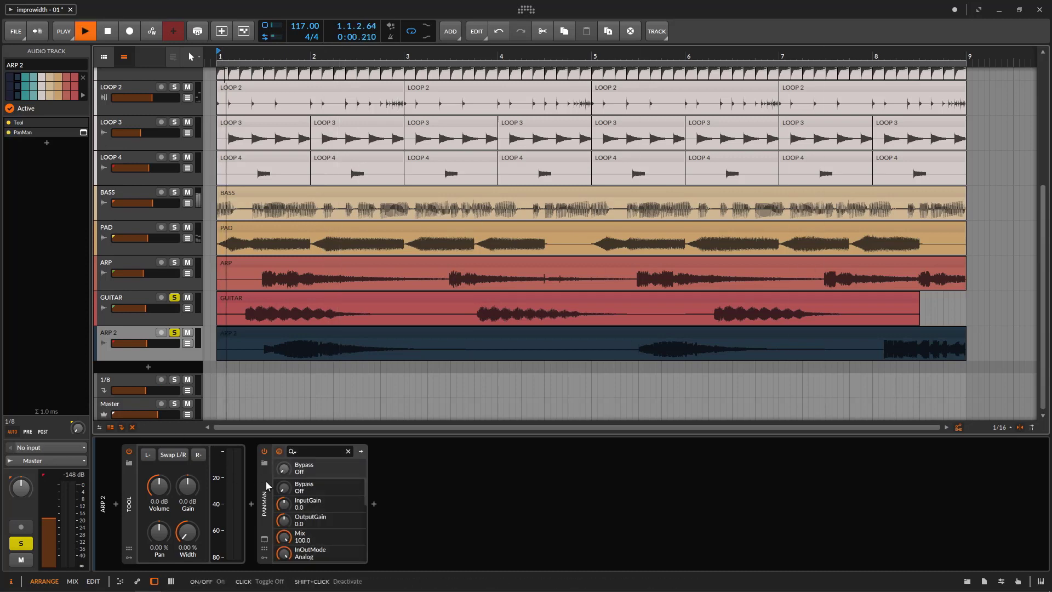
pyautogui.click(264, 540)
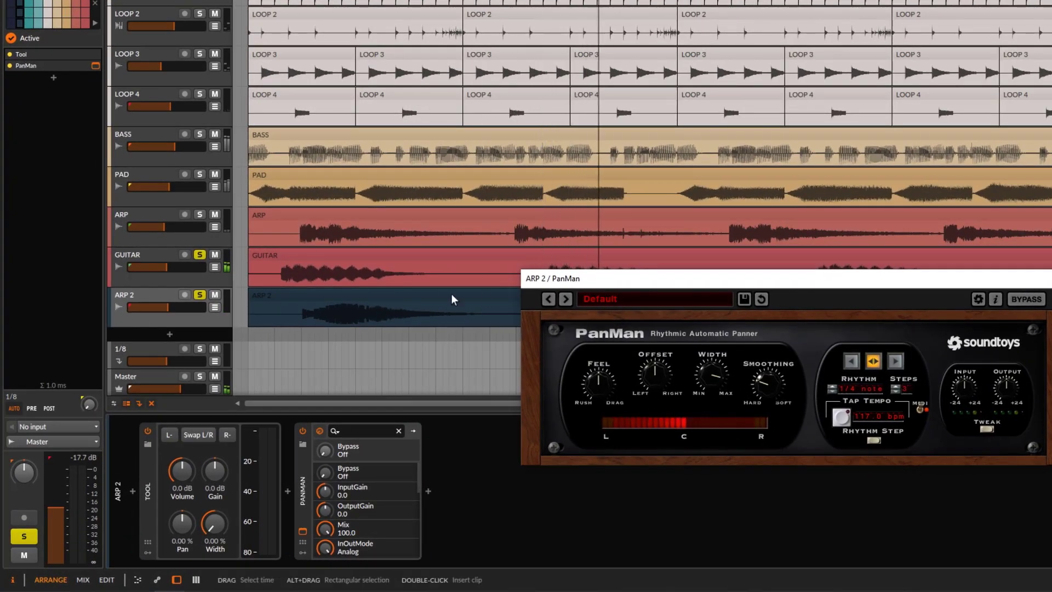
pyautogui.moveTo(782, 282); pyautogui.dragTo(793, 331)
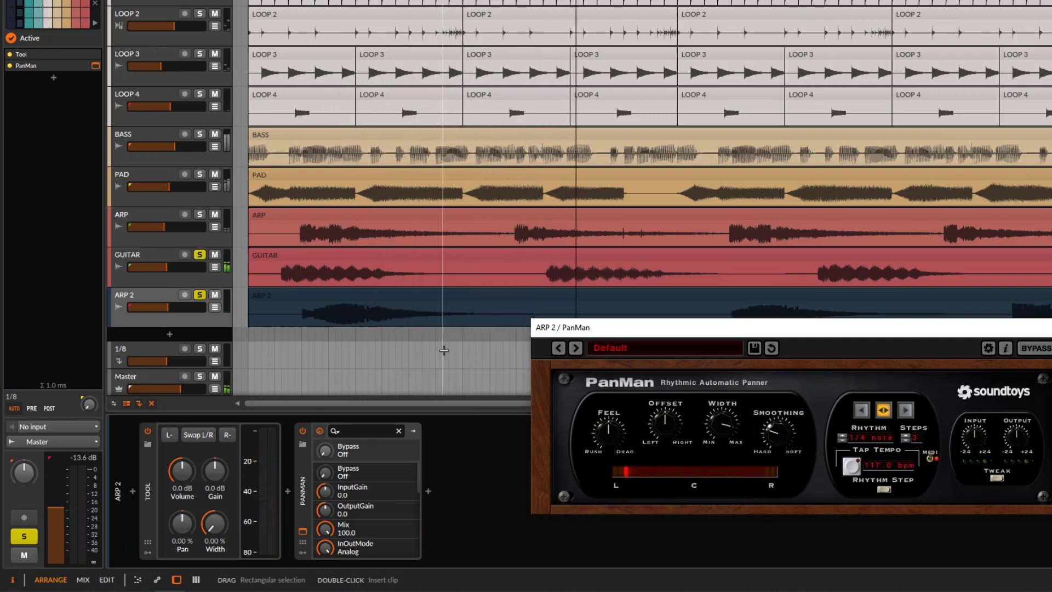
# Unsolo ARP 2 and GUITAR to hear the full mix, and solo ARP 2 again with its PanMan reopened
pyautogui.click(200, 295)
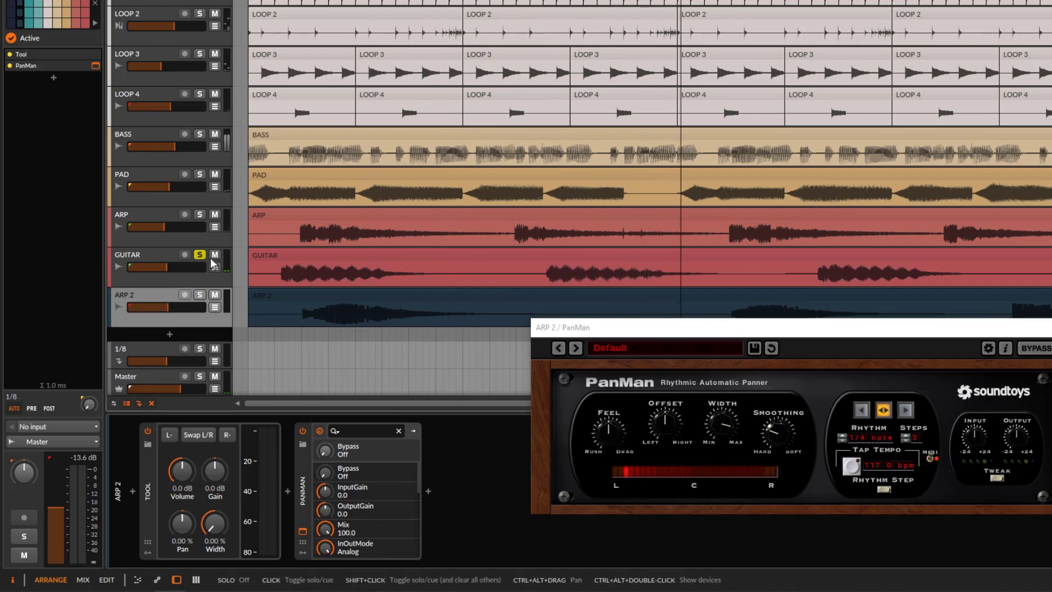
pyautogui.click(199, 255)
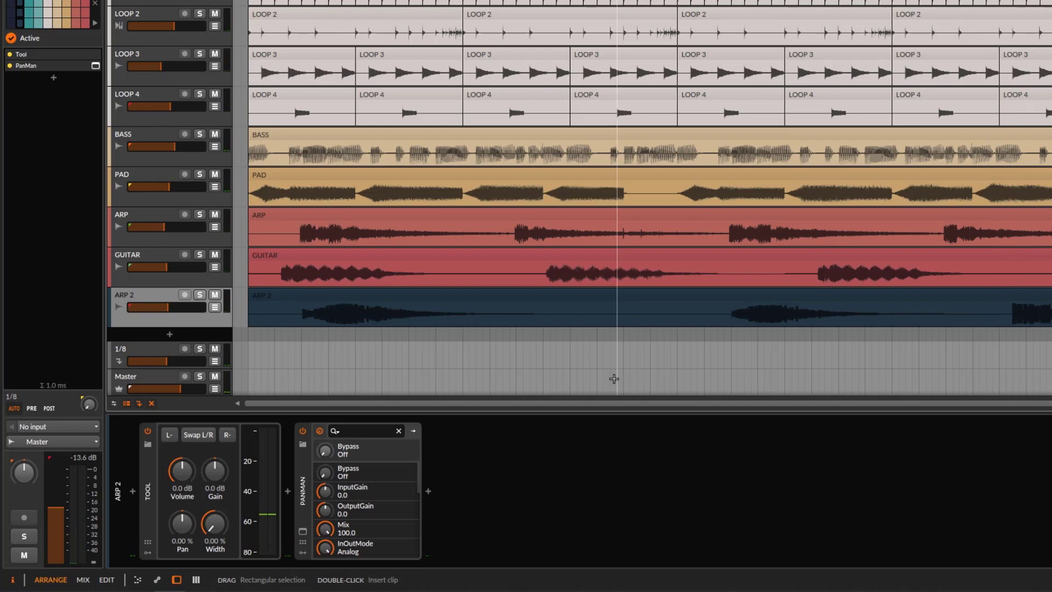
pyautogui.click(200, 295)
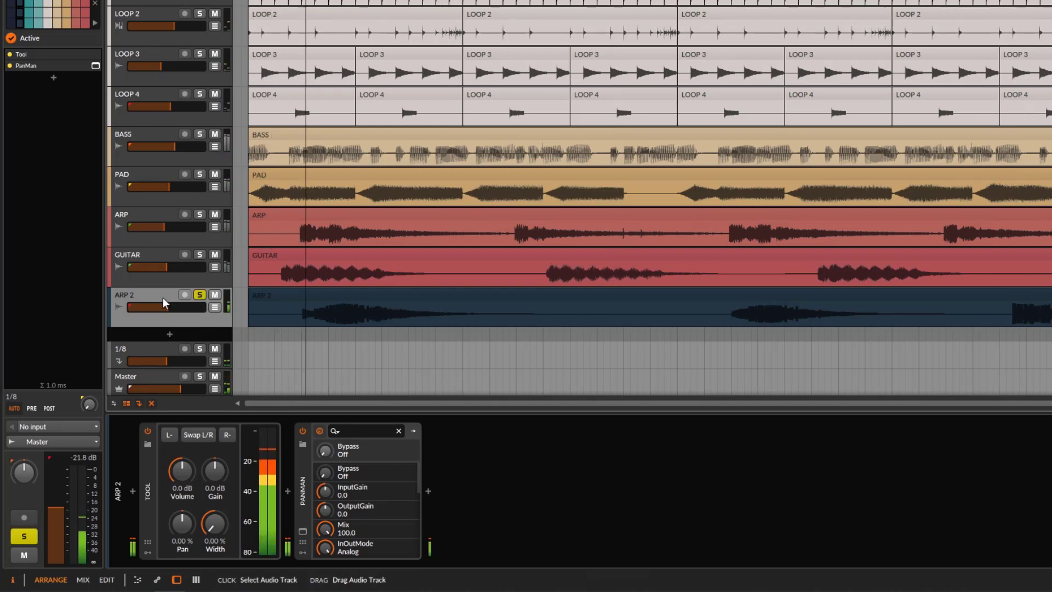
pyautogui.click(303, 530)
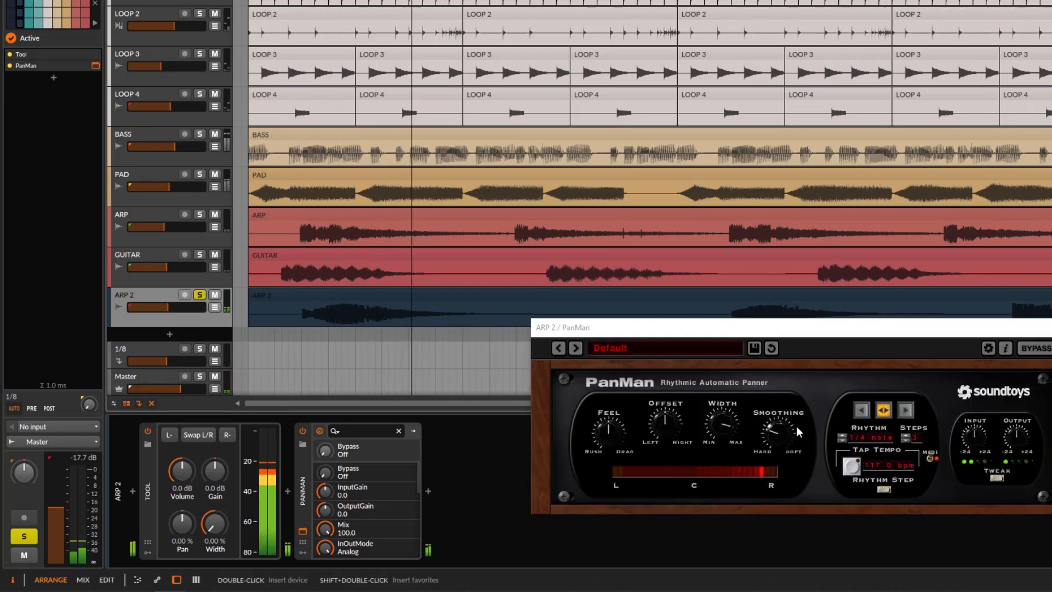
# Set the Rhythm of ARP 2's PanMan to 2 bars while the soloed track plays
pyautogui.click(879, 440)
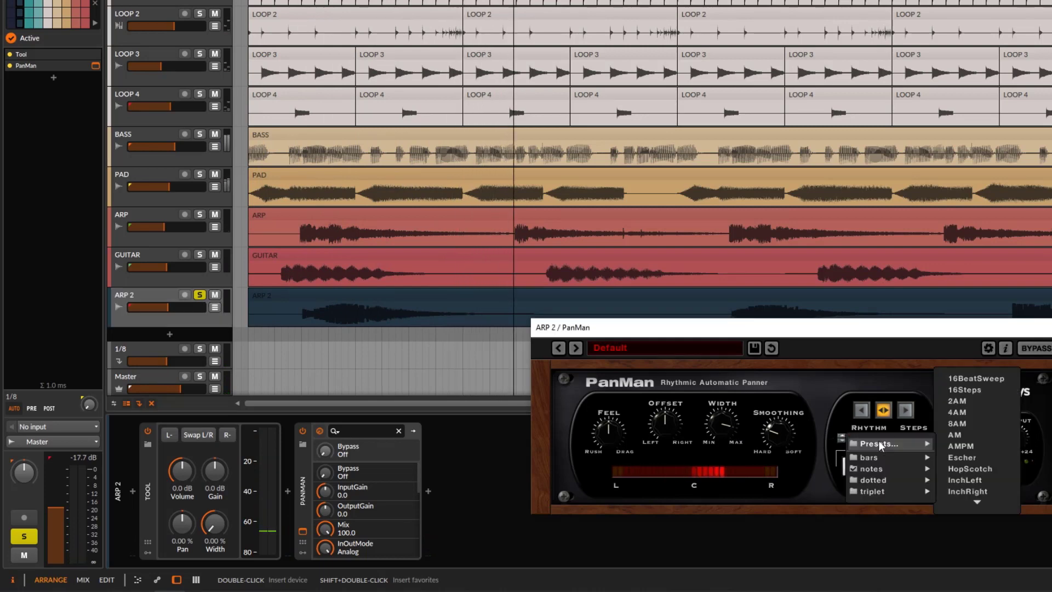
pyautogui.click(896, 443)
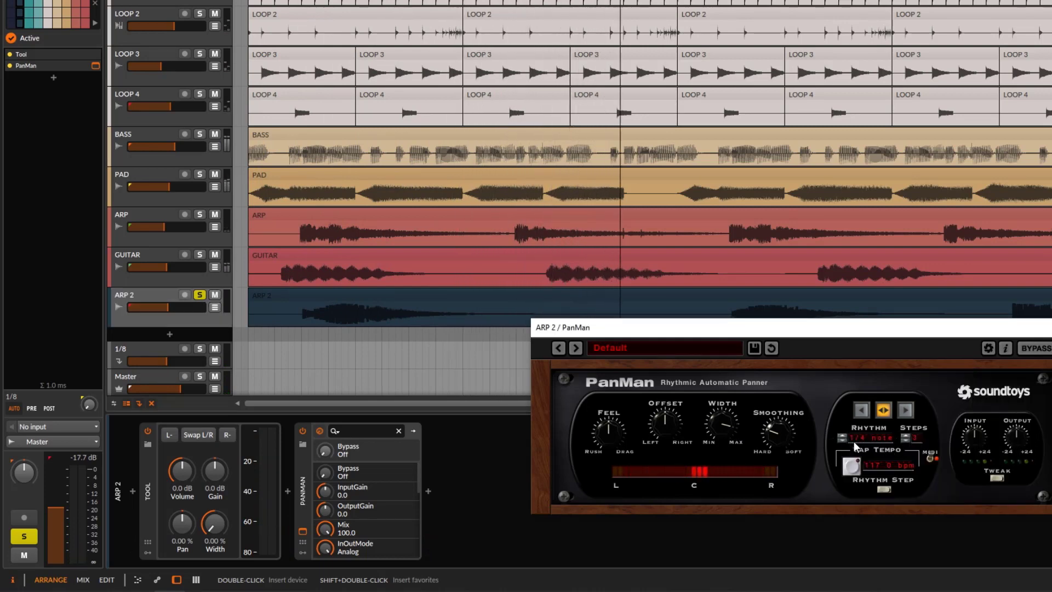
pyautogui.click(842, 437)
pyautogui.click(870, 437)
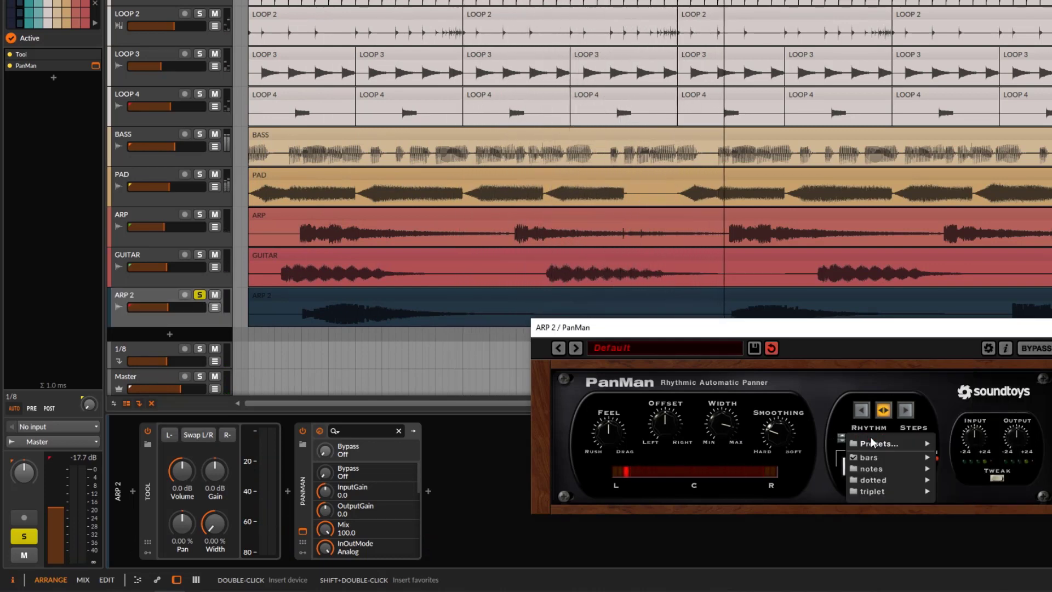
pyautogui.moveTo(889, 459)
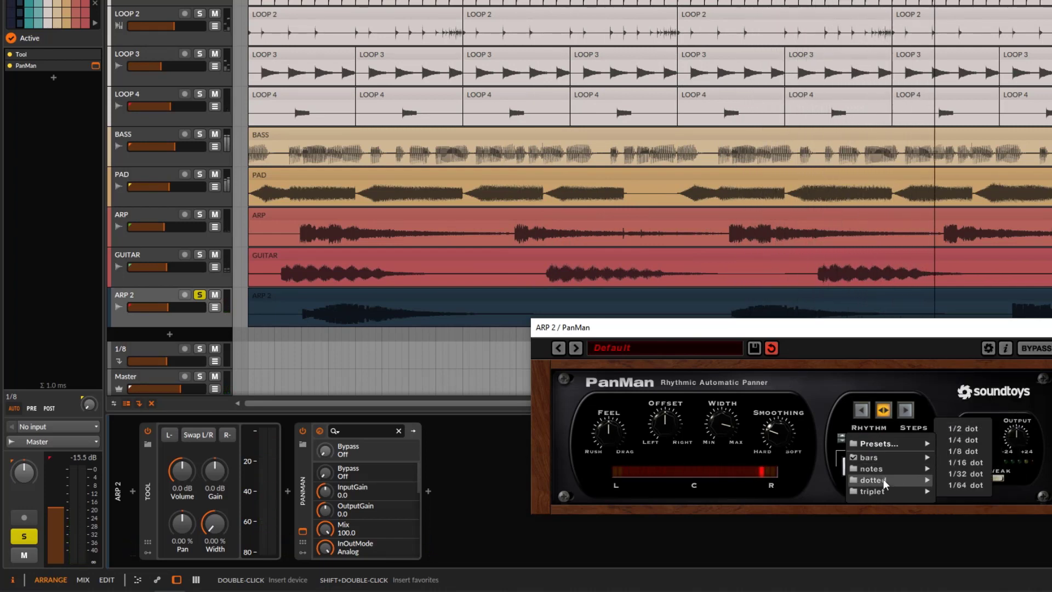
pyautogui.click(964, 451)
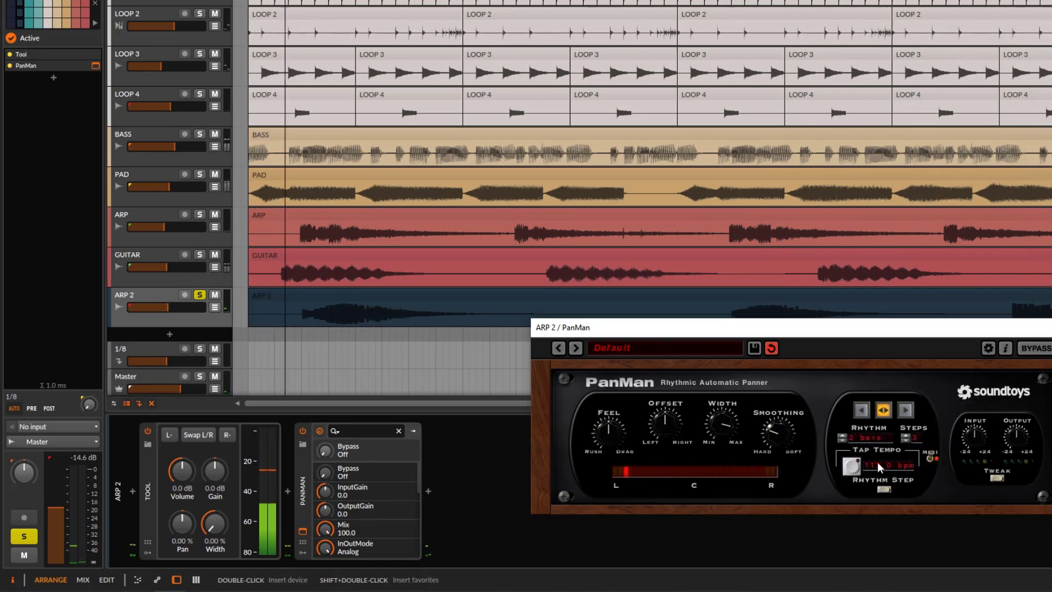
# Change the Rhythm of ARP 2's PanMan to 1 bar
pyautogui.click(861, 439)
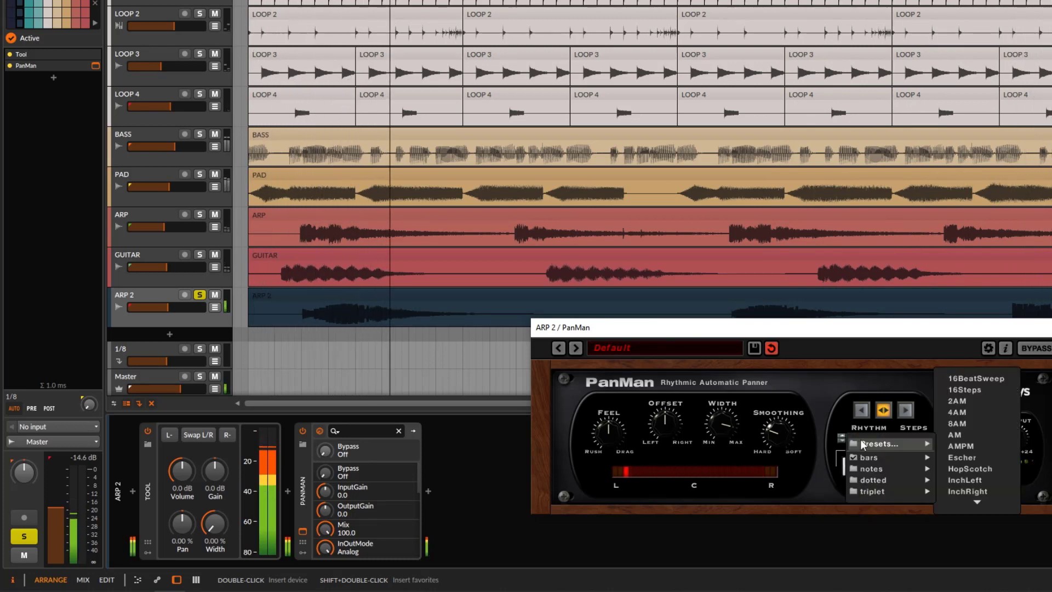
pyautogui.moveTo(884, 458)
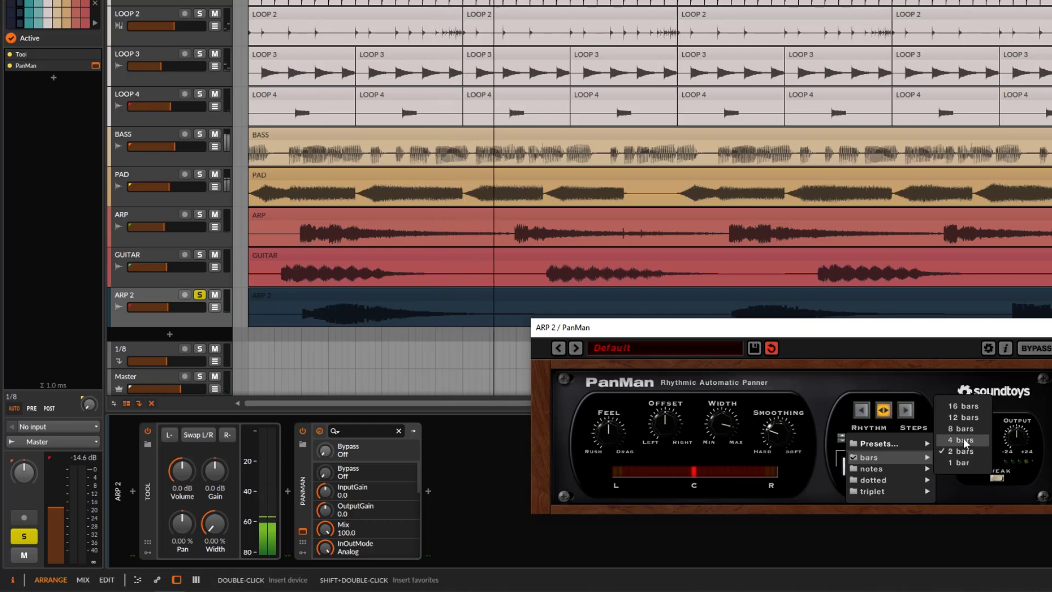
pyautogui.click(964, 462)
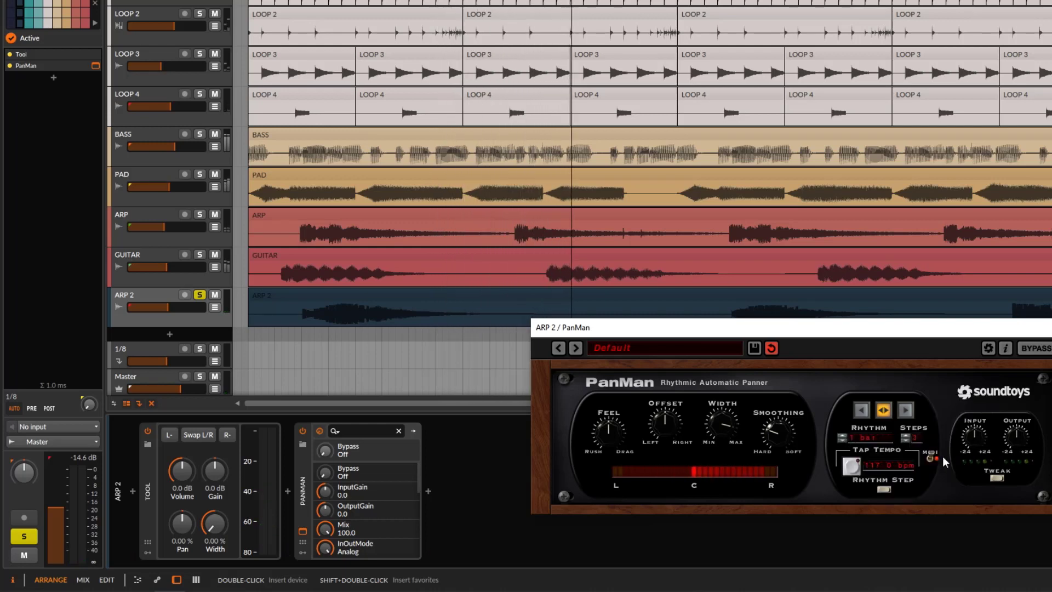
pyautogui.click(880, 437)
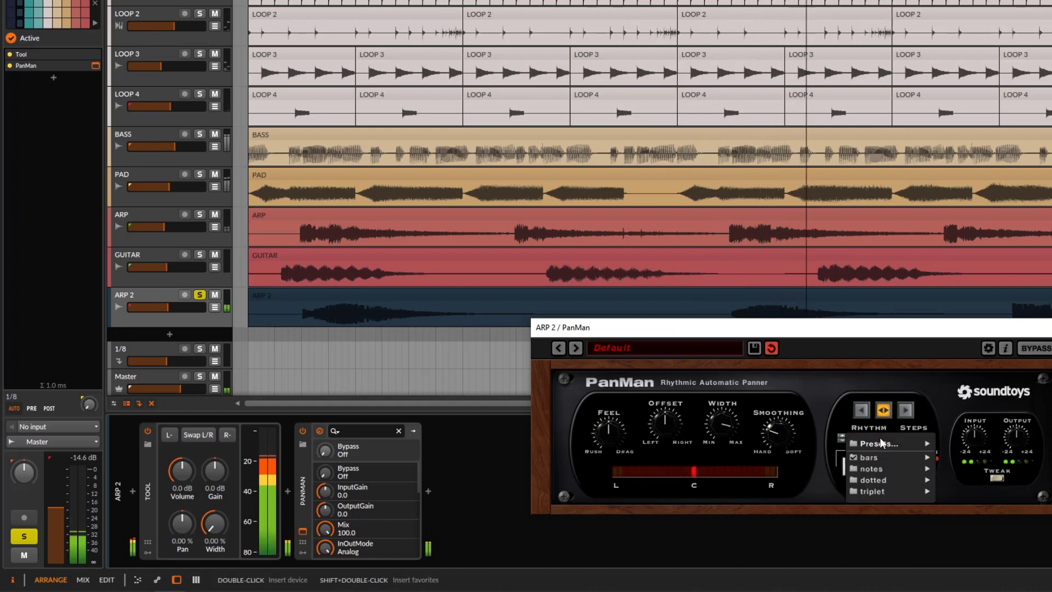
pyautogui.click(954, 380)
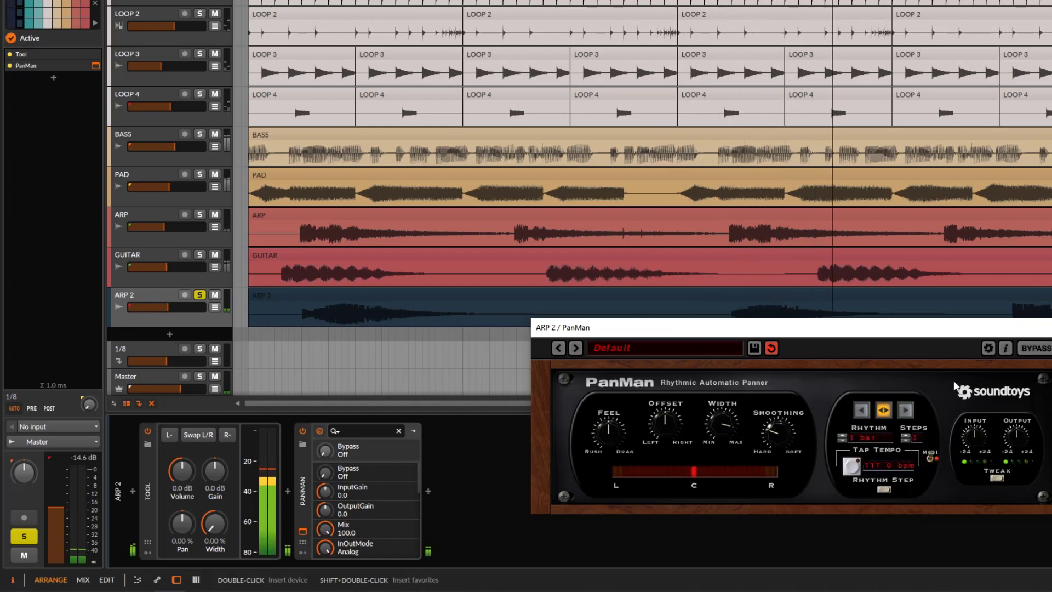
pyautogui.click(874, 439)
pyautogui.click(898, 346)
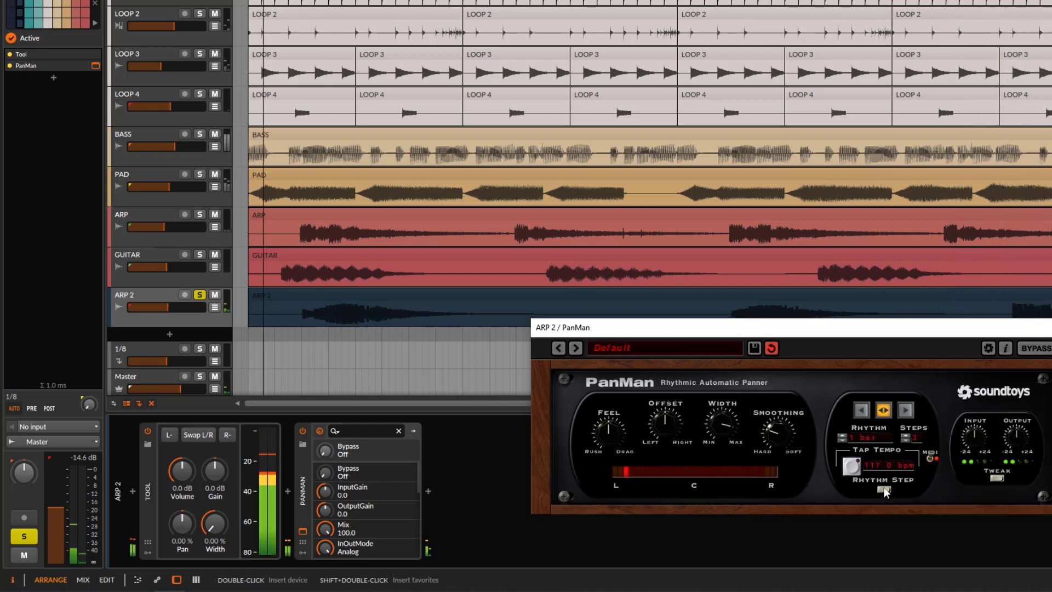
# Switch ARP 2's PanMan to Rhythm Shape mode with a 1/16th-note Rhythm, and unsolo the track to hear it in the mix
pyautogui.click(884, 488)
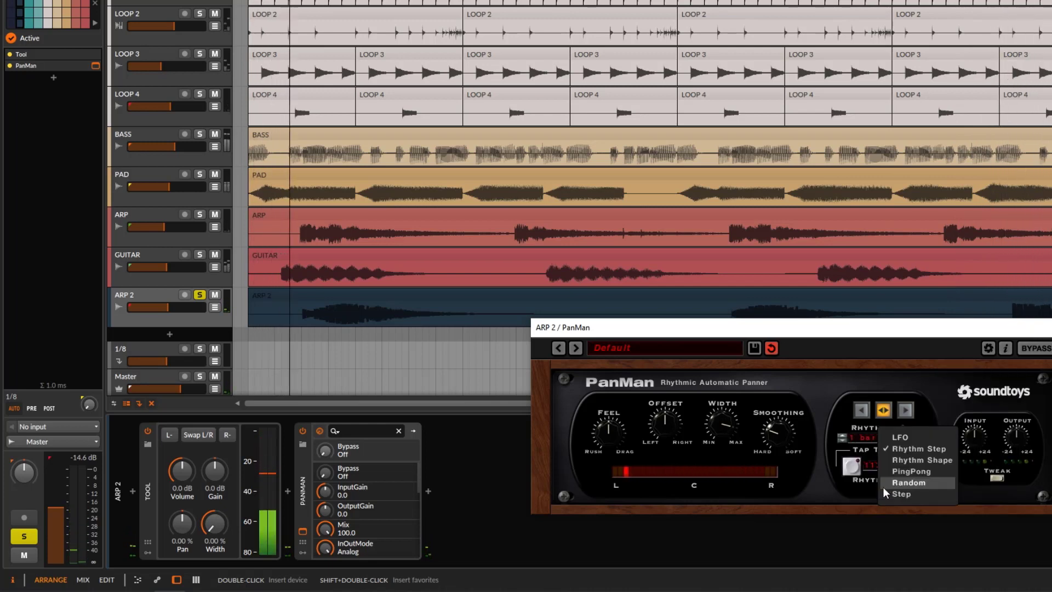
pyautogui.click(921, 462)
pyautogui.click(882, 437)
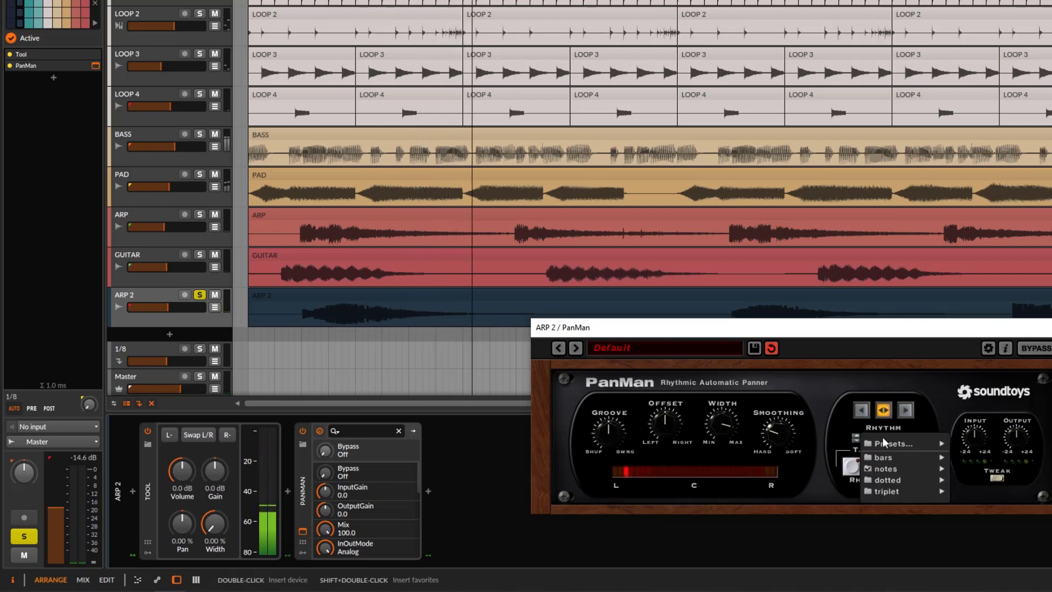
pyautogui.moveTo(900, 467)
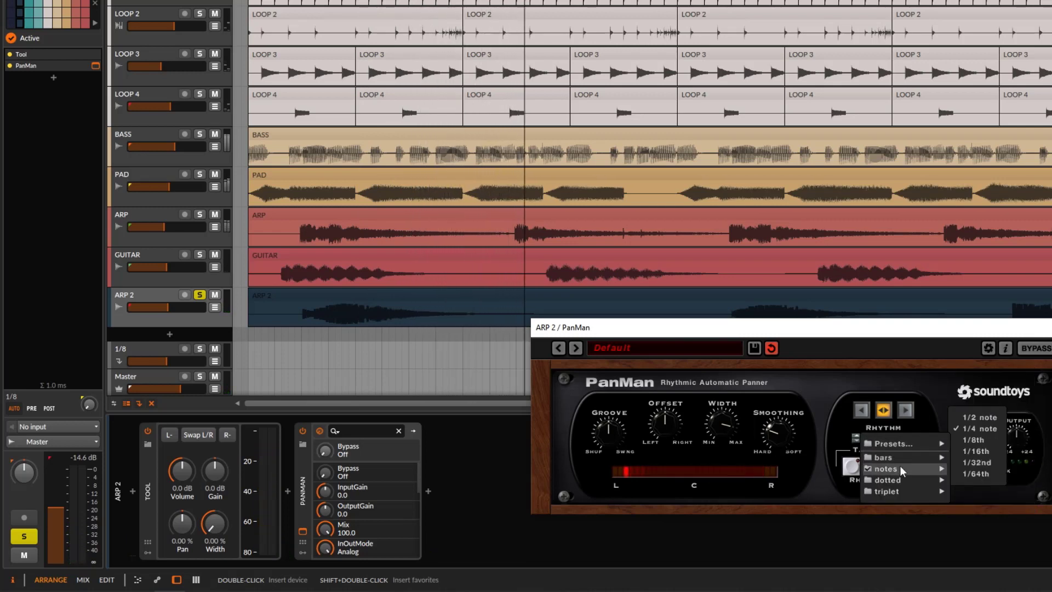
pyautogui.click(977, 451)
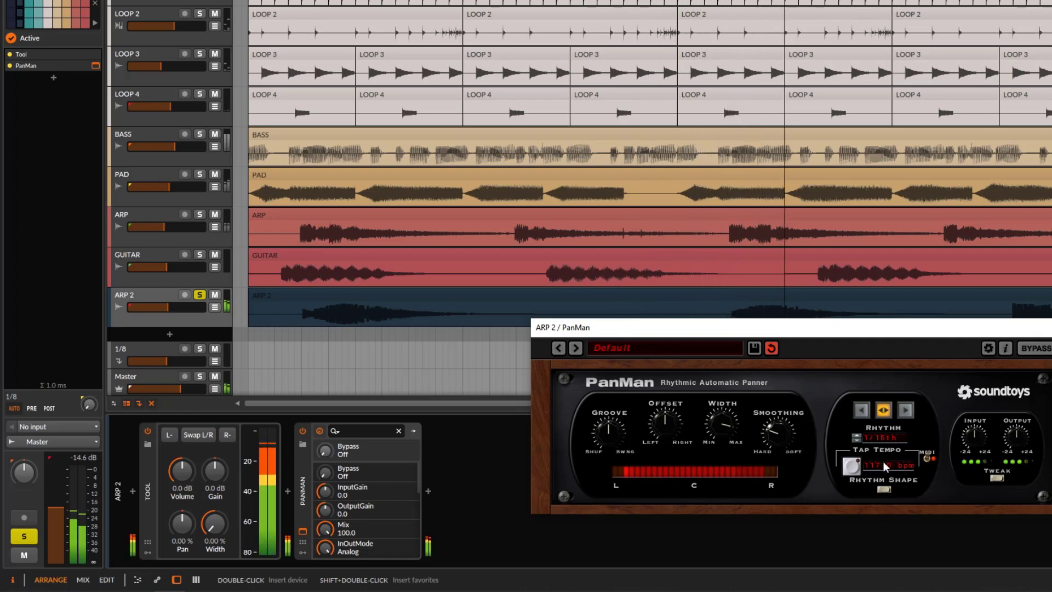
pyautogui.click(207, 296)
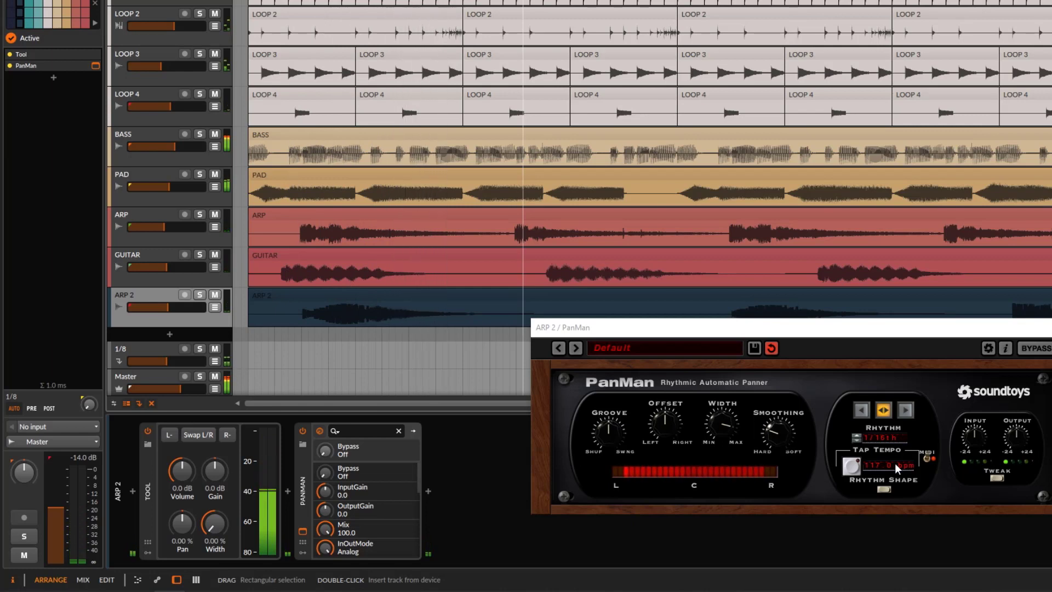
# Set the Rhythm of ARP 2's PanMan to 1/2 note, play the full mix, and close the plug-in window
pyautogui.click(881, 437)
pyautogui.moveTo(898, 471)
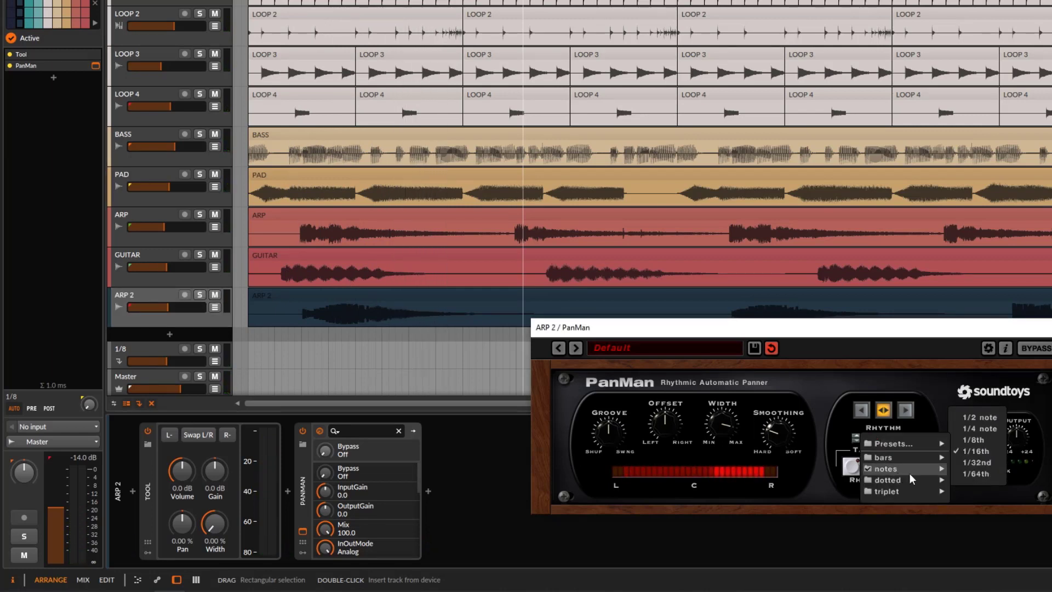
pyautogui.click(984, 417)
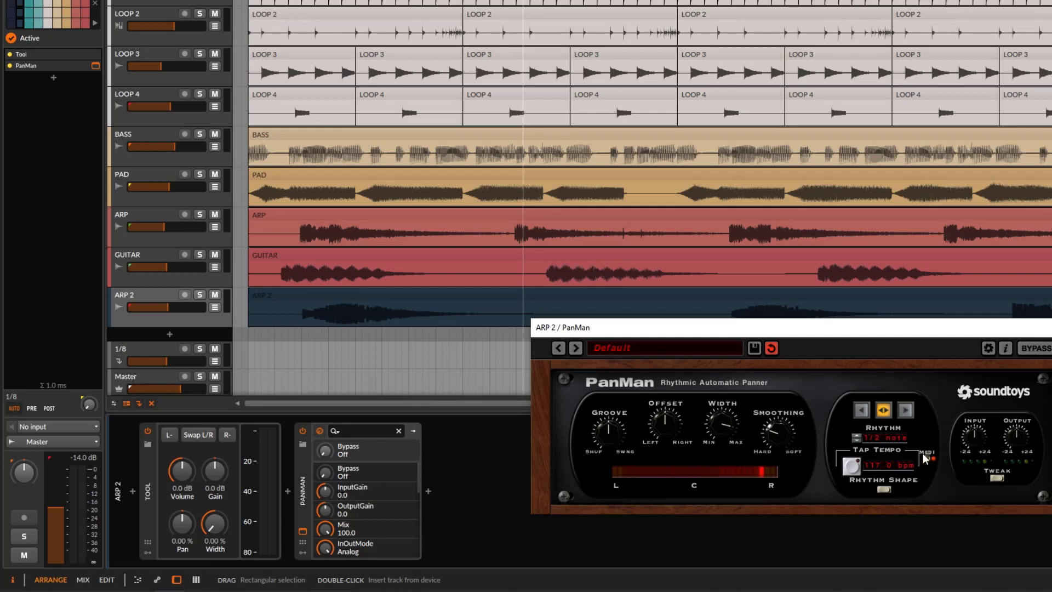
pyautogui.press('space')
pyautogui.click(1051, 328)
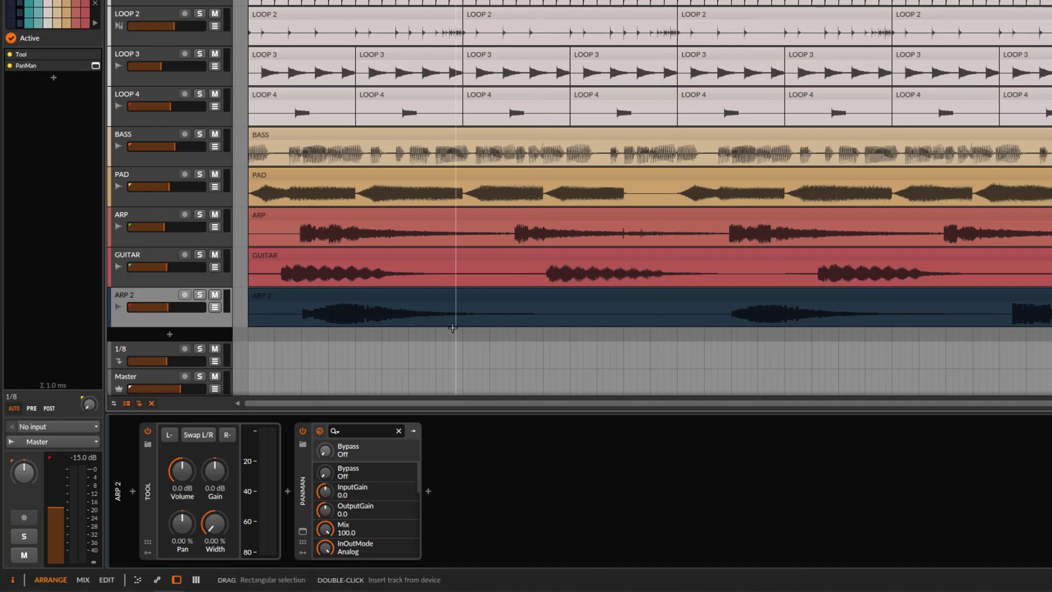
# Reopen ARP 2's PanMan, move its window clear of the tracks to view its settings, and close it
pyautogui.click(303, 531)
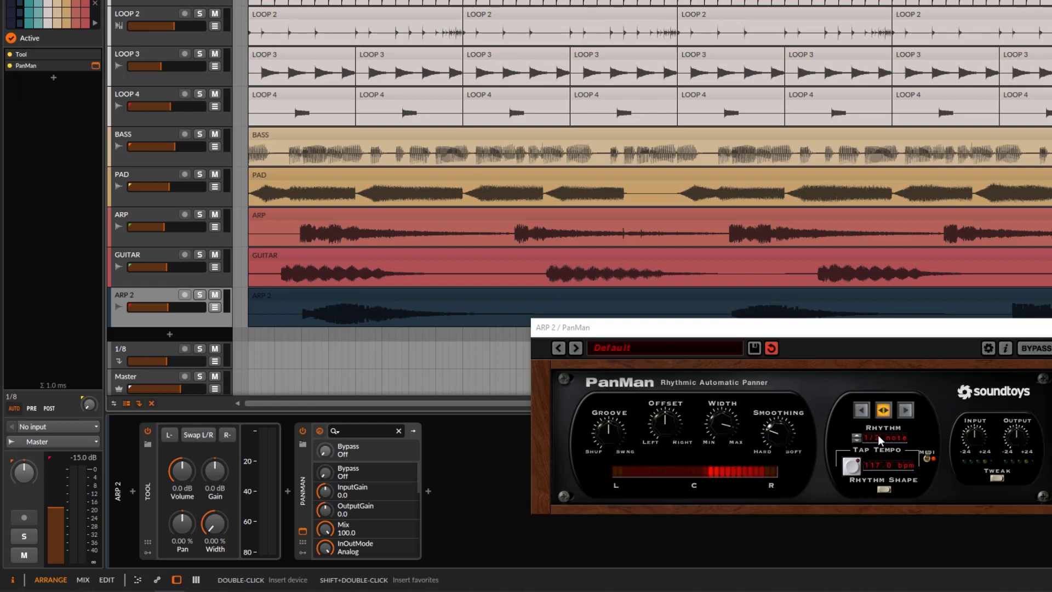
pyautogui.moveTo(832, 334); pyautogui.dragTo(722, 380)
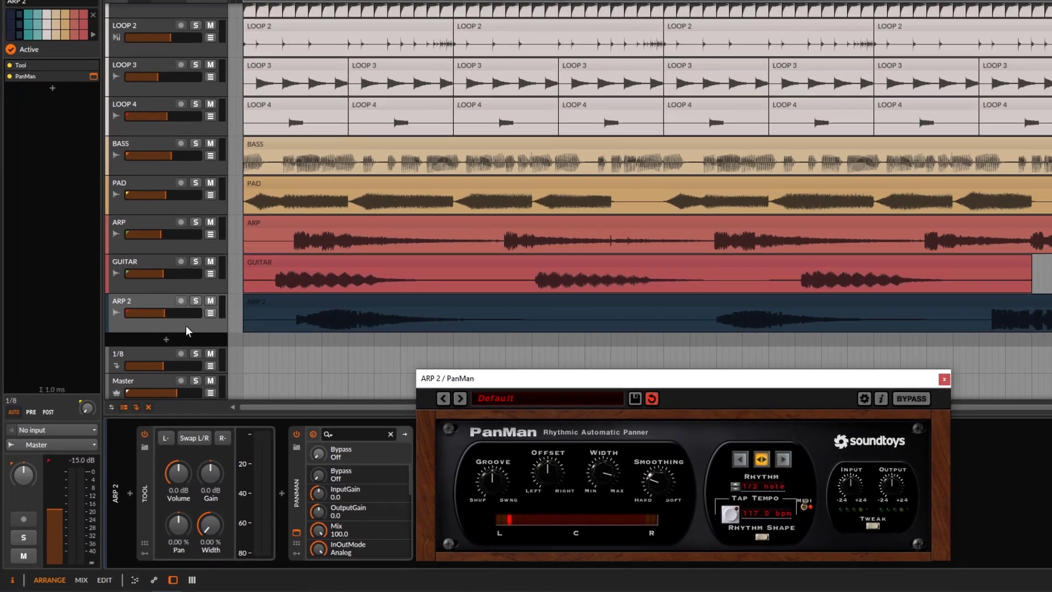
pyautogui.click(188, 319)
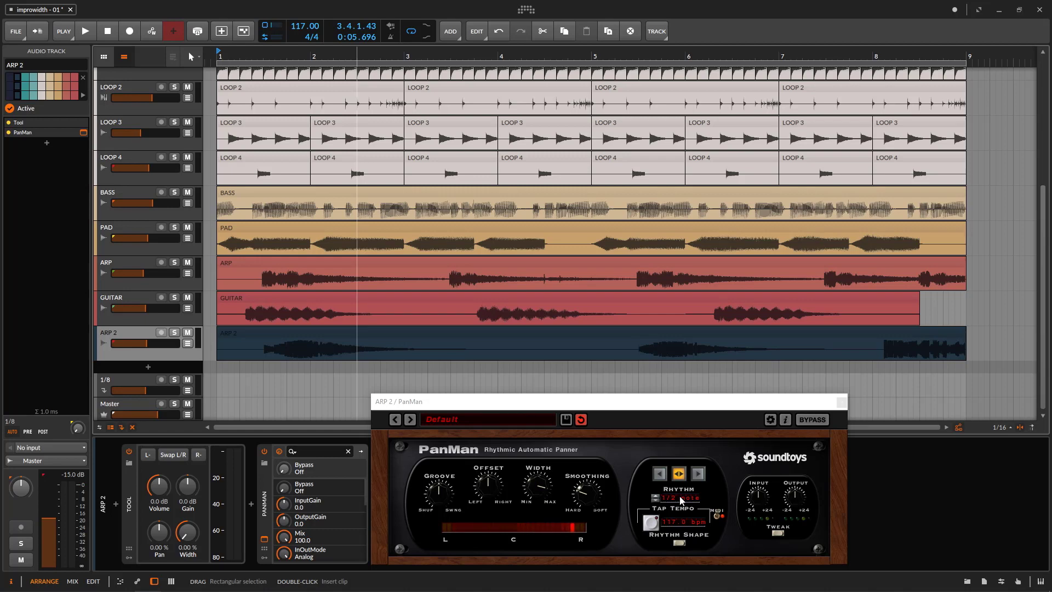
pyautogui.click(842, 403)
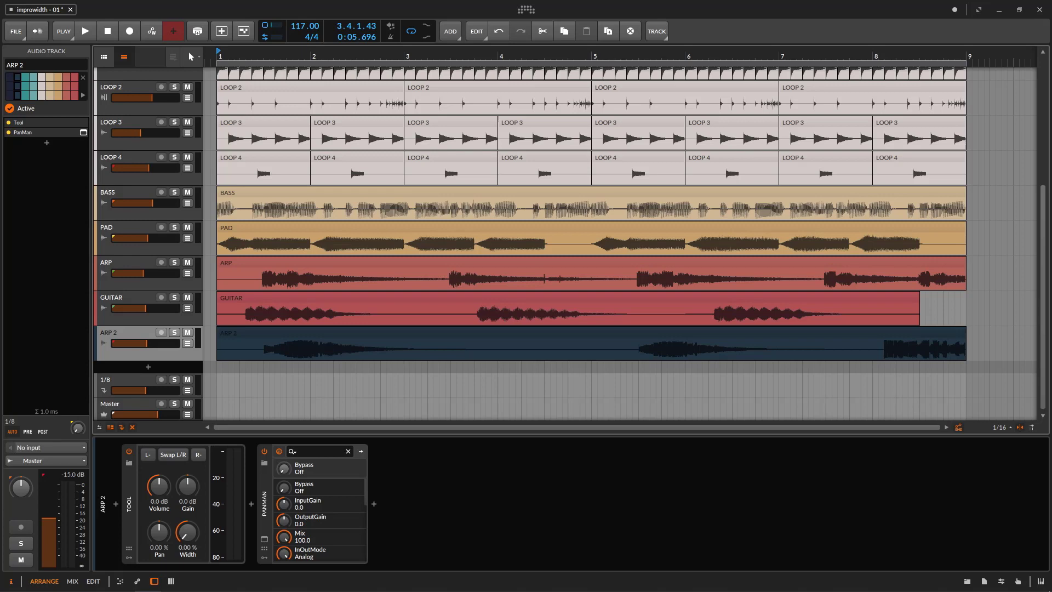
# Review the device chains on the LOOP 1 and BASS tracks
pyautogui.scroll(3, 458, 184)
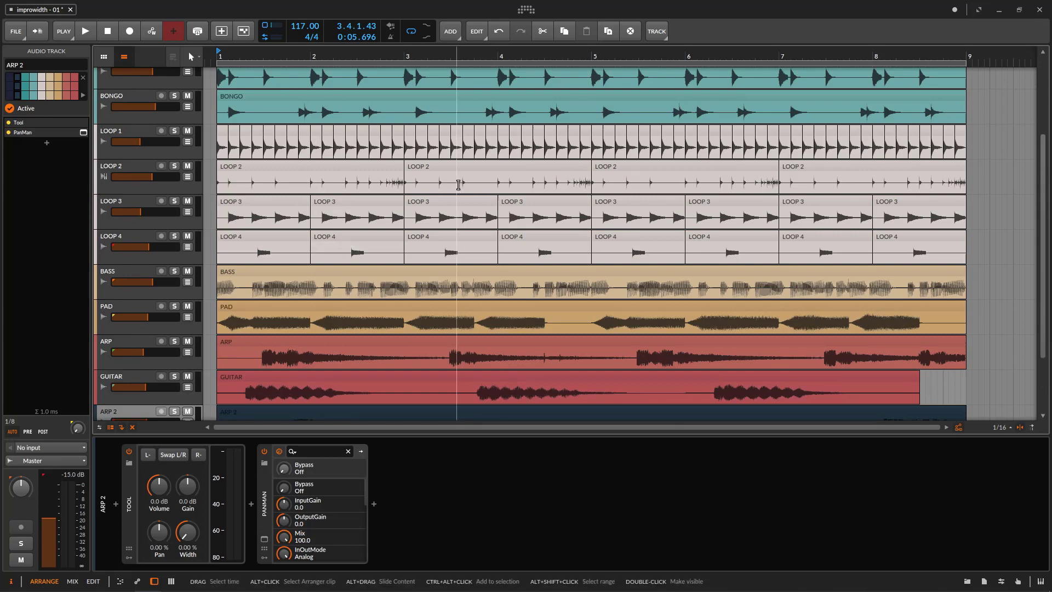
pyautogui.click(135, 156)
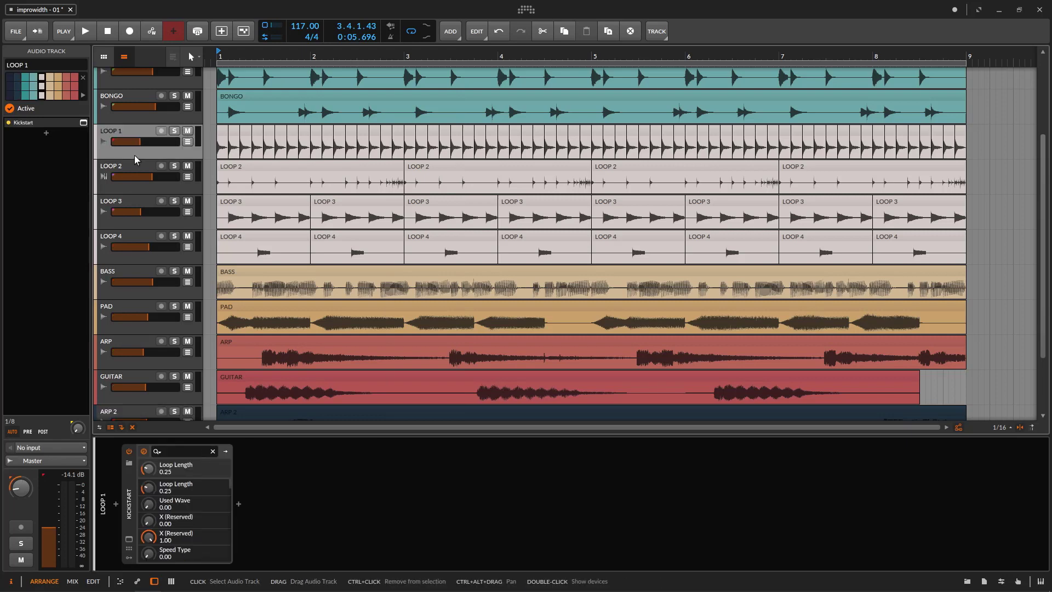
pyautogui.click(126, 291)
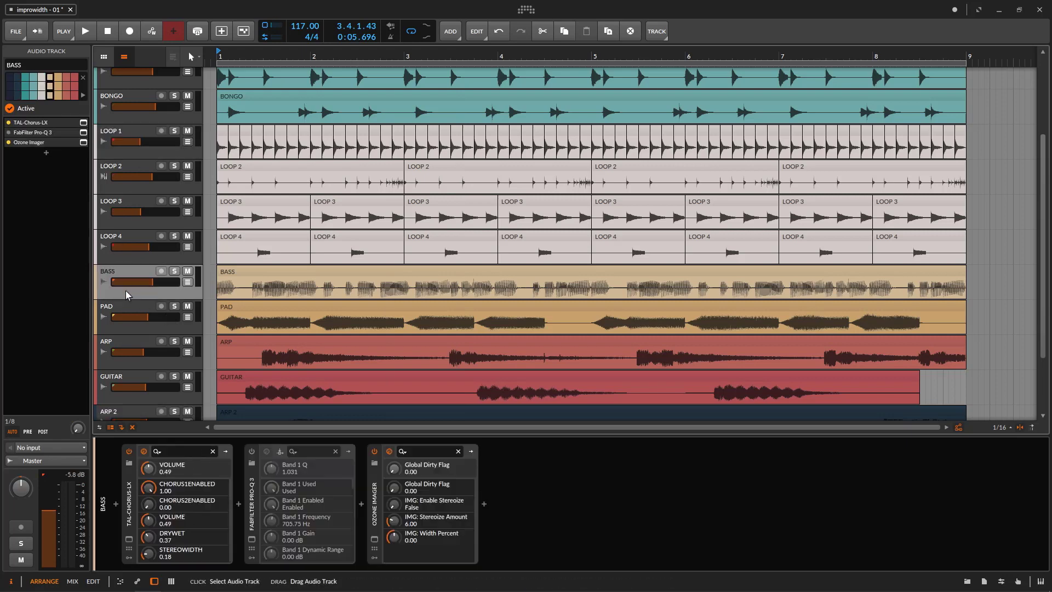
# Collapse the device area to enlarge the arrangement, and place the play position on the MAIN HAT clip late in bar 1
pyautogui.scroll(-3, 162, 301)
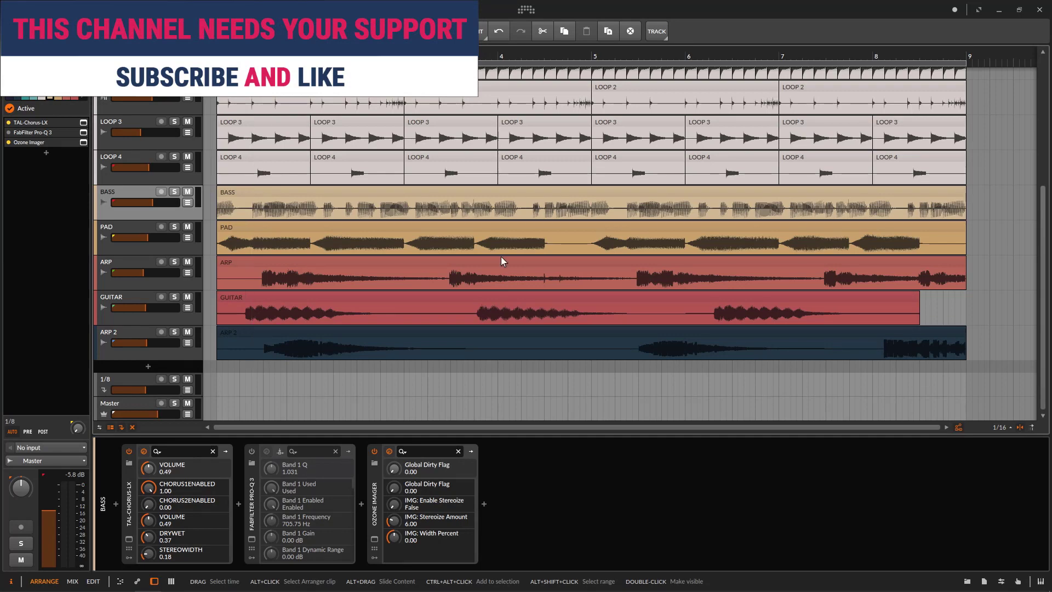
pyautogui.scroll(3, 501, 257)
pyautogui.moveTo(599, 437); pyautogui.dragTo(599, 564)
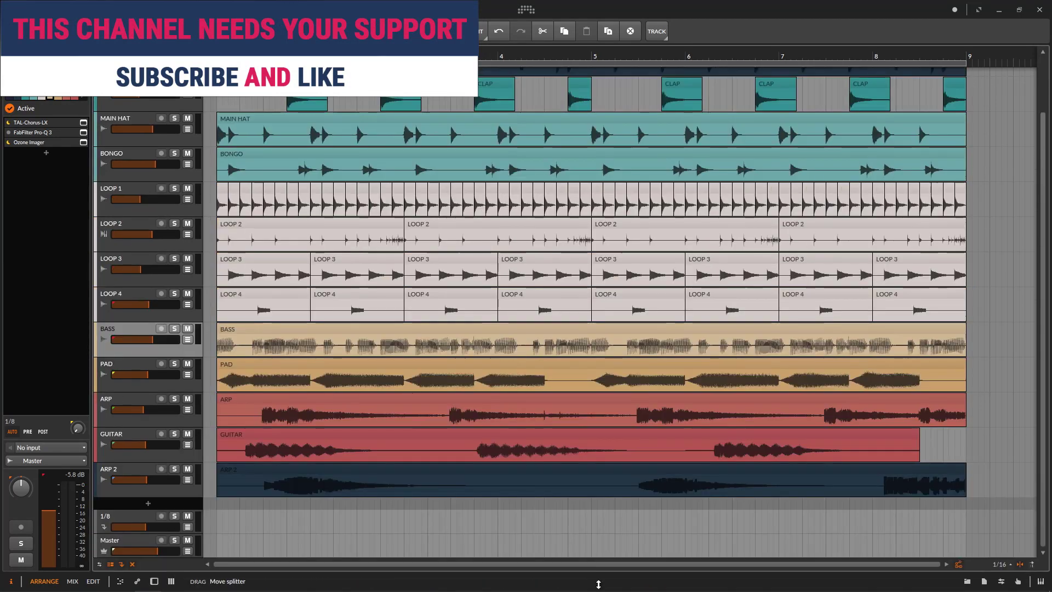
pyautogui.scroll(4, 433, 357)
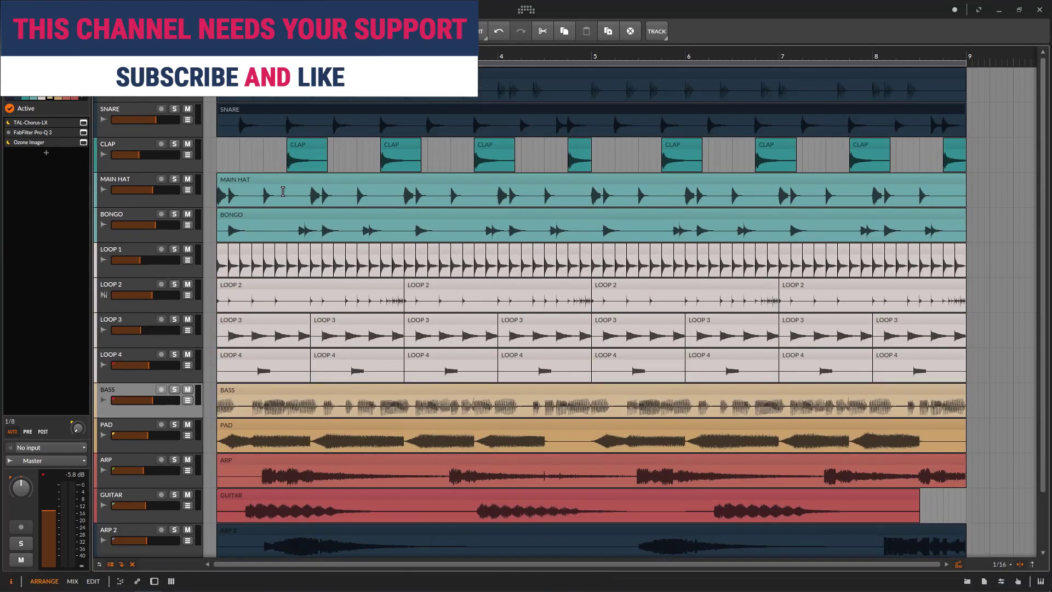
pyautogui.click(300, 197)
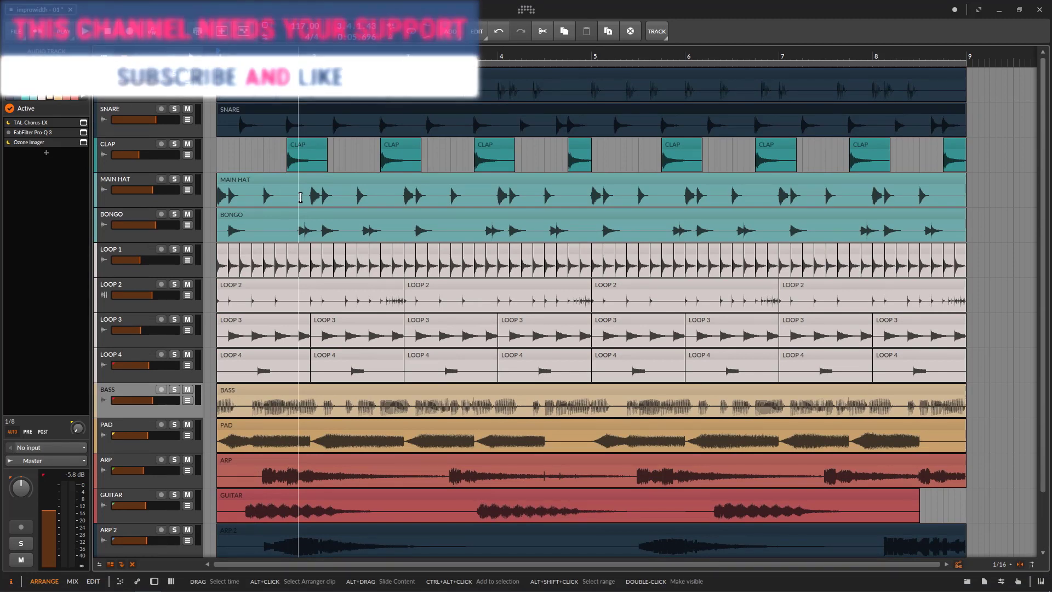